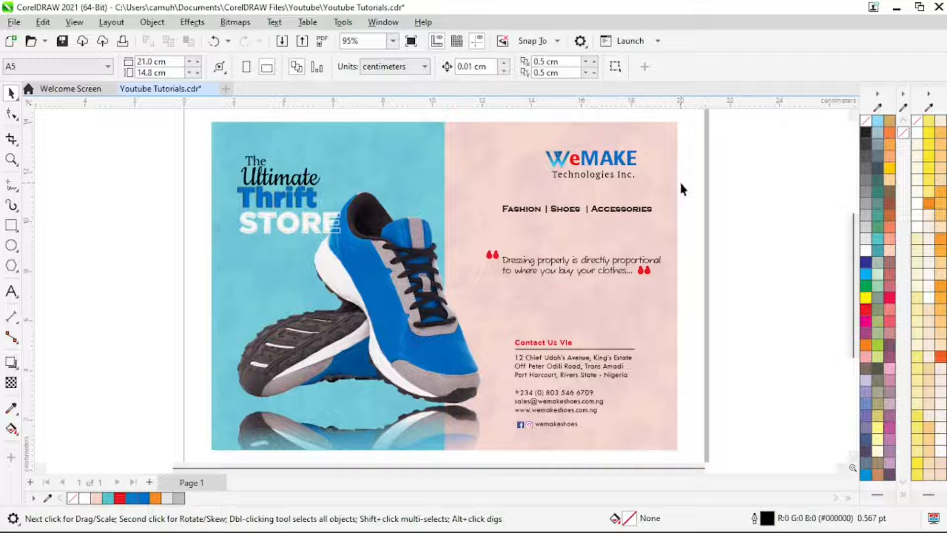
# Step: Preview the finished thrift store flyer in full screen
pyautogui.press('F9')
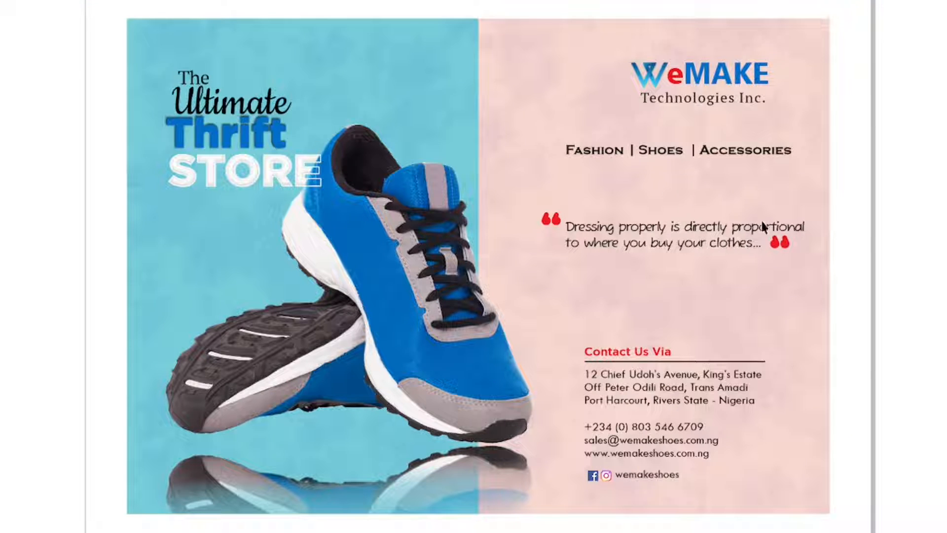
pyautogui.press('F9')
pyautogui.press('F4')
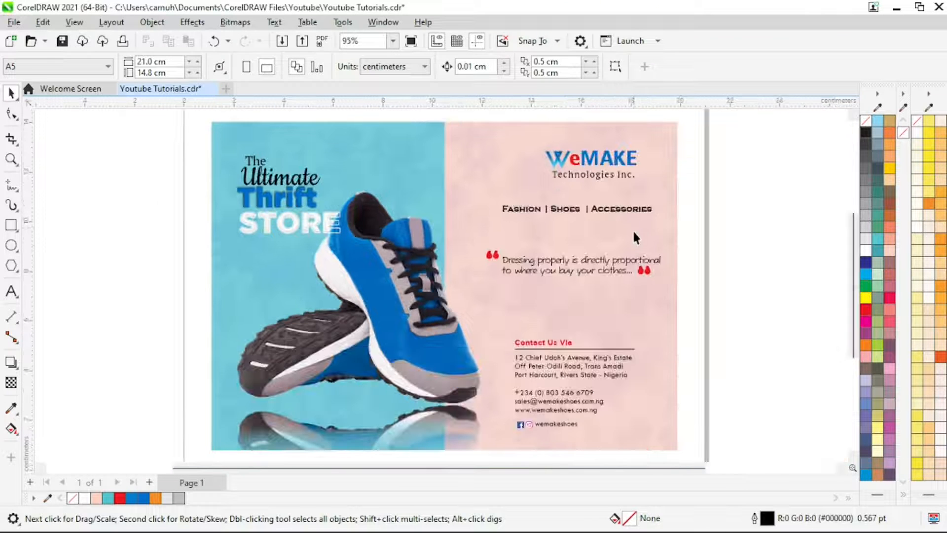
# Step: Move the complete flyer design off the page into the empty area on its left side
pyautogui.press('z')
pyautogui.hotkey('shift', 'F4')
pyautogui.rightClick(584, 273)
pyautogui.press('space')
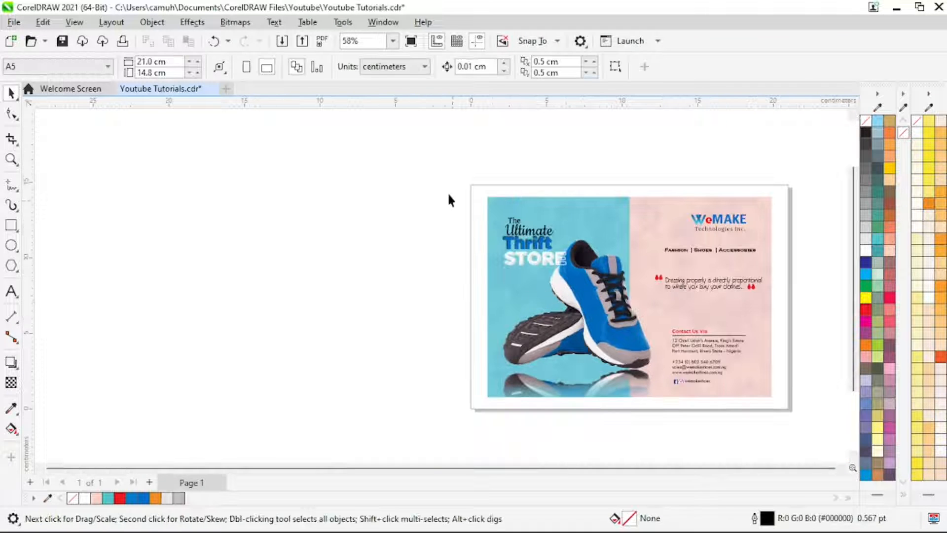
pyautogui.moveTo(442, 165); pyautogui.dragTo(789, 415)
pyautogui.moveTo(715, 314); pyautogui.dragTo(416, 325)
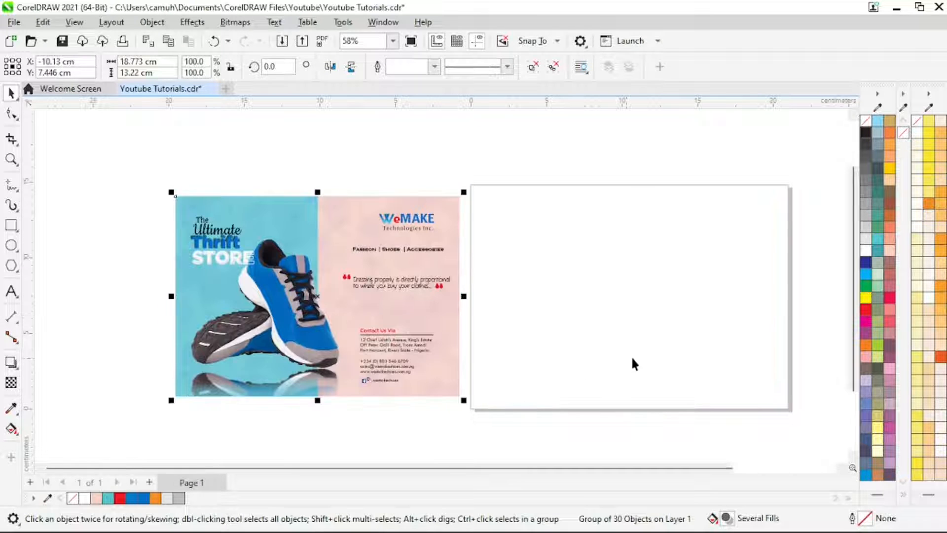
pyautogui.press('z')
pyautogui.rightClick(626, 270)
pyautogui.moveTo(266, 229); pyautogui.dragTo(555, 349)
pyautogui.press('space')
pyautogui.click(653, 318)
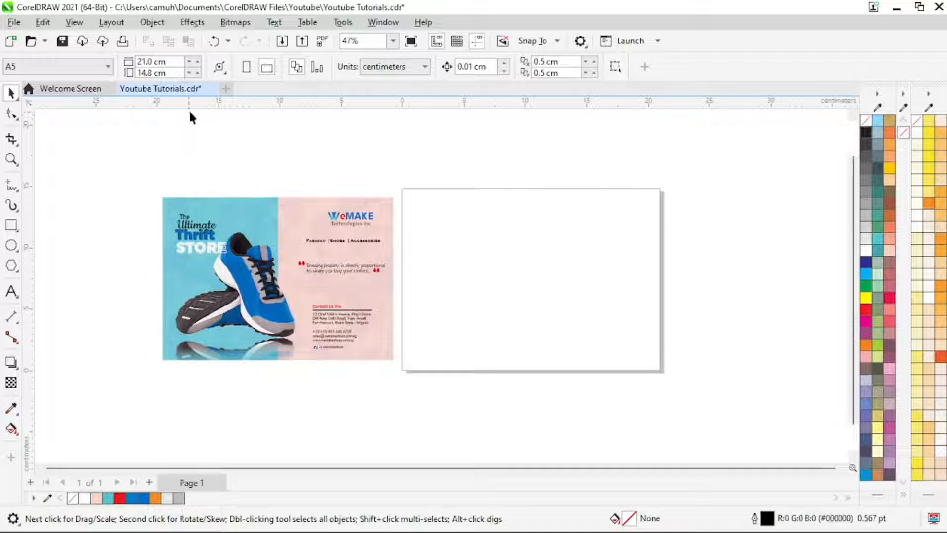
# Step: Set the page to A5 in landscape orientation, 210 x 148 mm
pyautogui.click(108, 67)
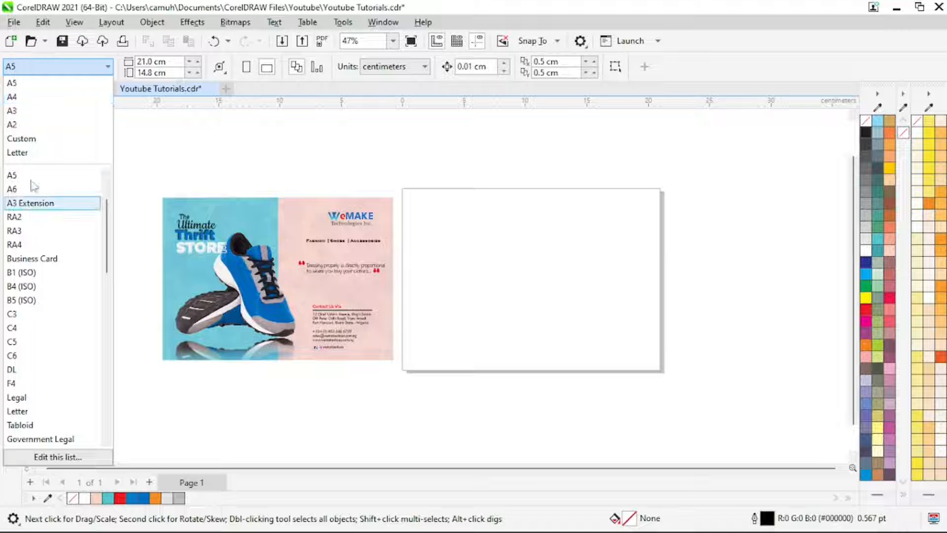
pyautogui.click(21, 112)
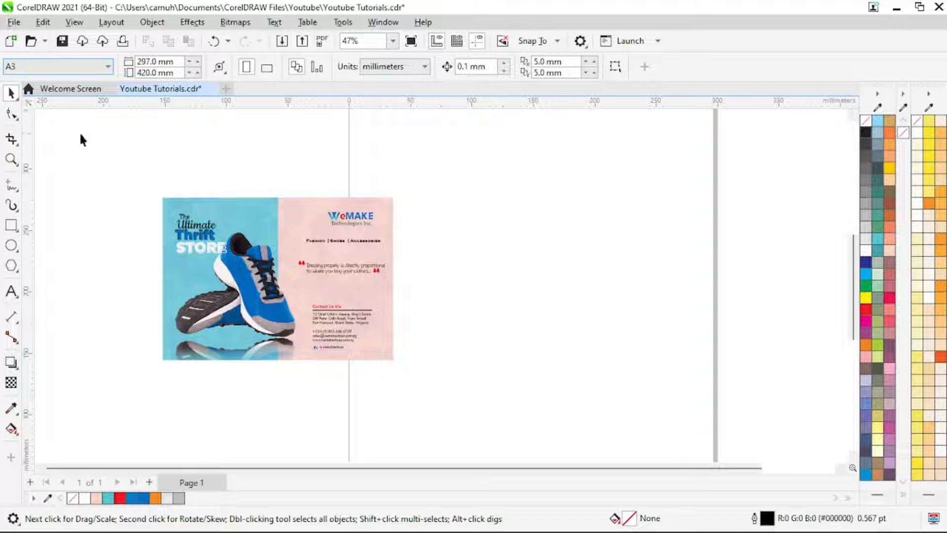
pyautogui.click(108, 66)
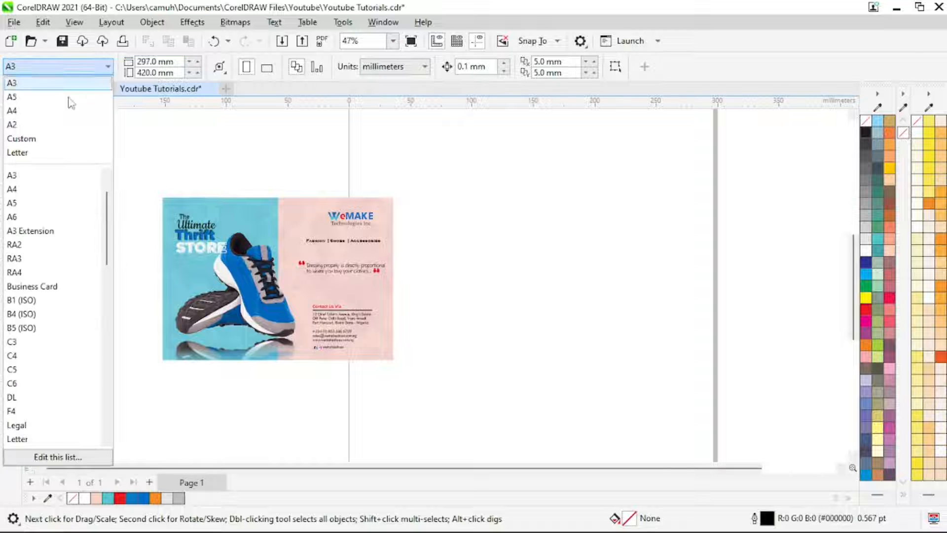
pyautogui.click(30, 96)
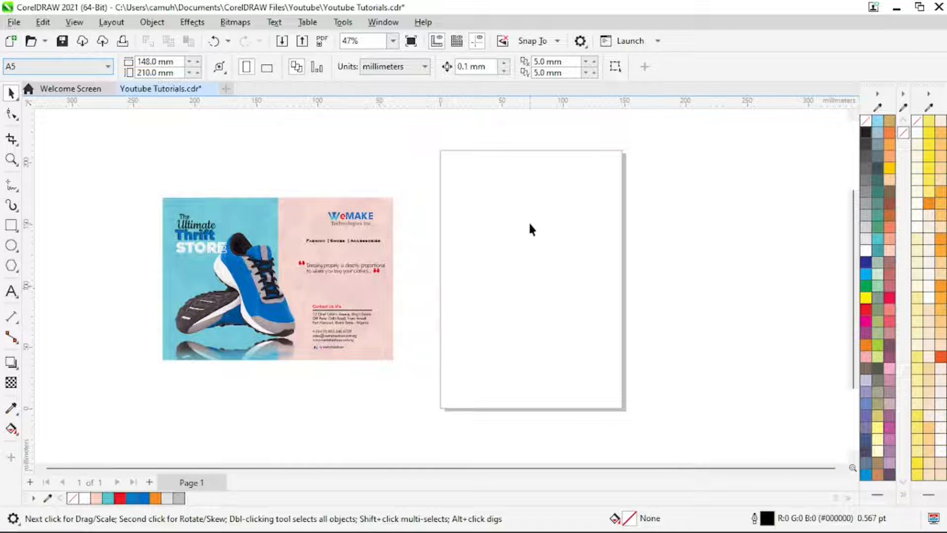
pyautogui.click(270, 70)
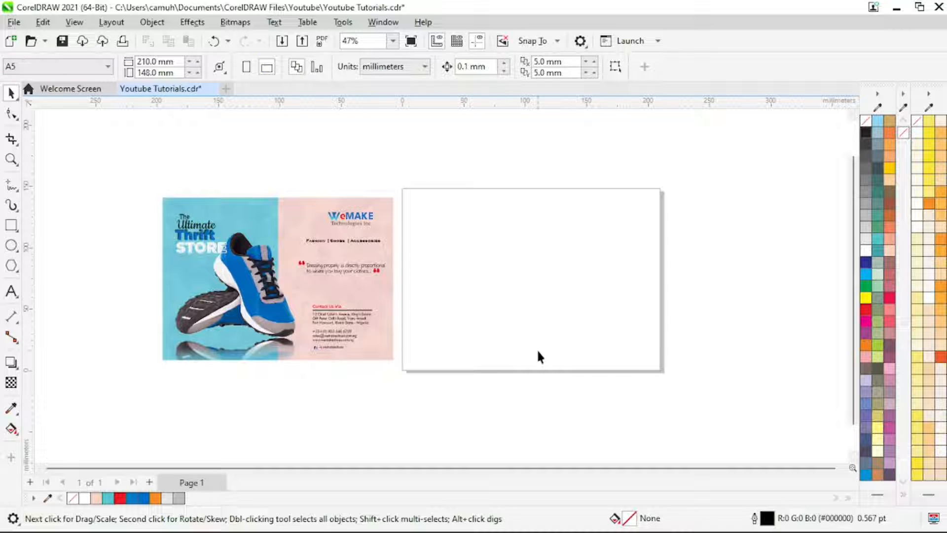
# Step: Draw a rectangle about 208 x 145 mm over the blank page and centre it on the page
pyautogui.click(11, 227)
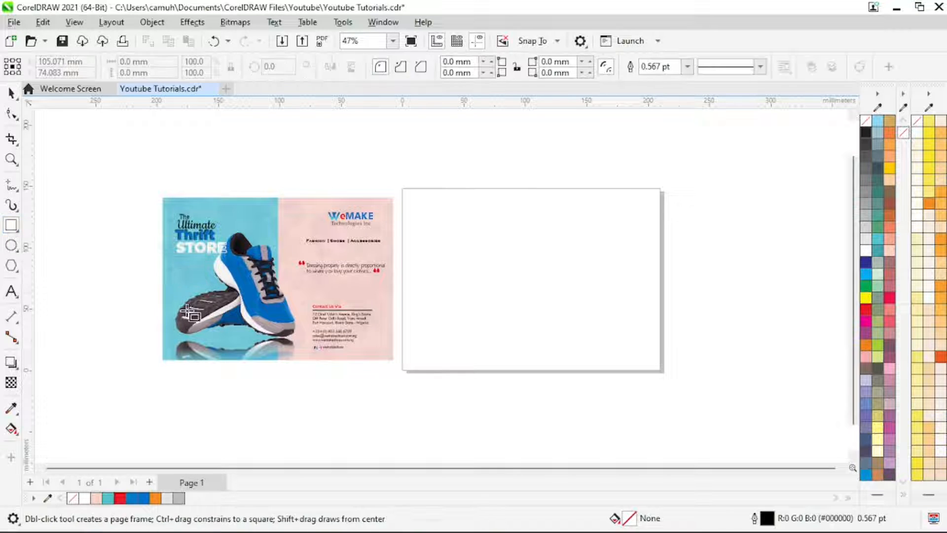
pyautogui.moveTo(403, 191); pyautogui.dragTo(659, 367)
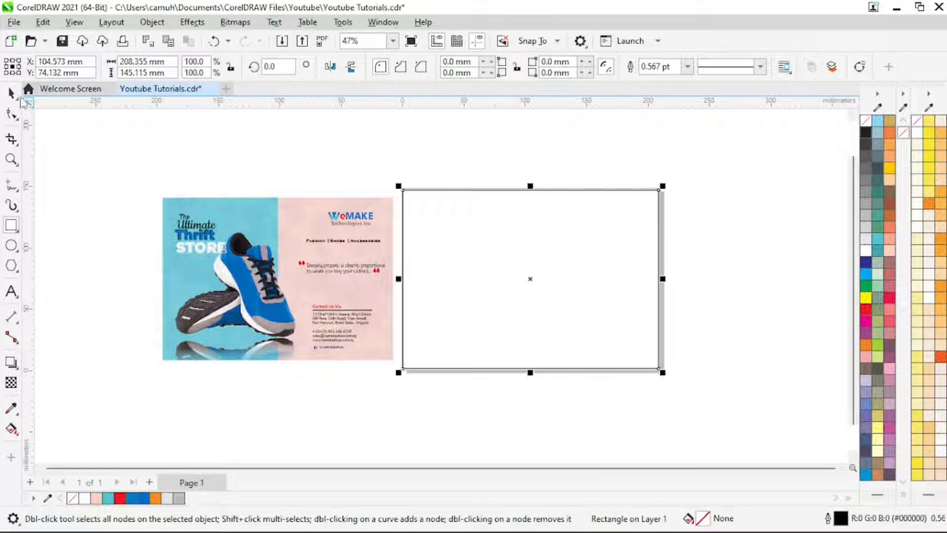
pyautogui.click(11, 93)
pyautogui.click(325, 150)
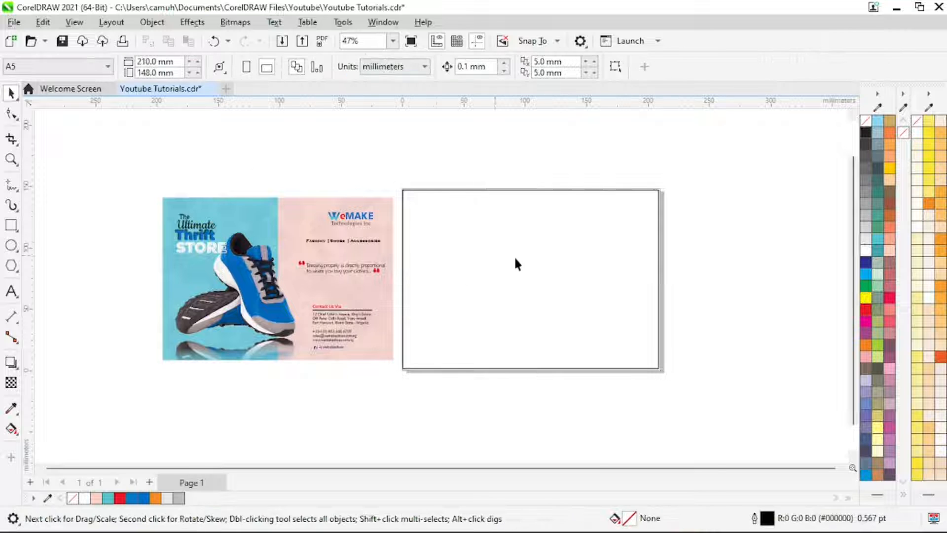
pyautogui.moveTo(377, 160); pyautogui.dragTo(546, 383)
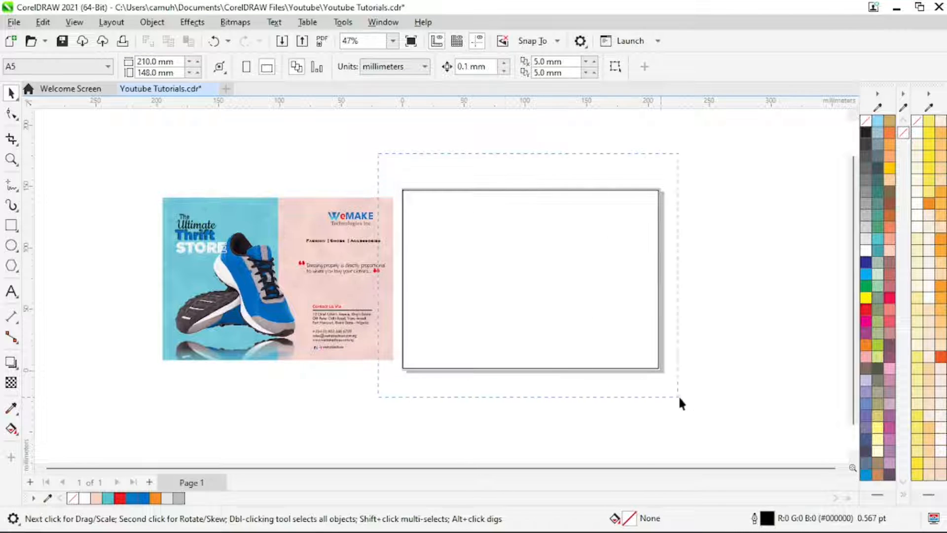
pyautogui.moveTo(678, 396); pyautogui.dragTo(680, 397)
pyautogui.press('p')
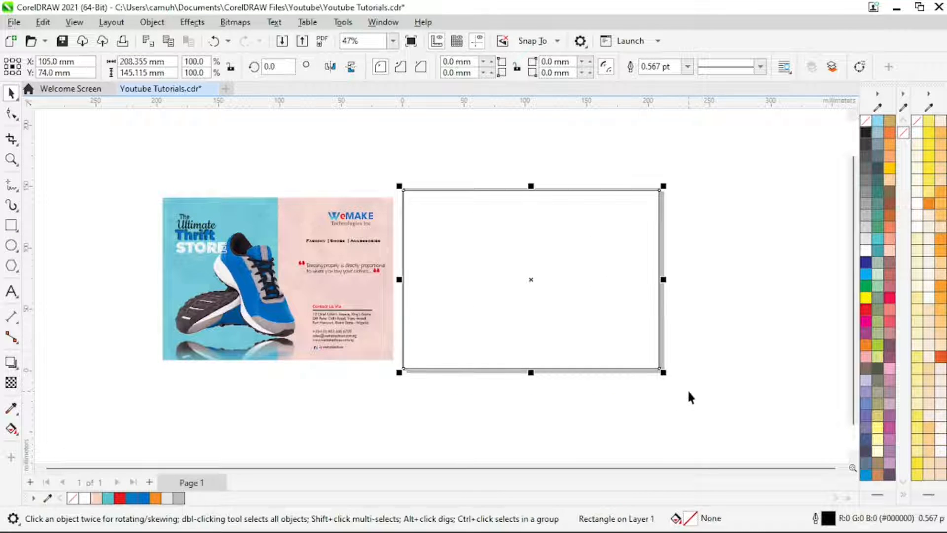
# Step: Fill the rectangle white and shrink it about its centre to about 184 x 139 mm
pyautogui.press('z')
pyautogui.moveTo(338, 140); pyautogui.dragTo(713, 454)
pyautogui.press('space')
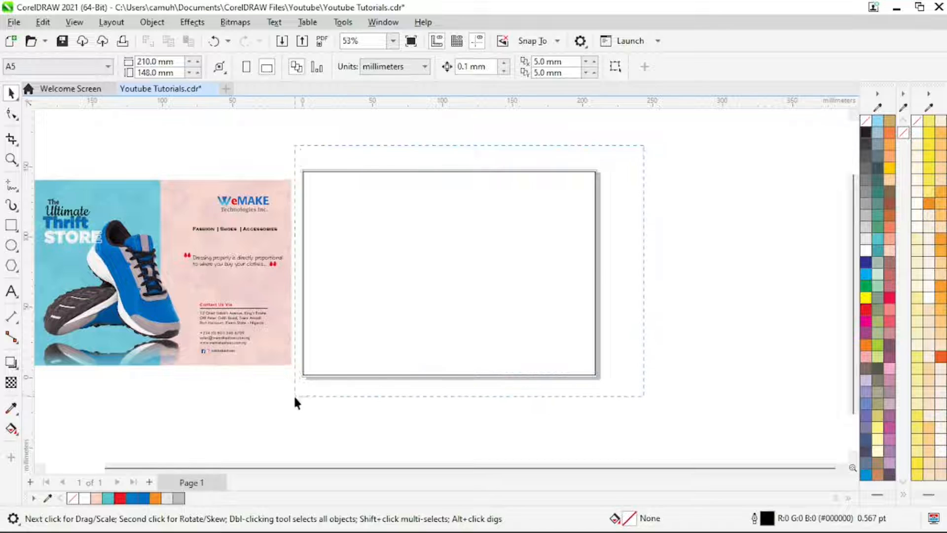
pyautogui.moveTo(294, 394); pyautogui.dragTo(295, 395)
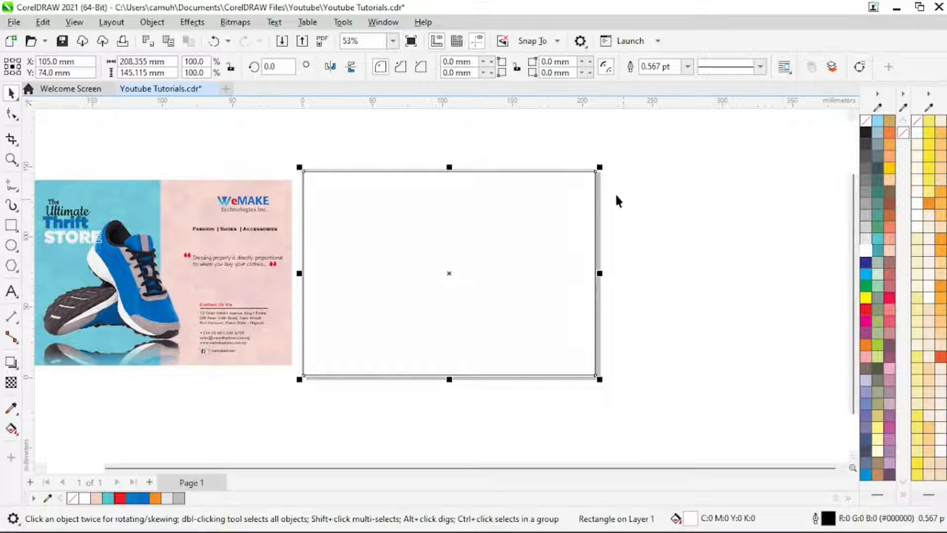
pyautogui.moveTo(601, 168); pyautogui.dragTo(603, 176)
pyautogui.press('z')
pyautogui.moveTo(276, 136); pyautogui.dragTo(638, 400)
pyautogui.press('space')
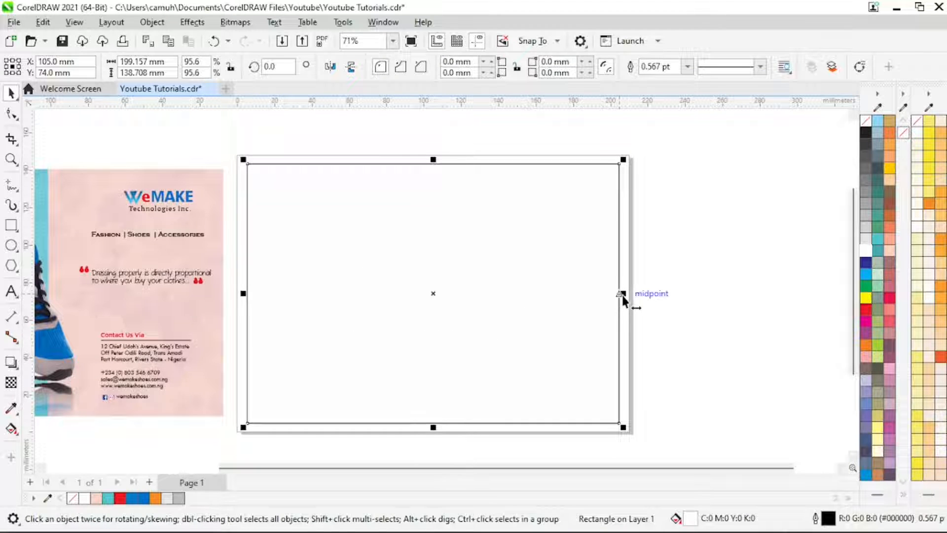
pyautogui.moveTo(622, 295); pyautogui.dragTo(608, 297)
pyautogui.click(708, 330)
# Step: Compare the finished flyer's two-colour background with the empty rectangle on the page
pyautogui.press('z')
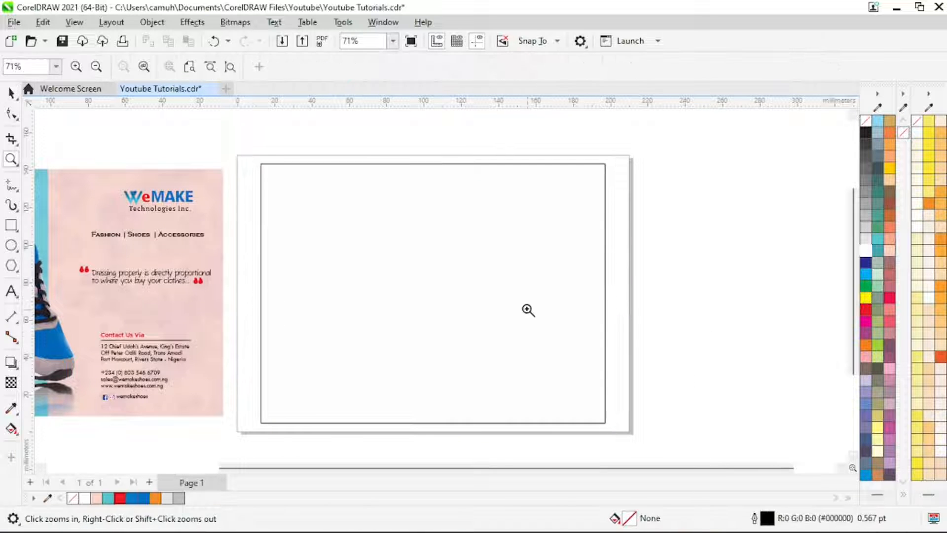
pyautogui.rightClick(503, 310)
pyautogui.rightClick(506, 313)
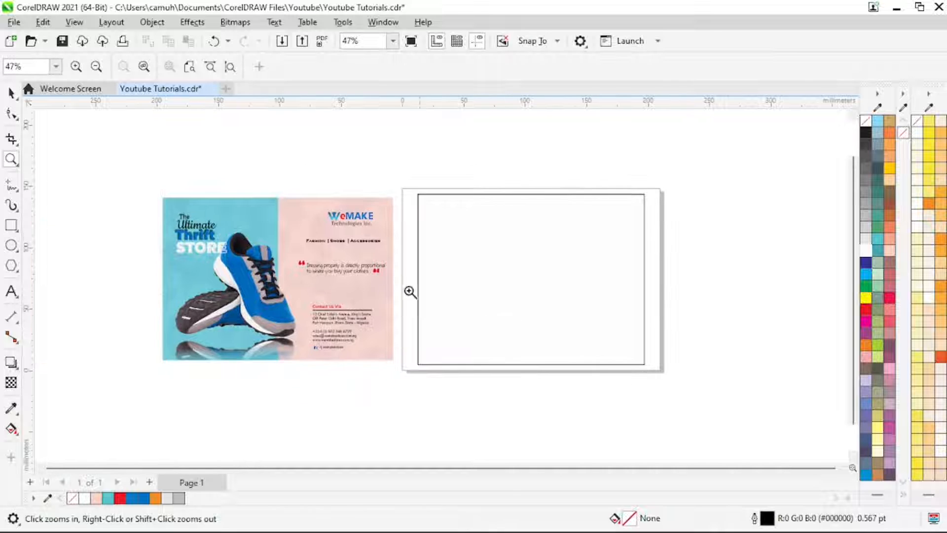
pyautogui.moveTo(133, 158); pyautogui.dragTo(729, 431)
pyautogui.press('space')
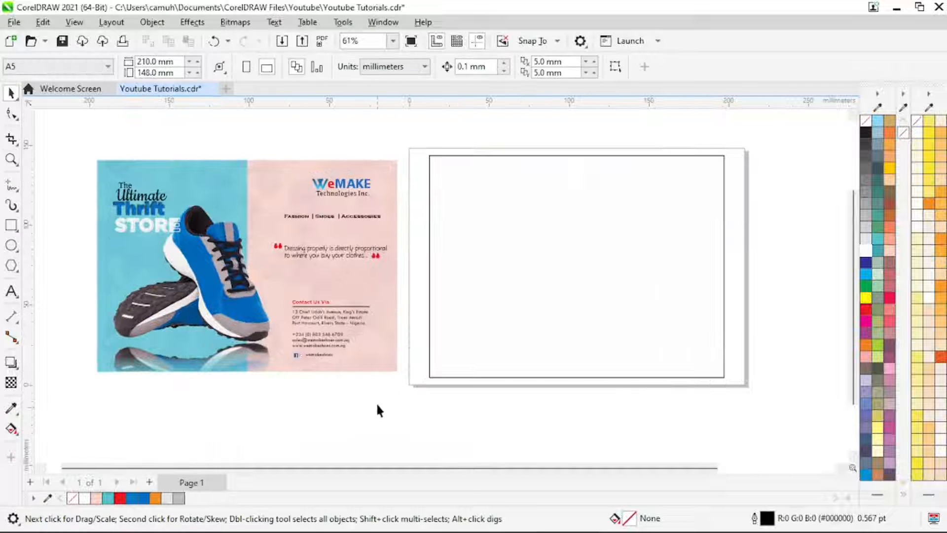
pyautogui.click(291, 170)
pyautogui.click(350, 151)
pyautogui.click(309, 169)
pyautogui.click(250, 131)
pyautogui.click(224, 167)
pyautogui.click(289, 164)
pyautogui.click(325, 139)
# Step: Split the rectangle into two equal halves by making a half-width copy on the left and narrowing the original to the right half
pyautogui.click(655, 211)
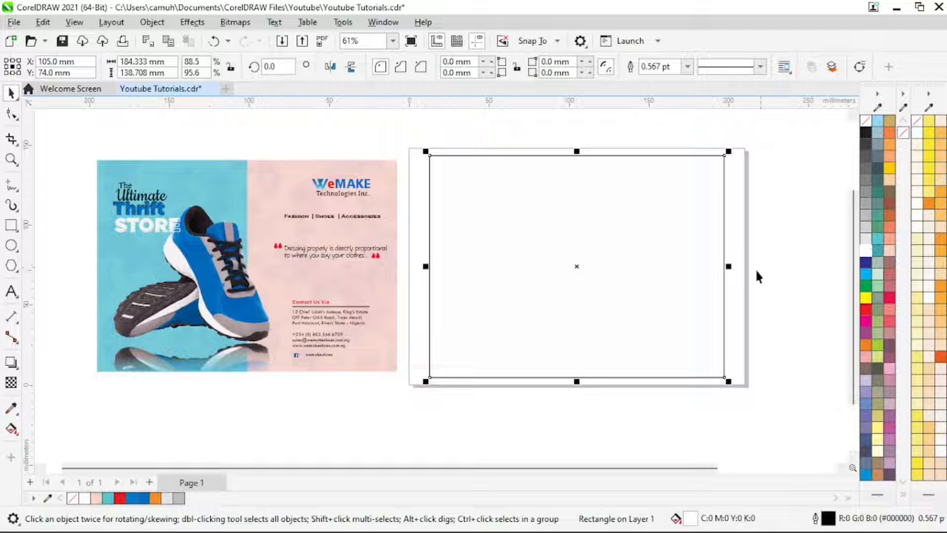
pyautogui.moveTo(731, 268); pyautogui.dragTo(584, 265)
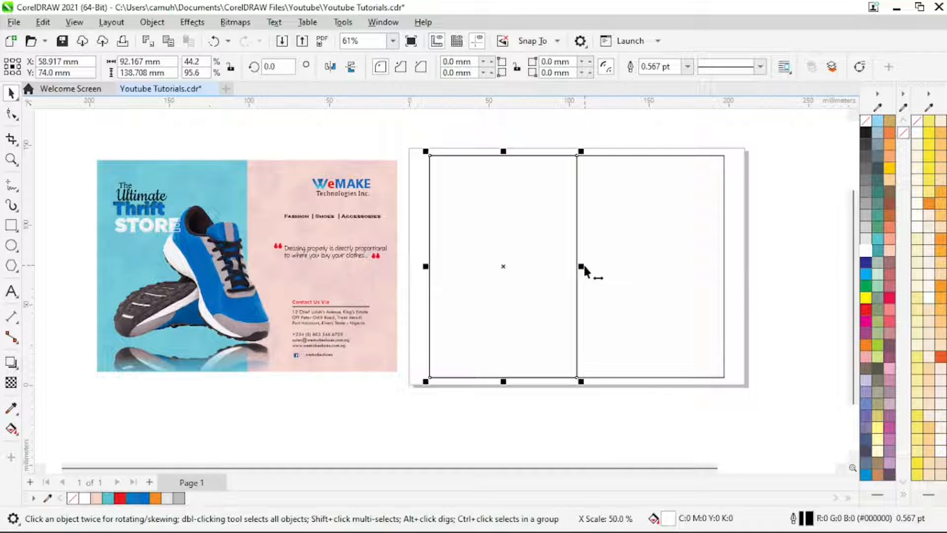
pyautogui.click(776, 288)
pyautogui.click(609, 257)
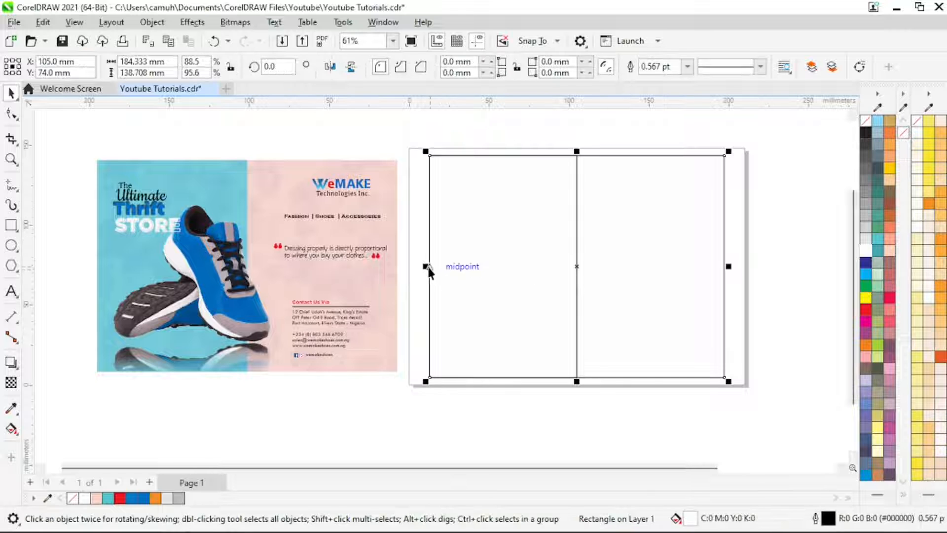
pyautogui.moveTo(428, 267); pyautogui.dragTo(577, 285)
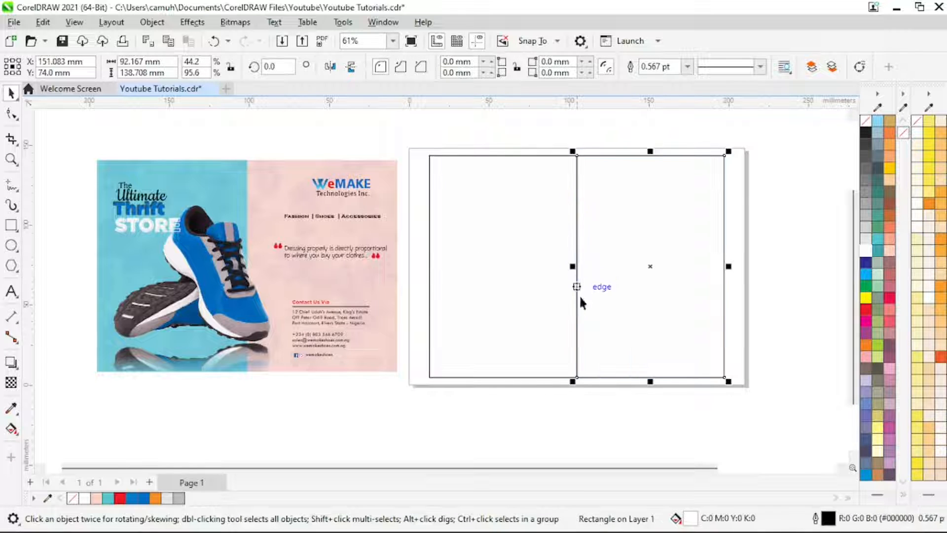
pyautogui.click(783, 240)
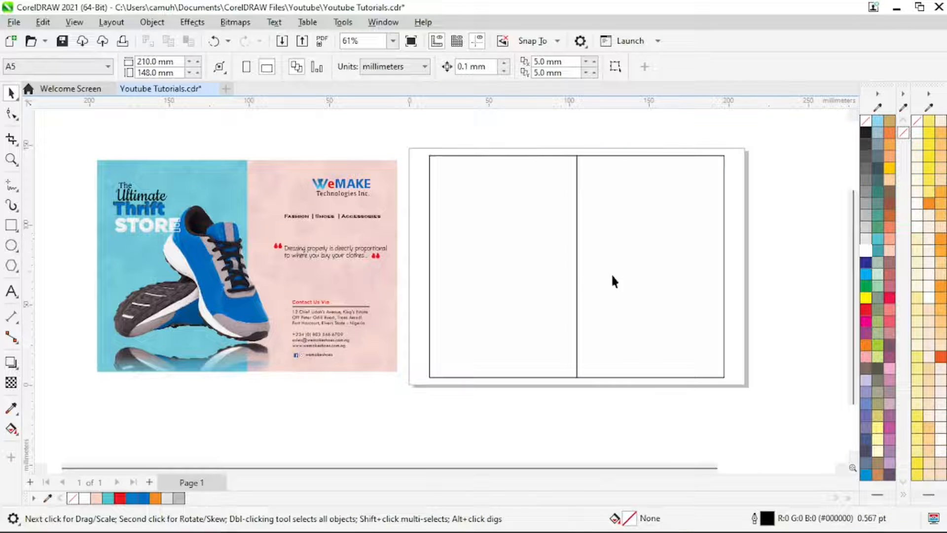
# Step: Fill the left rectangle with teal and the right rectangle with Faded Pink
pyautogui.click(509, 245)
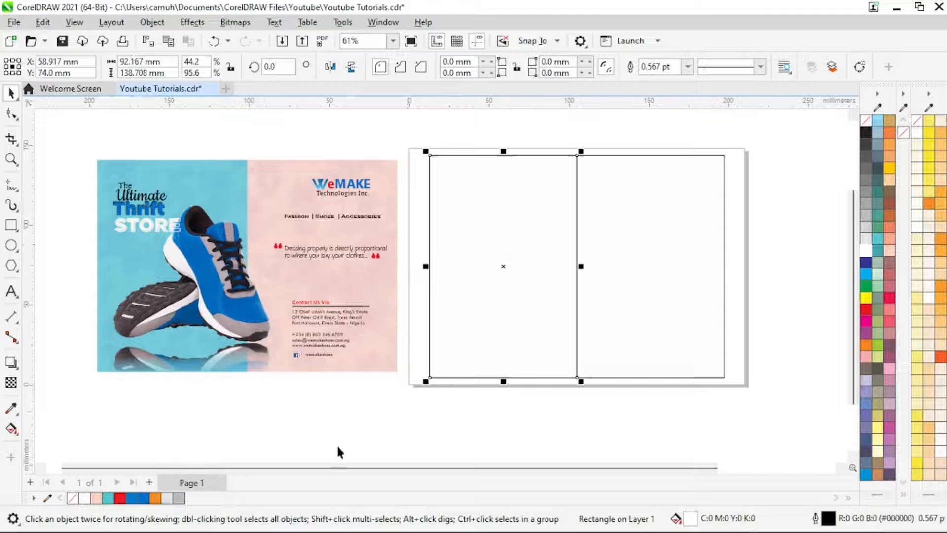
pyautogui.click(108, 498)
pyautogui.click(618, 267)
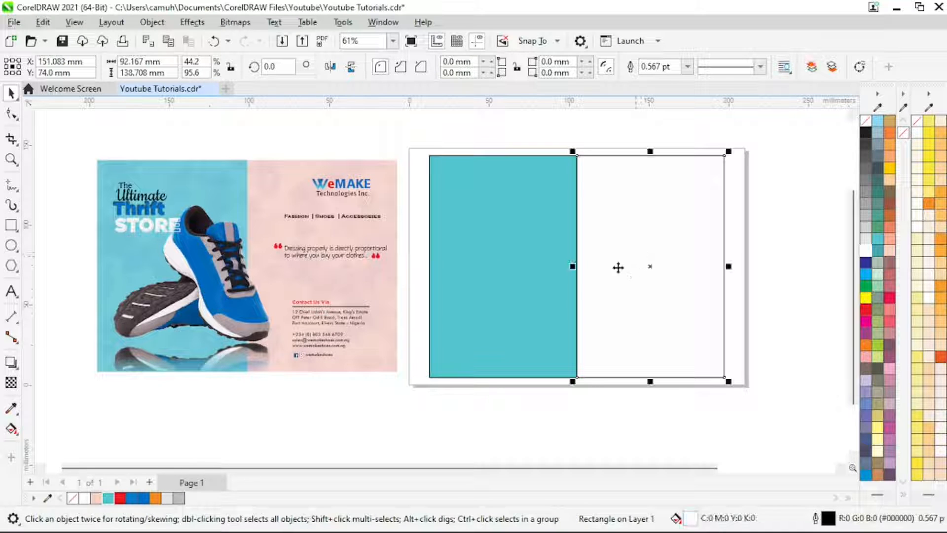
pyautogui.click(95, 498)
# Step: Remove the outline from both coloured rectangles
pyautogui.moveTo(414, 138); pyautogui.dragTo(657, 372)
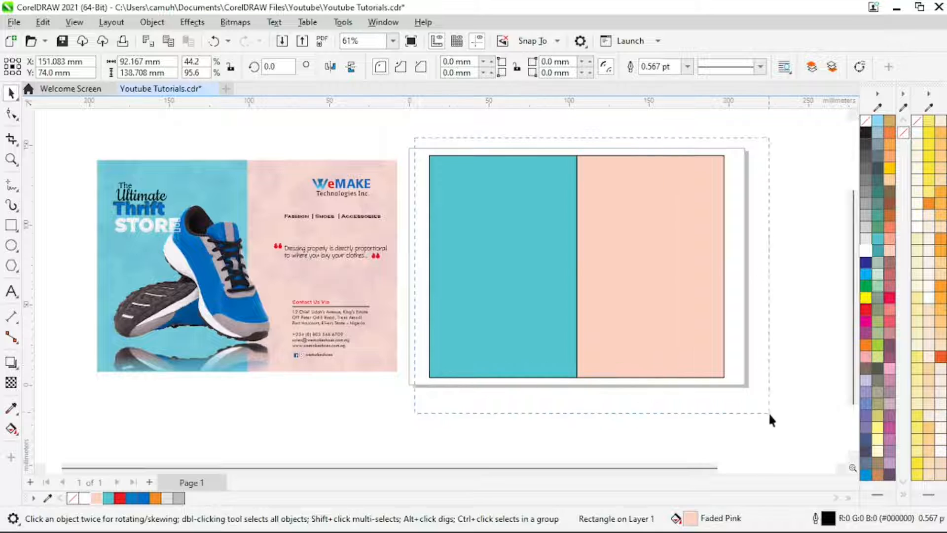
pyautogui.moveTo(769, 413); pyautogui.dragTo(769, 413)
pyautogui.rightClick(866, 127)
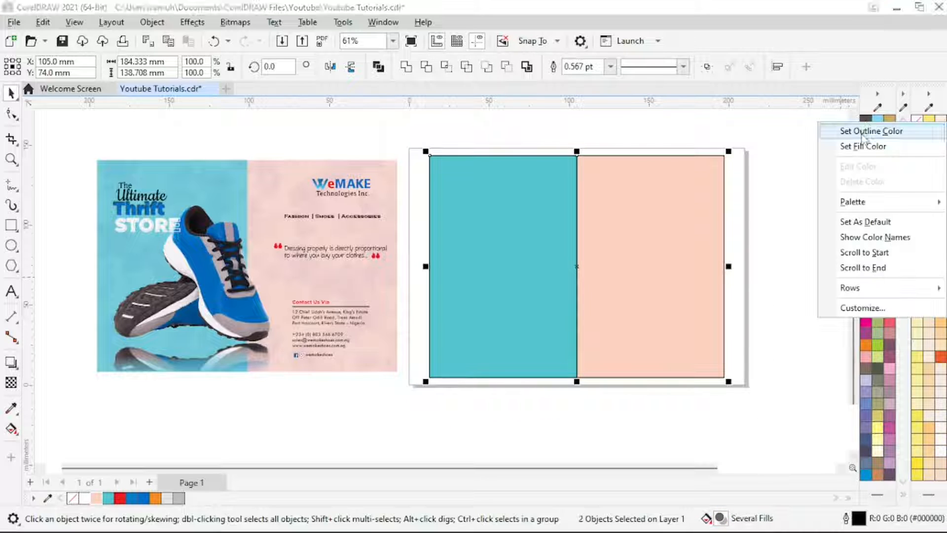
pyautogui.click(872, 128)
pyautogui.click(820, 281)
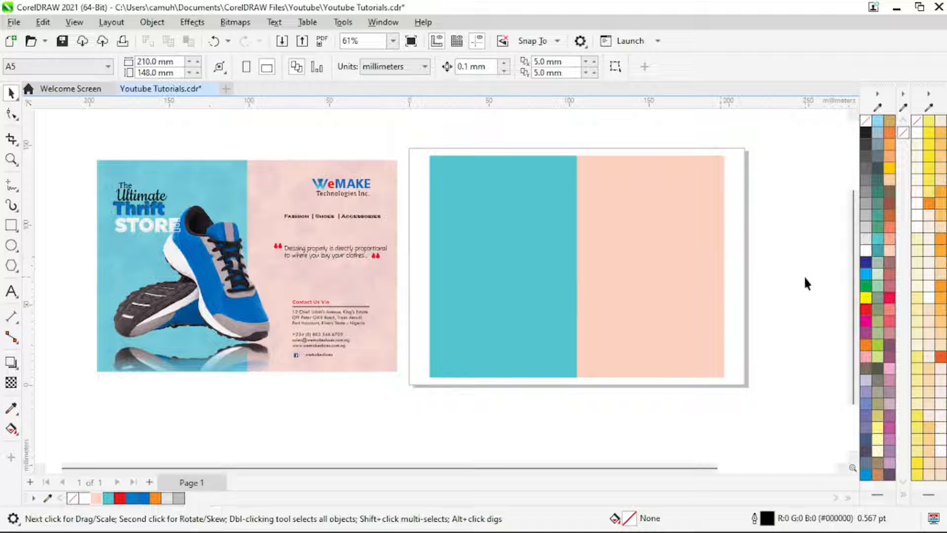
# Step: Examine the background texture on the finished flyer's pink half up close
pyautogui.press('z')
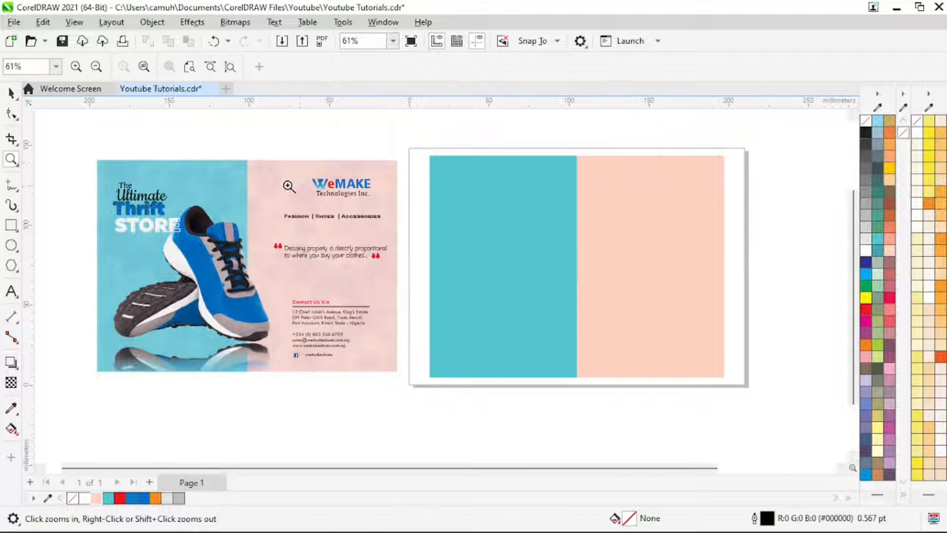
pyautogui.moveTo(221, 142); pyautogui.dragTo(409, 254)
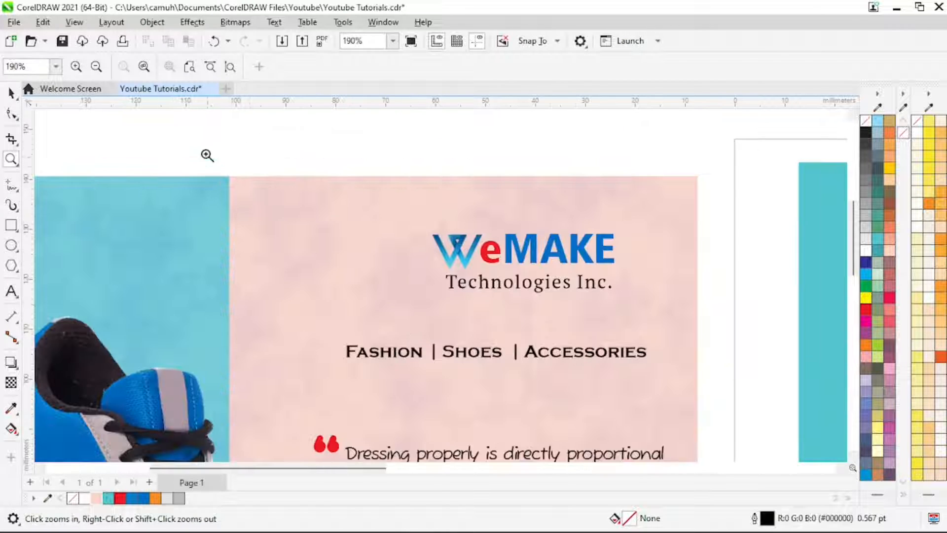
pyautogui.moveTo(205, 155); pyautogui.dragTo(513, 324)
pyautogui.keyDown('shift'); pyautogui.click(503, 244); pyautogui.keyUp('shift')
pyautogui.keyDown('shift'); pyautogui.click(503, 249); pyautogui.keyUp('shift')
pyautogui.press('space')
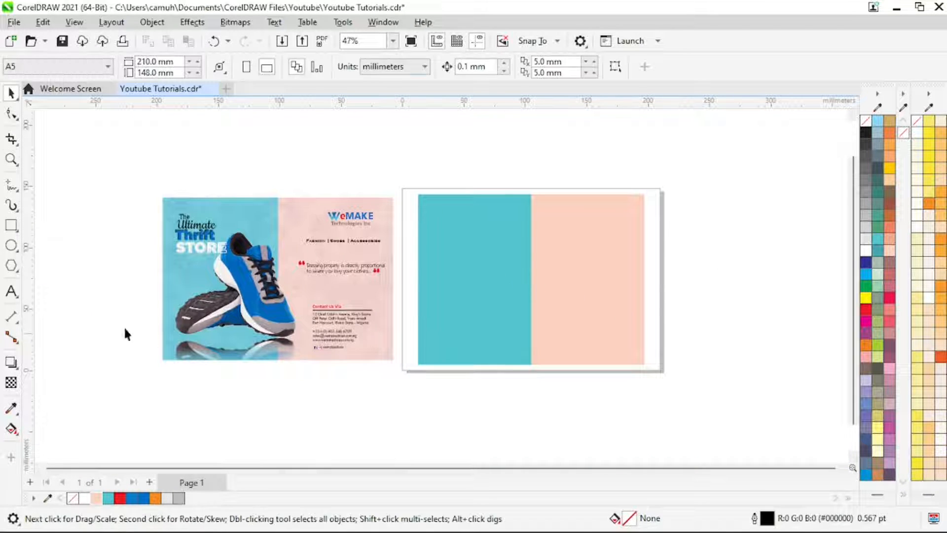
# Step: Draw a square about 154 mm wide overlapping the page's right edge and fill it with white
pyautogui.click(11, 225)
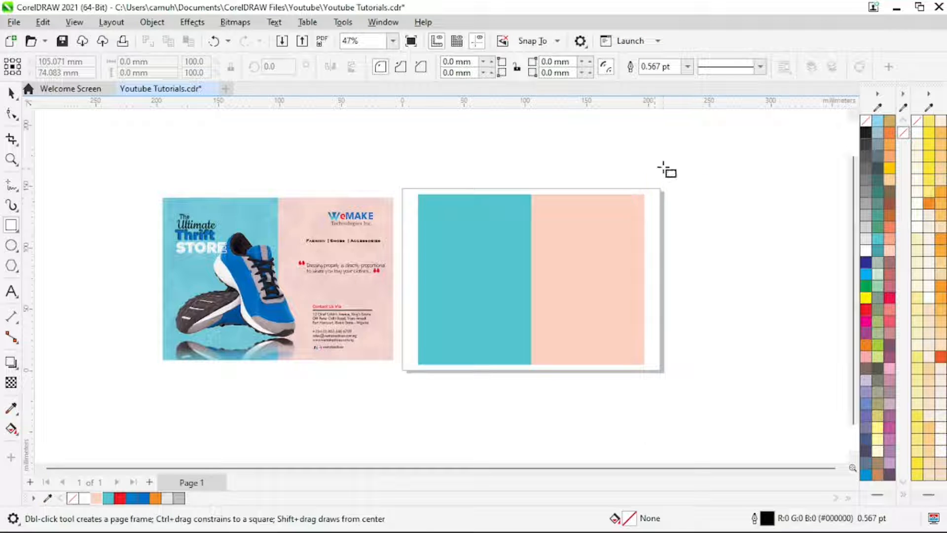
pyautogui.moveTo(640, 158); pyautogui.dragTo(779, 372)
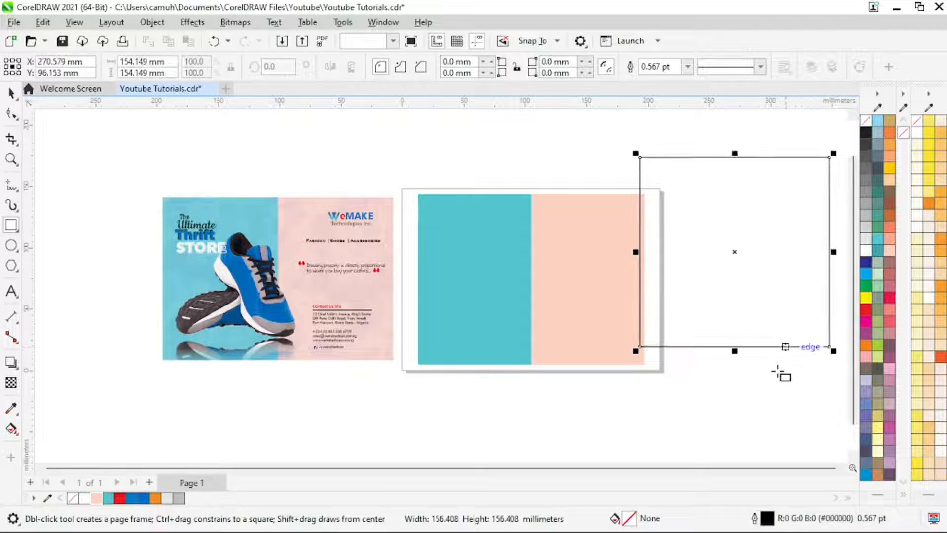
pyautogui.press('space')
pyautogui.click(869, 249)
pyautogui.moveTo(781, 293); pyautogui.dragTo(772, 318)
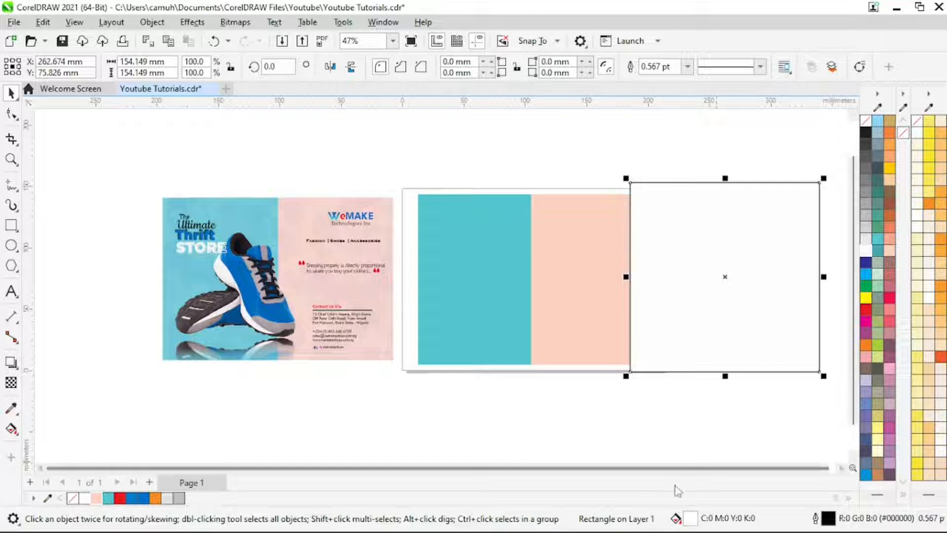
# Step: Give the white square the Aerial clouds texture fill from the Samples library
pyautogui.doubleClick(689, 520)
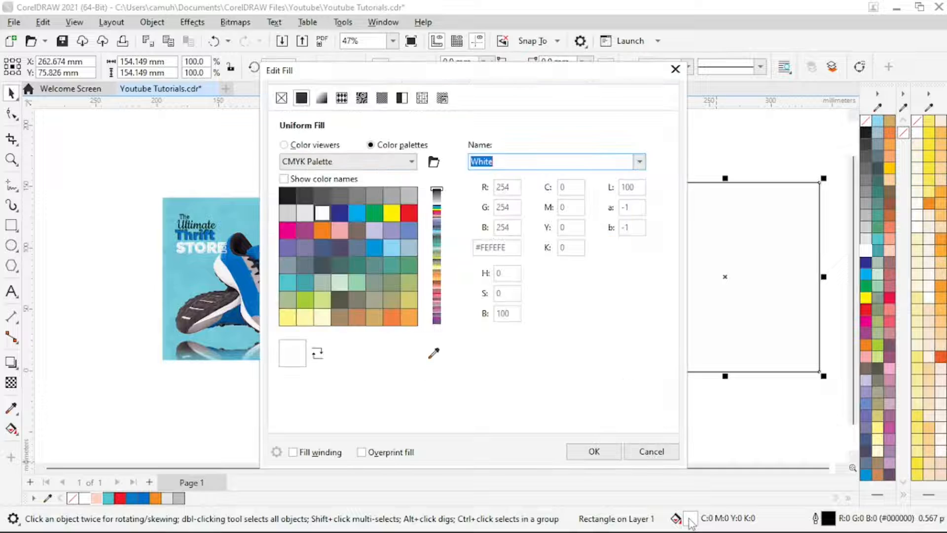
pyautogui.click(424, 99)
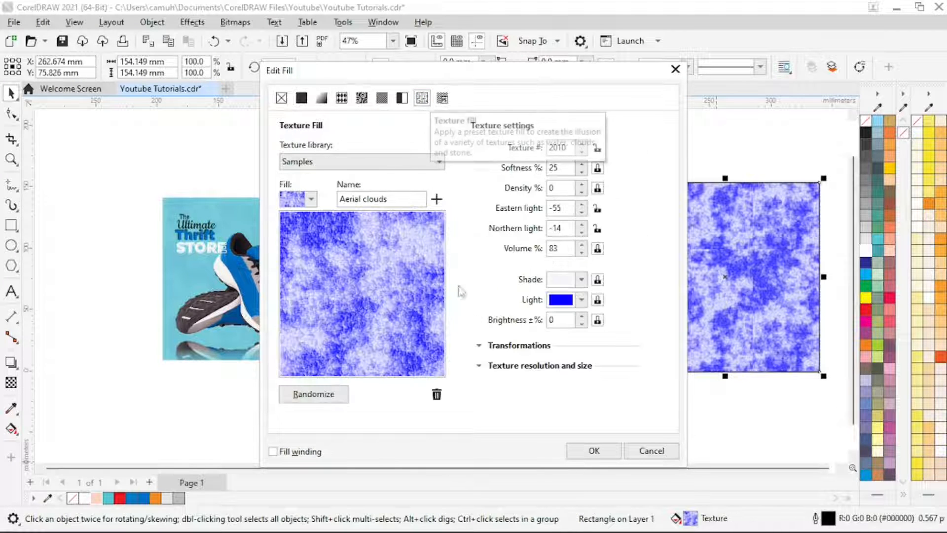
pyautogui.click(594, 451)
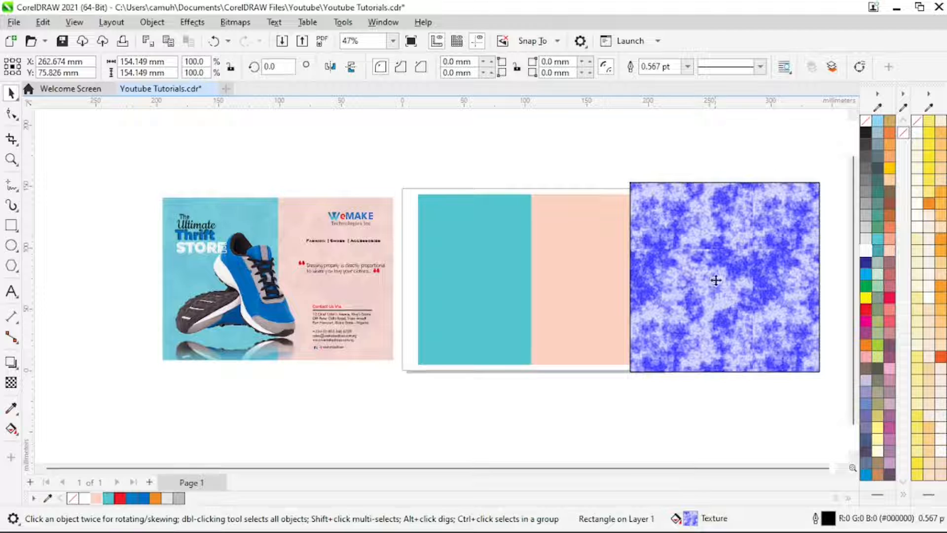
# Step: Remove the textured square's outline and reposition it over the right edge of the pink rectangle
pyautogui.moveTo(732, 277); pyautogui.dragTo(688, 290)
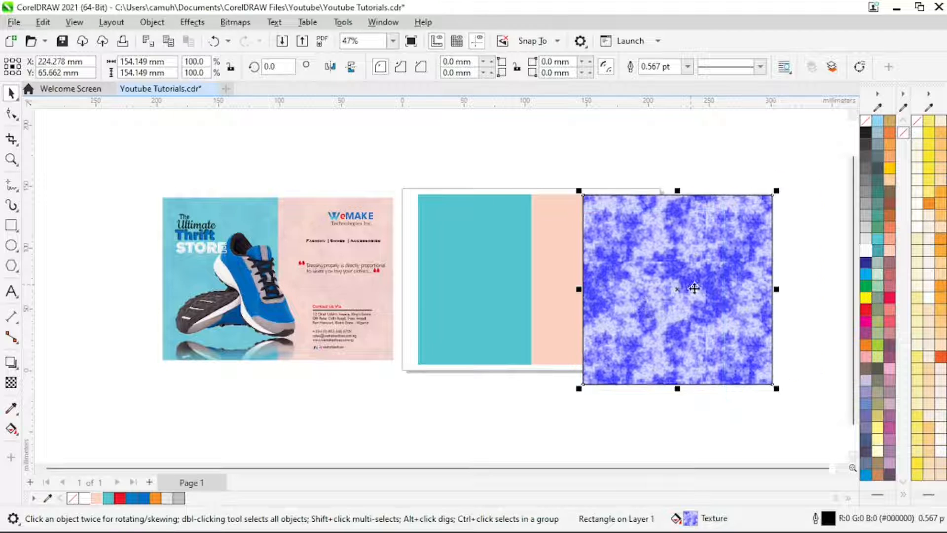
pyautogui.rightClick(868, 126)
pyautogui.click(867, 128)
pyautogui.moveTo(713, 276); pyautogui.dragTo(745, 248)
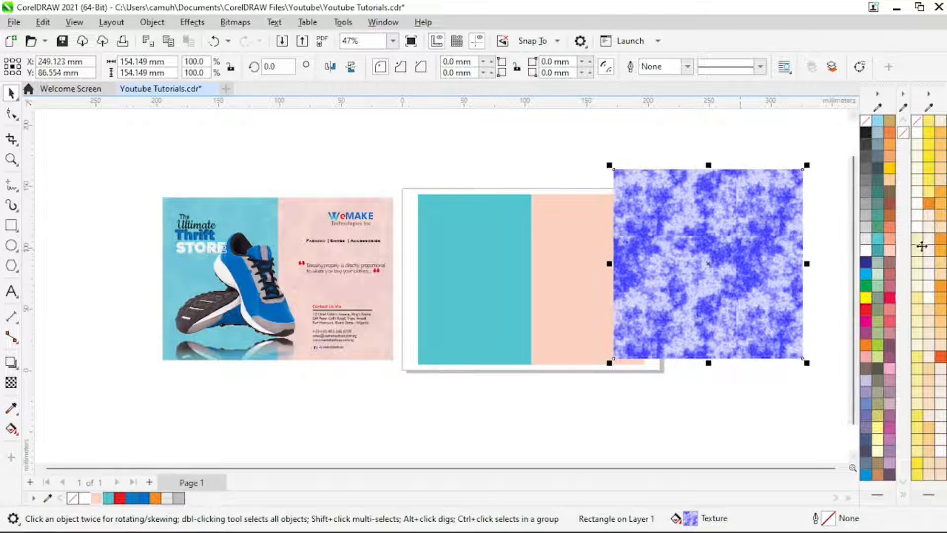
# Step: Apply a uniform transparency of 85 to the textured square
pyautogui.click(11, 385)
pyautogui.moveTo(686, 374); pyautogui.dragTo(699, 378)
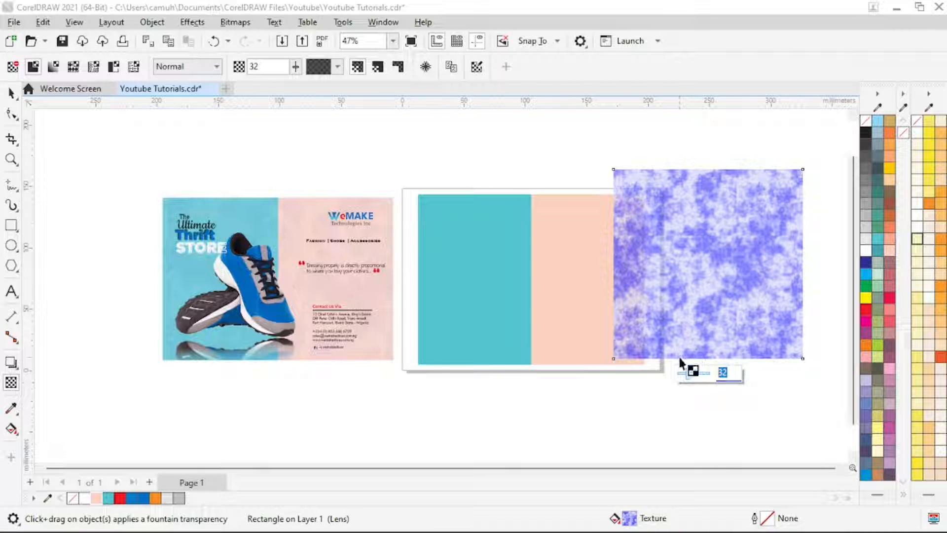
pyautogui.write('75')
pyautogui.press('Return')
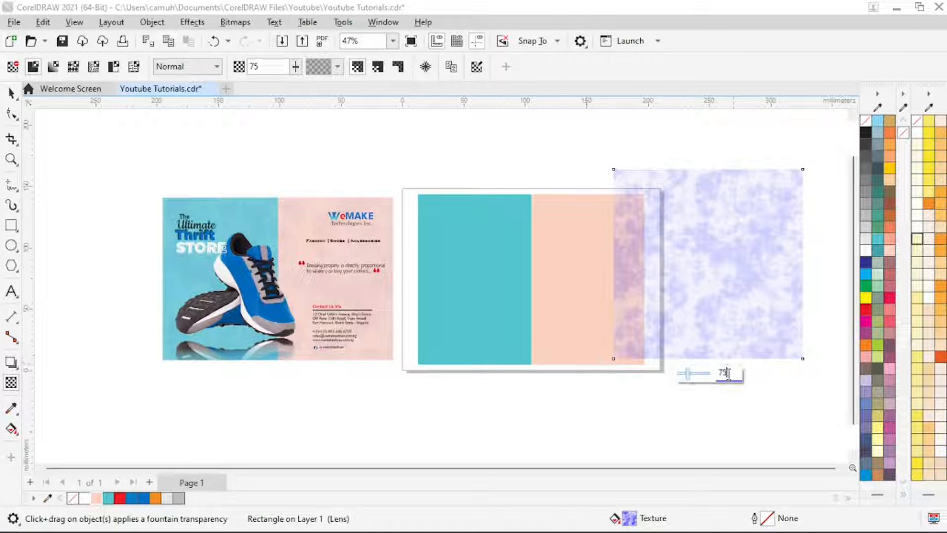
pyautogui.moveTo(727, 372); pyautogui.dragTo(713, 373)
pyautogui.press('Return')
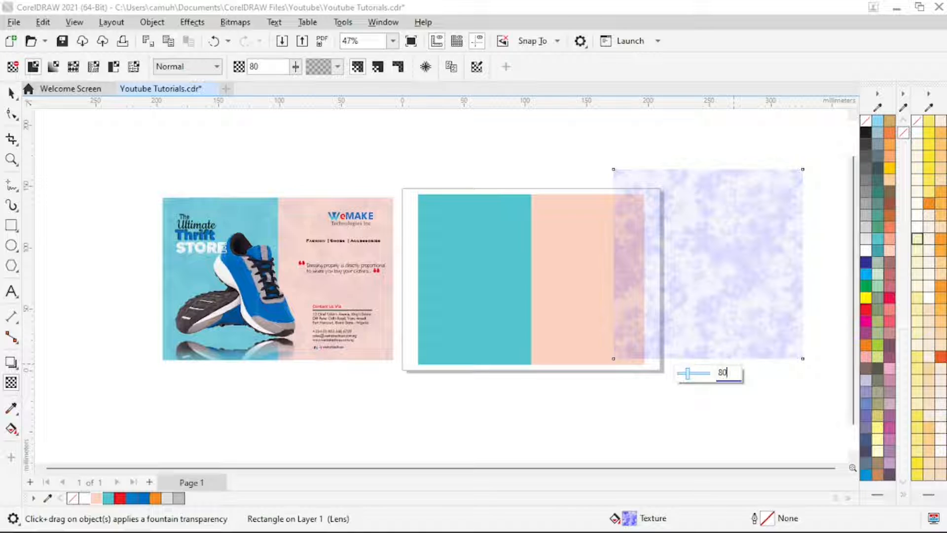
pyautogui.click(733, 371)
pyautogui.write('85')
pyautogui.press('Return')
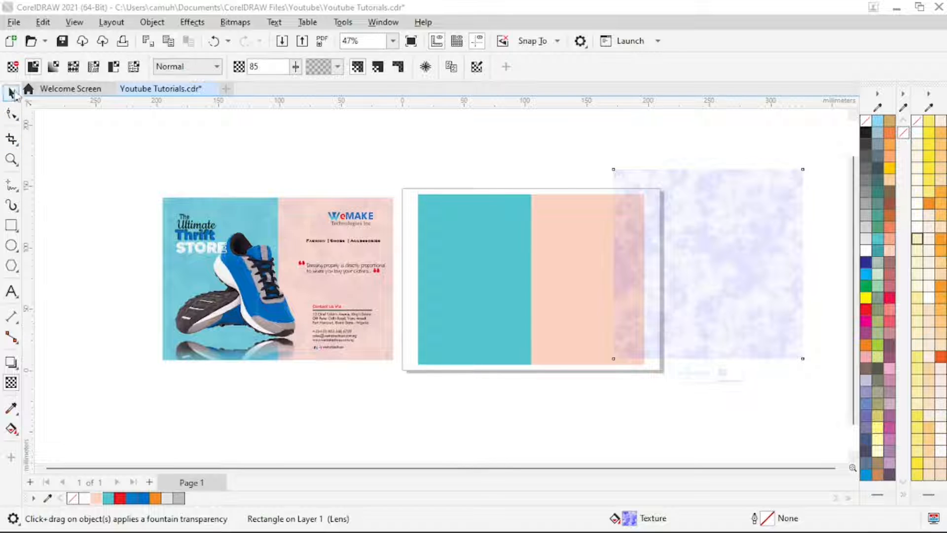
# Step: Place a copy of the textured square over the finished flyer's lower left and move the original just right of the page
pyautogui.click(11, 92)
pyautogui.moveTo(627, 301); pyautogui.dragTo(243, 394)
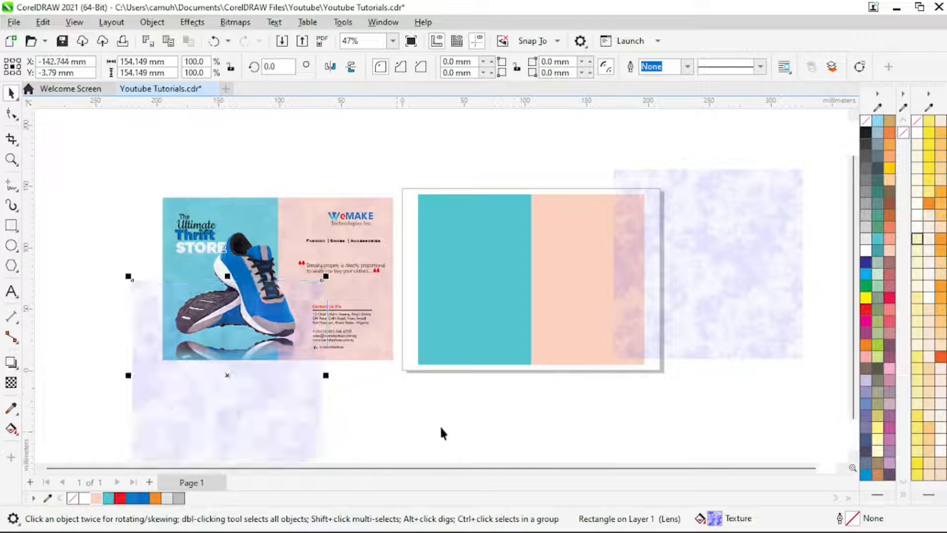
pyautogui.moveTo(710, 285); pyautogui.dragTo(765, 303)
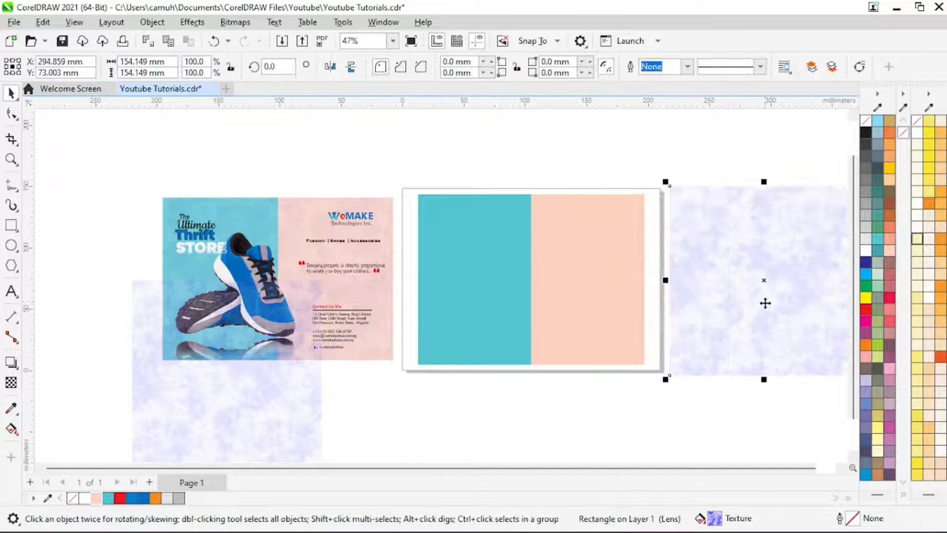
# Step: PowerClip the textured square beside the page into the pink rectangle
pyautogui.click(152, 21)
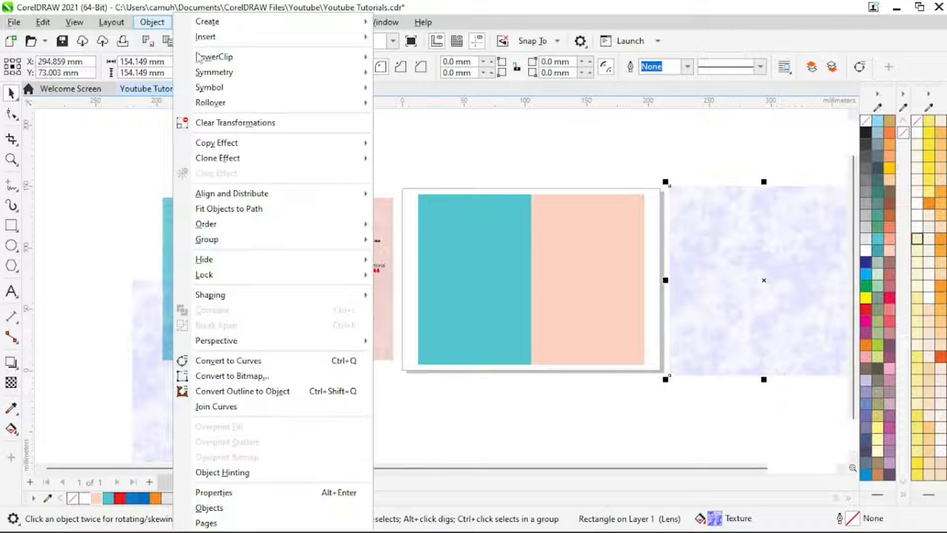
pyautogui.moveTo(232, 64)
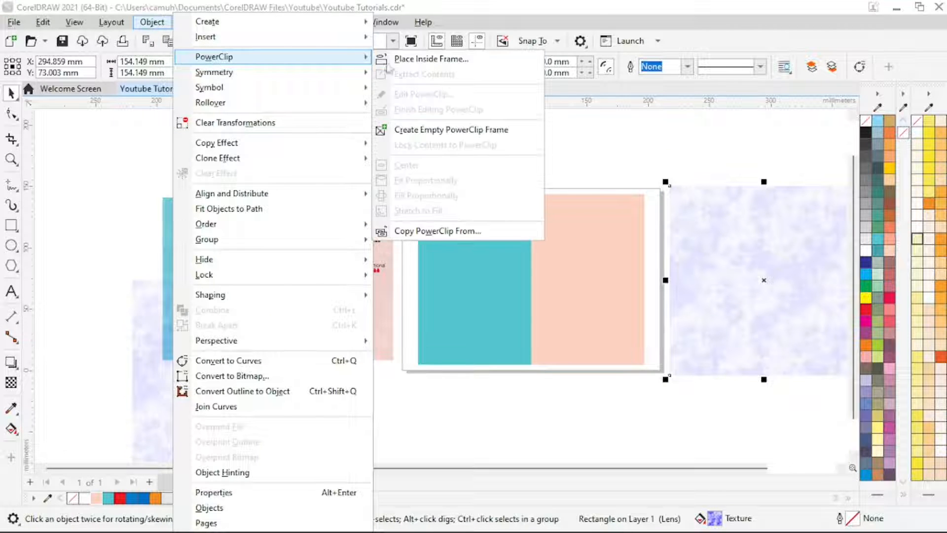
pyautogui.click(423, 61)
pyautogui.click(583, 270)
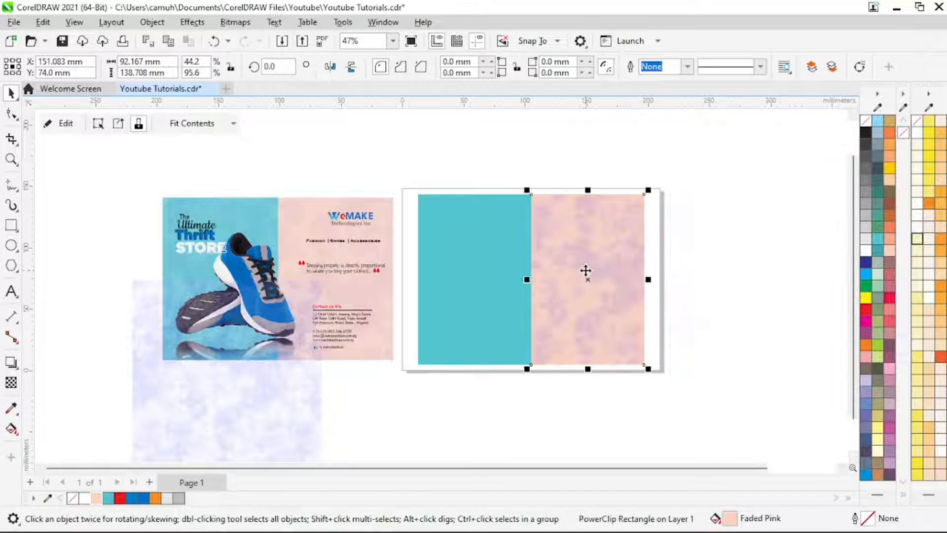
# Step: PowerClip the copied textured square into the teal rectangle
pyautogui.click(232, 424)
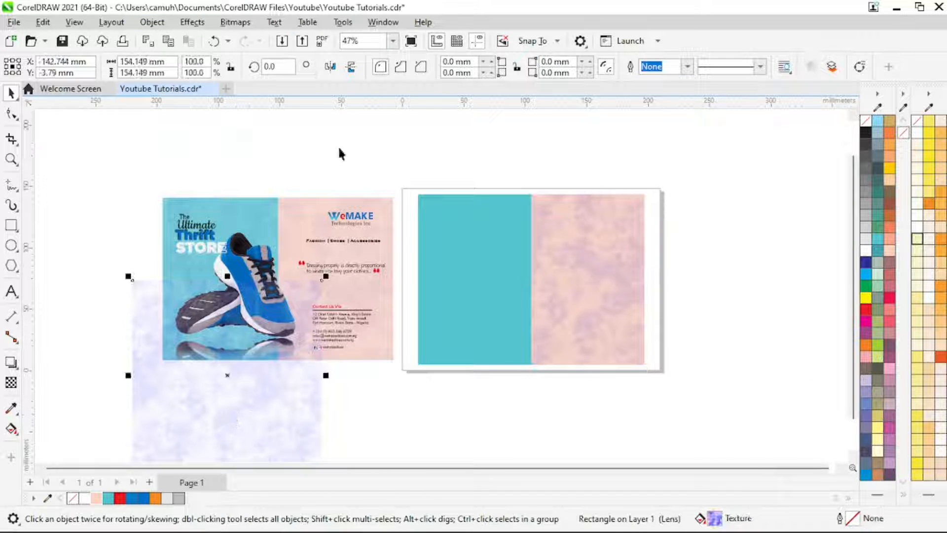
pyautogui.click(160, 27)
pyautogui.moveTo(264, 70)
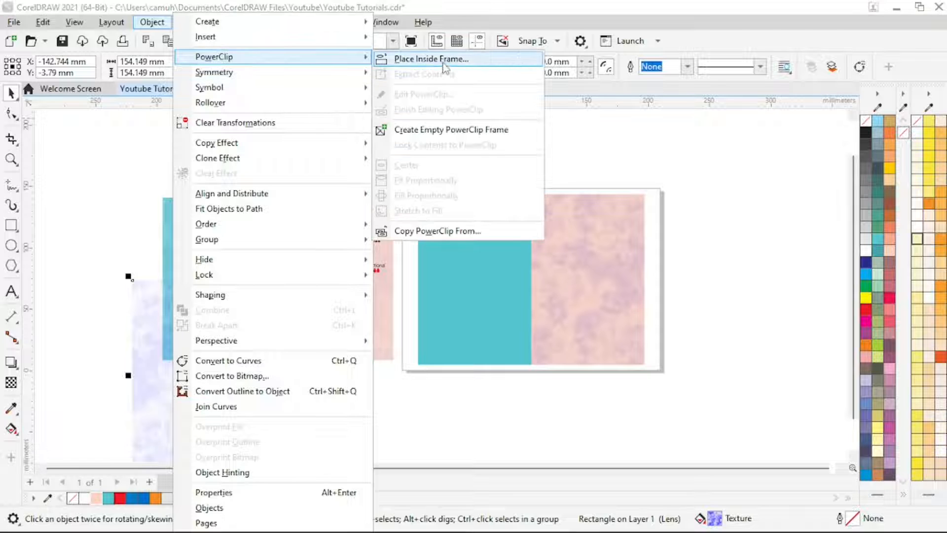
pyautogui.click(431, 58)
pyautogui.click(482, 244)
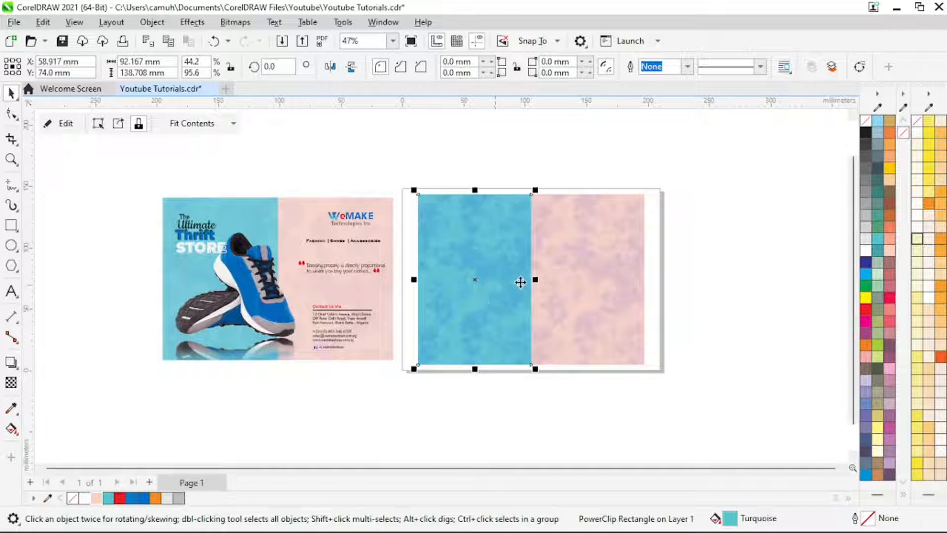
# Step: Edit the pink rectangle's PowerClip contents and set the texture's transparency to 90
pyautogui.press('z')
pyautogui.moveTo(388, 169); pyautogui.dragTo(688, 396)
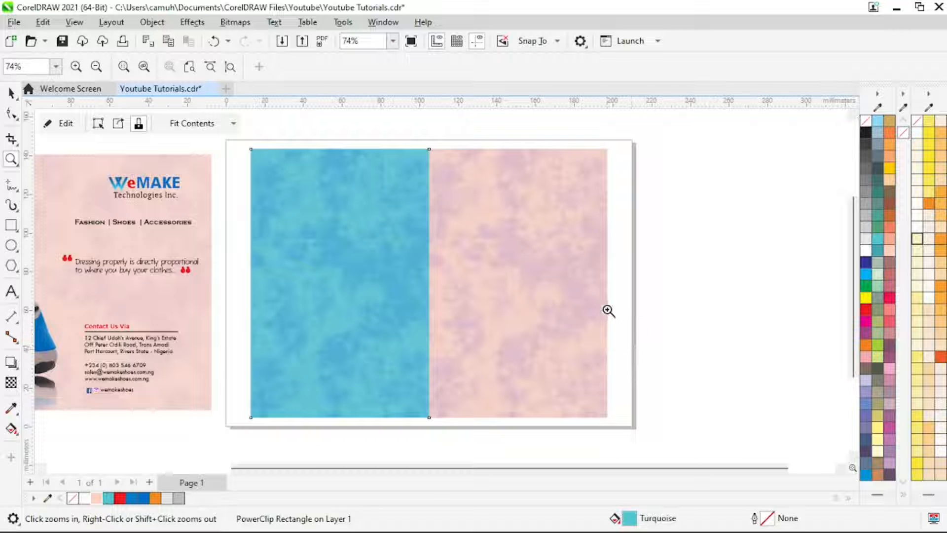
pyautogui.press('space')
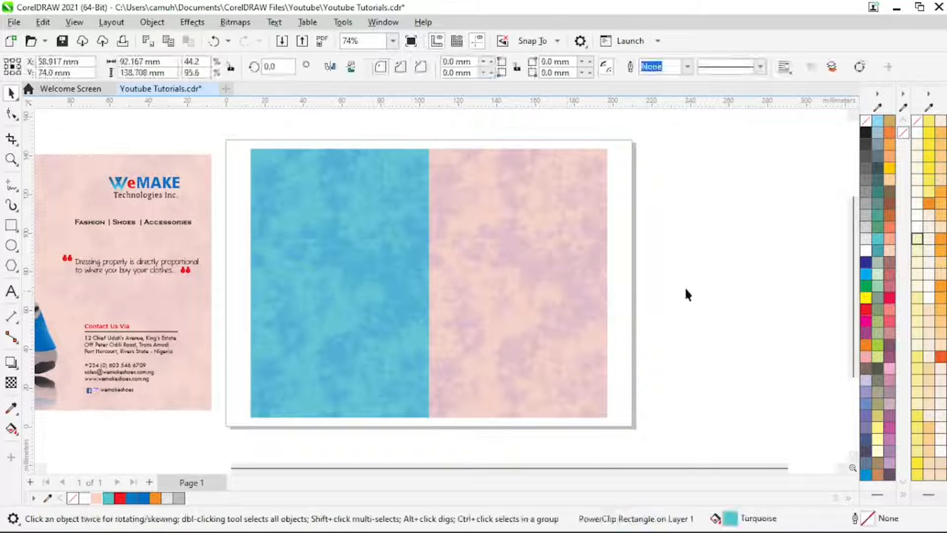
pyautogui.click(551, 257)
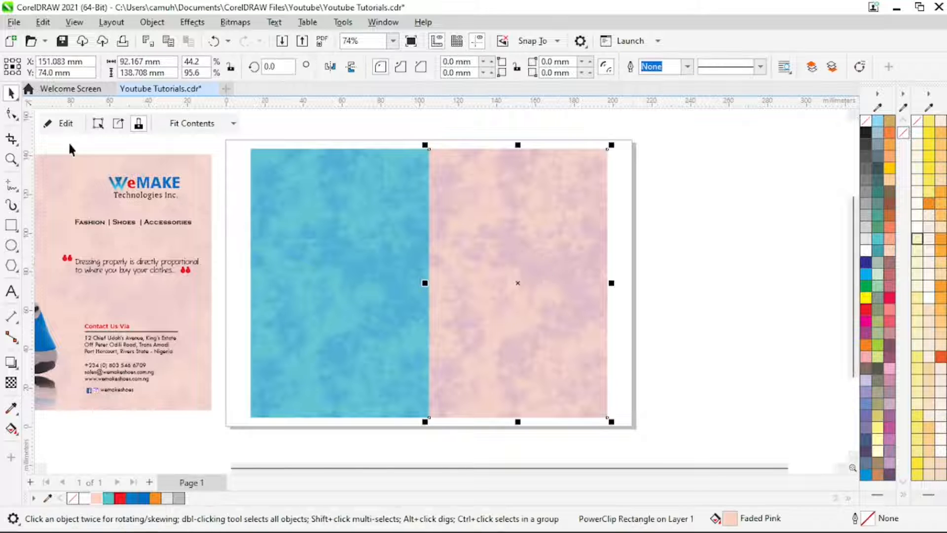
pyautogui.click(63, 123)
pyautogui.click(599, 239)
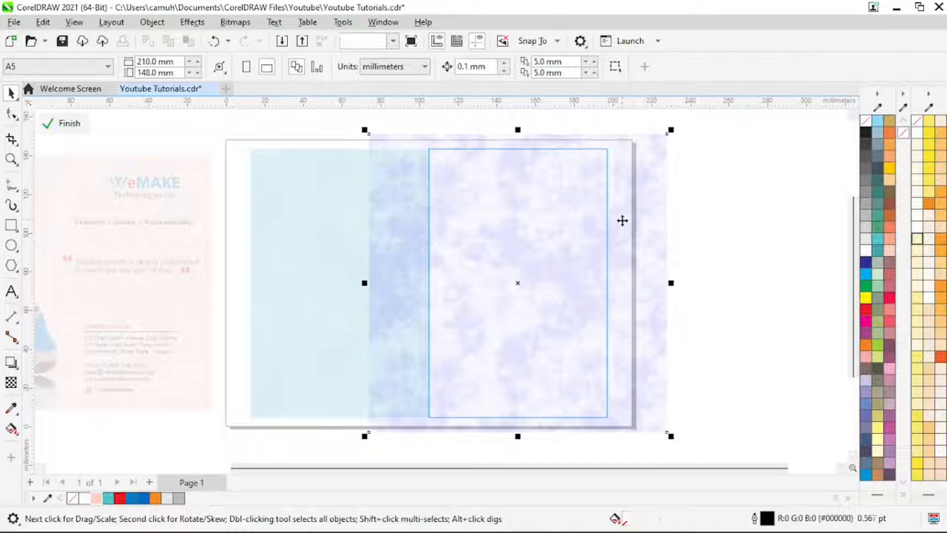
pyautogui.click(11, 382)
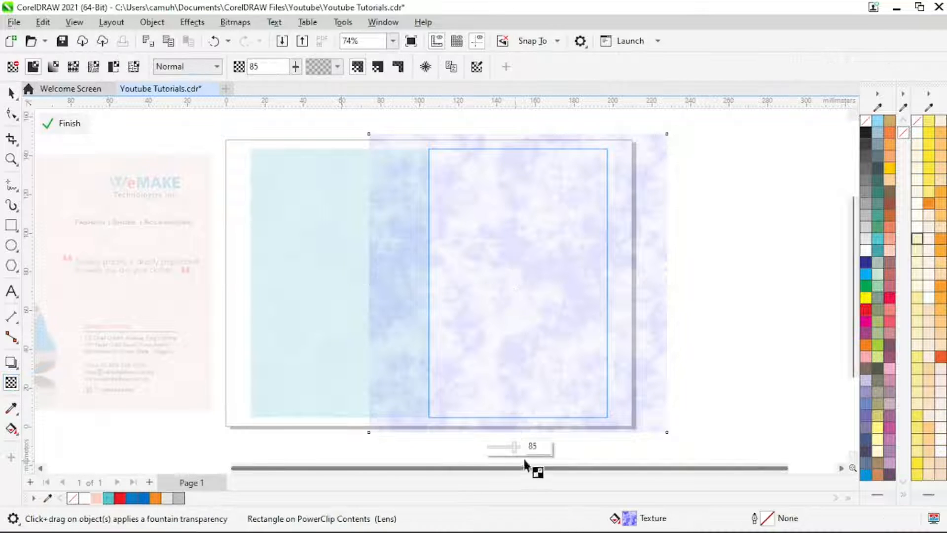
pyautogui.click(513, 441)
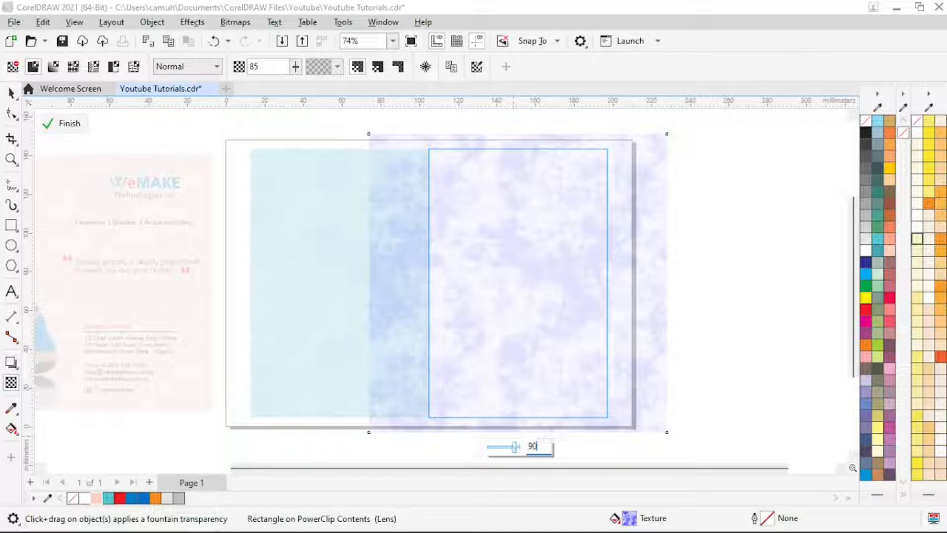
pyautogui.click(64, 124)
pyautogui.press('space')
pyautogui.click(729, 262)
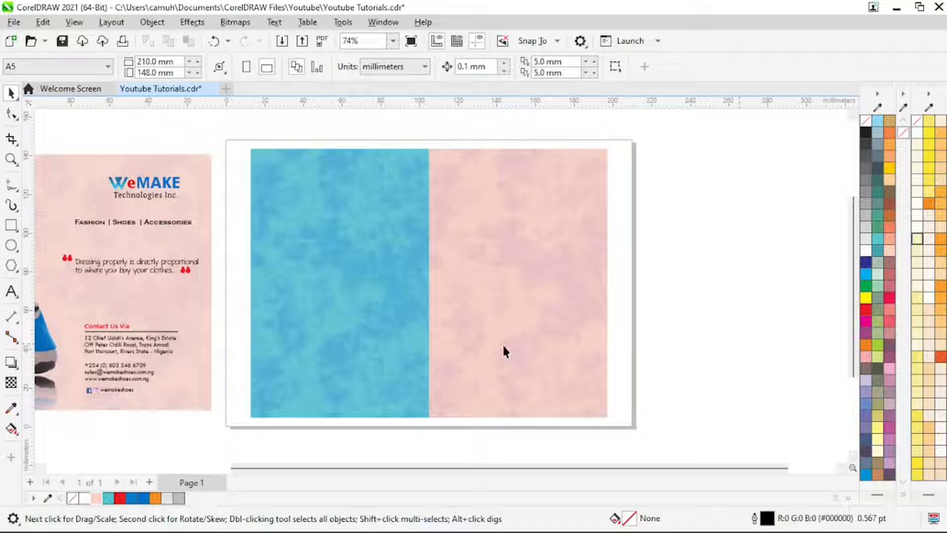
# Step: Edit the teal rectangle's PowerClip contents and set the texture's transparency to 90
pyautogui.click(383, 266)
pyautogui.click(63, 123)
pyautogui.click(317, 311)
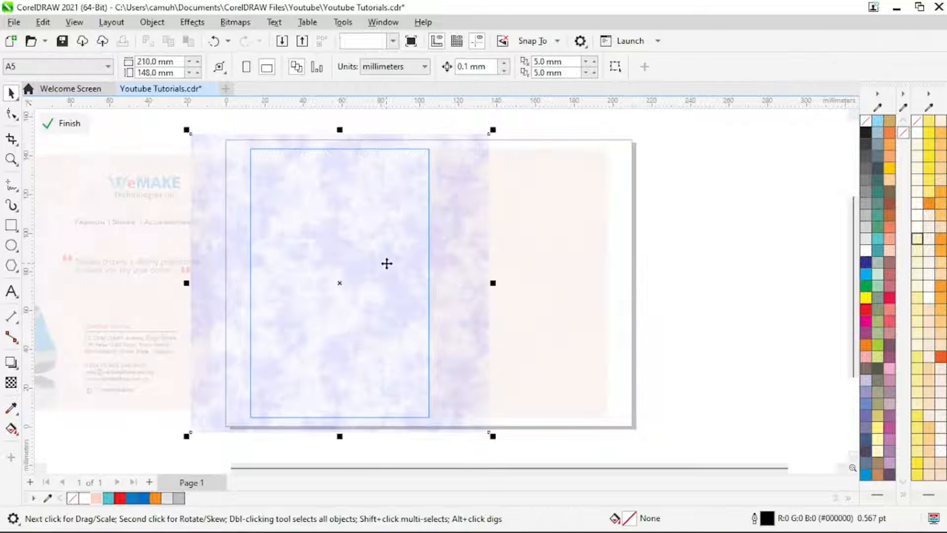
pyautogui.click(11, 382)
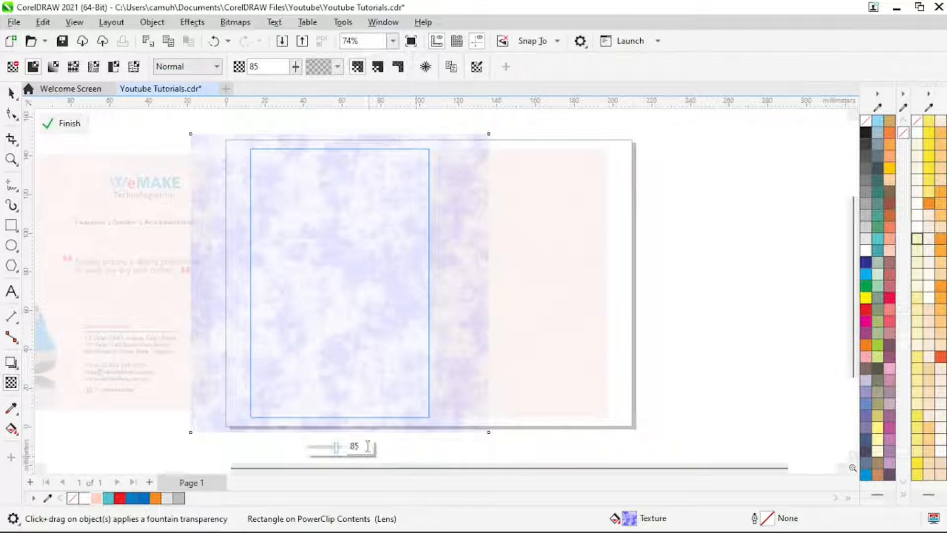
pyautogui.moveTo(367, 447); pyautogui.dragTo(325, 445)
pyautogui.write('90')
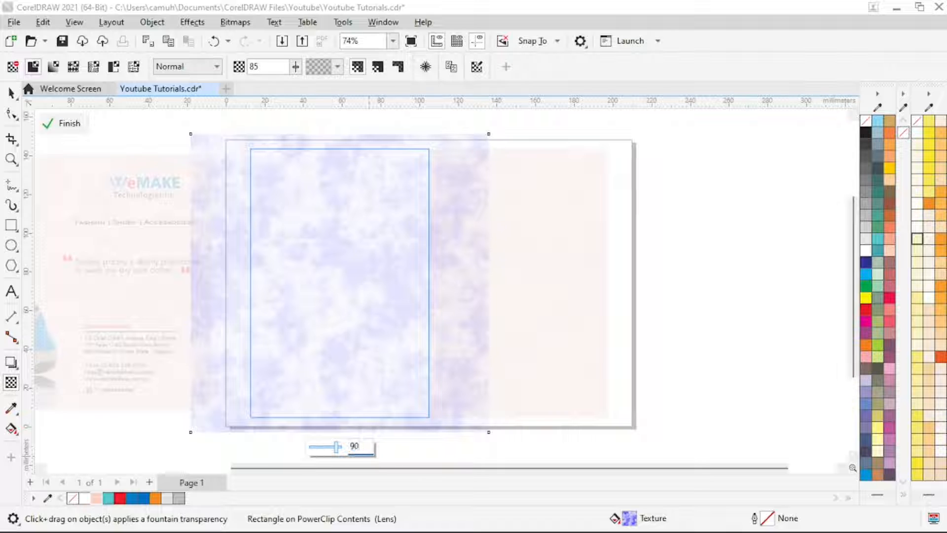
pyautogui.press('Return')
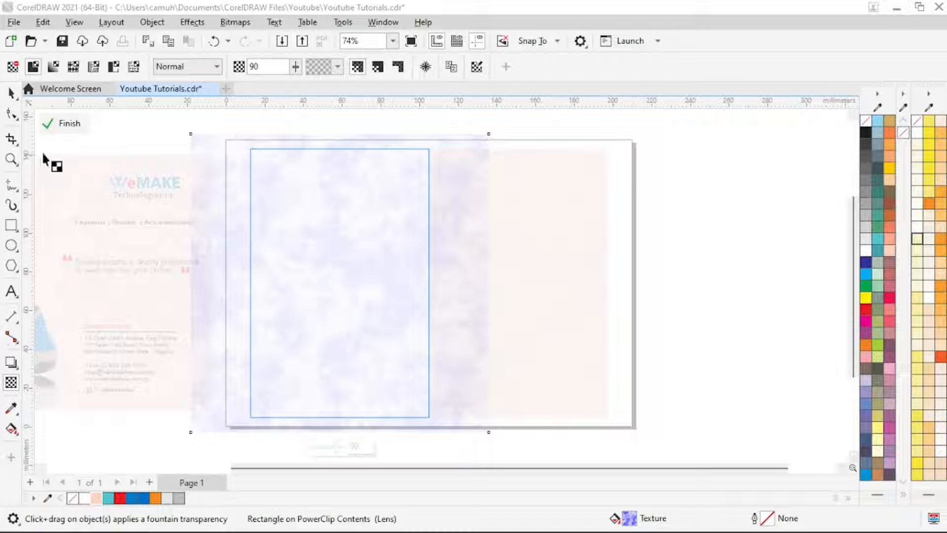
pyautogui.click(63, 124)
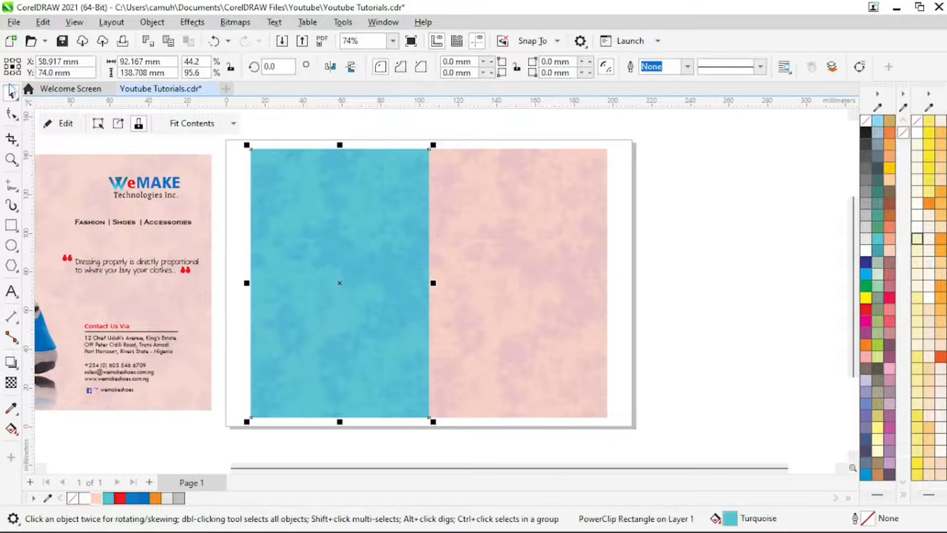
# Step: Compare the new textured background with the finished flyer, and examine the flyer's layout up close
pyautogui.click(641, 271)
pyautogui.press('z')
pyautogui.rightClick(552, 281)
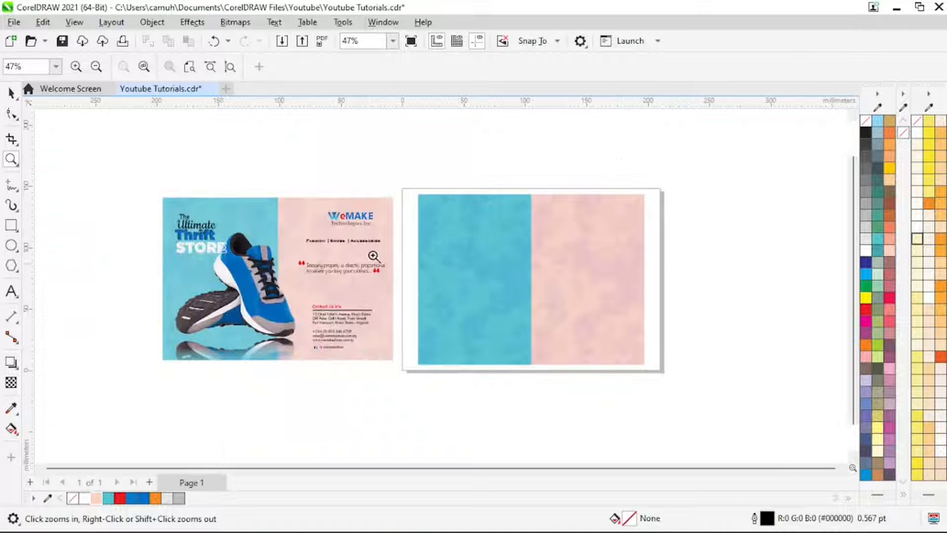
pyautogui.moveTo(140, 164); pyautogui.dragTo(683, 396)
pyautogui.press('space')
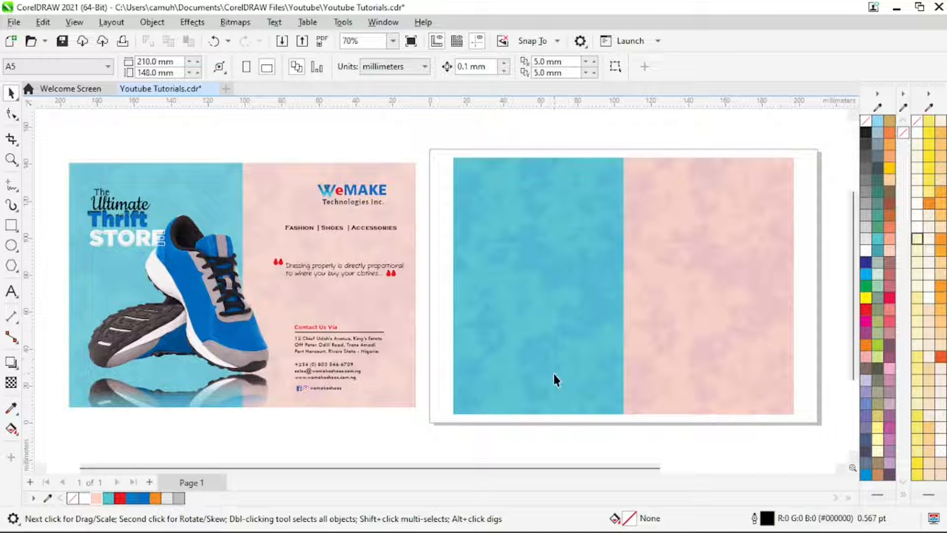
pyautogui.press('z')
pyautogui.moveTo(62, 145); pyautogui.dragTo(442, 419)
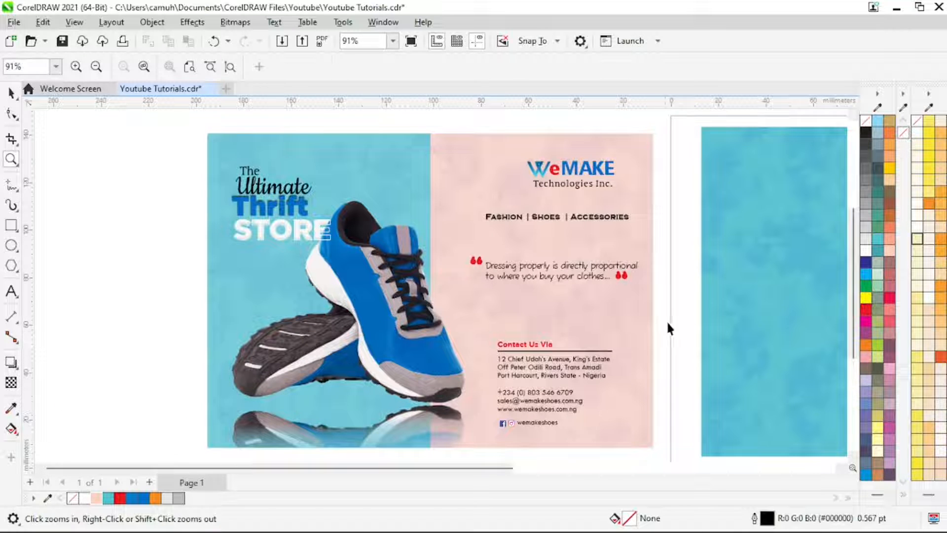
# Step: Examine the gap between the finished flyer's text and its outer edge, and compare it with the new background
pyautogui.press('space')
pyautogui.press('z')
pyautogui.moveTo(567, 180); pyautogui.dragTo(701, 350)
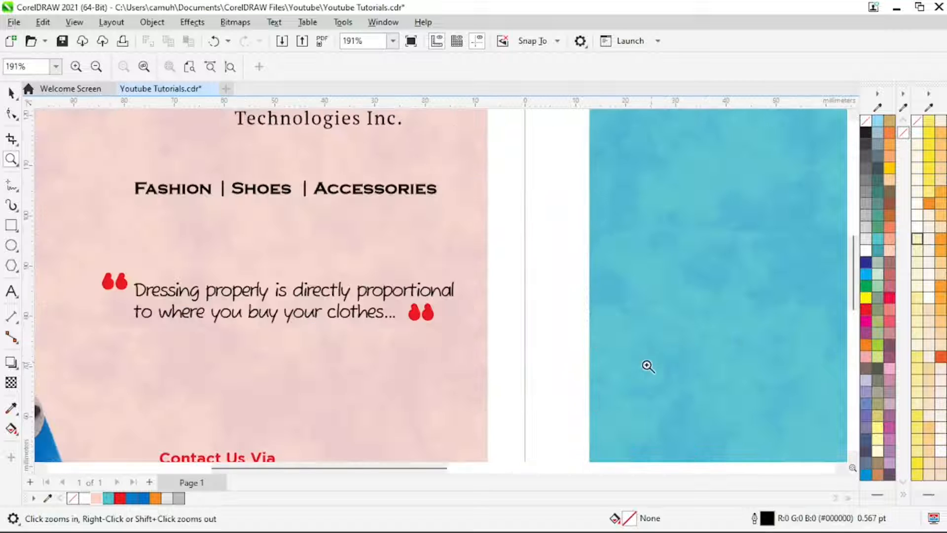
pyautogui.press('space')
pyautogui.click(486, 296)
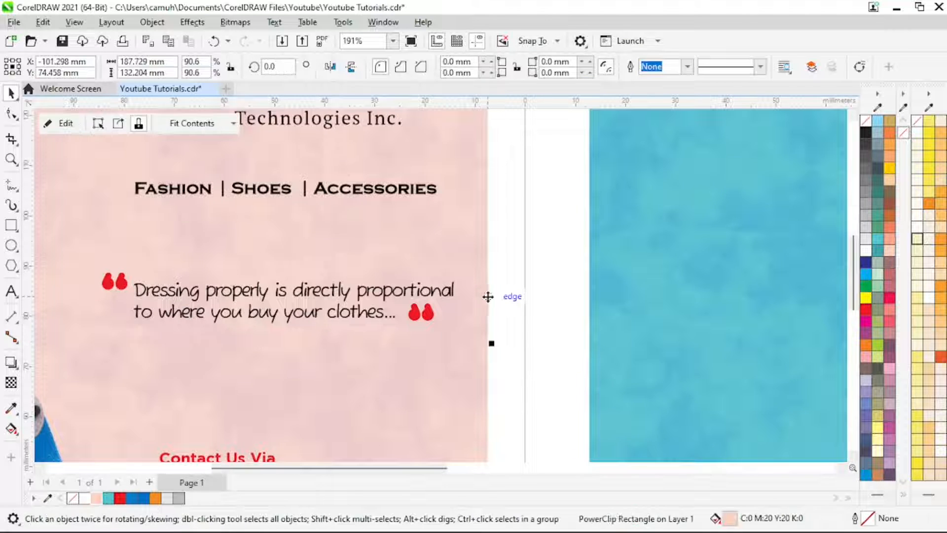
pyautogui.press('z')
pyautogui.rightClick(457, 291)
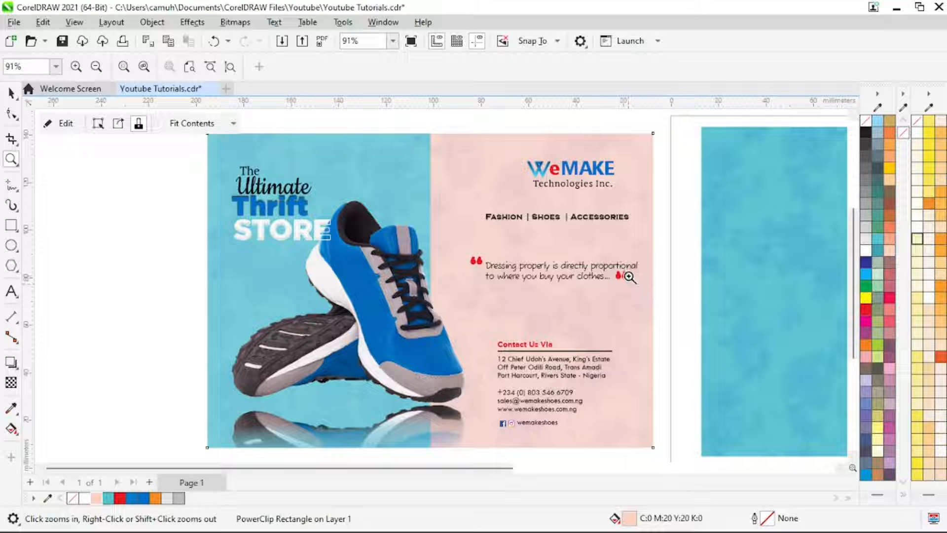
pyautogui.press('F4')
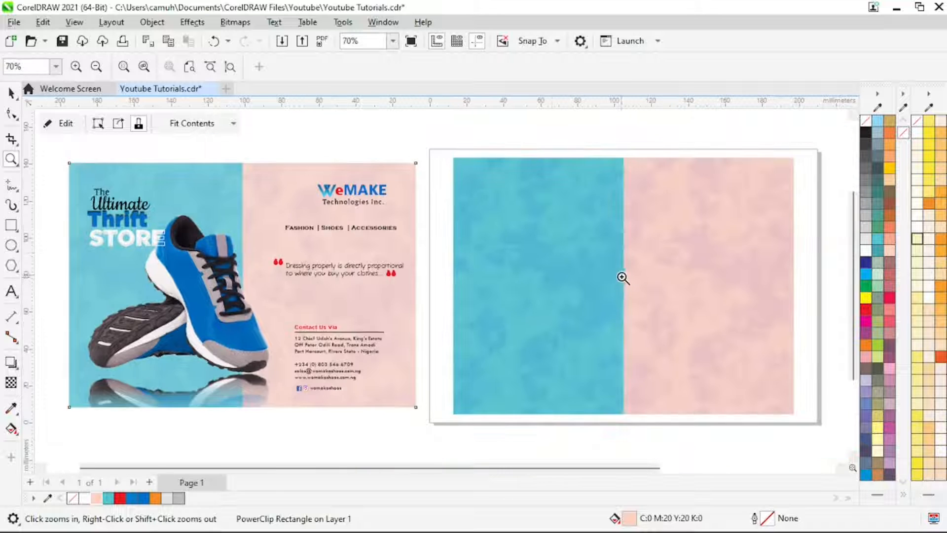
# Step: Draw a square about 20.7 mm wide on the empty area to the right of the page
pyautogui.moveTo(443, 164); pyautogui.dragTo(814, 441)
pyautogui.press('space')
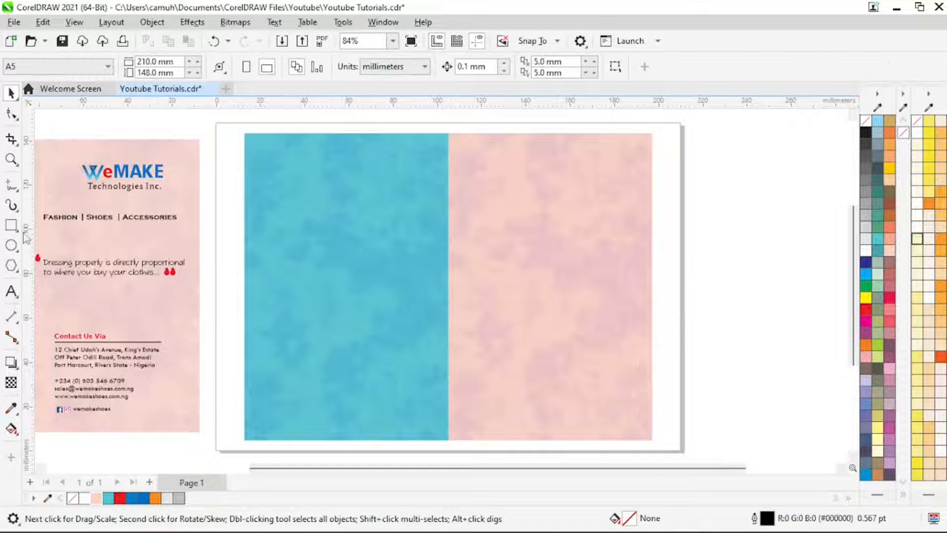
pyautogui.click(11, 225)
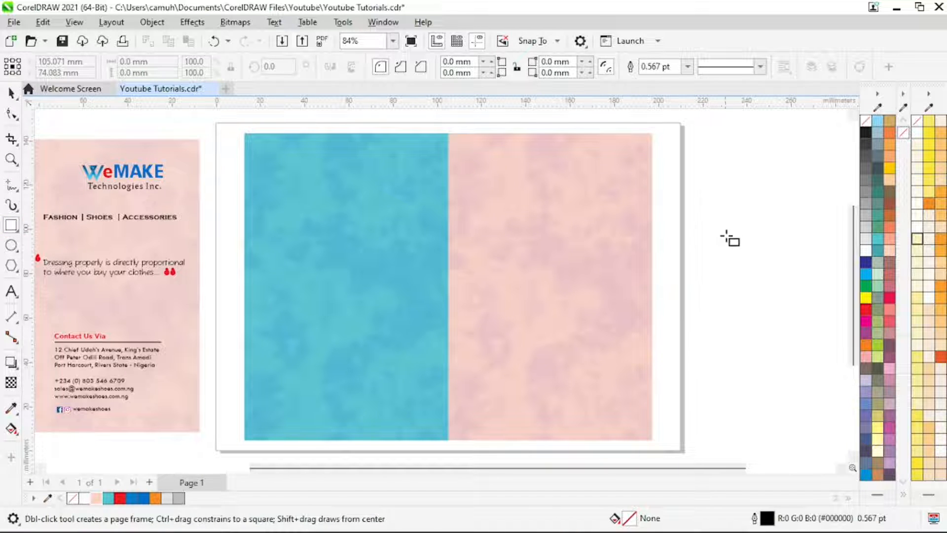
pyautogui.moveTo(725, 190); pyautogui.dragTo(772, 238)
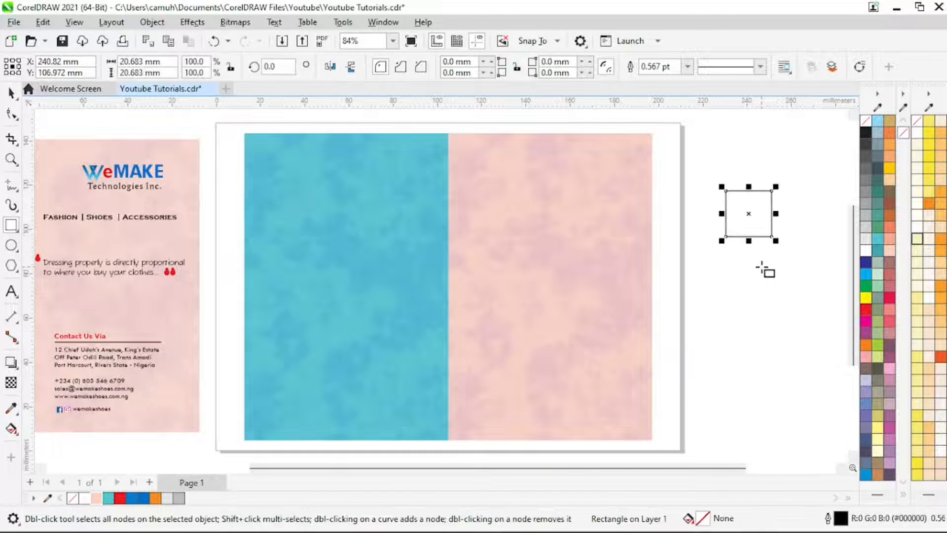
# Step: Change the document's units from millimeters to centimeters
pyautogui.press('space')
pyautogui.click(699, 165)
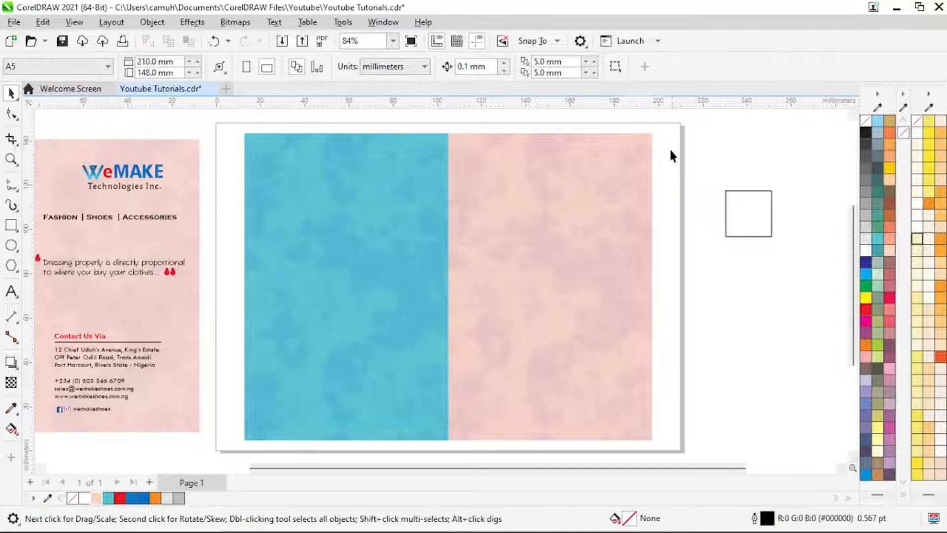
pyautogui.click(421, 70)
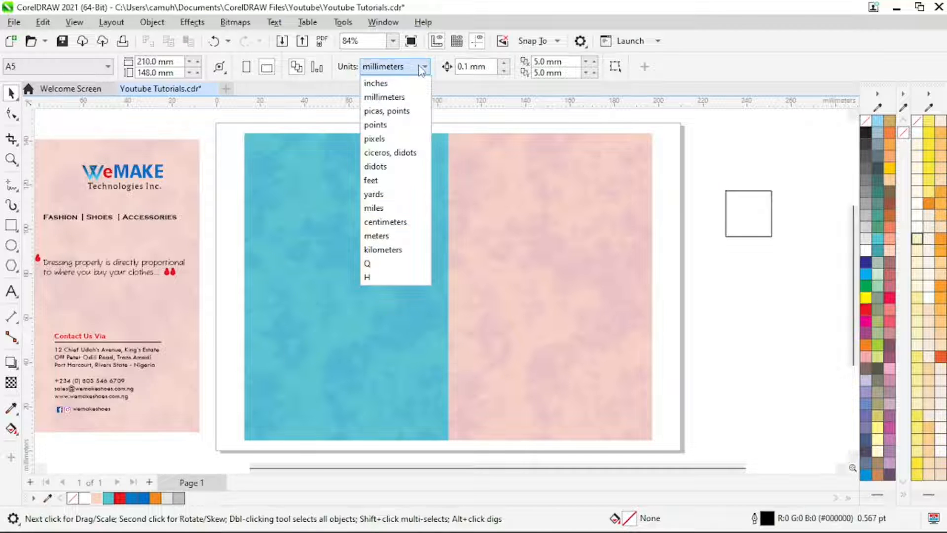
pyautogui.click(395, 223)
# Step: Move the square near the pink rectangle's upper-right corner, size it 0.5 by 0.5 cm and fill it with 10% black
pyautogui.moveTo(792, 255); pyautogui.dragTo(792, 255)
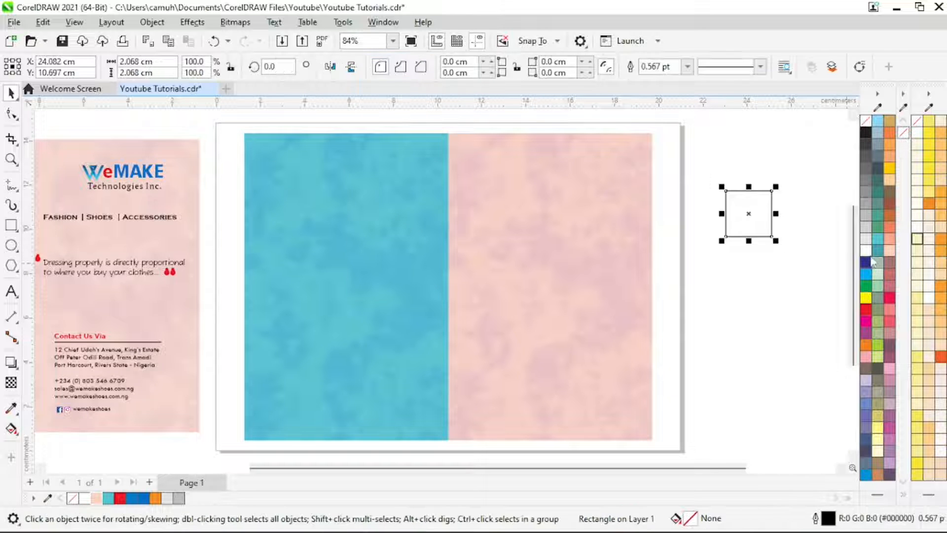
pyautogui.moveTo(744, 209); pyautogui.dragTo(689, 163)
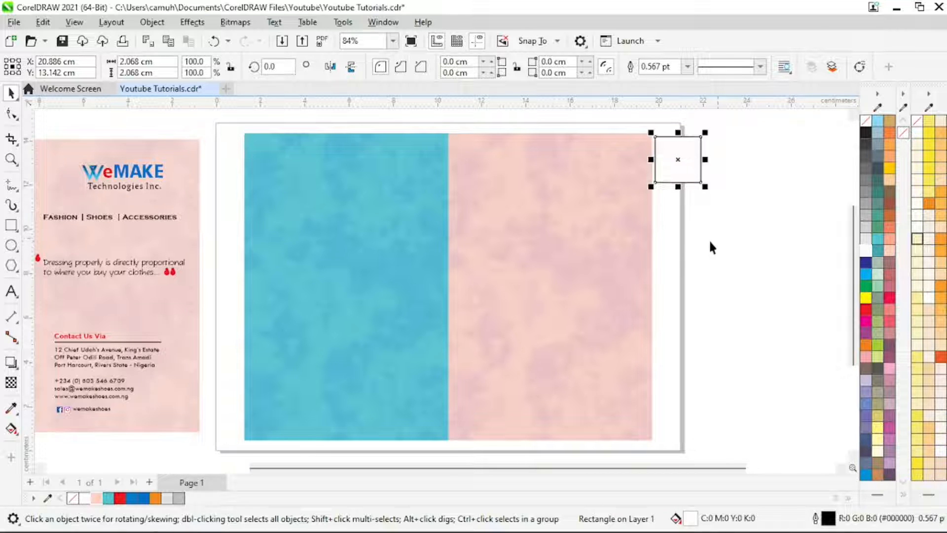
pyautogui.click(168, 62)
pyautogui.write('0')
pyautogui.press('Tab')
pyautogui.write('0')
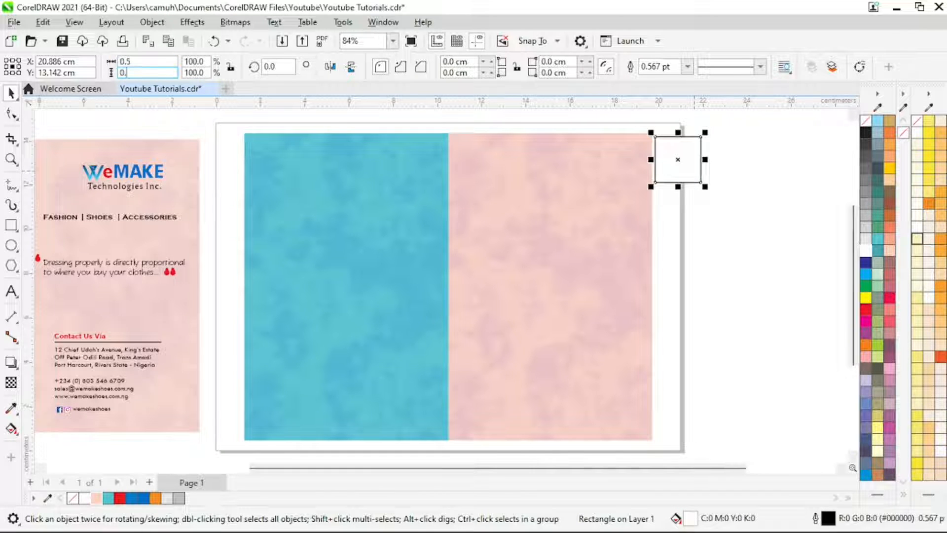
pyautogui.press('Return')
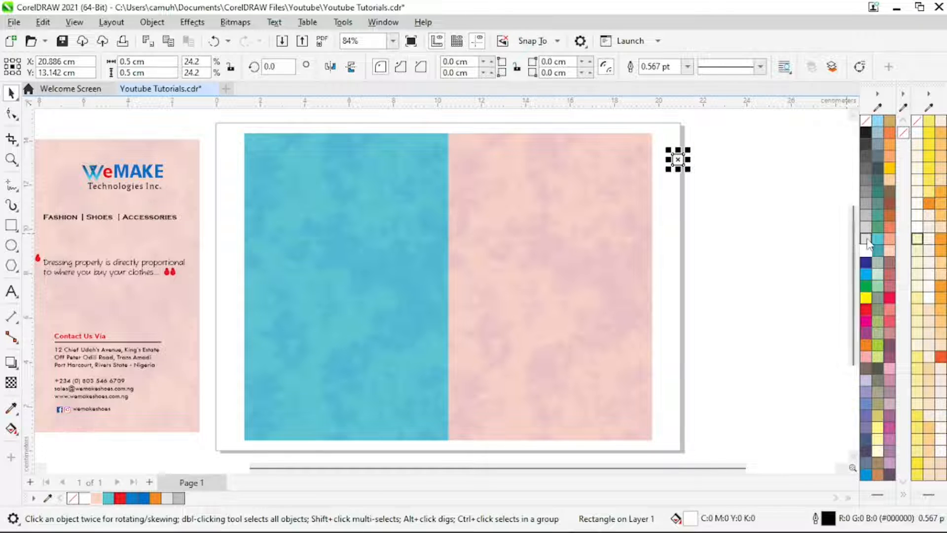
pyautogui.moveTo(738, 146); pyautogui.dragTo(622, 191)
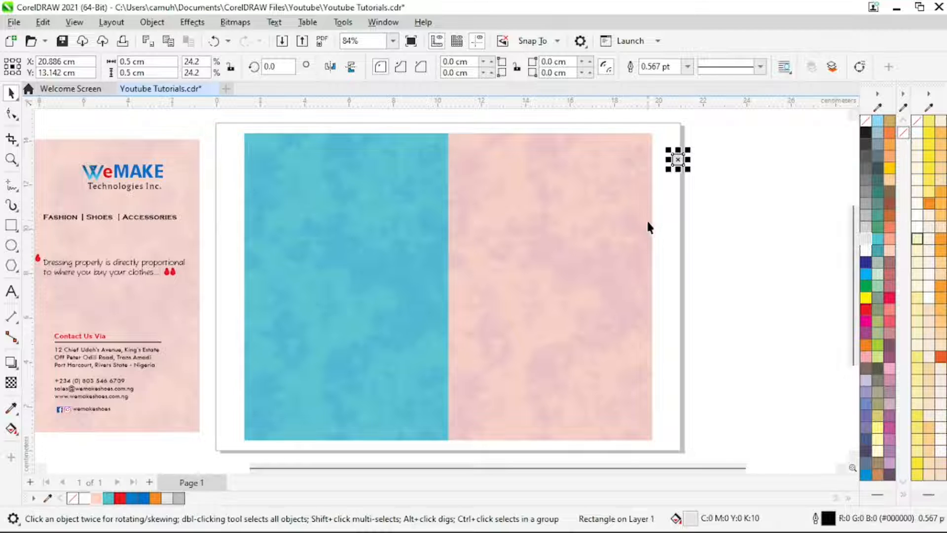
# Step: Align the small square to the right and top edges of the pink rectangle
pyautogui.keyDown('shift'); pyautogui.click(610, 220); pyautogui.keyUp('shift')
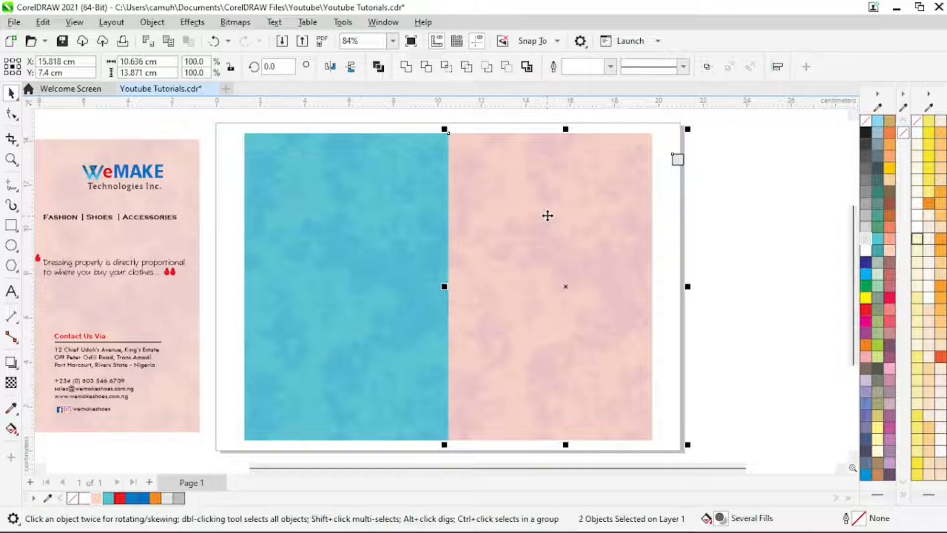
pyautogui.press('r')
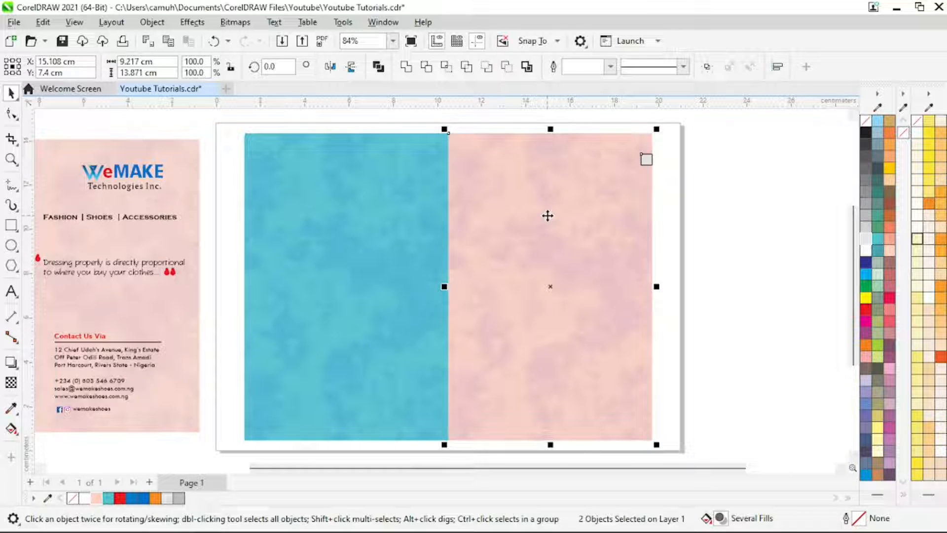
pyautogui.press('t')
# Step: Place a horizontal guideline along the small square's bottom edge and a vertical guideline along its left edge
pyautogui.press('z')
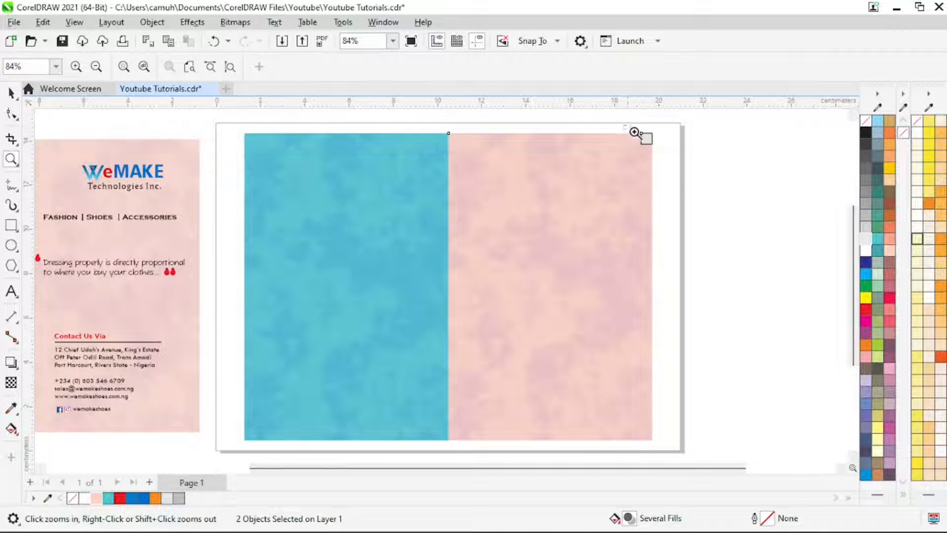
pyautogui.moveTo(629, 126); pyautogui.dragTo(671, 168)
pyautogui.moveTo(336, 145); pyautogui.dragTo(506, 331)
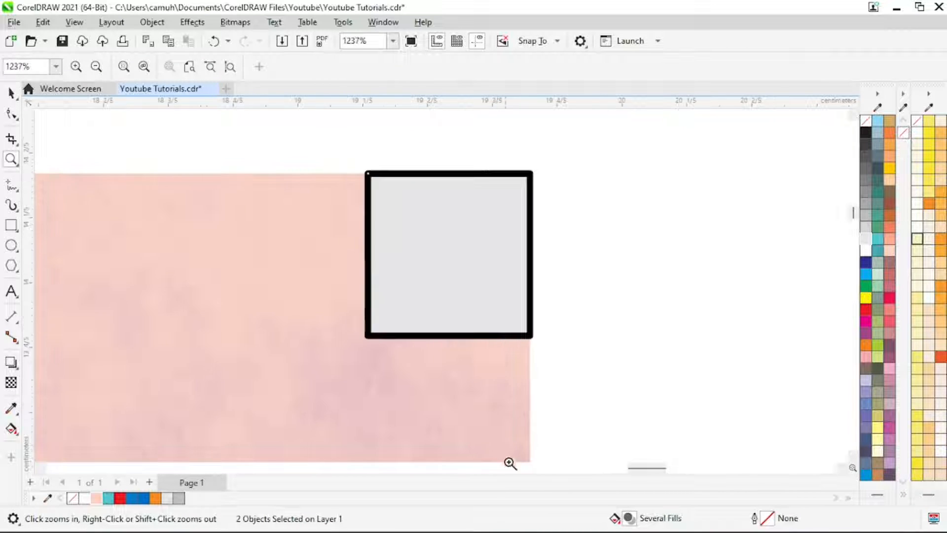
pyautogui.press('space')
pyautogui.moveTo(469, 105); pyautogui.dragTo(480, 335)
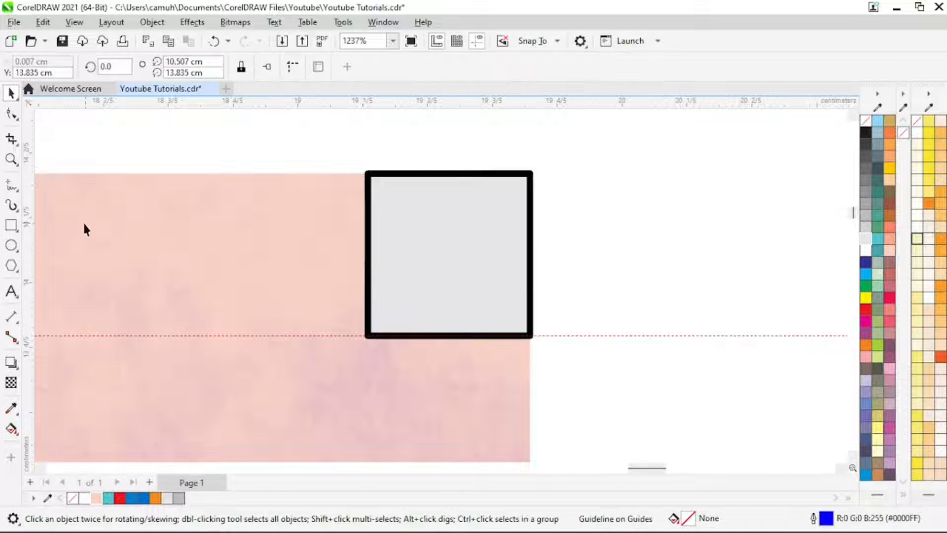
pyautogui.moveTo(36, 224); pyautogui.dragTo(198, 259)
pyautogui.moveTo(356, 257); pyautogui.dragTo(368, 258)
# Step: Align the small square to the bottom and left edges of the teal rectangle
pyautogui.press('z')
pyautogui.rightClick(476, 283)
pyautogui.scroll(-3, 484, 307)
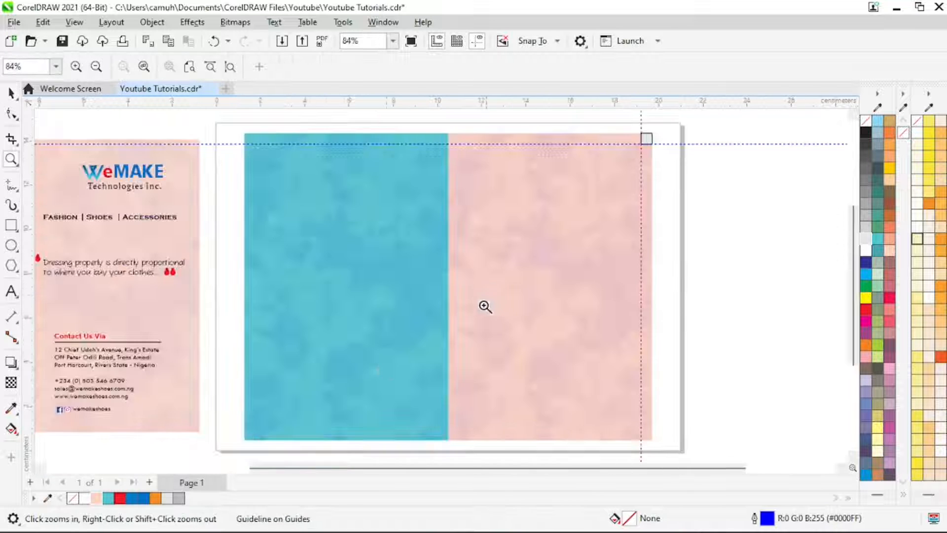
pyautogui.press('space')
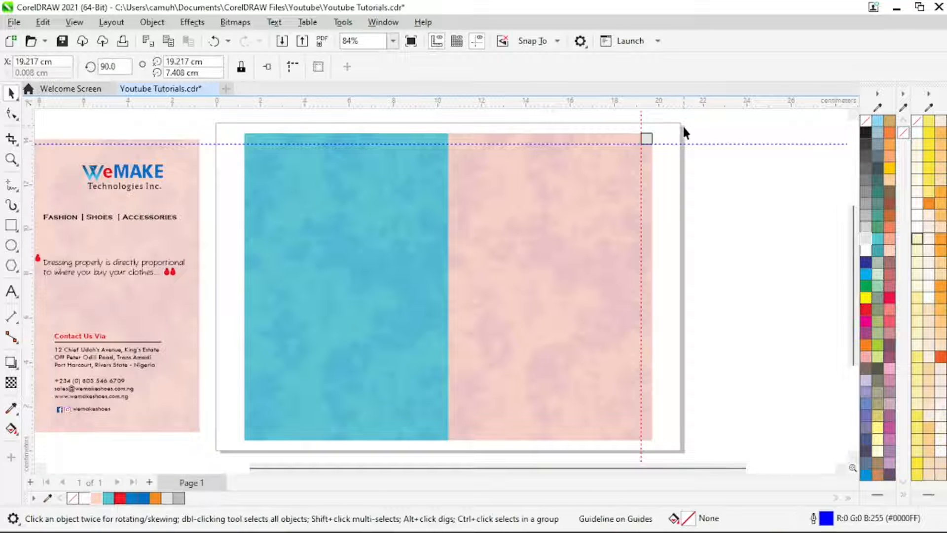
pyautogui.moveTo(683, 124); pyautogui.dragTo(600, 173)
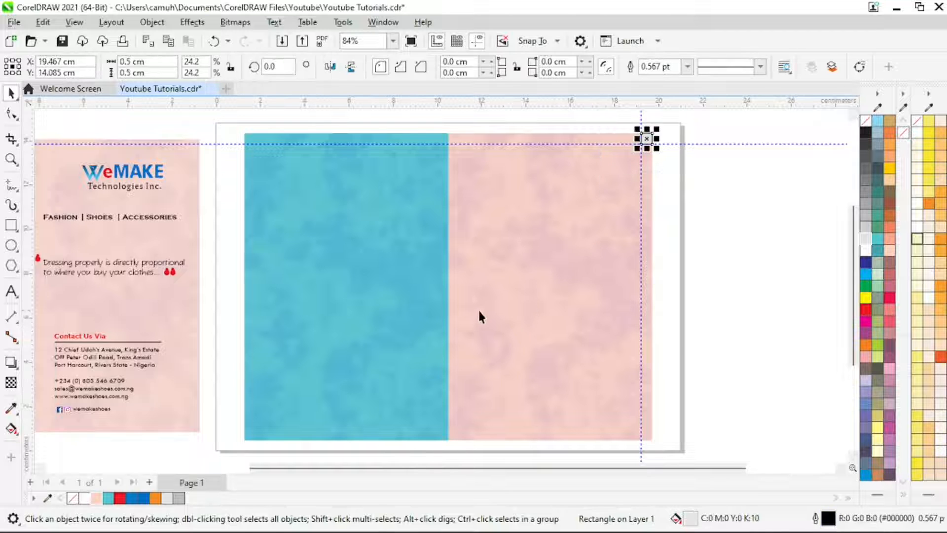
pyautogui.click(371, 306)
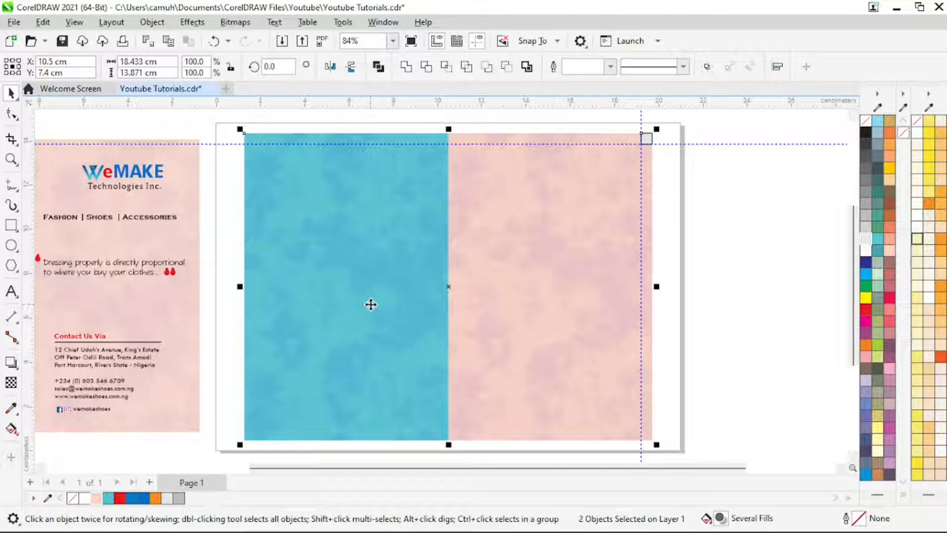
pyautogui.press('b')
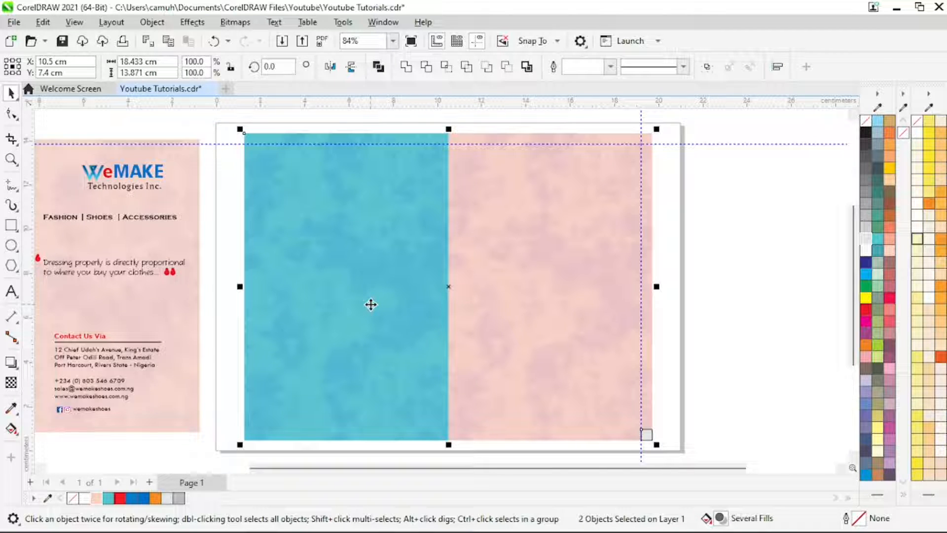
pyautogui.press('l')
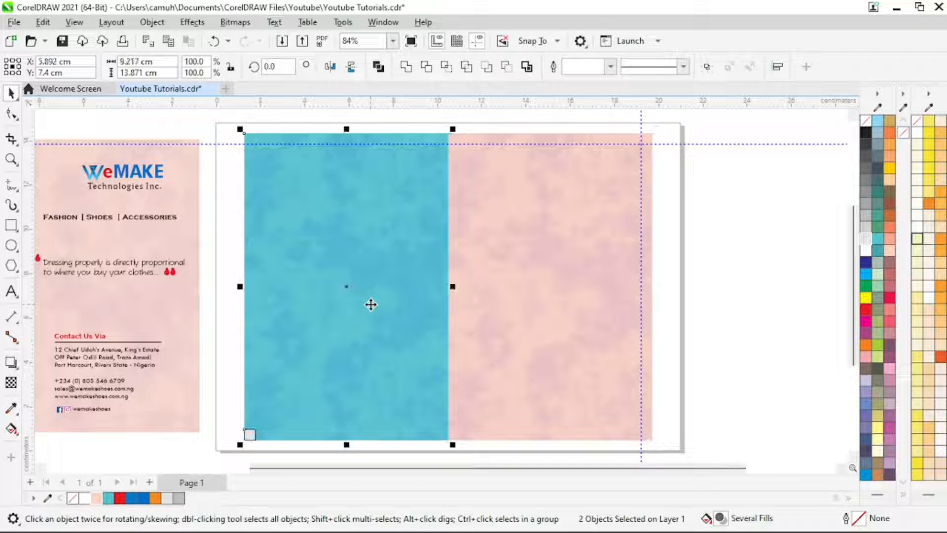
# Step: Place a vertical guideline along the small square's right edge and a horizontal guideline along its top edge
pyautogui.press('z')
pyautogui.moveTo(227, 415); pyautogui.dragTo(275, 454)
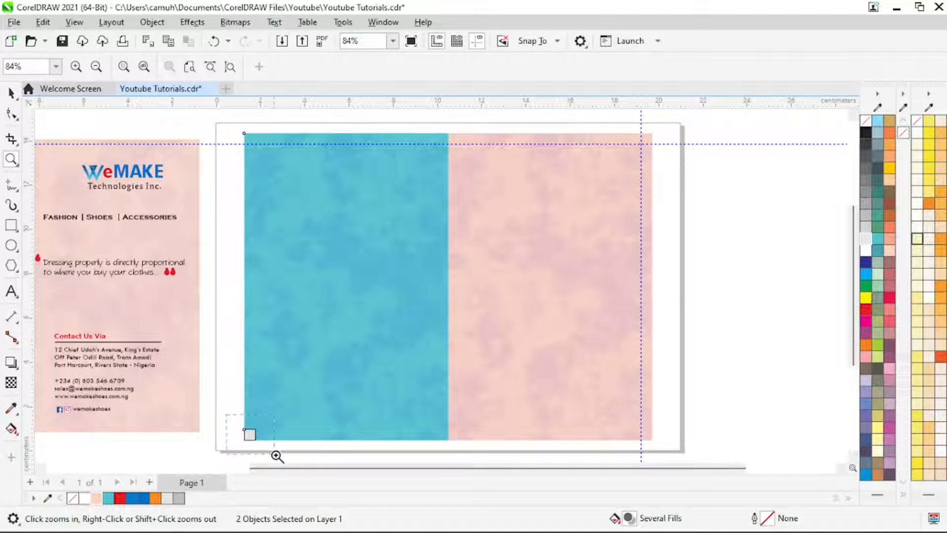
pyautogui.moveTo(363, 186); pyautogui.dragTo(536, 324)
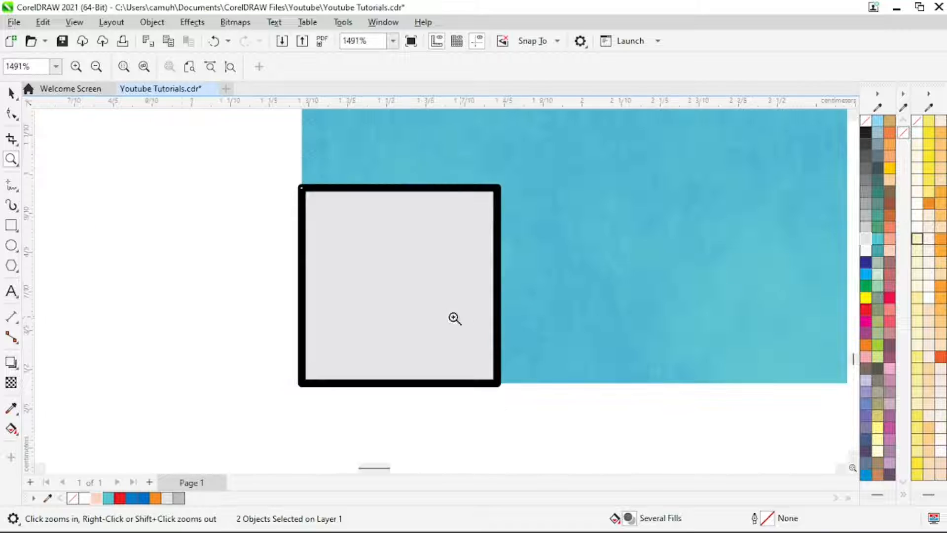
pyautogui.press('space')
pyautogui.moveTo(33, 269); pyautogui.dragTo(498, 290)
pyautogui.moveTo(442, 106); pyautogui.dragTo(450, 186)
# Step: Delete the small measuring square from the teal rectangle's lower-left corner
pyautogui.press('z')
pyautogui.rightClick(359, 226)
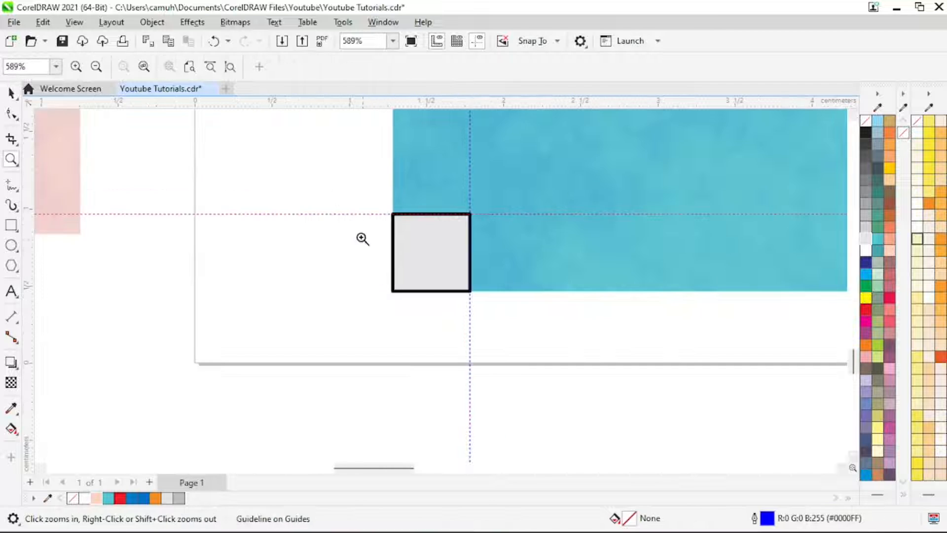
pyautogui.press('space')
pyautogui.moveTo(342, 193); pyautogui.dragTo(549, 342)
pyautogui.press('Delete')
# Step: Copy the WeMAKE Technologies Inc. logo from the finished flyer into the pink panel's upper-right corner, inside the margin guidelines
pyautogui.press('z')
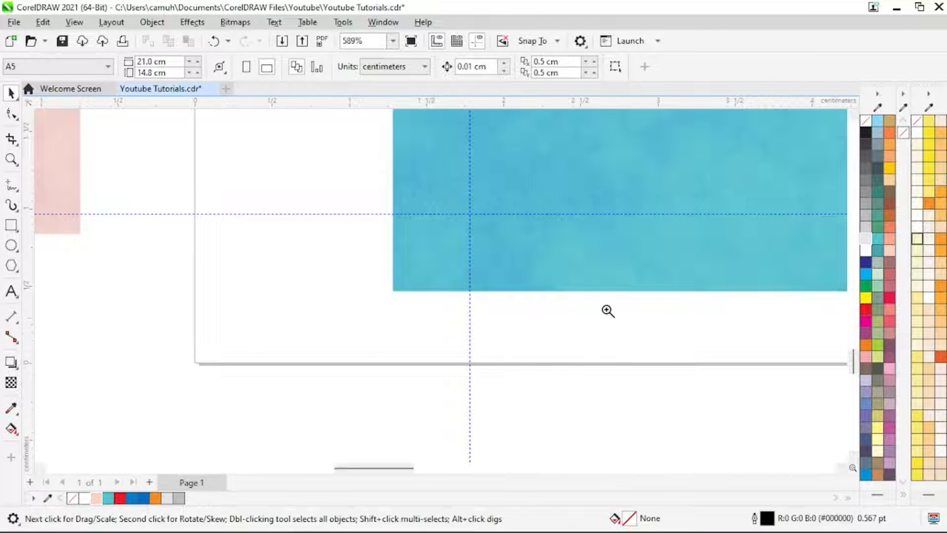
pyautogui.hotkey('shift', 'F4')
pyautogui.press('space')
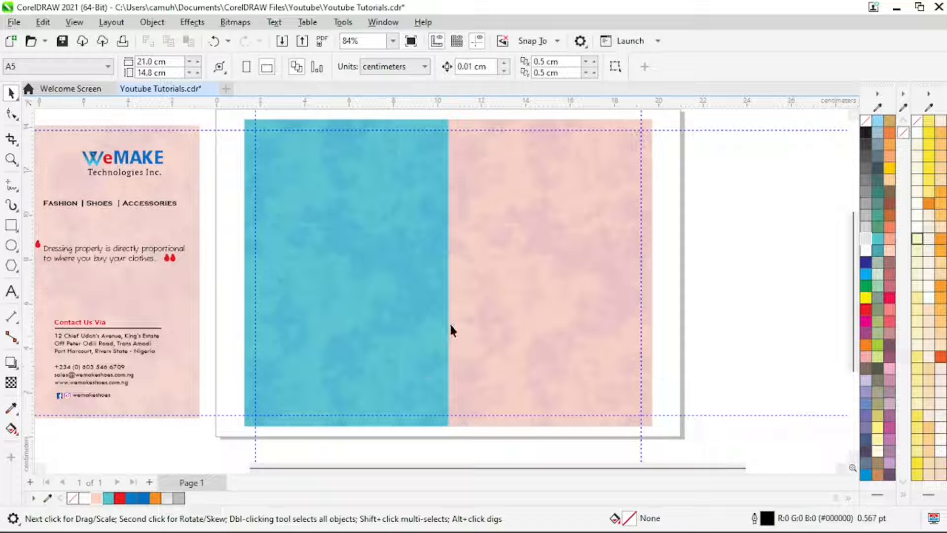
pyautogui.press('z')
pyautogui.rightClick(389, 272)
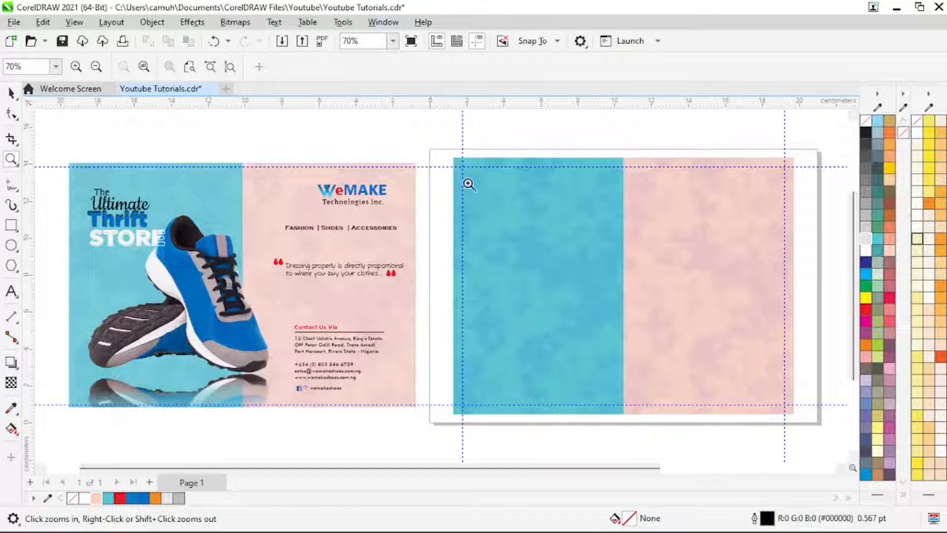
pyautogui.click(730, 269)
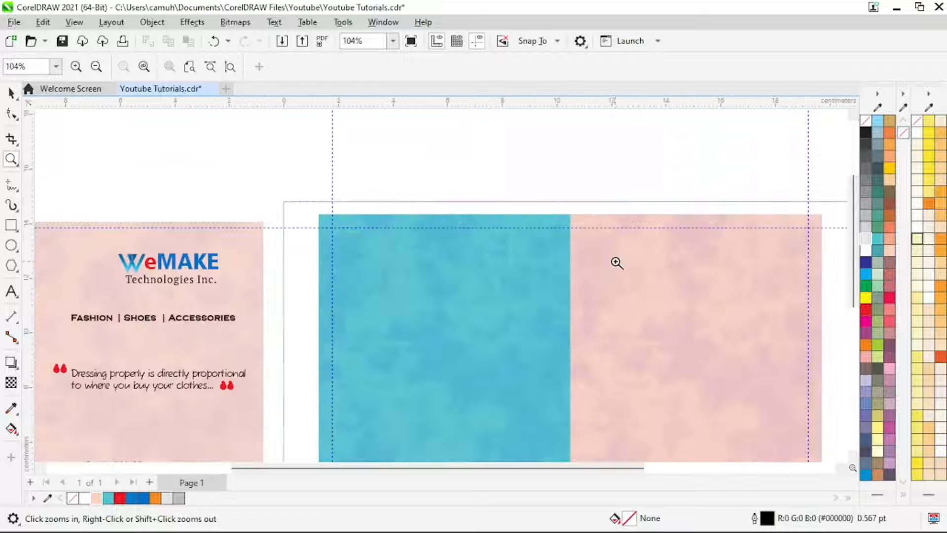
pyautogui.press('space')
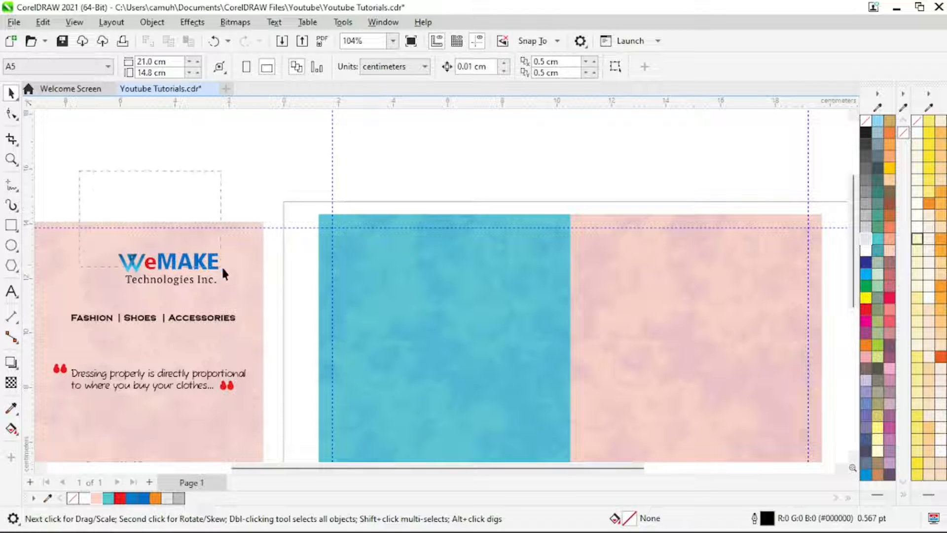
pyautogui.moveTo(265, 305); pyautogui.dragTo(265, 303)
pyautogui.moveTo(181, 281); pyautogui.dragTo(757, 255)
pyautogui.moveTo(757, 256); pyautogui.dragTo(757, 255)
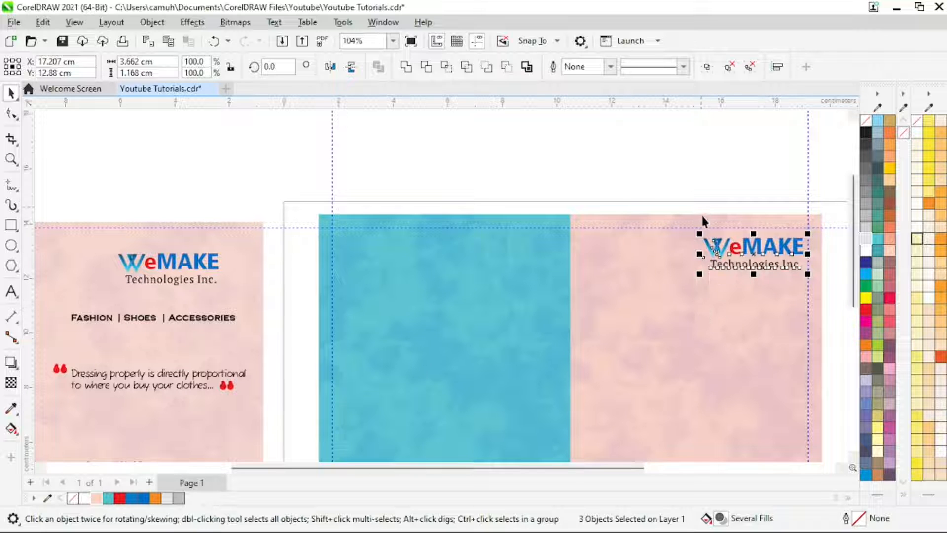
# Step: Shift the copied logo about 0.3 cm left and slightly up, clear of the right margin guideline
pyautogui.press('z')
pyautogui.moveTo(651, 207); pyautogui.dragTo(846, 334)
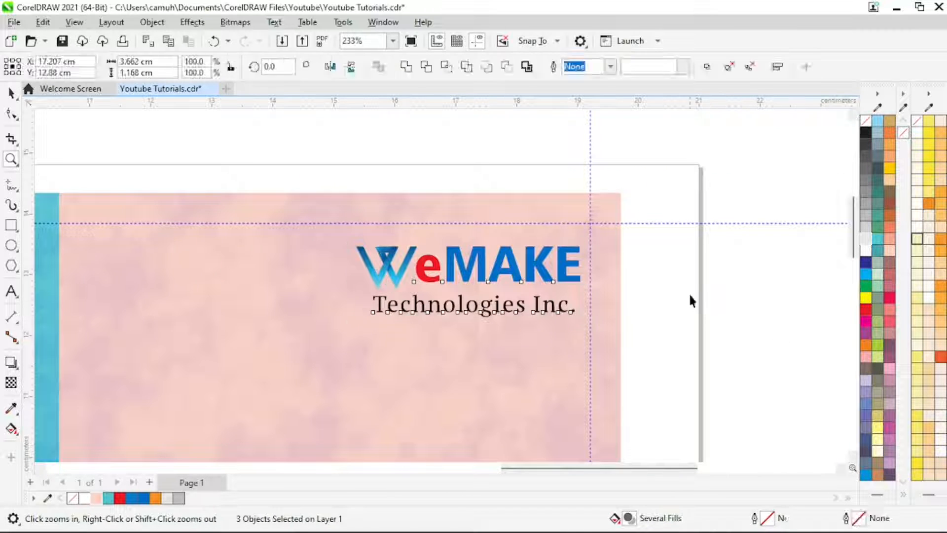
pyautogui.press('space')
pyautogui.click(653, 202)
pyautogui.moveTo(307, 370); pyautogui.dragTo(307, 370)
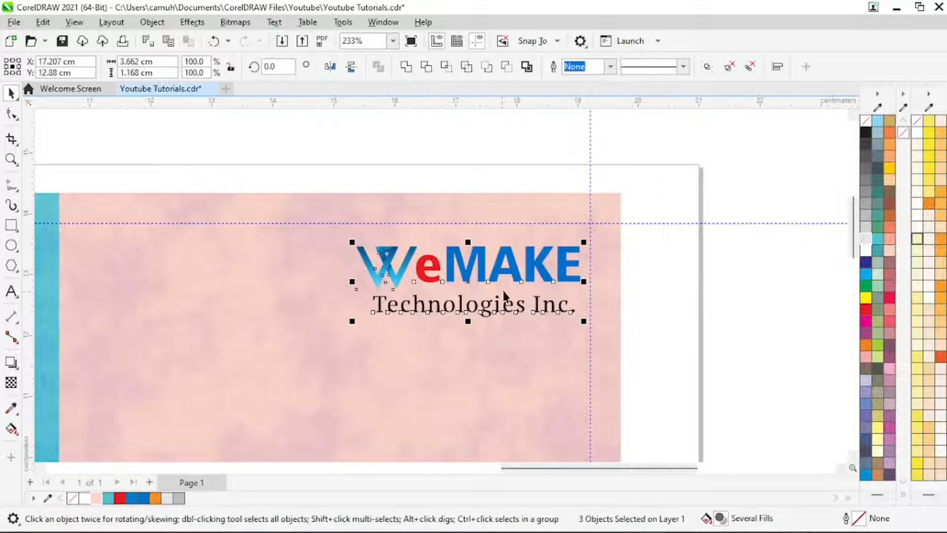
pyautogui.moveTo(485, 279); pyautogui.dragTo(464, 276)
pyautogui.press('Escape')
pyautogui.press('z')
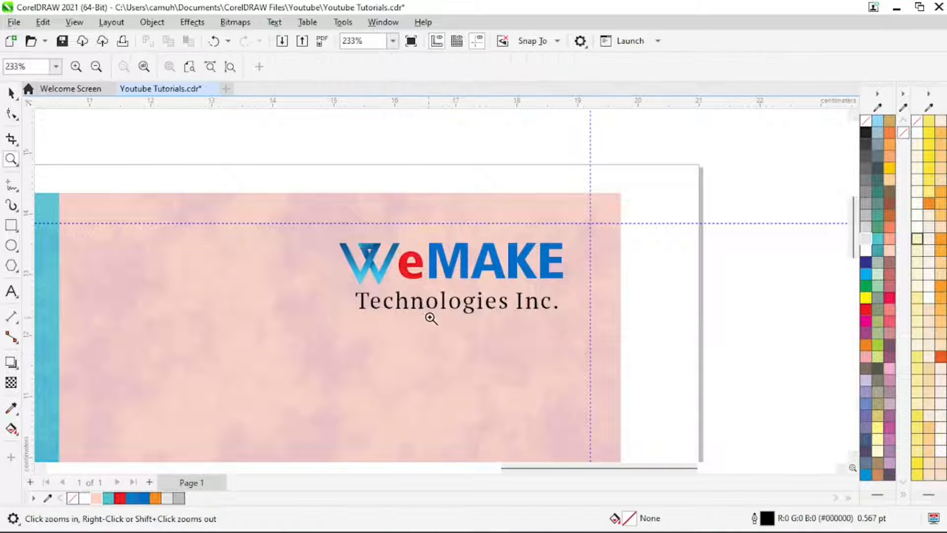
pyautogui.rightClick(429, 317)
pyautogui.rightClick(459, 341)
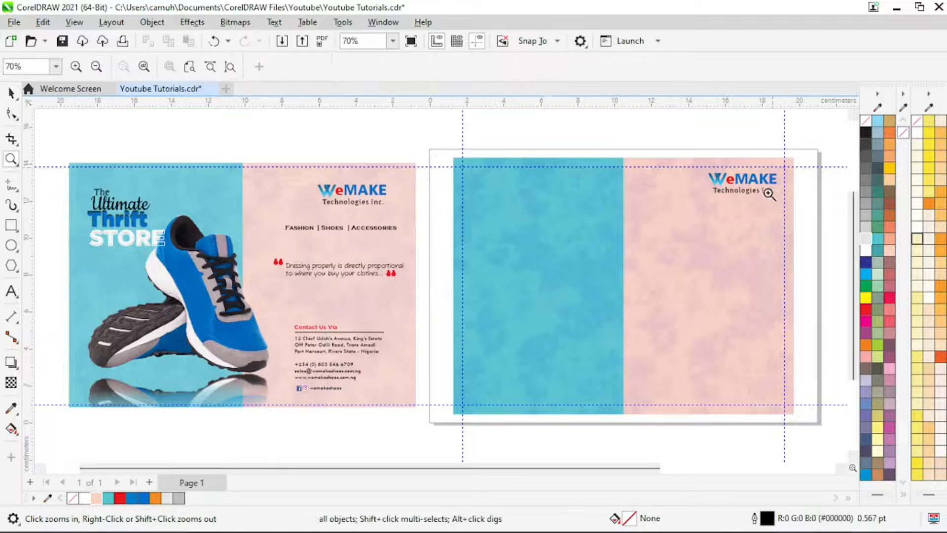
pyautogui.moveTo(682, 144); pyautogui.dragTo(798, 248)
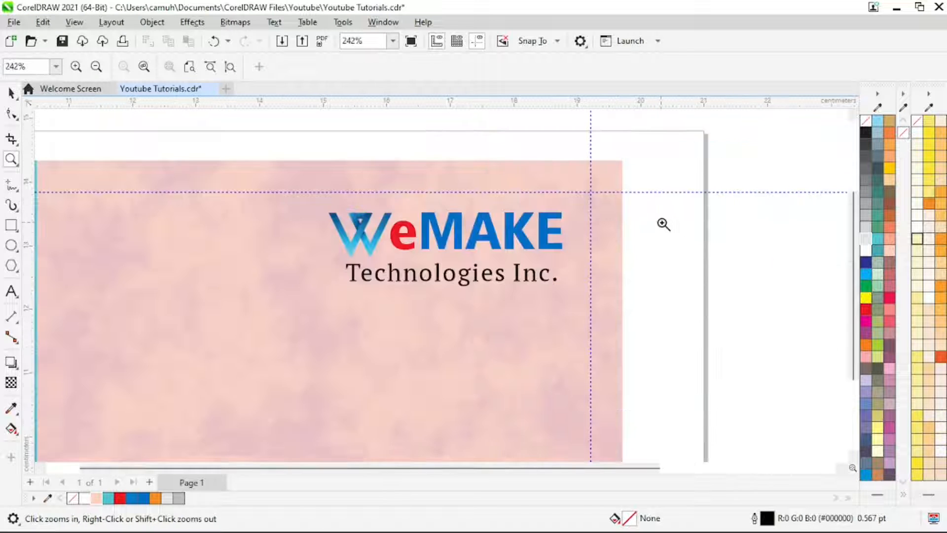
pyautogui.rightClick(661, 227)
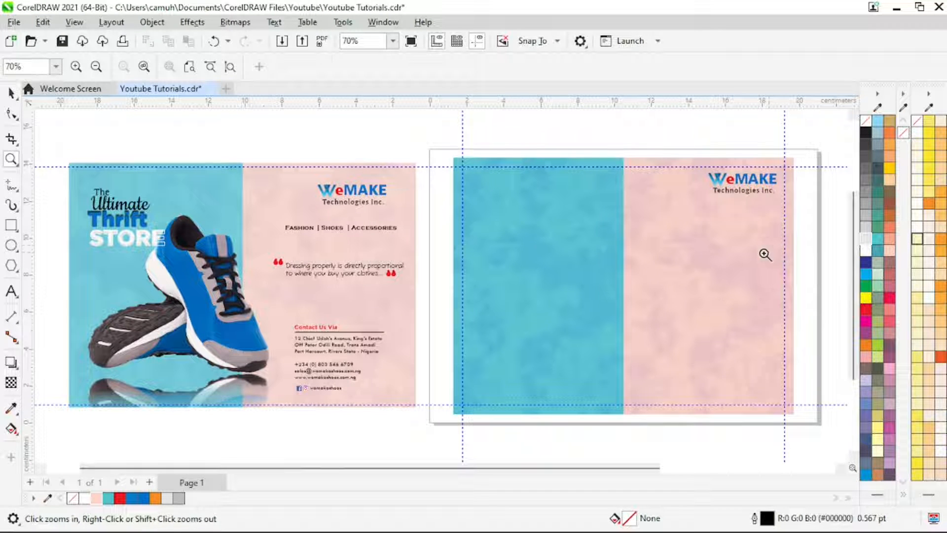
# Step: Copy the shoes image from the finished flyer onto the new layout, straddling the boundary between the teal and pink panels
pyautogui.press('space')
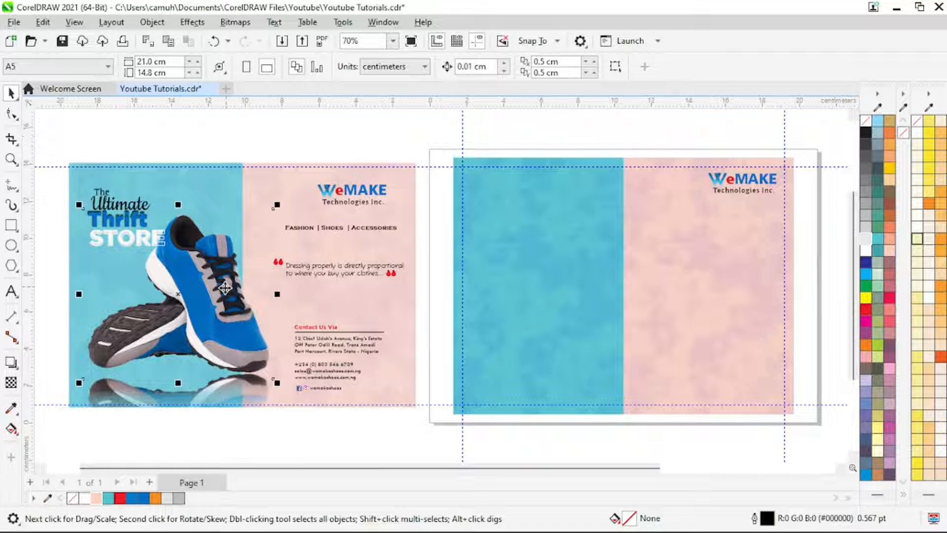
pyautogui.click(211, 277)
pyautogui.click(237, 166)
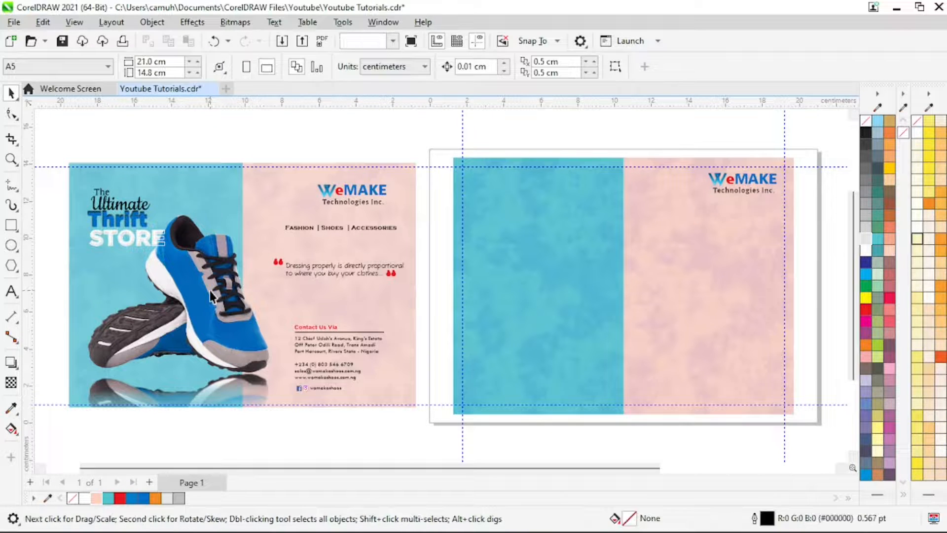
pyautogui.click(231, 339)
pyautogui.click(275, 152)
pyautogui.click(224, 342)
pyautogui.moveTo(232, 311); pyautogui.dragTo(622, 332)
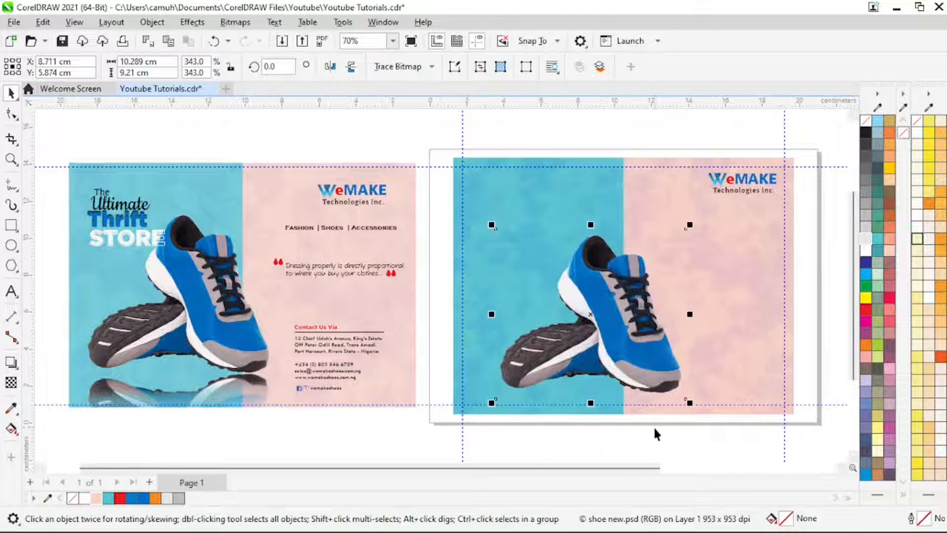
pyautogui.click(610, 440)
# Step: Examine the title lettering and the faded shoe reflection on the finished flyer
pyautogui.press('z')
pyautogui.moveTo(75, 155); pyautogui.dragTo(241, 310)
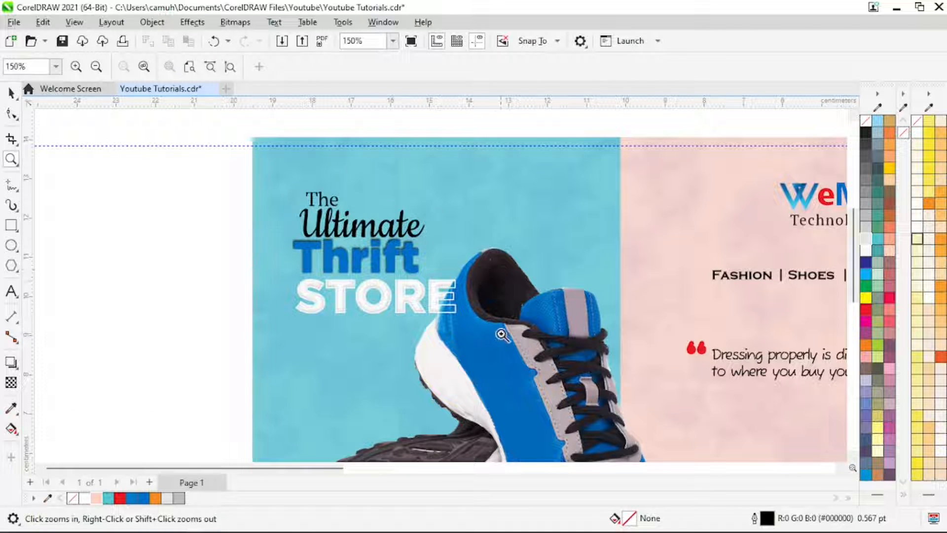
pyautogui.rightClick(527, 332)
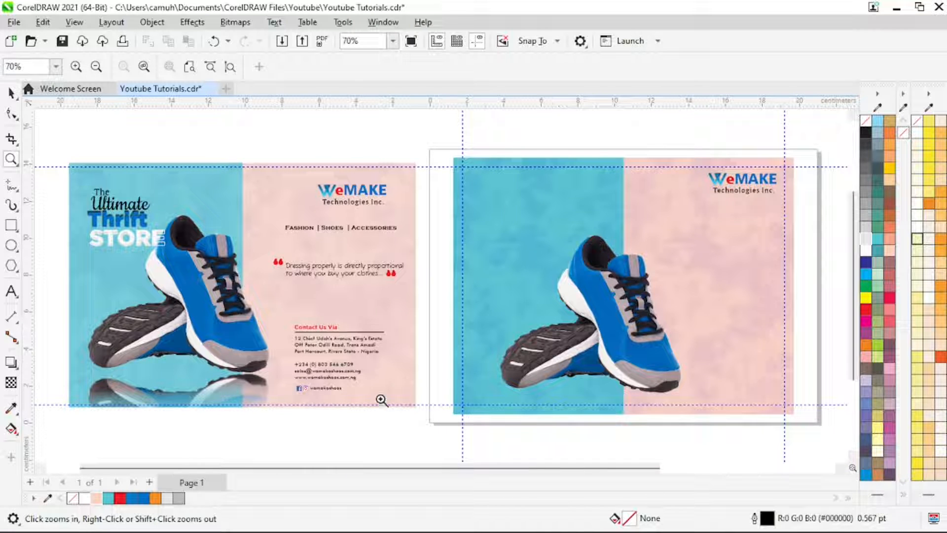
pyautogui.moveTo(83, 356); pyautogui.dragTo(378, 388)
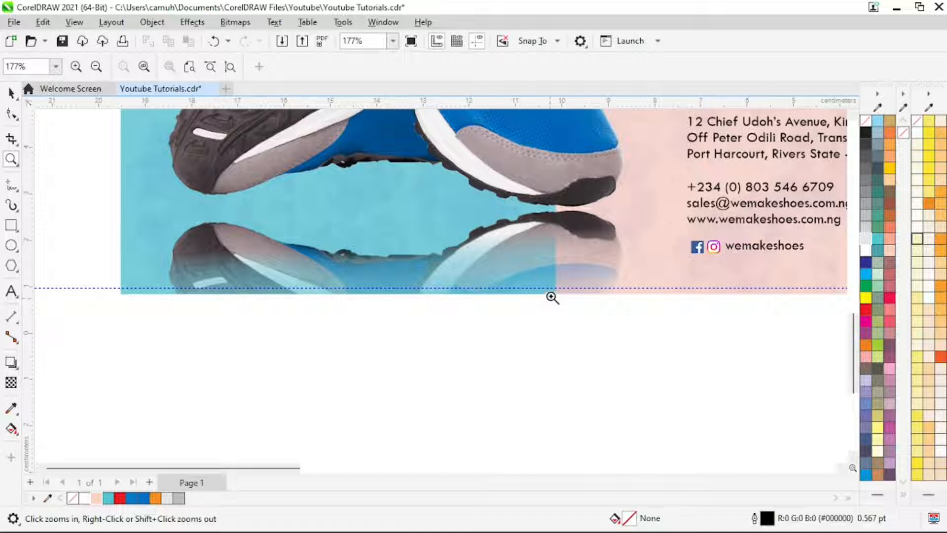
pyautogui.press('space')
pyautogui.click(547, 262)
pyautogui.press('space')
pyautogui.rightClick(563, 352)
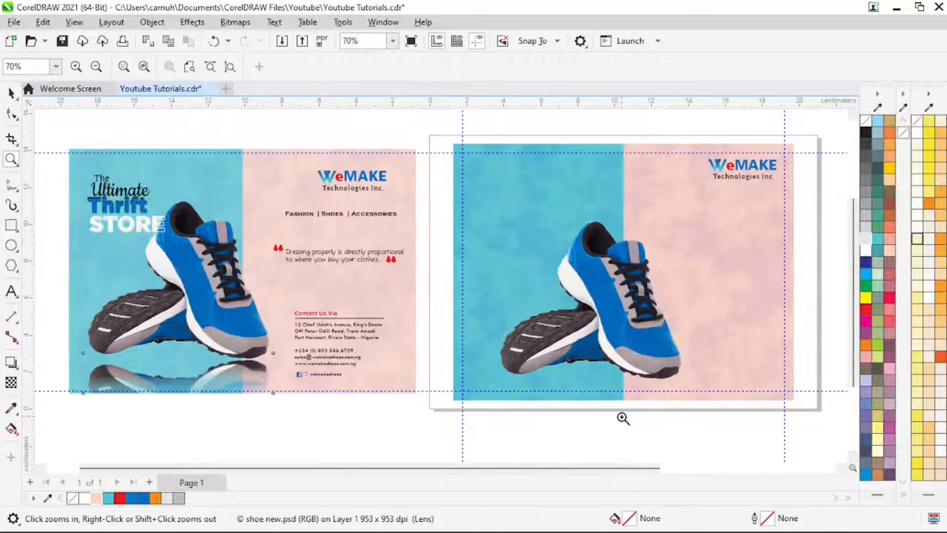
pyautogui.press('space')
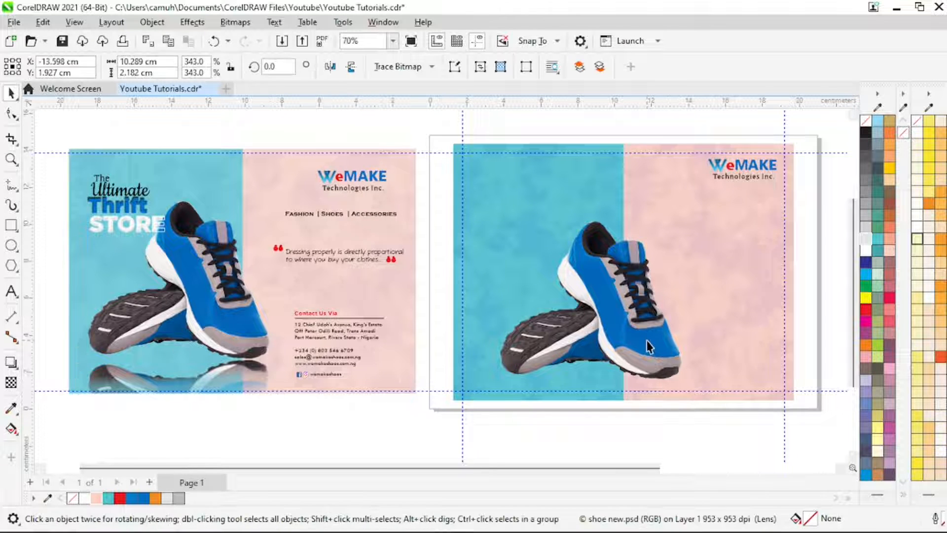
# Step: Move the copied shoes left and slightly up, centring the image at about X 8.04 cm, Y 6.07 cm
pyautogui.moveTo(649, 343); pyautogui.dragTo(638, 343)
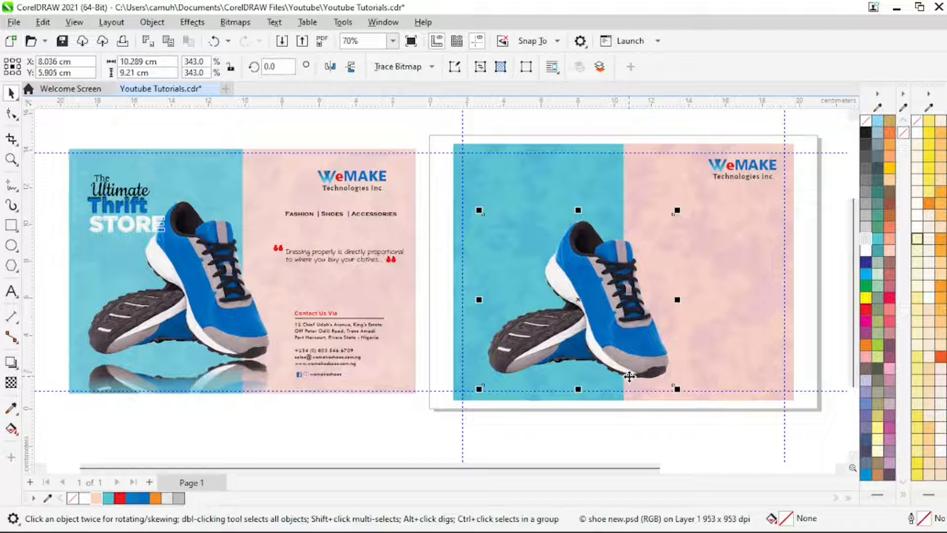
pyautogui.press('Up')
pyautogui.press('Up')
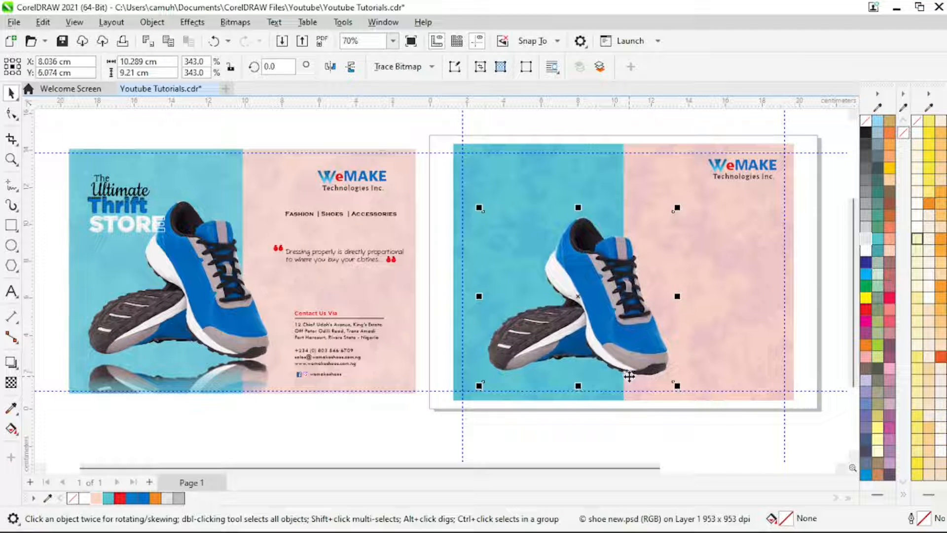
# Step: Create a vertically mirrored copy of the shoes directly below the upright pair on the new flyer
pyautogui.press('z')
pyautogui.rightClick(542, 279)
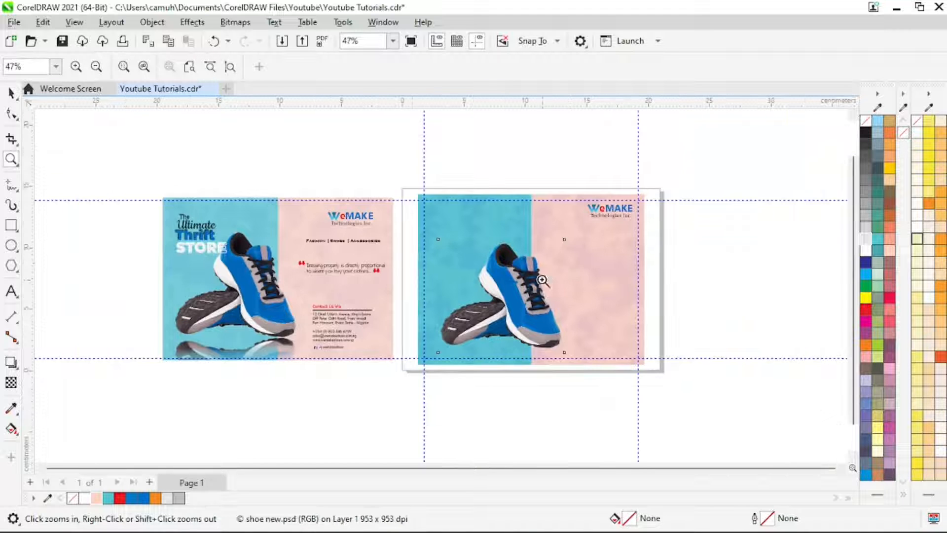
pyautogui.click(640, 396)
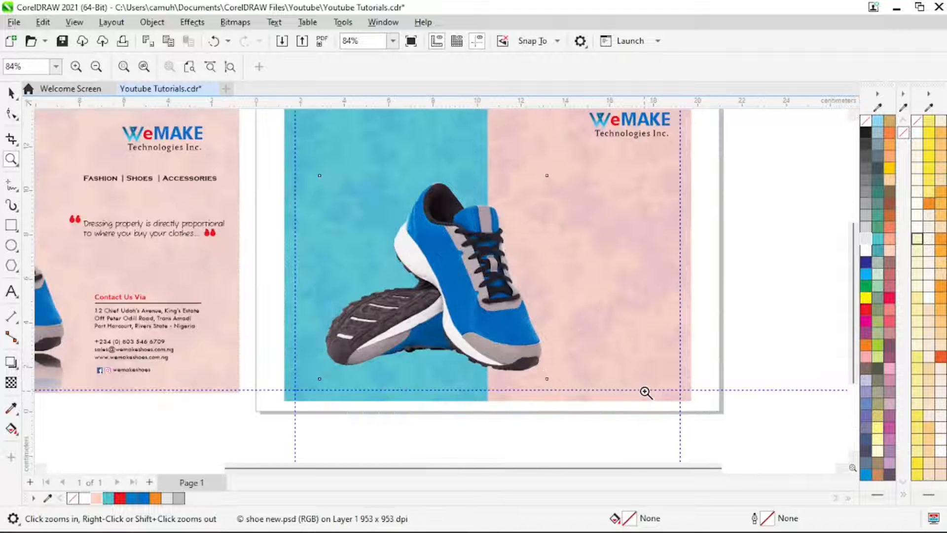
pyautogui.press('space')
pyautogui.press('z')
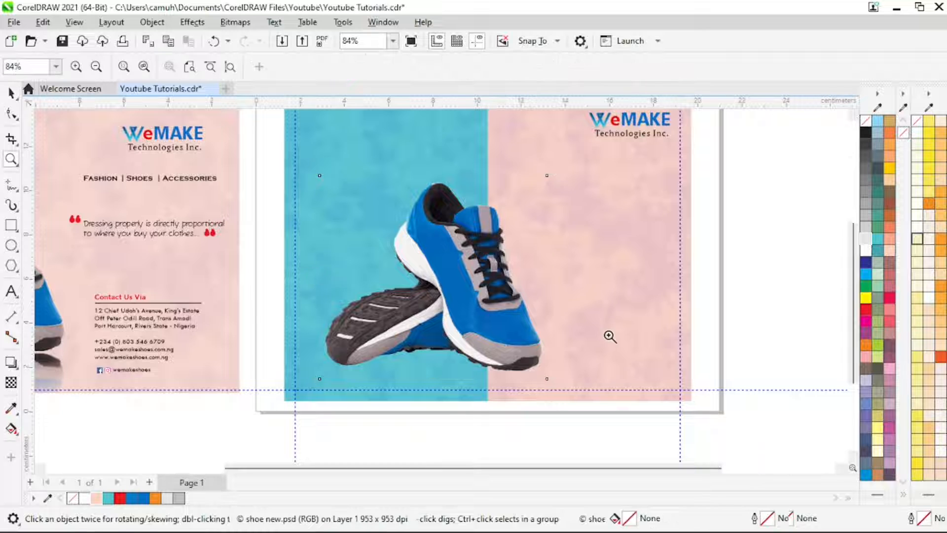
pyautogui.rightClick(608, 334)
pyautogui.moveTo(423, 222); pyautogui.dragTo(623, 469)
pyautogui.press('space')
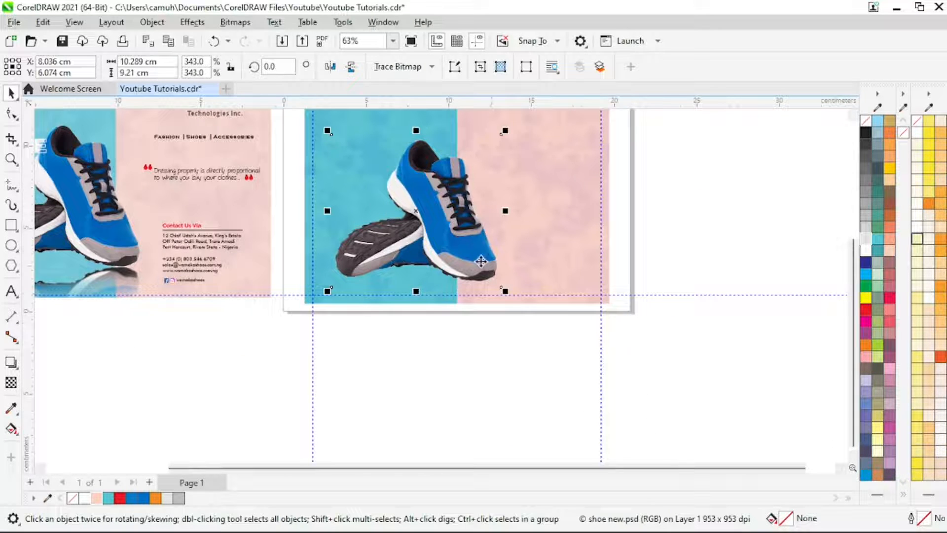
pyautogui.click(728, 200)
pyautogui.click(437, 211)
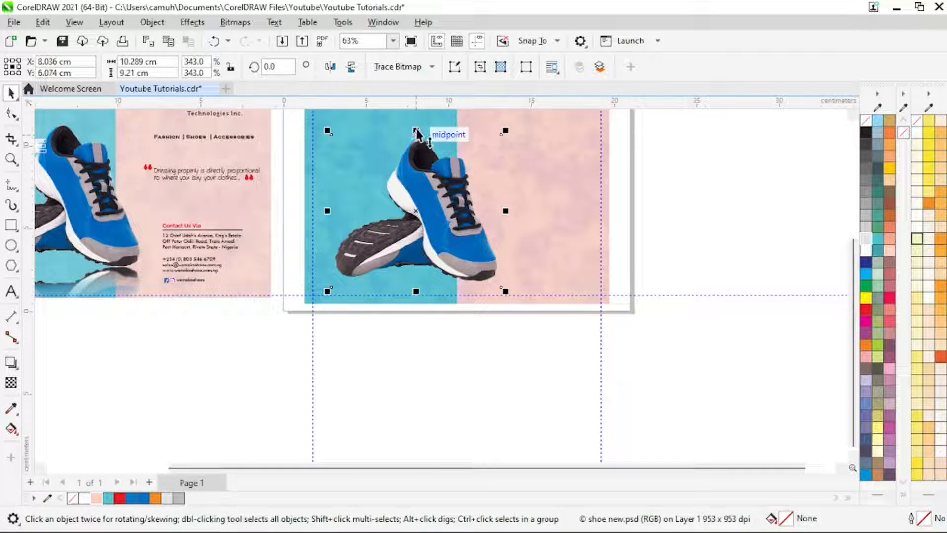
pyautogui.moveTo(417, 129); pyautogui.dragTo(429, 316)
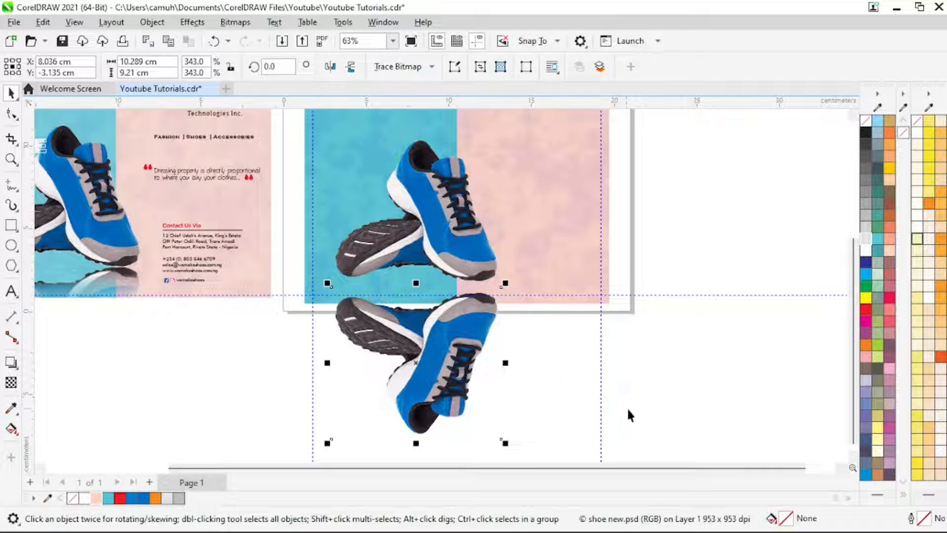
# Step: Nudge the mirrored shoes straight up by about 0.13 cm toward the upright pair
pyautogui.press('Up')
pyautogui.press('Up')
pyautogui.press('Up')
pyautogui.press('Up')
pyautogui.press('Up')
pyautogui.press('Up')
pyautogui.press('Up')
pyautogui.press('Up')
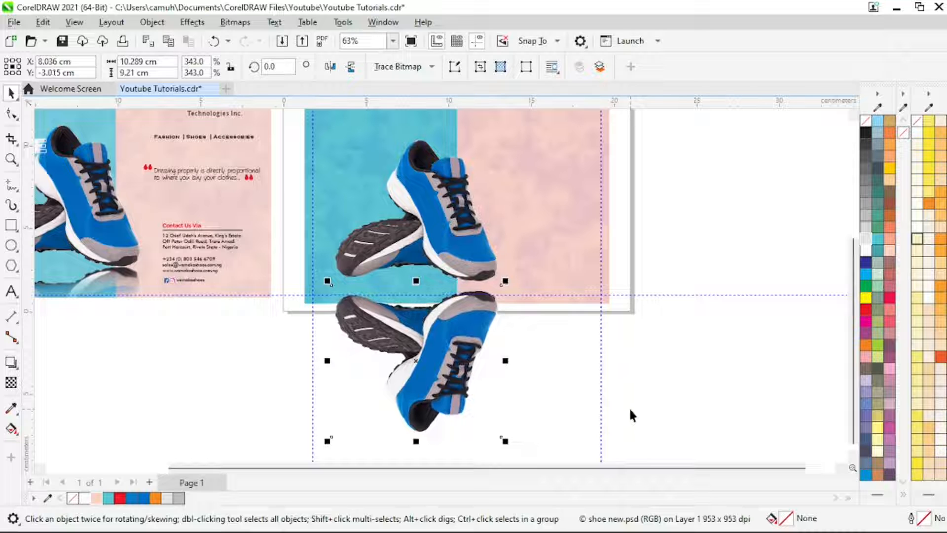
# Step: Bring the mirrored shoes up and slightly left so their front toe sits just beneath the upright shoe's toe
pyautogui.press('z')
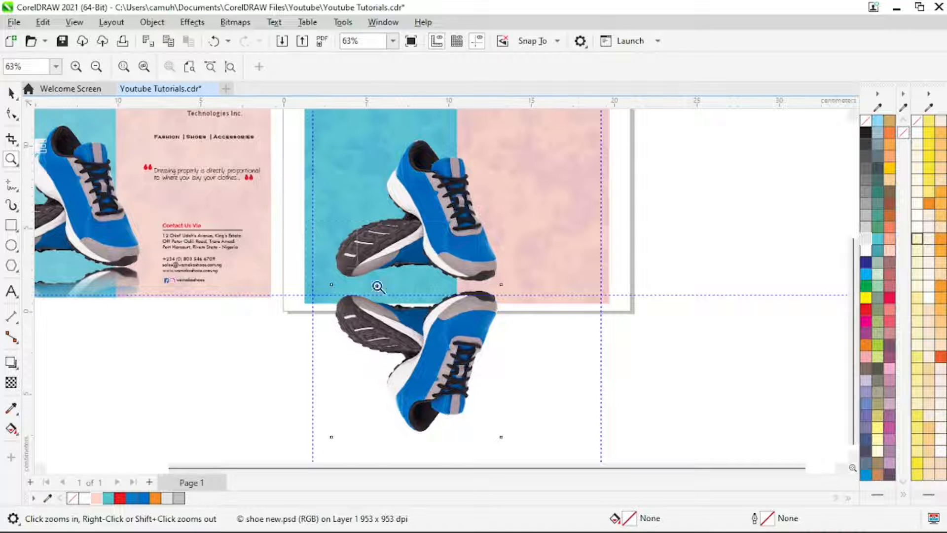
pyautogui.click(464, 315)
pyautogui.press('space')
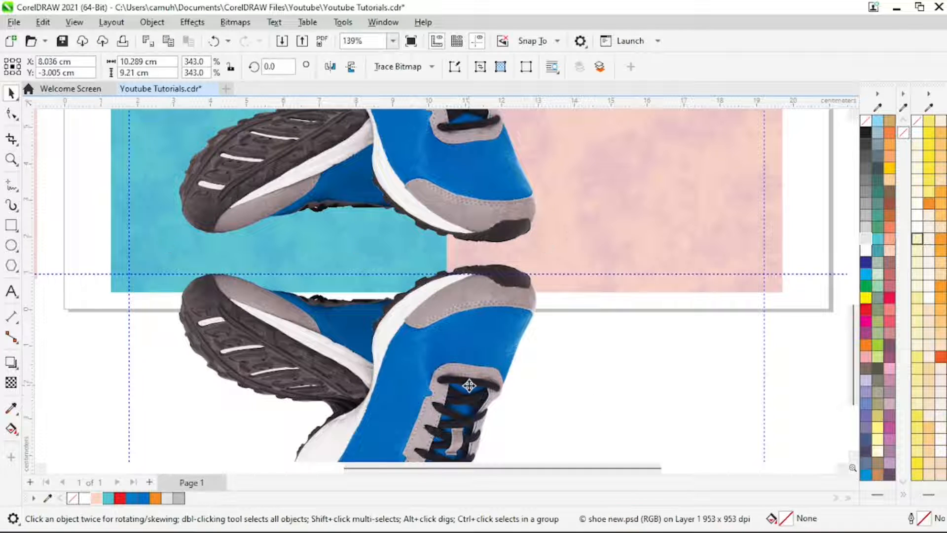
pyautogui.moveTo(467, 383); pyautogui.dragTo(470, 371)
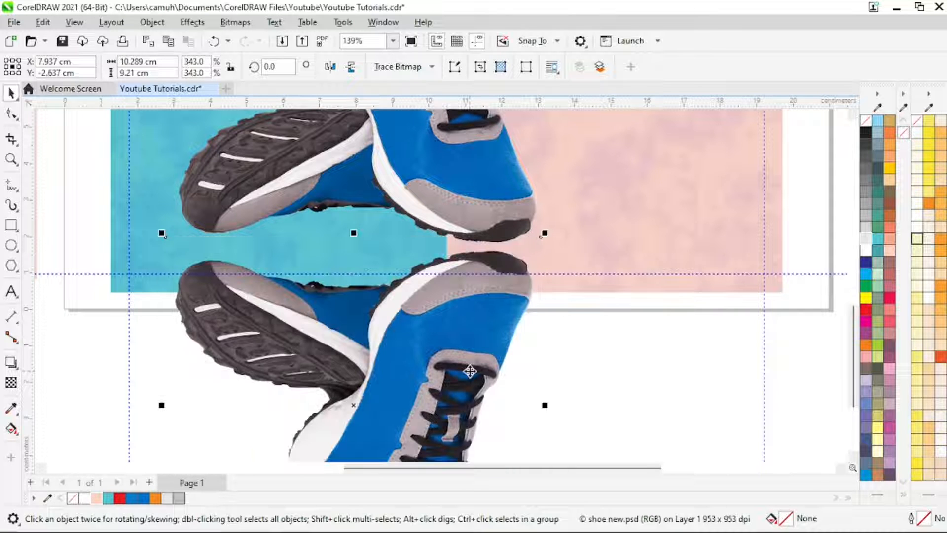
pyautogui.press('Up')
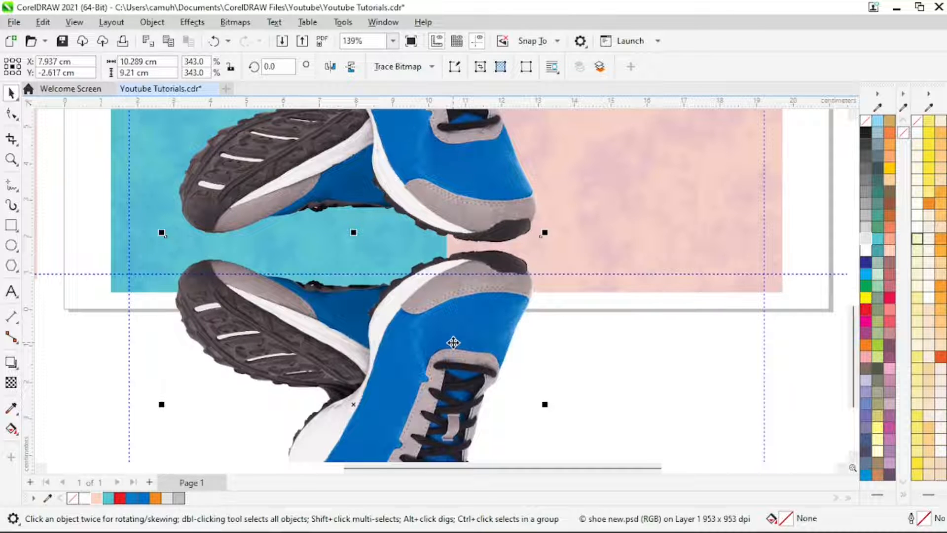
pyautogui.moveTo(449, 355); pyautogui.dragTo(448, 344)
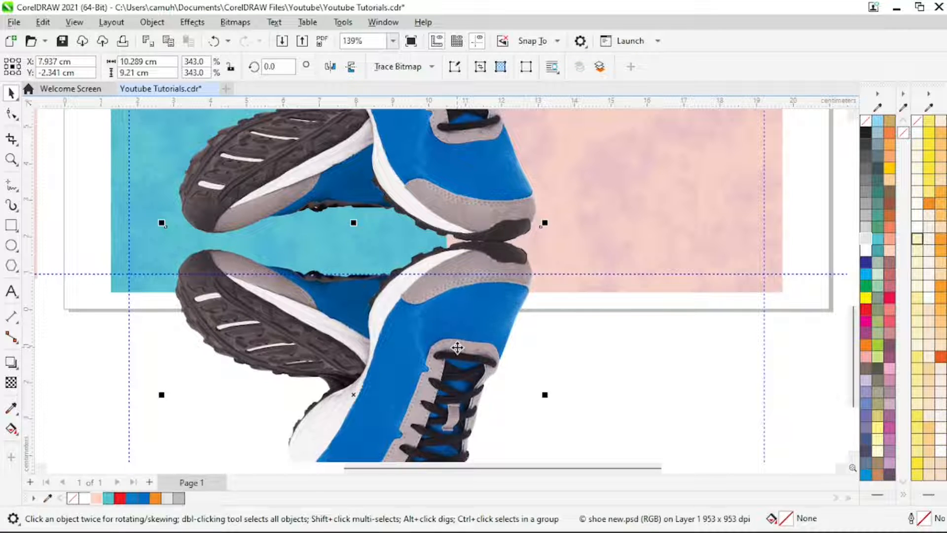
pyautogui.press('Down')
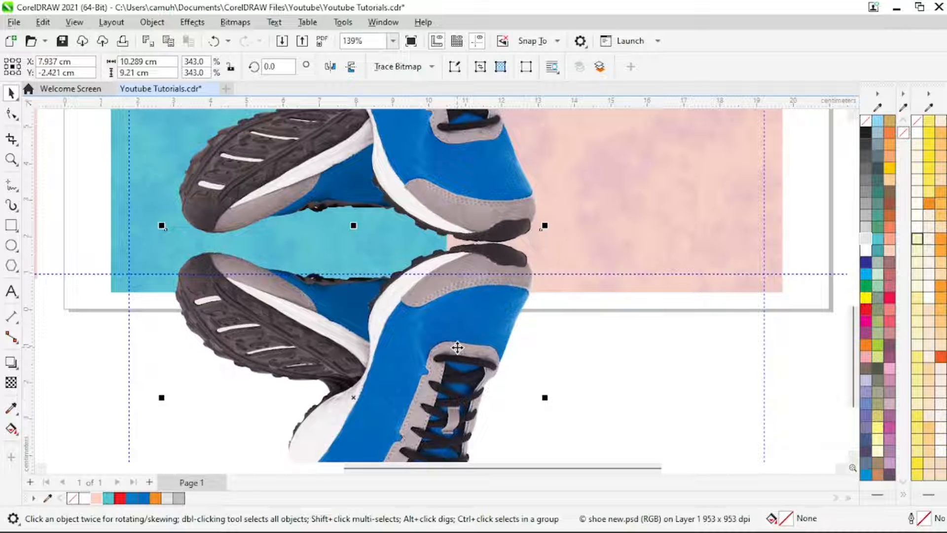
# Step: Apply a linear fountain transparency to the mirrored shoes, fading downward from the toe to 100% transparency
pyautogui.press('z')
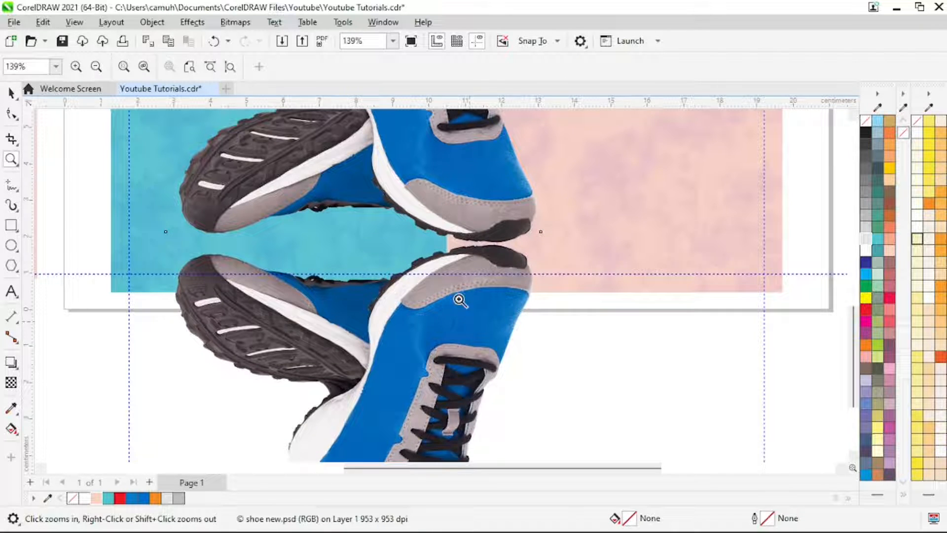
pyautogui.rightClick(495, 268)
pyautogui.press('space')
pyautogui.click(162, 400)
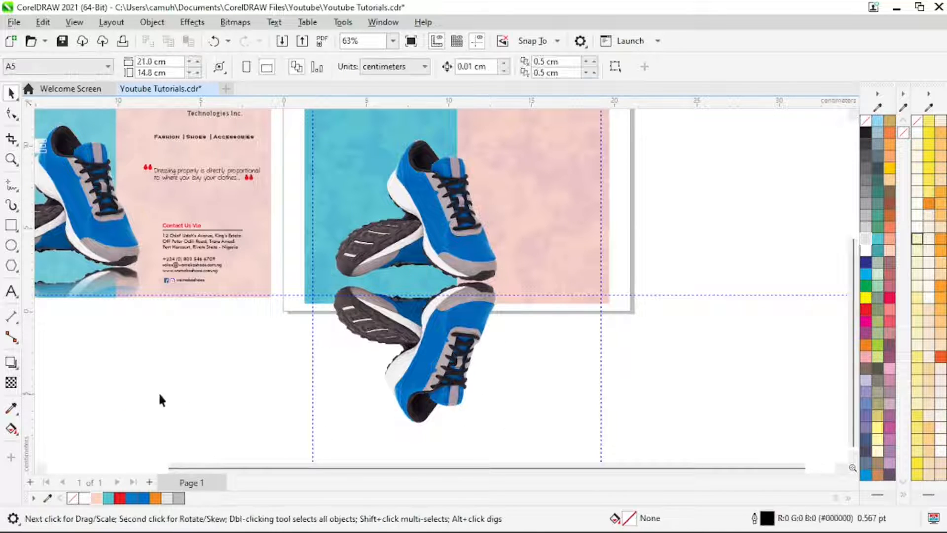
pyautogui.click(9, 384)
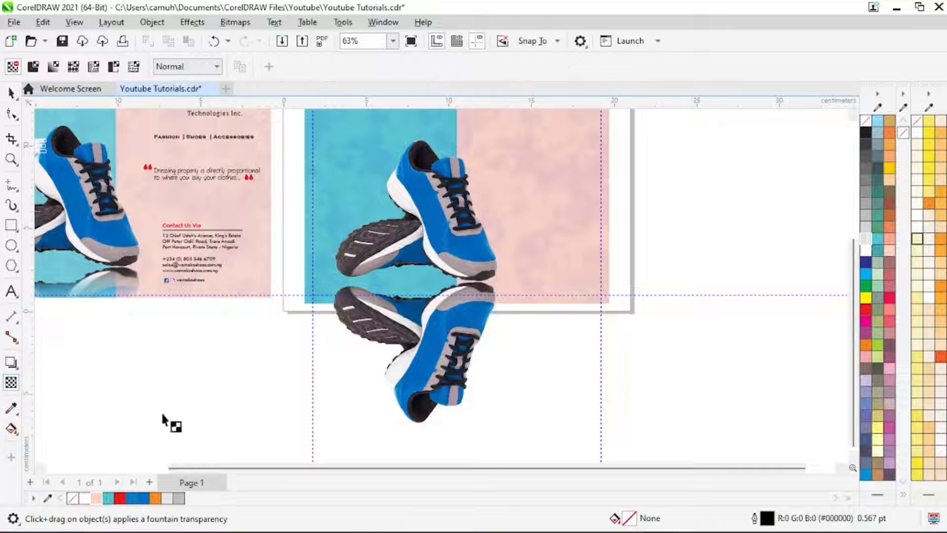
pyautogui.press('space')
pyautogui.click(444, 365)
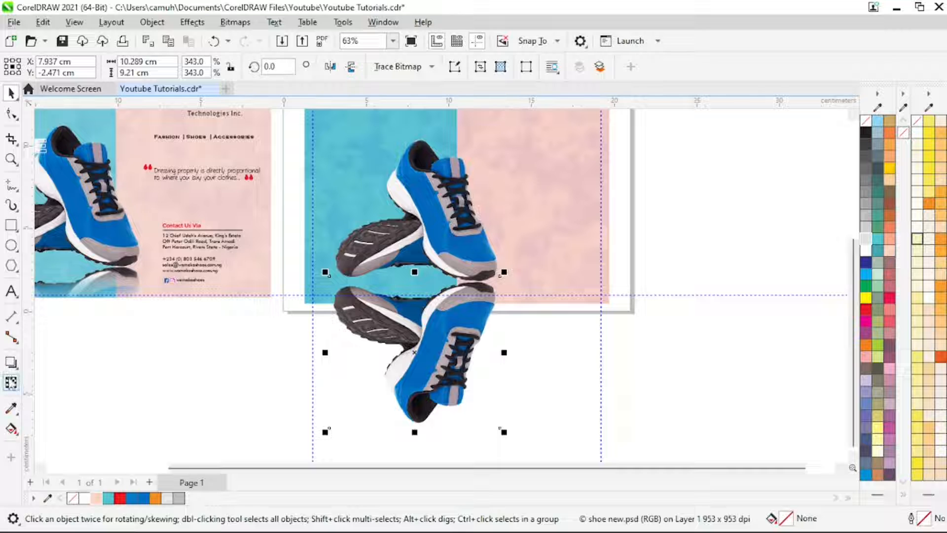
pyautogui.click(11, 382)
pyautogui.moveTo(450, 285); pyautogui.dragTo(454, 380)
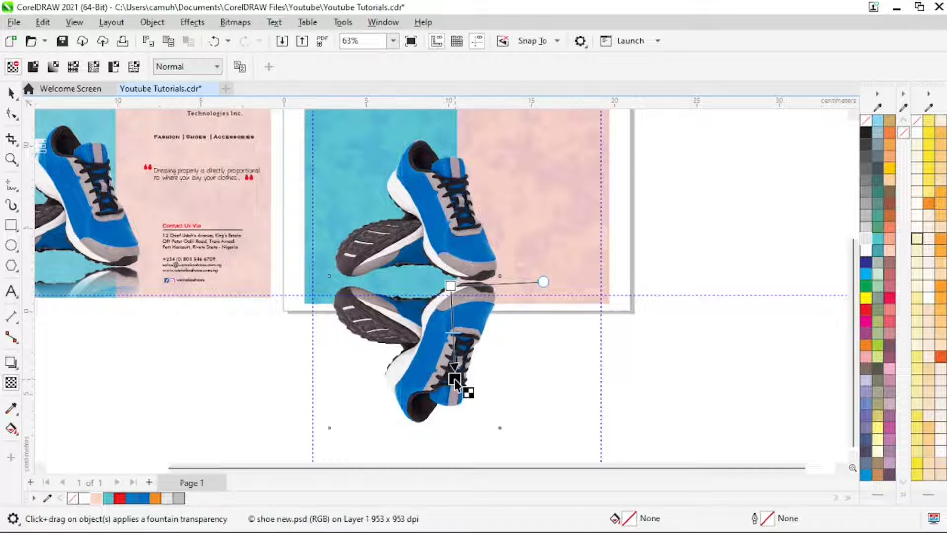
pyautogui.moveTo(454, 379); pyautogui.dragTo(454, 378)
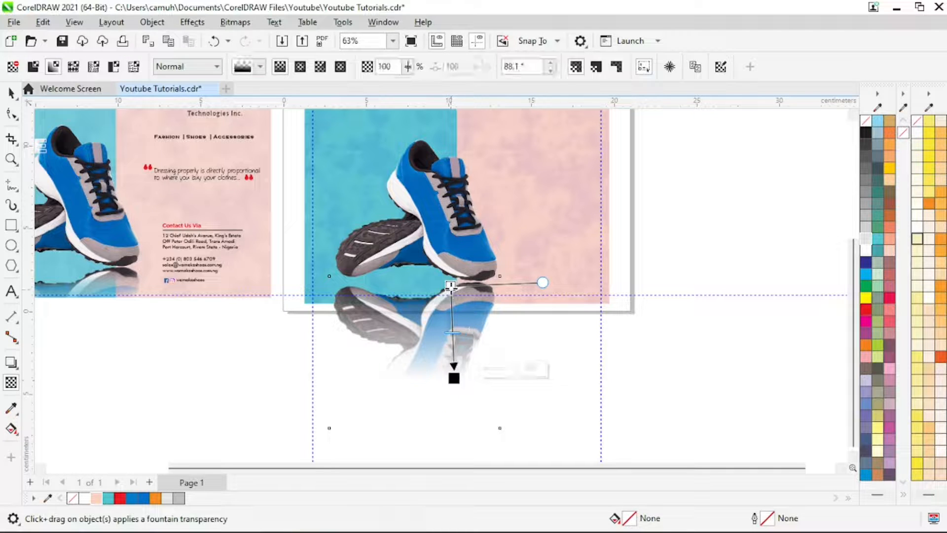
# Step: Adjust the mirrored shoes' fade to run vertically from the upright shoe's toe to just below the page's lower edge
pyautogui.moveTo(450, 286); pyautogui.dragTo(449, 255)
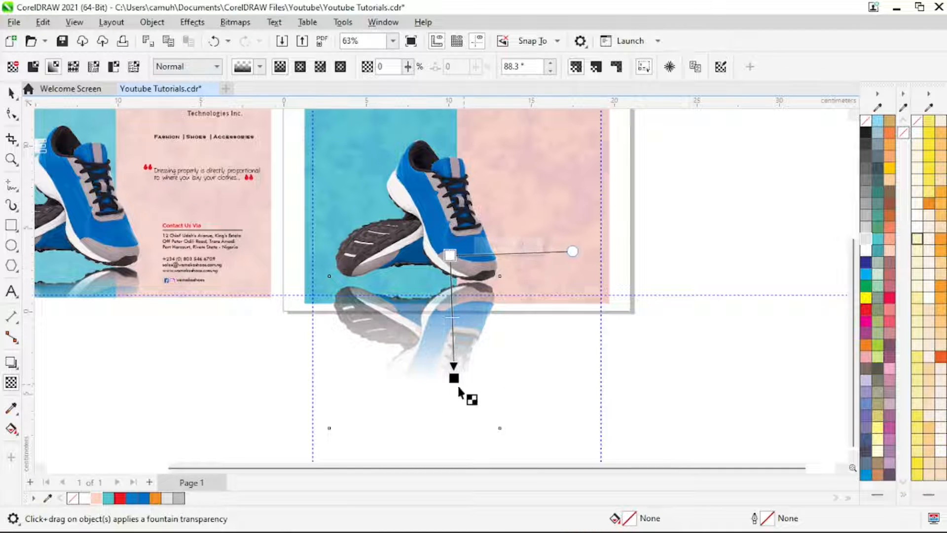
pyautogui.moveTo(454, 378); pyautogui.dragTo(450, 337)
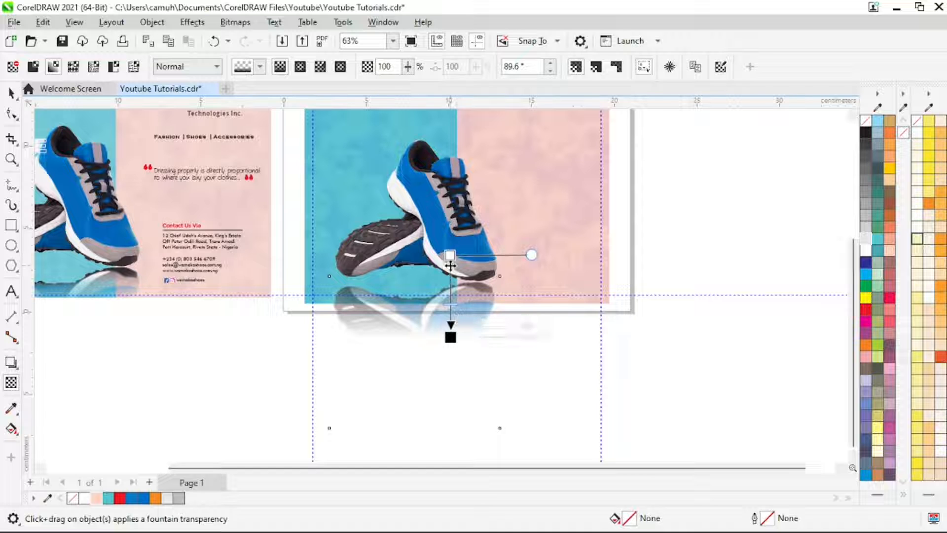
pyautogui.moveTo(450, 255); pyautogui.dragTo(450, 275)
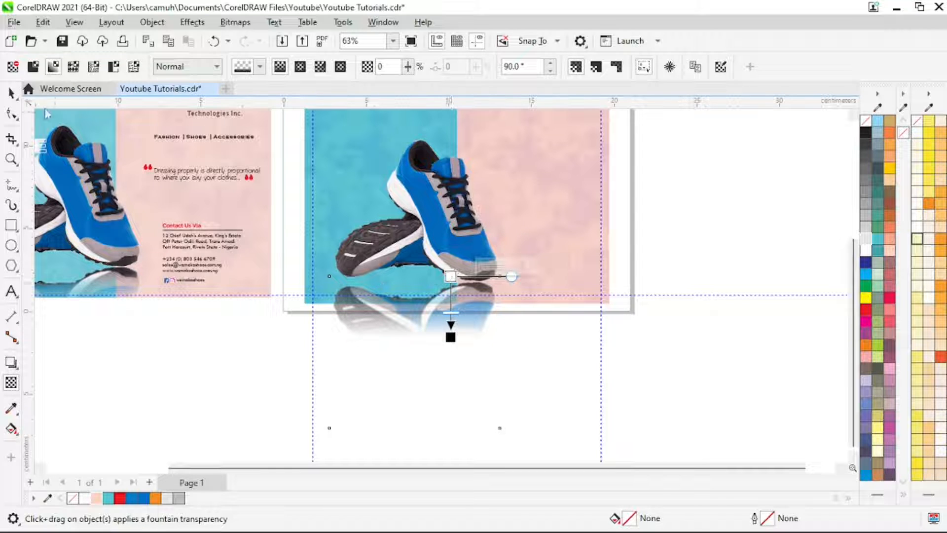
pyautogui.click(10, 91)
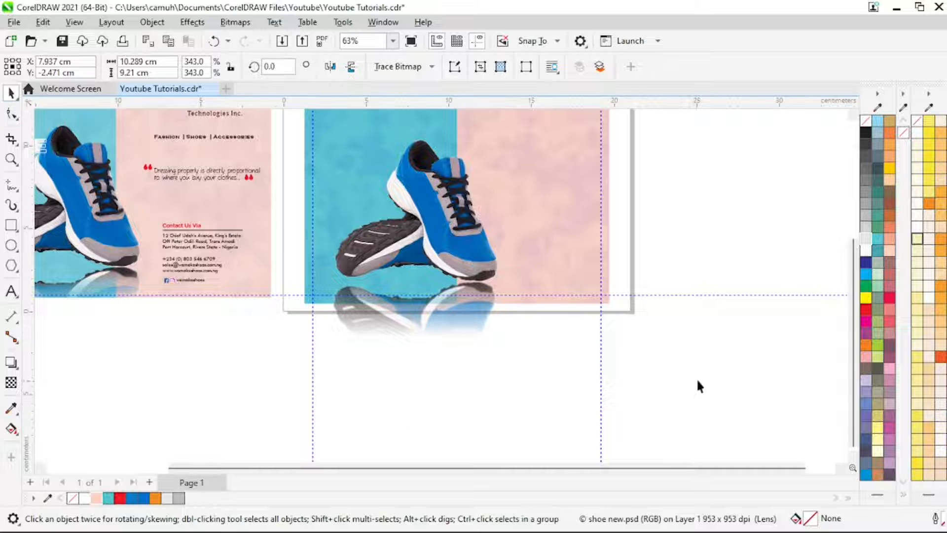
pyautogui.click(697, 380)
# Step: Crop the mirrored shoes from below to the coloured panels' lower edge, making the image about 1.67 cm high
pyautogui.click(446, 341)
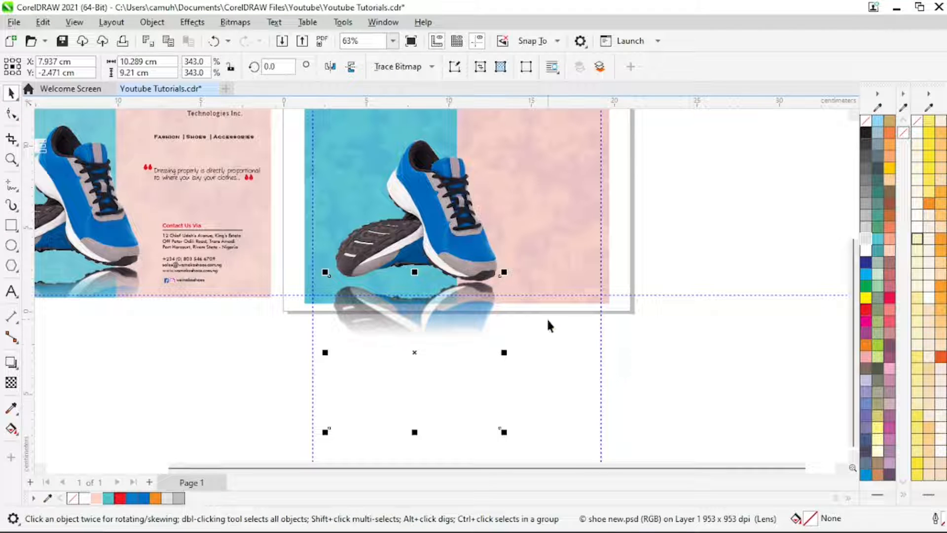
pyautogui.click(569, 301)
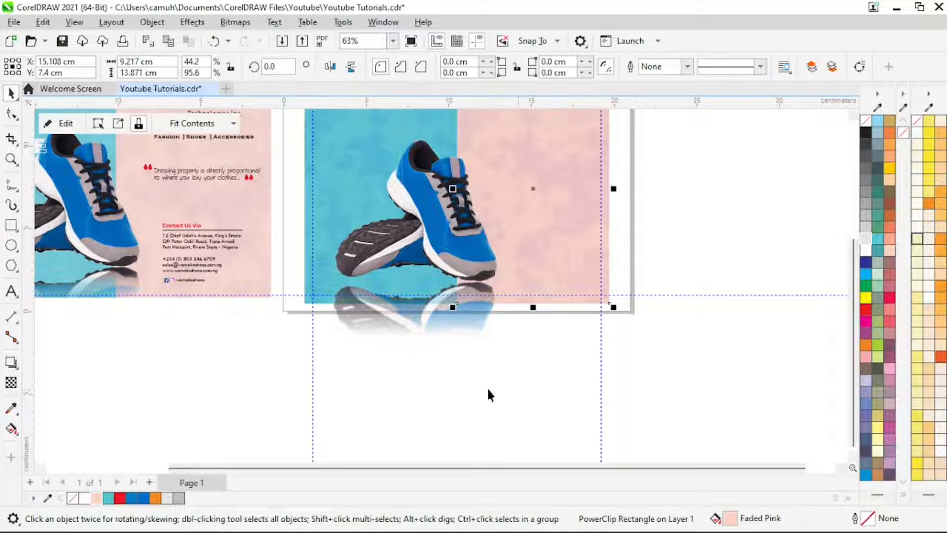
pyautogui.click(433, 348)
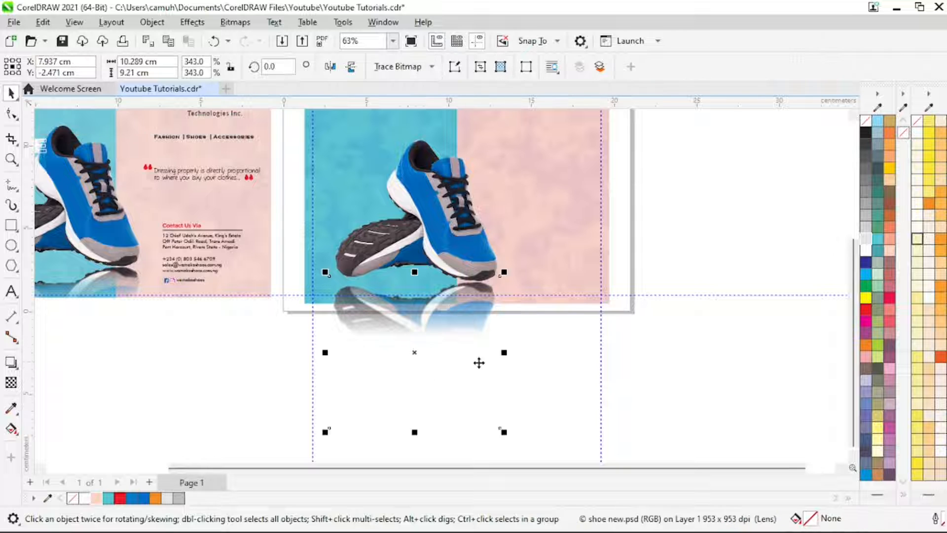
pyautogui.click(11, 114)
pyautogui.moveTo(293, 429); pyautogui.dragTo(530, 395)
pyautogui.moveTo(500, 427); pyautogui.dragTo(505, 304)
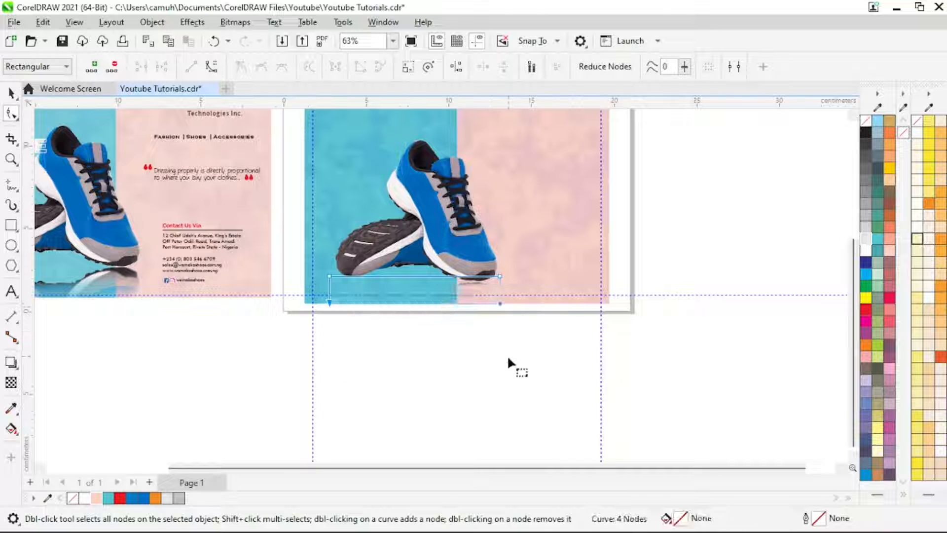
pyautogui.press('space')
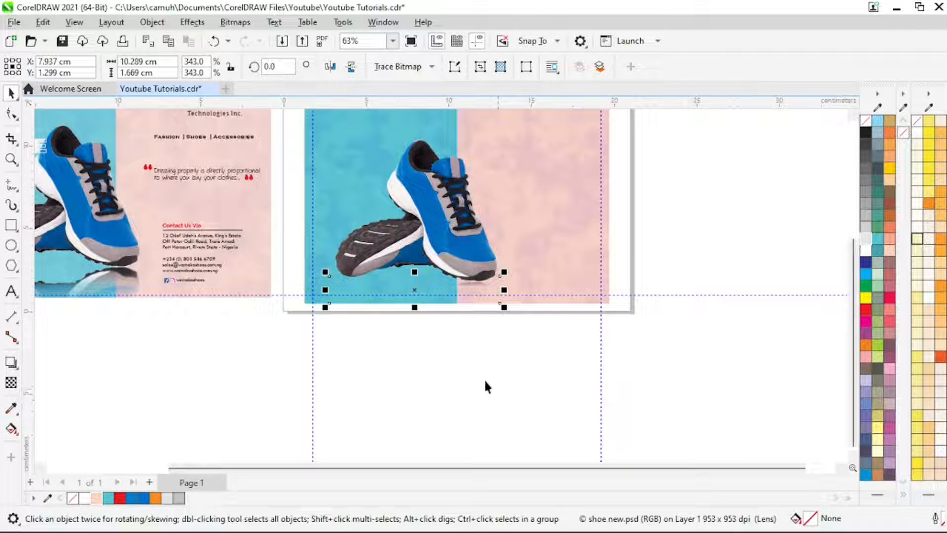
# Step: Redraw the cropped reflection's fountain transparency at about 89.7°, from over the upright shoe's toe to just below the page edge
pyautogui.click(10, 382)
pyautogui.moveTo(450, 274); pyautogui.dragTo(452, 319)
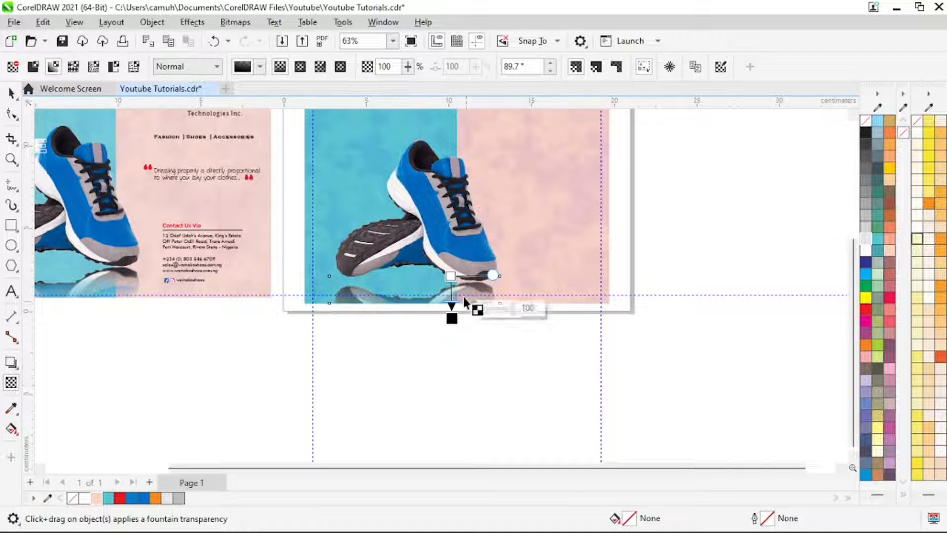
pyautogui.moveTo(451, 276); pyautogui.dragTo(450, 261)
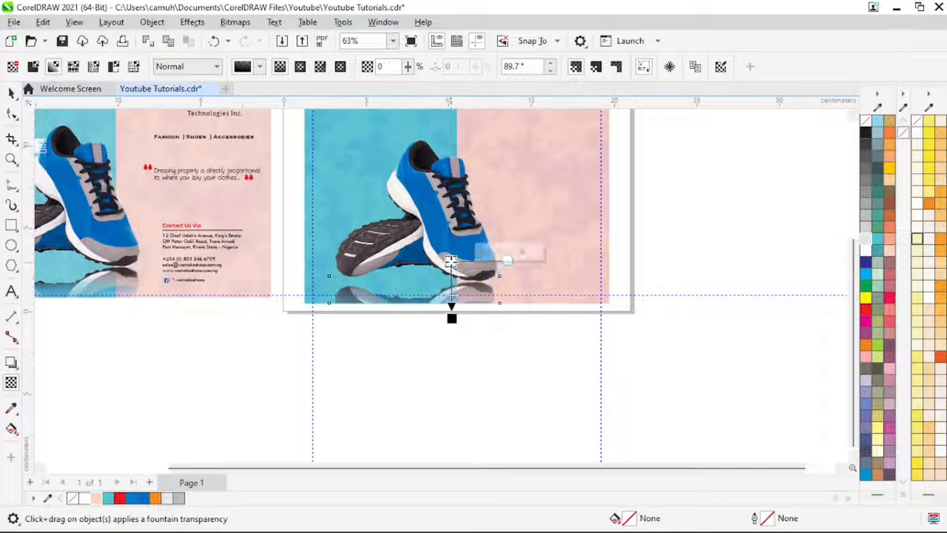
pyautogui.click(11, 93)
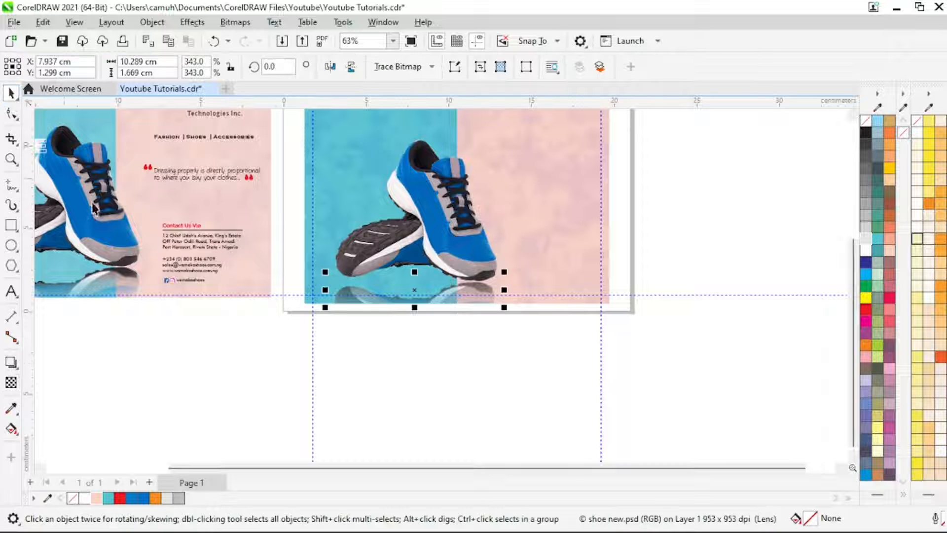
pyautogui.click(410, 392)
# Step: Examine the stacked headline on the reference flyer and compare it with the new flyer's layout
pyautogui.press('z')
pyautogui.scroll(-1, 493, 338)
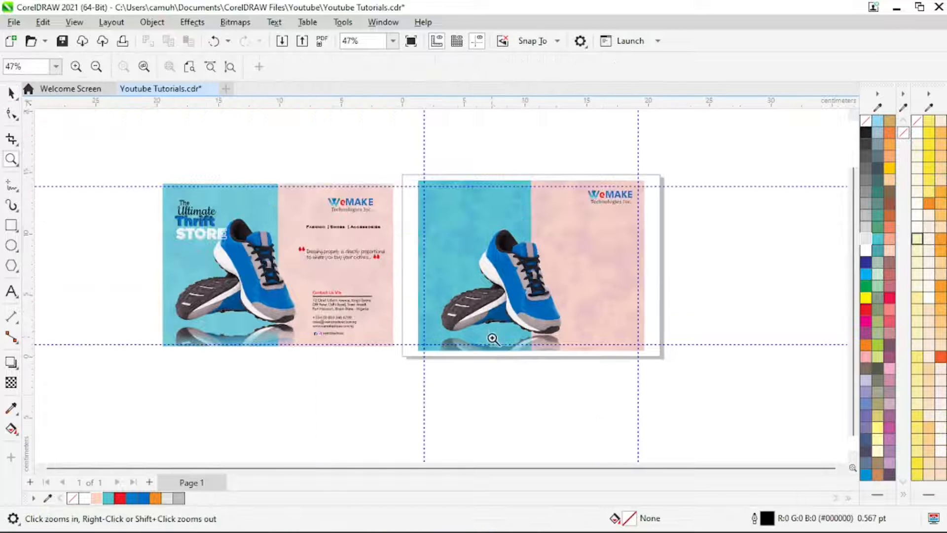
pyautogui.press('space')
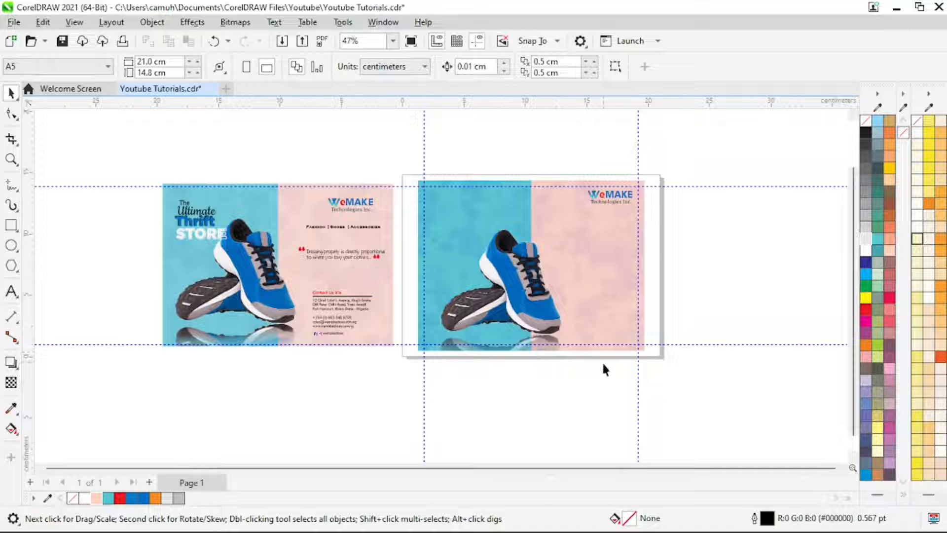
pyautogui.press('z')
pyautogui.moveTo(137, 168); pyautogui.dragTo(303, 289)
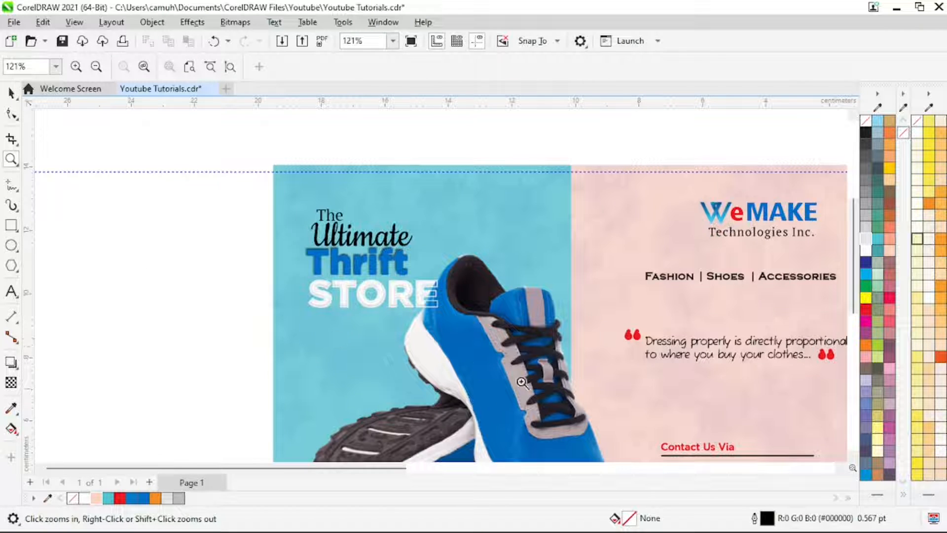
pyautogui.rightClick(542, 352)
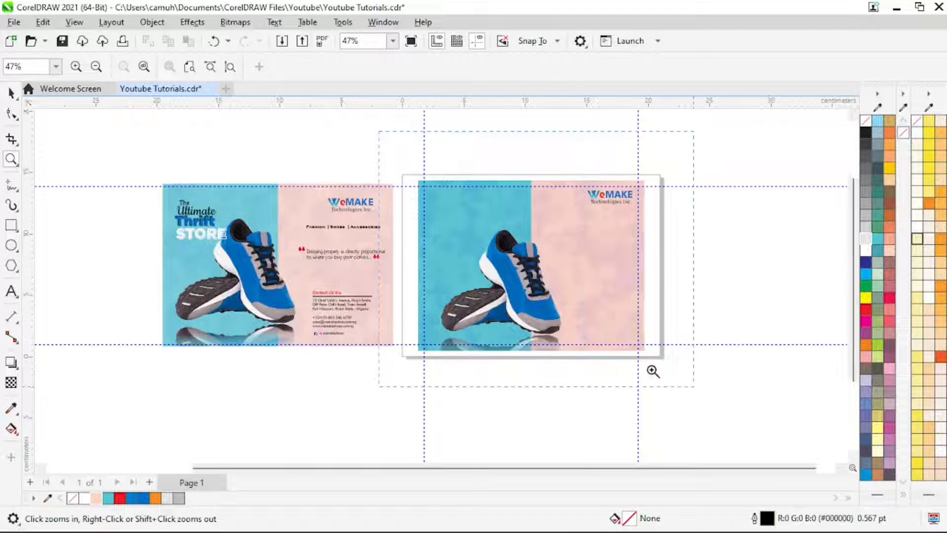
pyautogui.scroll(1, 653, 370)
pyautogui.press('space')
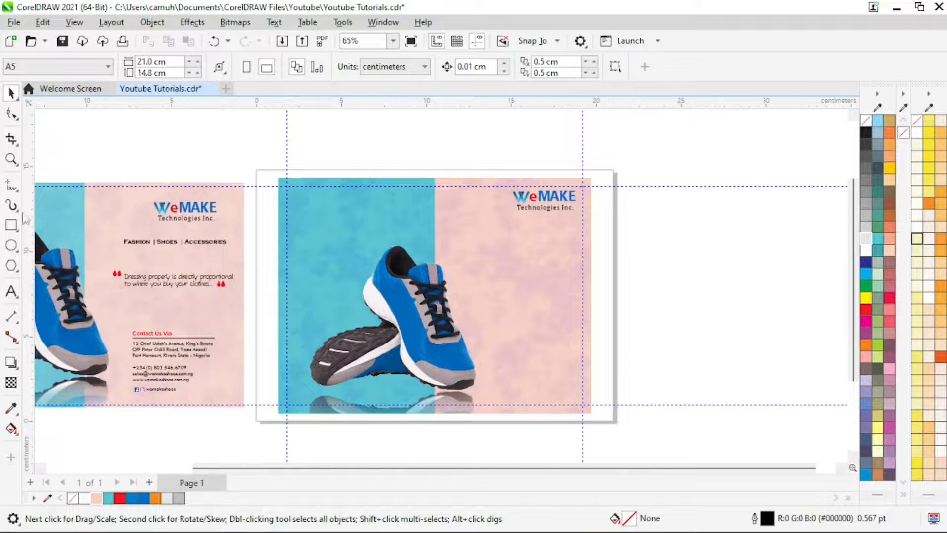
# Step: Add the headline "The Ultimate Thrift Store" with each word on its own line, on the blue panel above the shoes
pyautogui.click(11, 291)
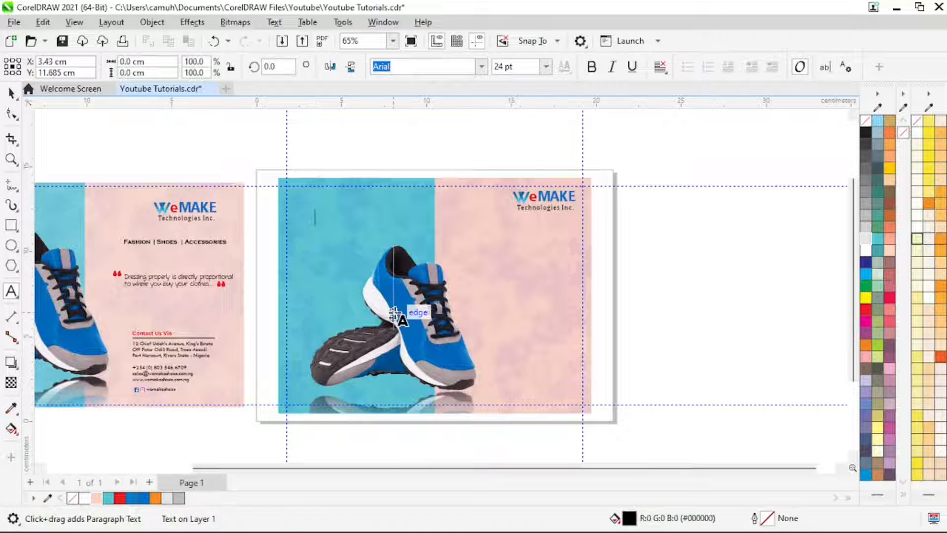
pyautogui.write('Ther')
pyautogui.press('BackSpace')
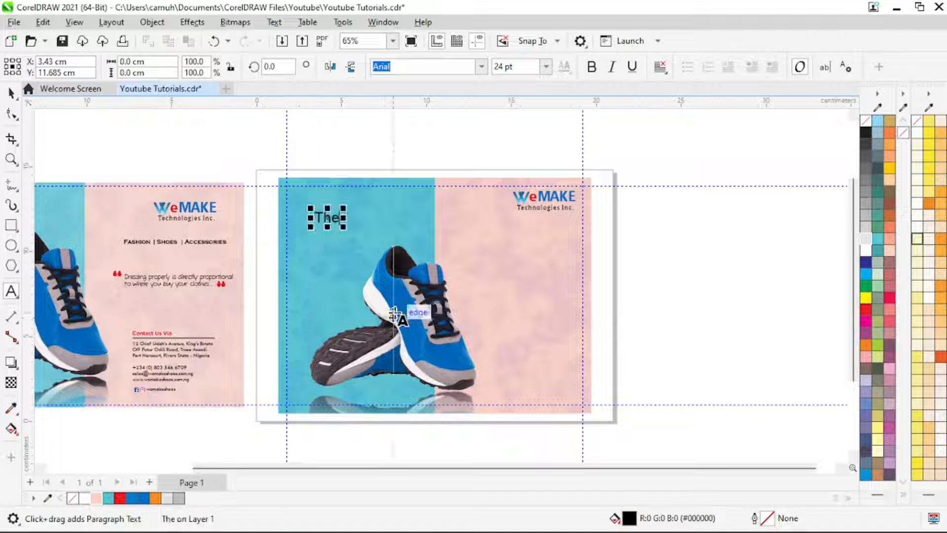
pyautogui.hotkey('ctrl', 'space')
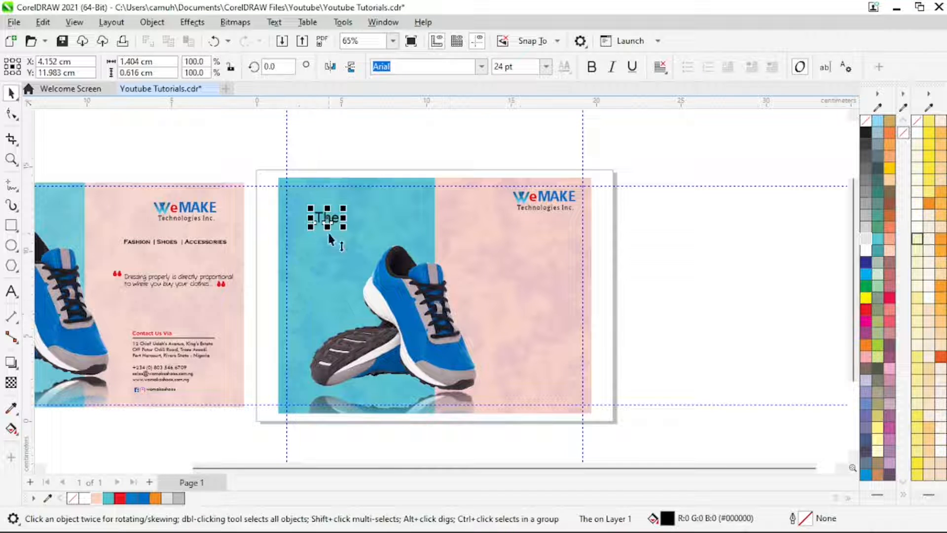
pyautogui.doubleClick(334, 220)
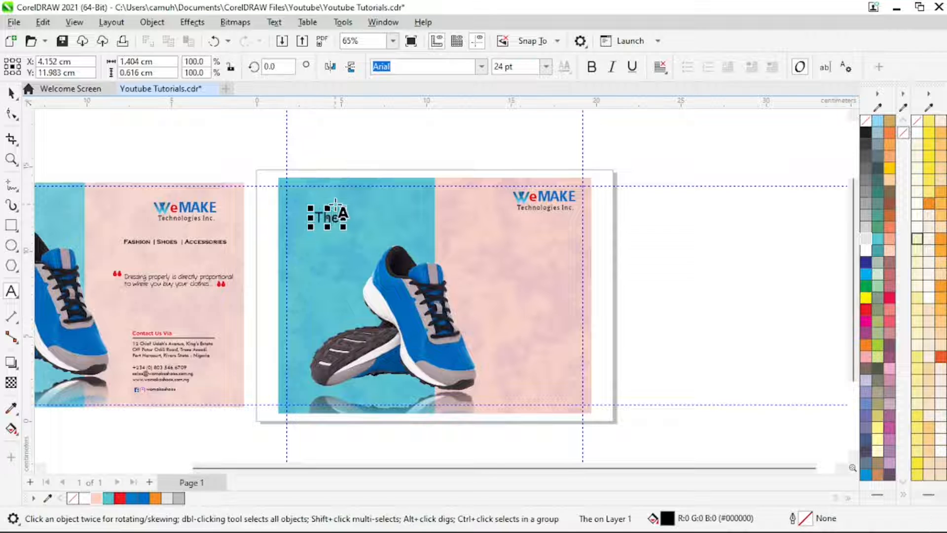
pyautogui.press('Return')
pyautogui.write('Ultimat')
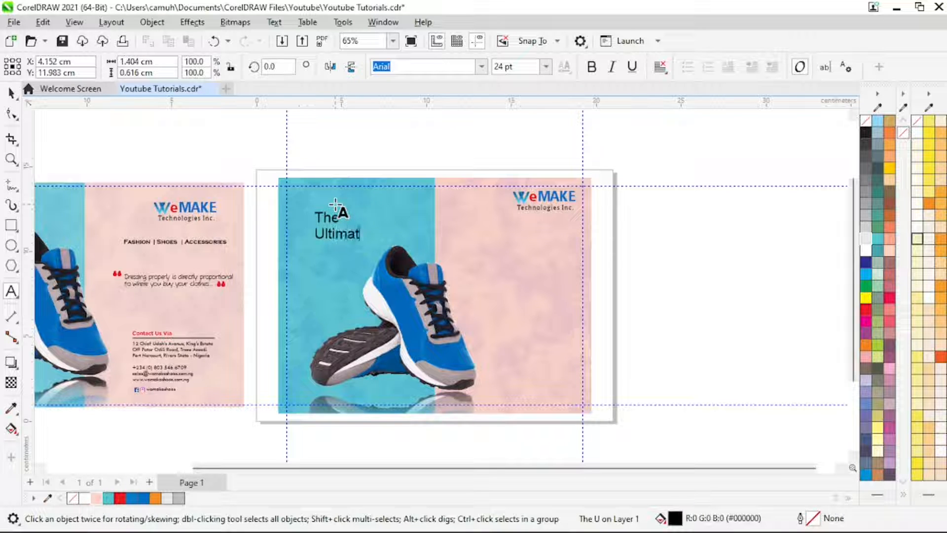
pyautogui.write('e')
pyautogui.press('Return')
pyautogui.write('Thrift ')
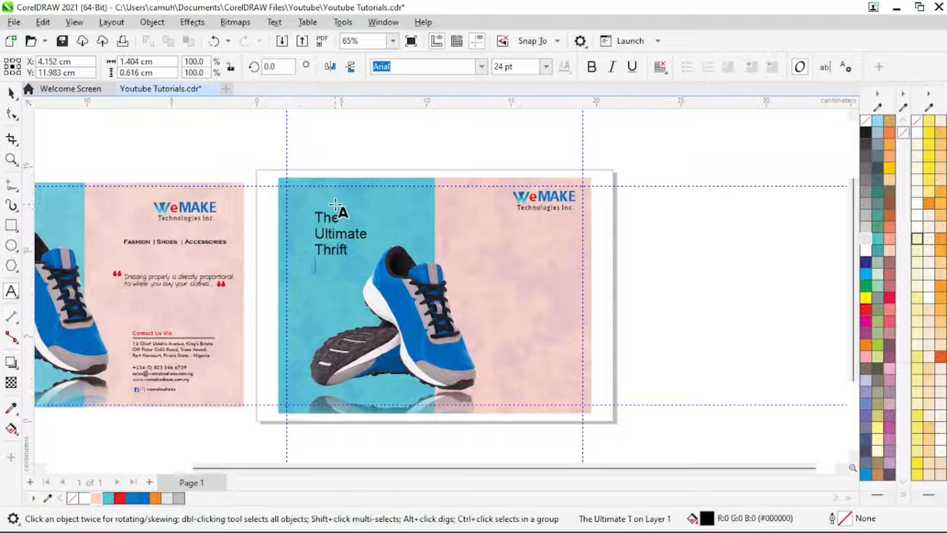
pyautogui.write('Store')
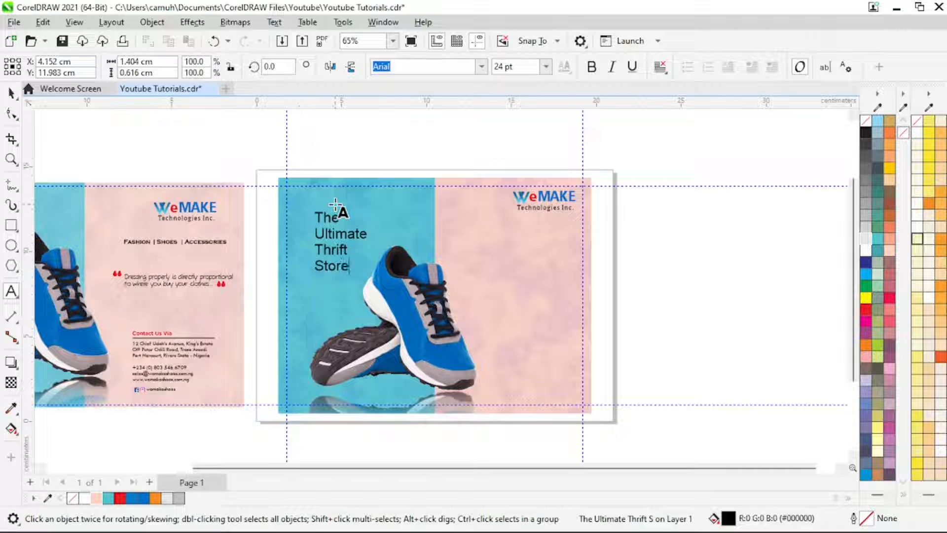
pyautogui.hotkey('ctrl', 'space')
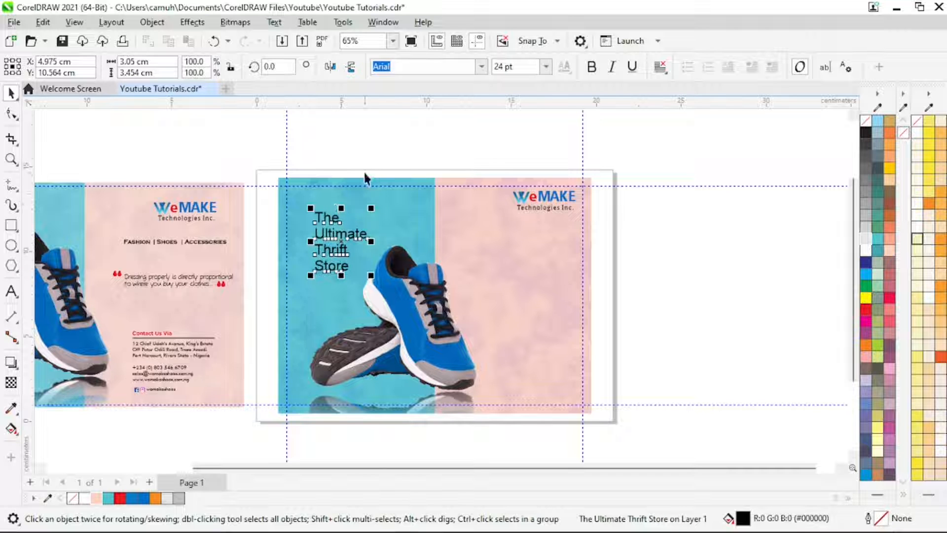
# Step: Move the headline up and left on the blue panel and enlarge it proportionally to about 3.93 cm wide (30.883 pt)
pyautogui.press('F2')
pyautogui.moveTo(235, 160); pyautogui.dragTo(497, 367)
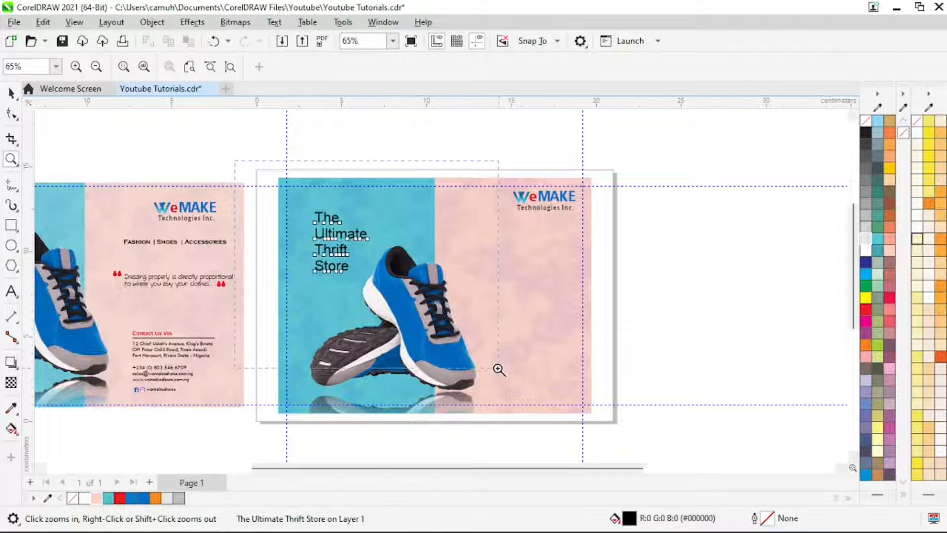
pyautogui.press('space')
pyautogui.press('Escape')
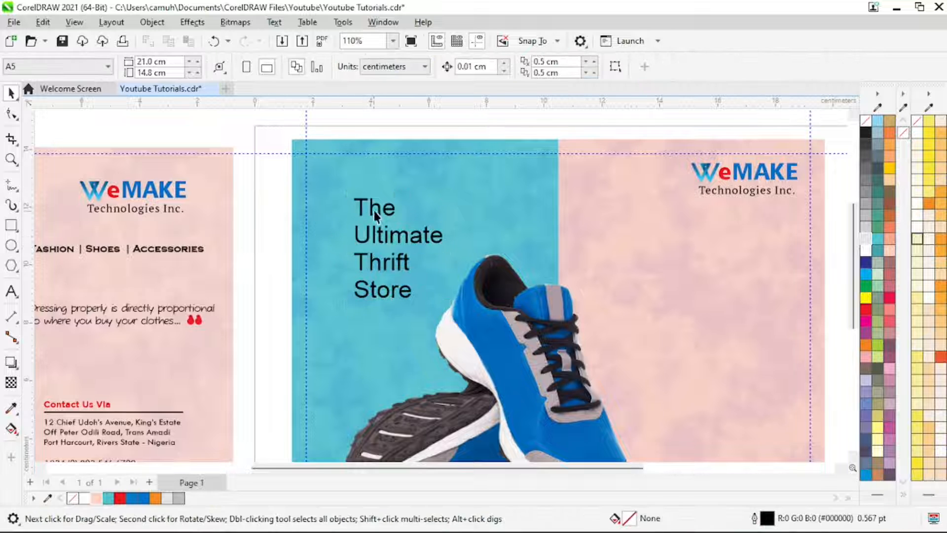
pyautogui.click(373, 208)
pyautogui.moveTo(367, 195); pyautogui.dragTo(367, 196)
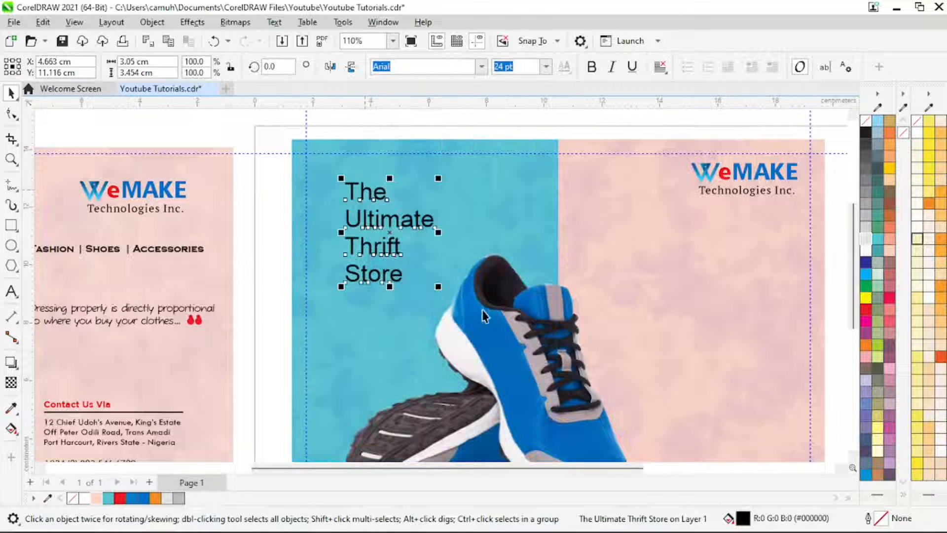
pyautogui.moveTo(437, 286); pyautogui.dragTo(462, 325)
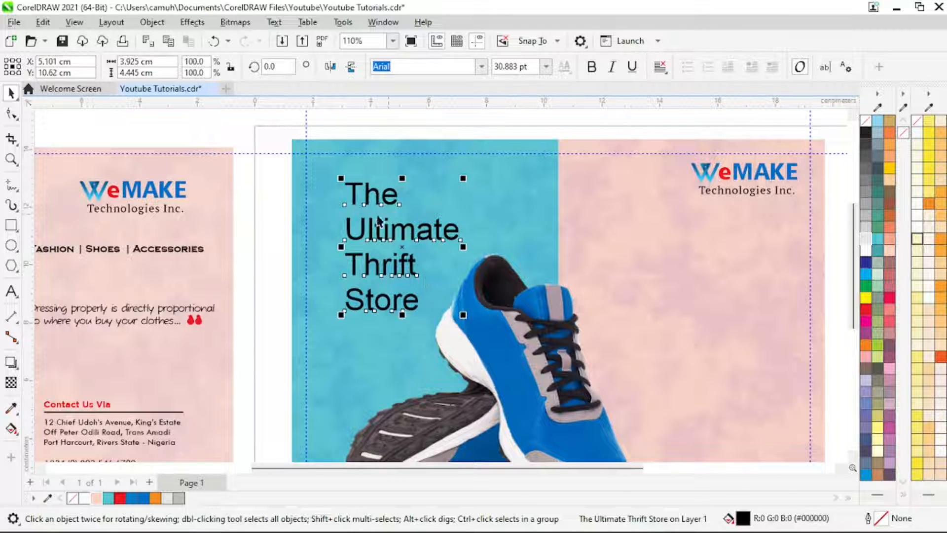
# Step: Break the stacked headline on the blue panel apart into separate text objects, one for each word
pyautogui.click(152, 22)
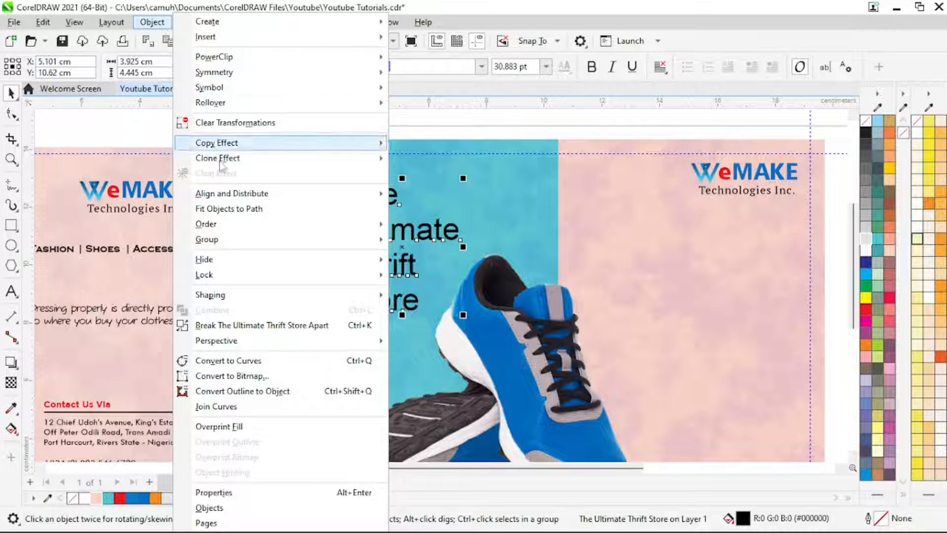
pyautogui.click(264, 326)
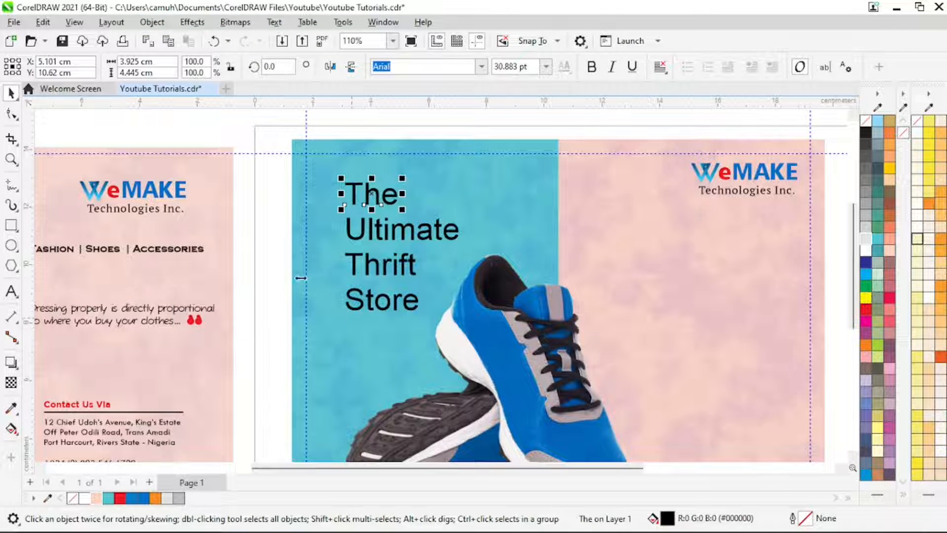
pyautogui.click(266, 197)
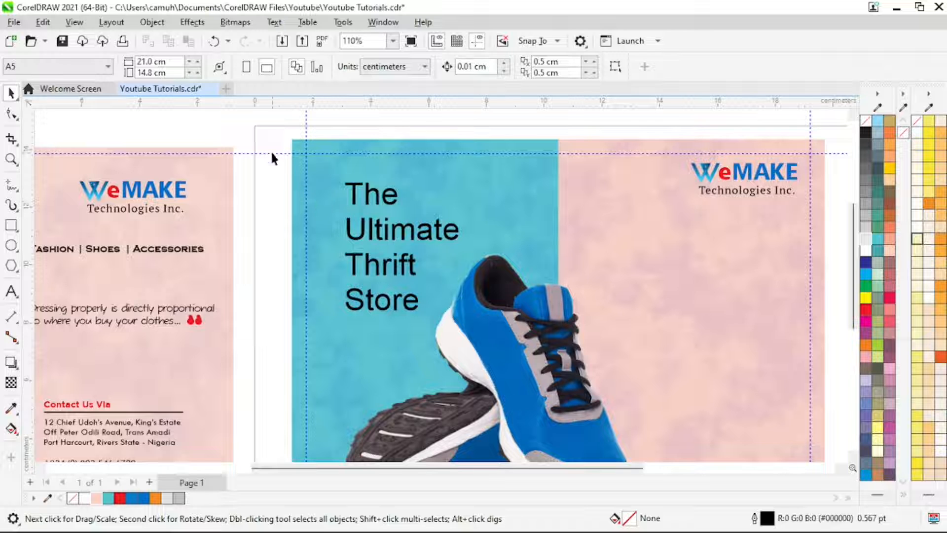
# Step: Set the new headline's word "The" in the PT Serif font used on the reference flyer, at 24 pt
pyautogui.press('z')
pyautogui.rightClick(325, 222)
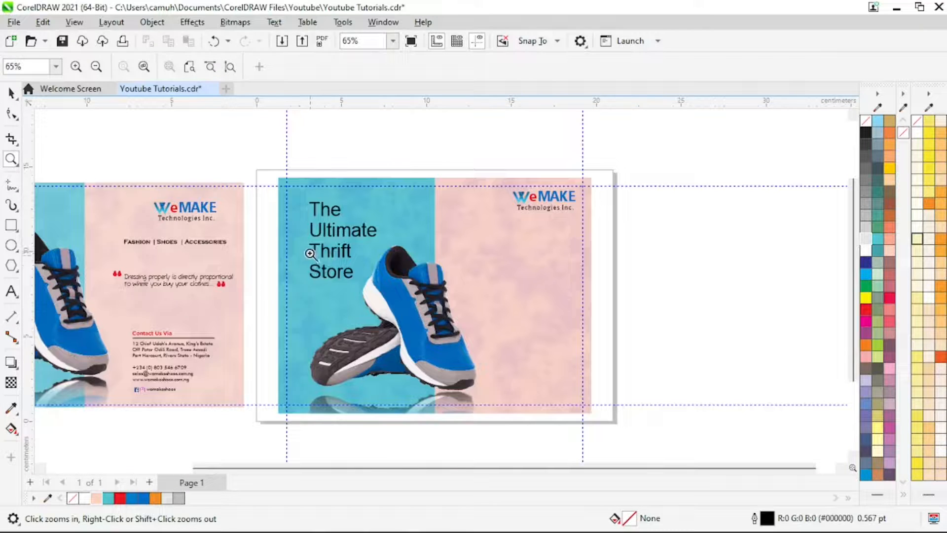
pyautogui.rightClick(310, 253)
pyautogui.press('space')
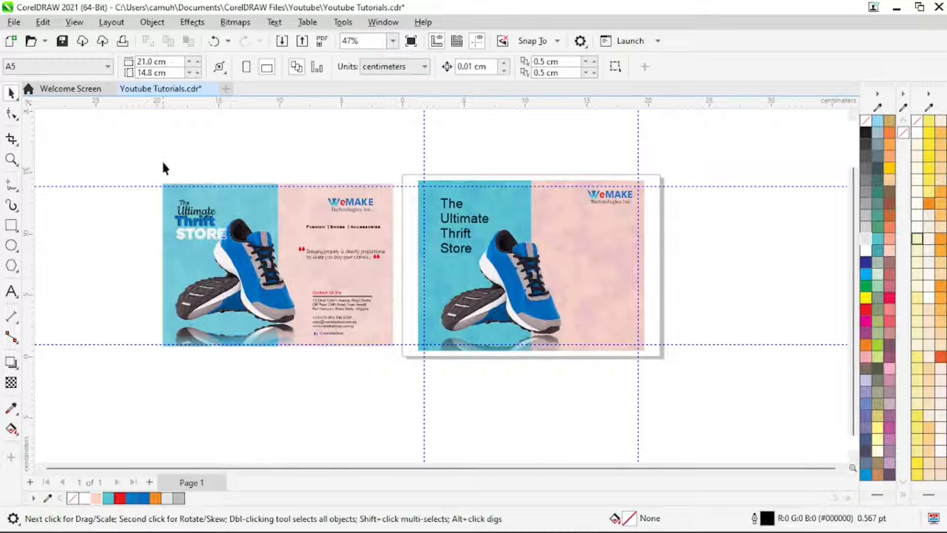
pyautogui.click(185, 205)
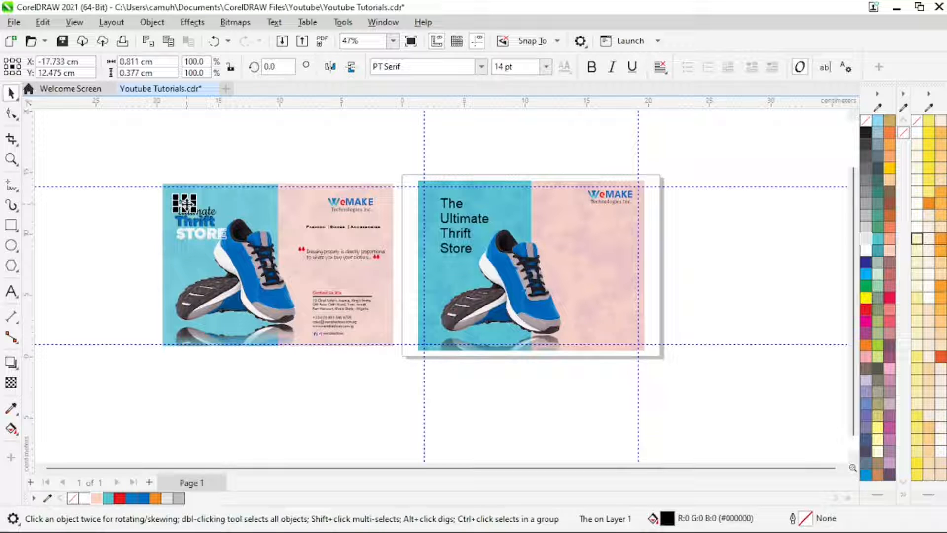
pyautogui.press('space')
pyautogui.click(459, 210)
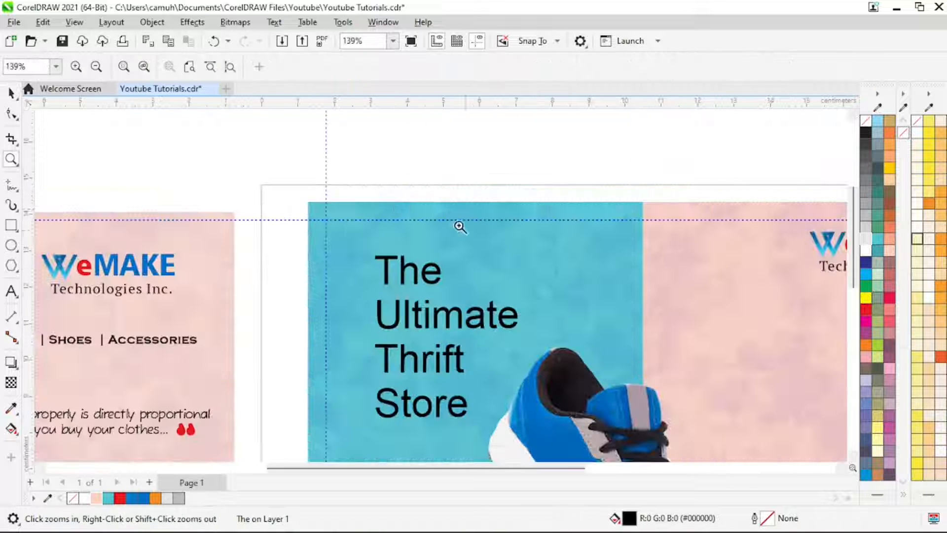
pyautogui.press('space')
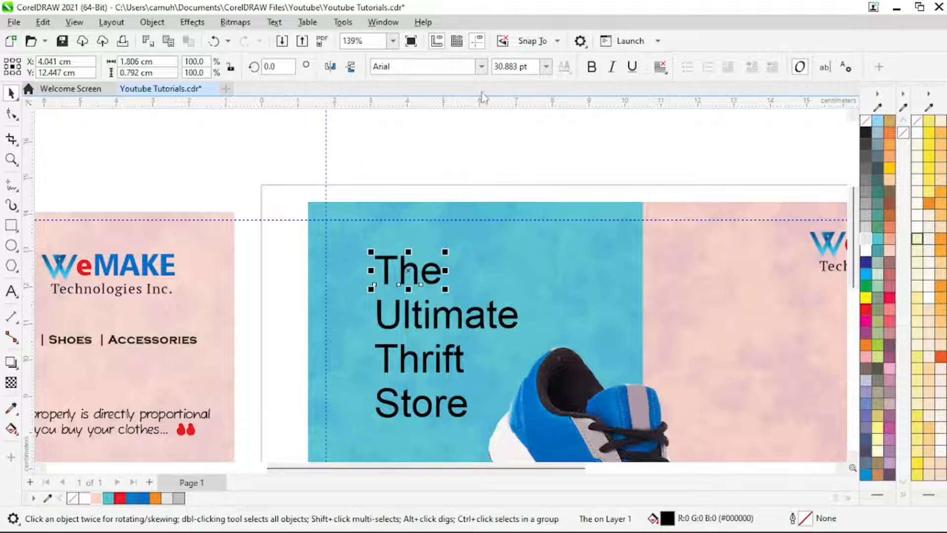
pyautogui.click(482, 66)
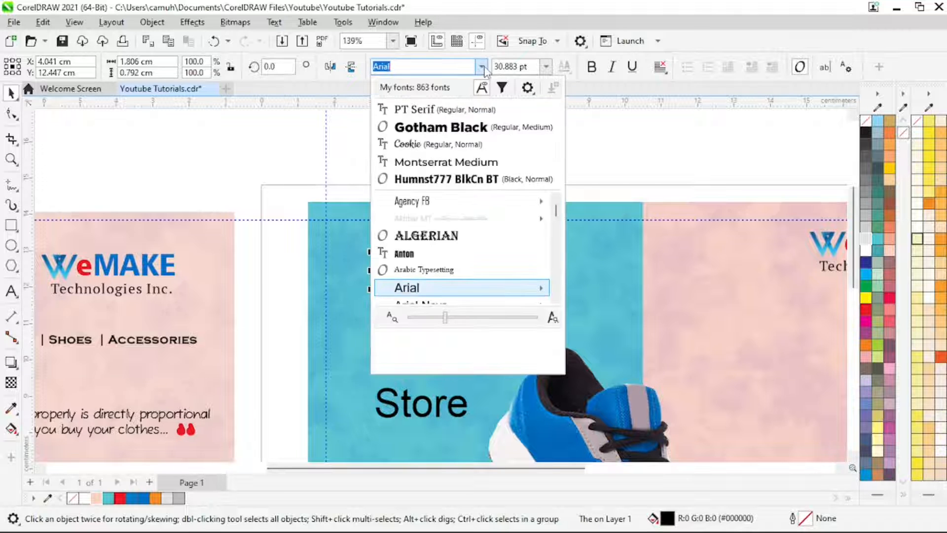
pyautogui.click(457, 109)
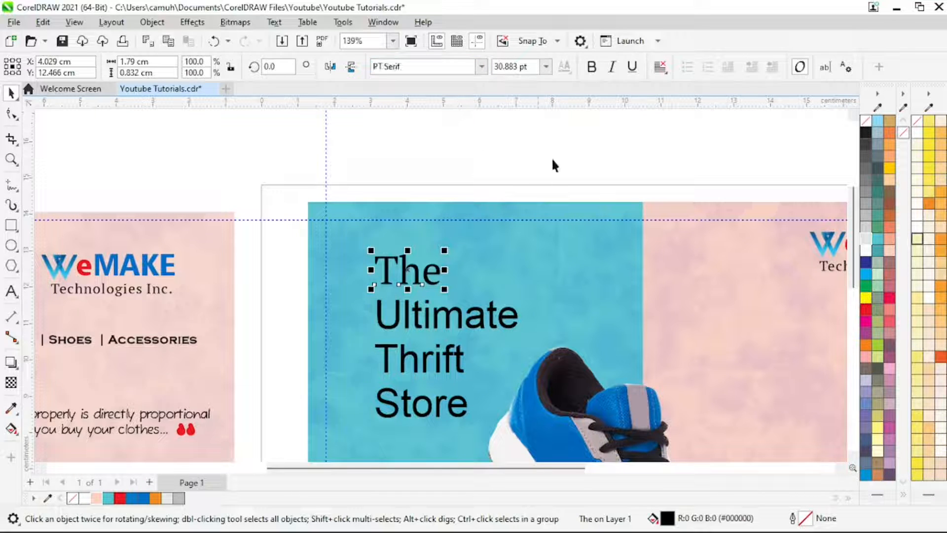
pyautogui.click(545, 66)
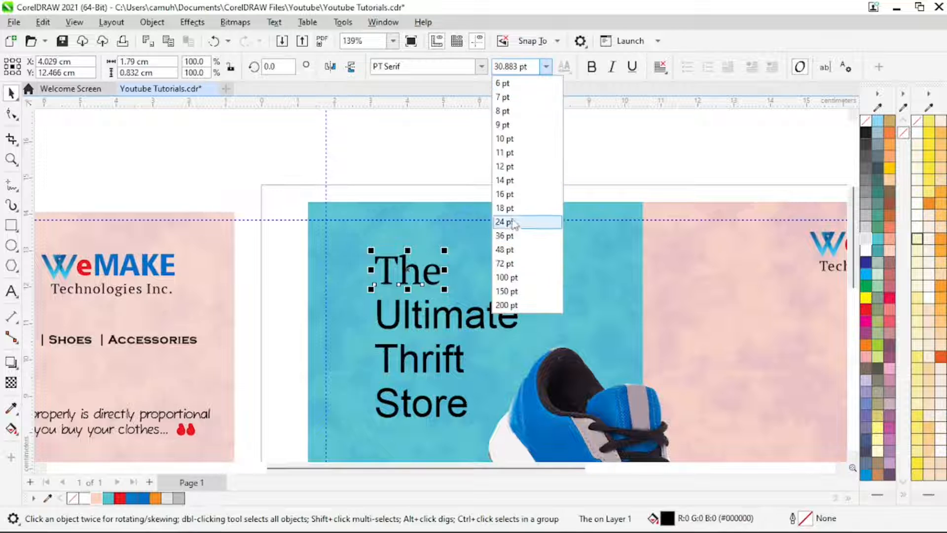
pyautogui.click(513, 223)
# Step: Set the word "Ultimate" in the Cookie font and enlarge it proportionally to about 4.14 cm wide (46.326 pt)
pyautogui.click(491, 320)
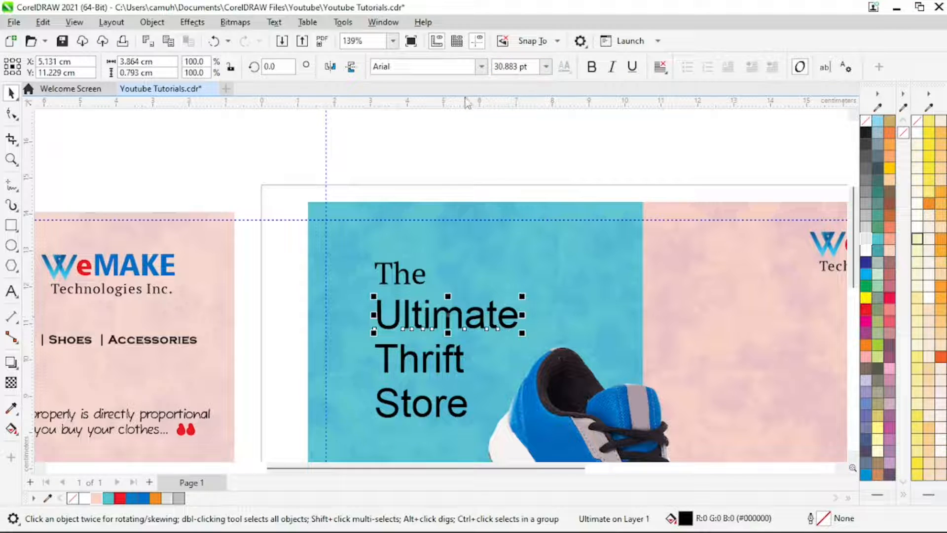
pyautogui.click(481, 66)
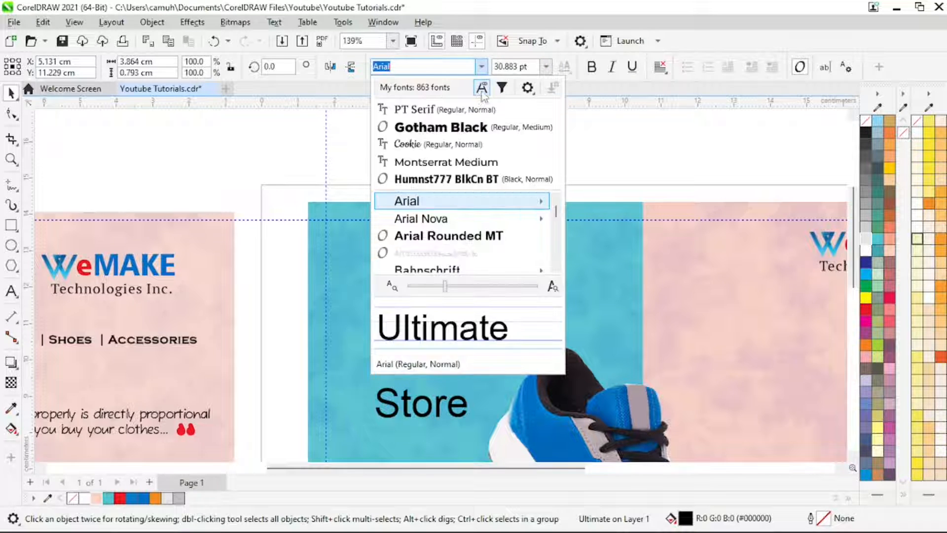
pyautogui.write('cook')
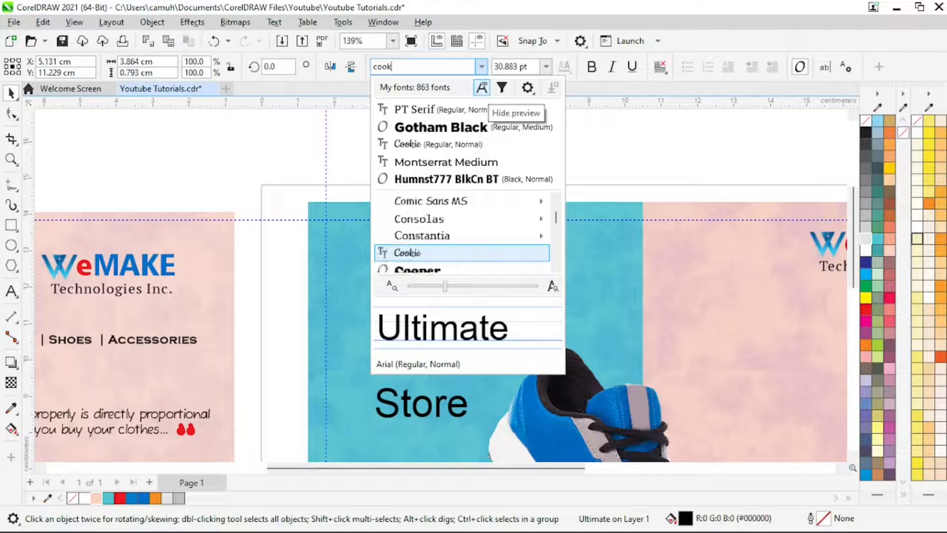
pyautogui.press('Return')
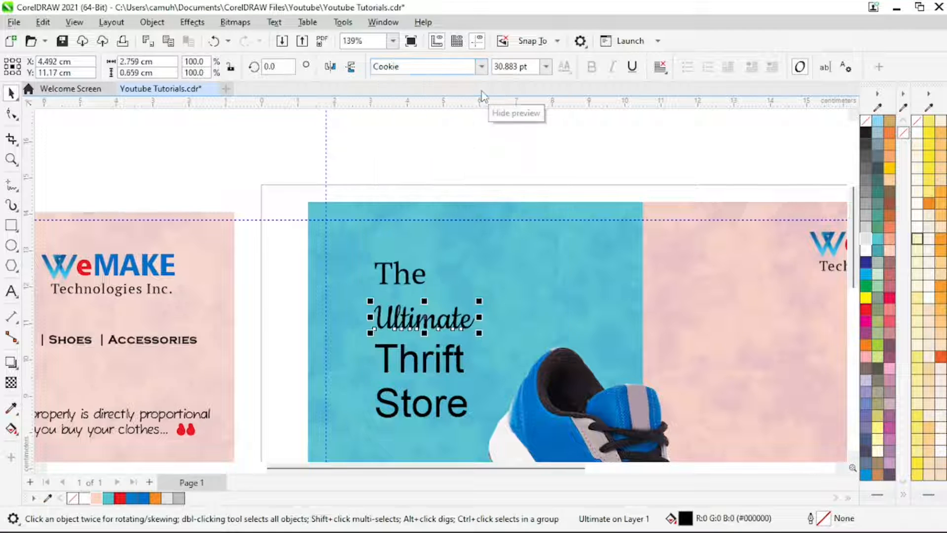
pyautogui.moveTo(479, 301); pyautogui.dragTo(528, 276)
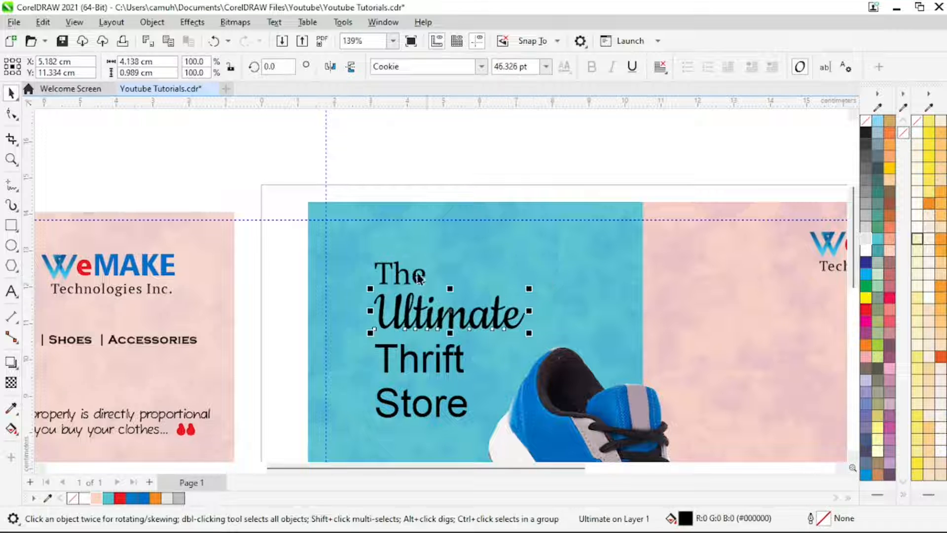
# Step: Shrink the word "The" to about 1.16 cm wide (19.976 pt) and move it down close above "Ultimate"
pyautogui.press('z')
pyautogui.click(401, 355)
pyautogui.press('space')
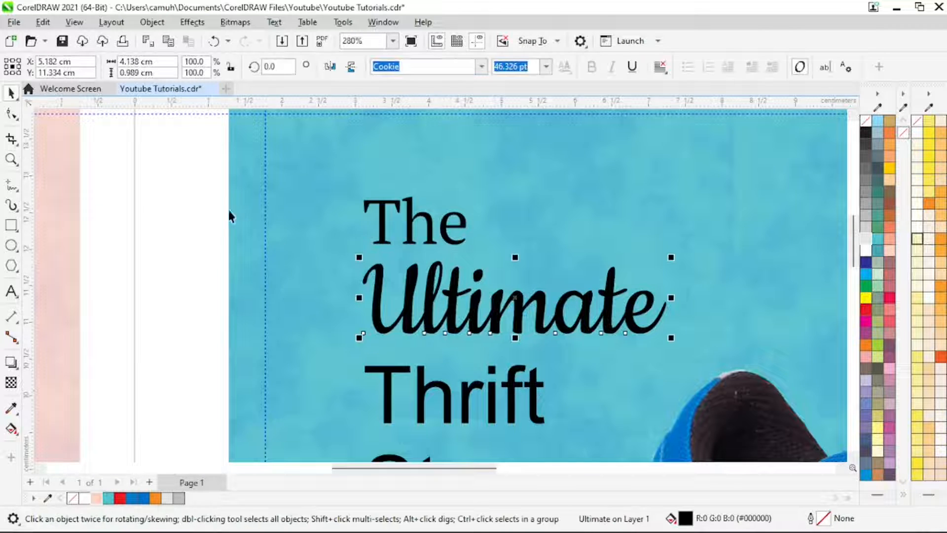
pyautogui.press('Tab')
pyautogui.moveTo(472, 193); pyautogui.dragTo(476, 204)
pyautogui.moveTo(417, 227); pyautogui.dragTo(427, 235)
pyautogui.press('z')
pyautogui.rightClick(387, 326)
pyautogui.press('space')
# Step: Set "Thrift" in Gotham Black, enlarge it to about 3.54 cm wide (35.804 pt) and move it up close under "Ultimate"
pyautogui.click(420, 368)
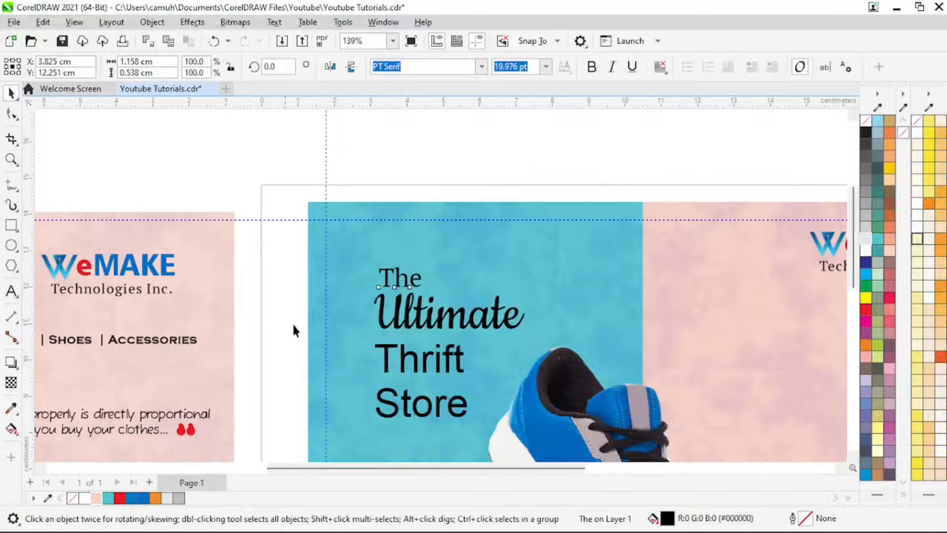
pyautogui.click(481, 66)
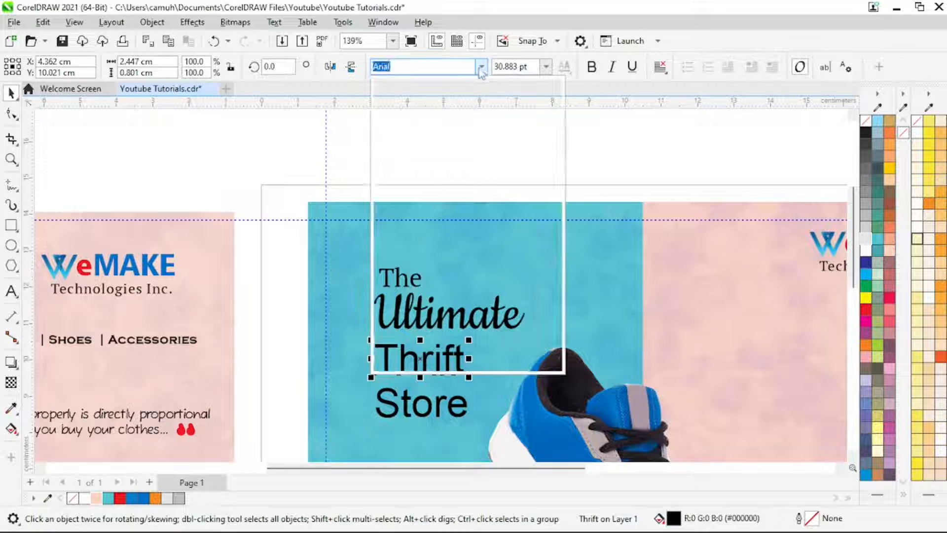
pyautogui.click(458, 160)
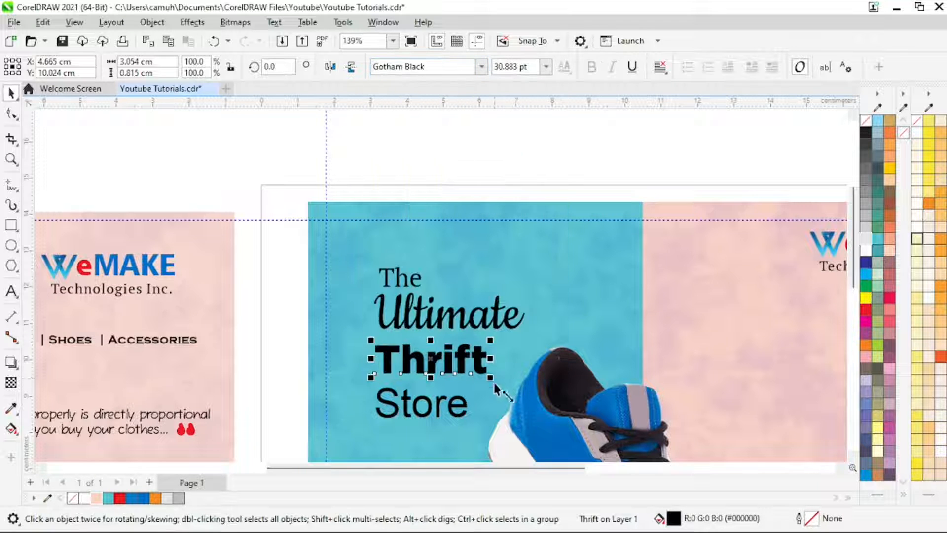
pyautogui.moveTo(490, 378)
pyautogui.mouseDown()
pyautogui.moveTo(520, 389)
pyautogui.moveTo(507, 382)
pyautogui.mouseUp()
pyautogui.moveTo(439, 369); pyautogui.dragTo(437, 358)
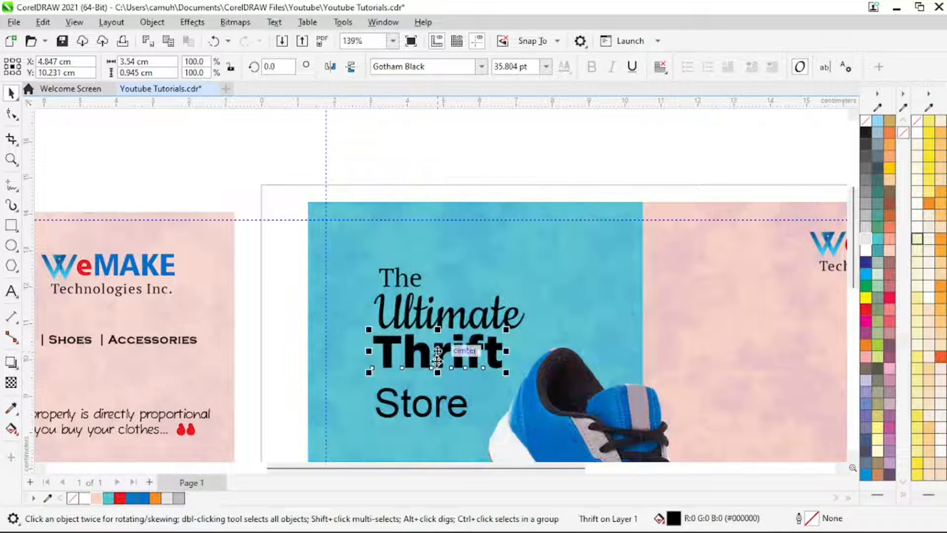
# Step: Examine the font and styling of the words "Thrift" and "STORE" on the reference flyer
pyautogui.press('z')
pyautogui.rightClick(372, 384)
pyautogui.press('space')
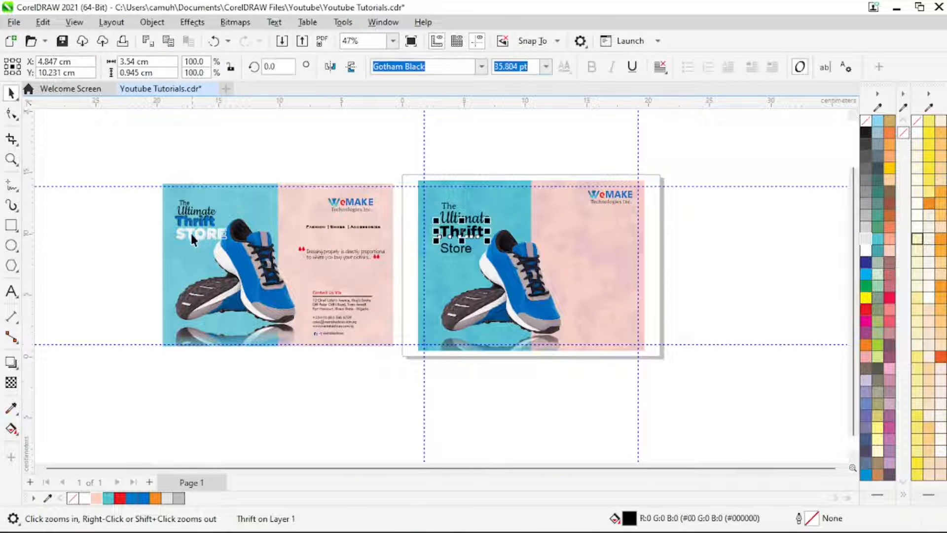
pyautogui.click(182, 236)
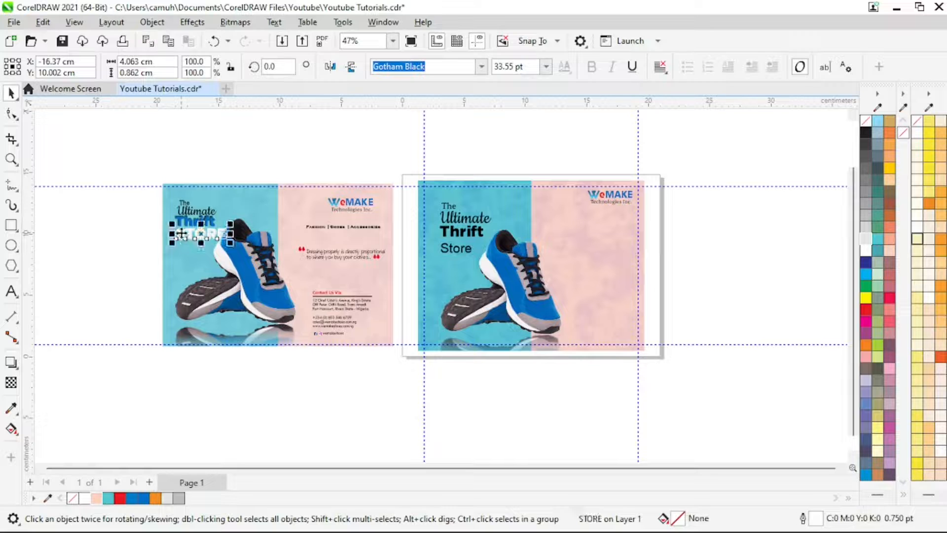
pyautogui.click(189, 222)
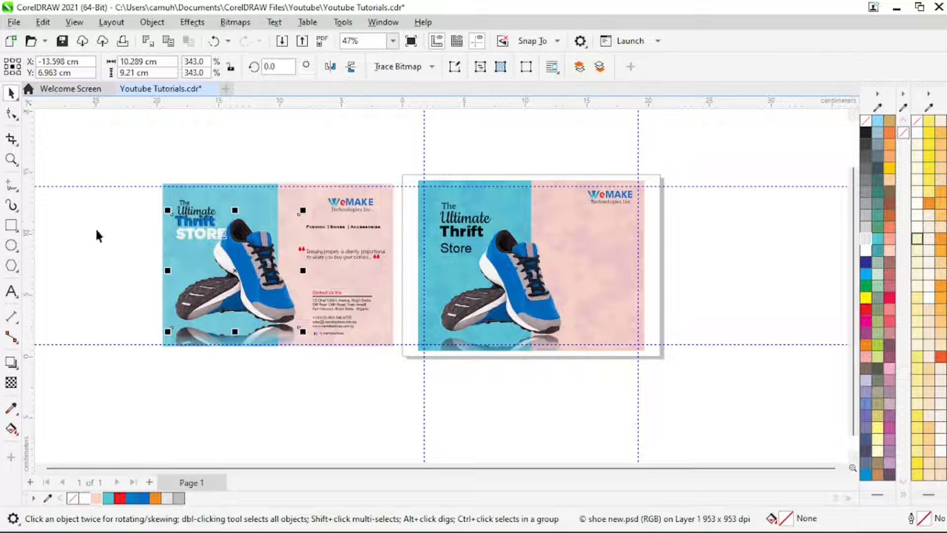
pyautogui.click(97, 234)
pyautogui.click(179, 219)
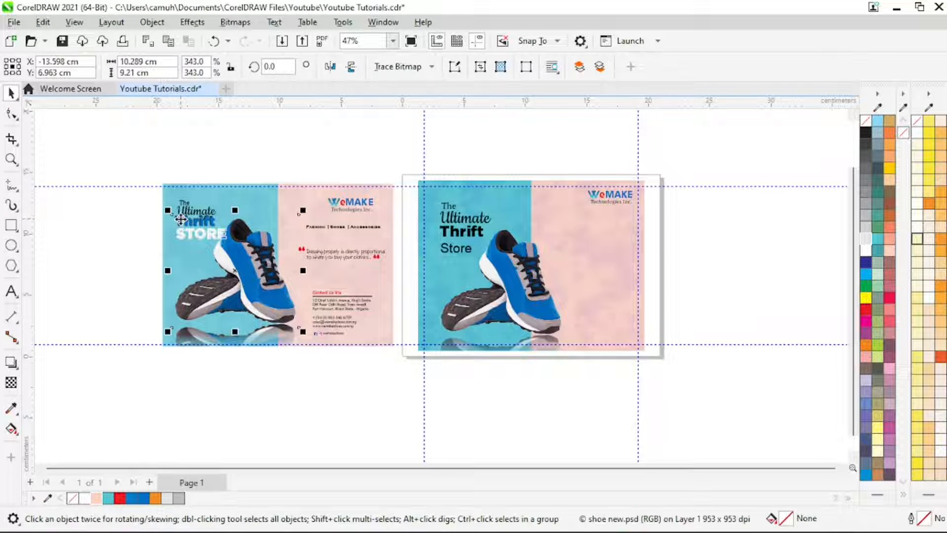
pyautogui.click(109, 242)
# Step: Set the word "Store" in Gotham Black and enlarge it to about 4.75 cm wide (49.863 pt), reaching up to "Thrift"
pyautogui.press('F2')
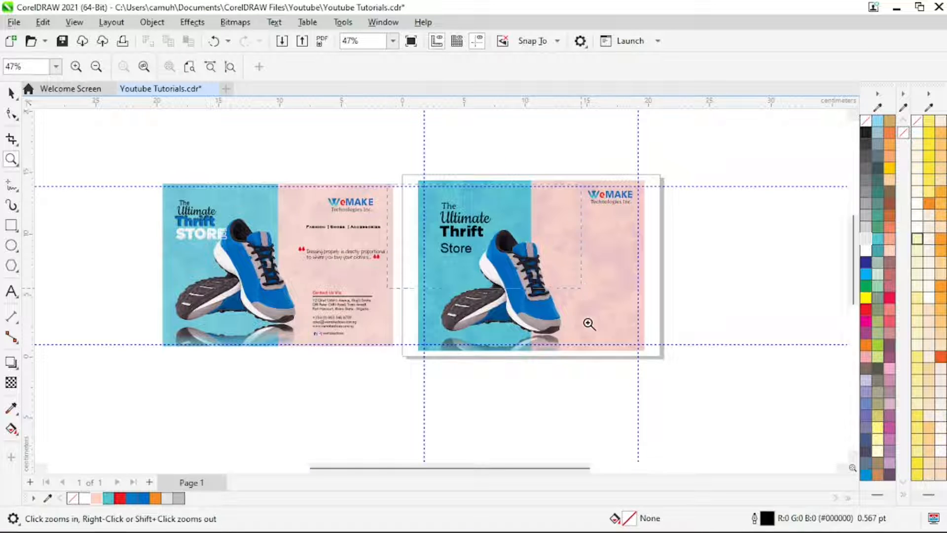
pyautogui.moveTo(394, 188); pyautogui.dragTo(572, 283)
pyautogui.press('Tab')
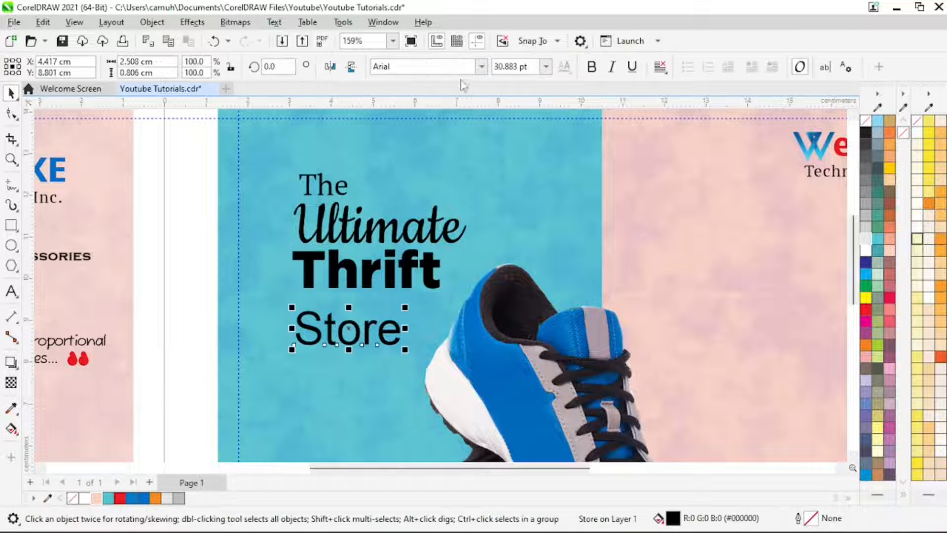
pyautogui.click(481, 67)
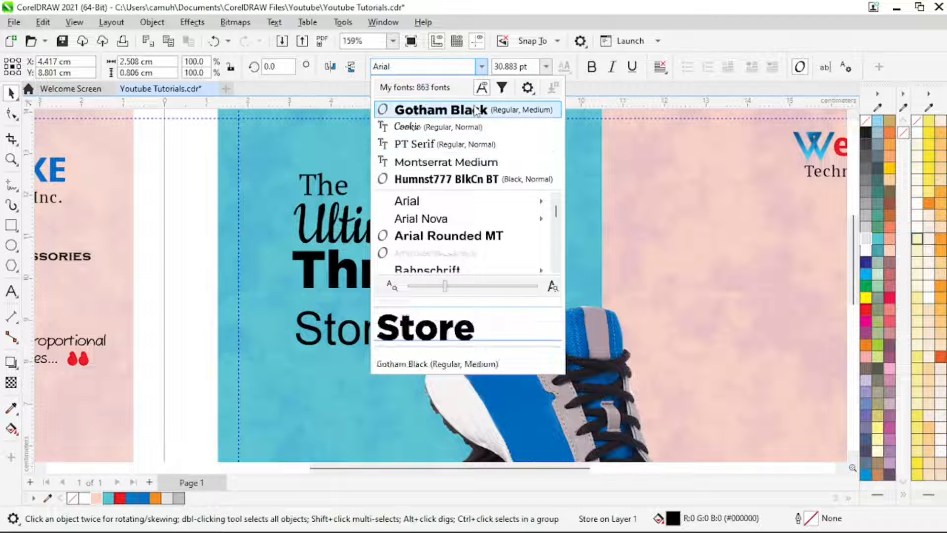
pyautogui.click(444, 110)
pyautogui.moveTo(420, 308); pyautogui.dragTo(496, 288)
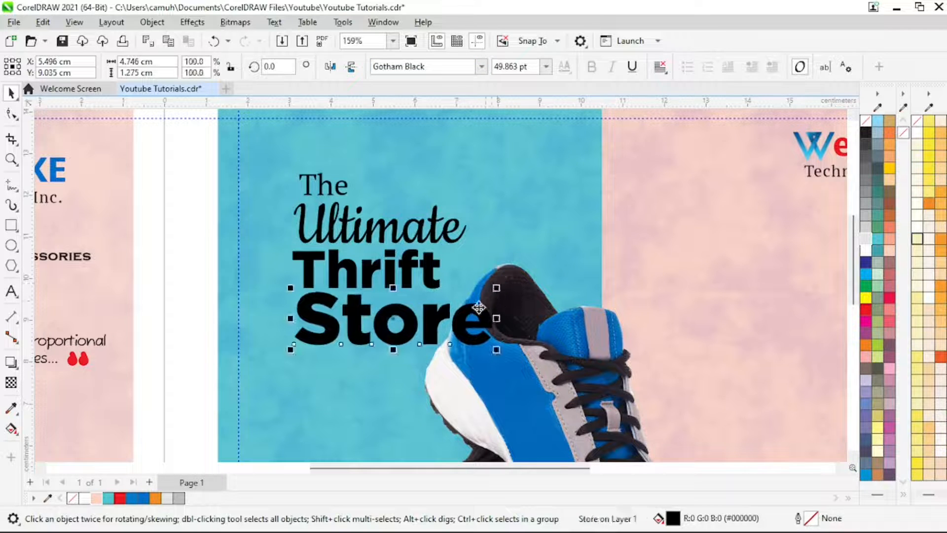
# Step: Change the word "Store" to uppercase and shrink it proportionally to about 4.76 cm wide (39.325 pt)
pyautogui.click(274, 22)
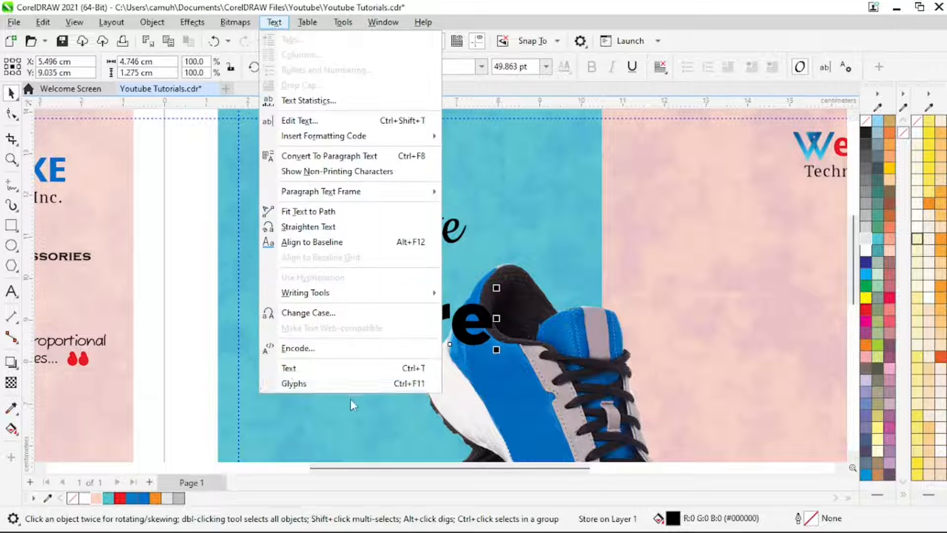
pyautogui.click(333, 313)
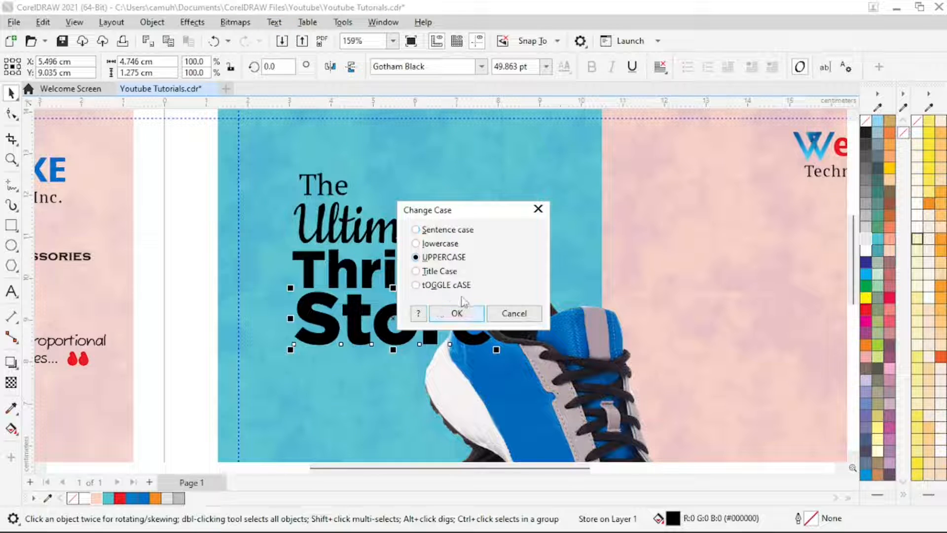
pyautogui.click(458, 314)
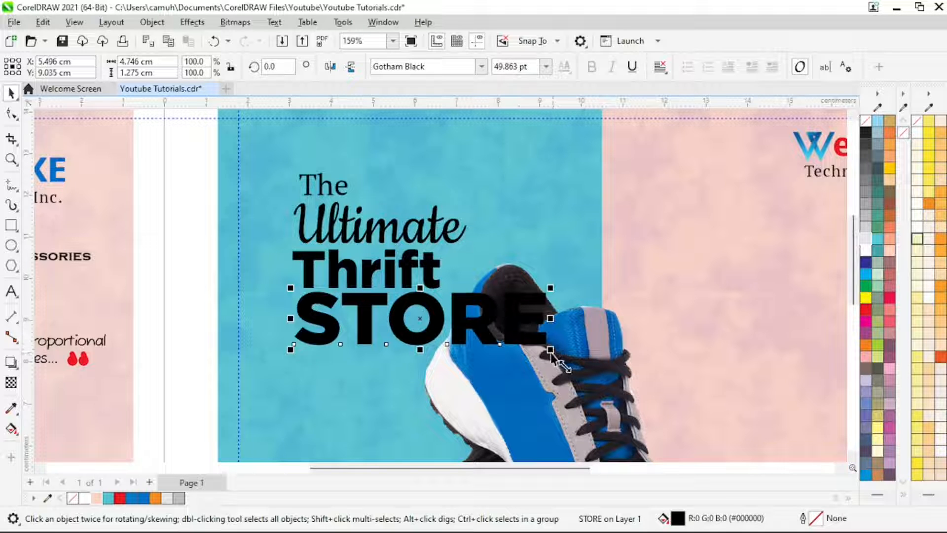
pyautogui.moveTo(550, 349); pyautogui.dragTo(499, 359)
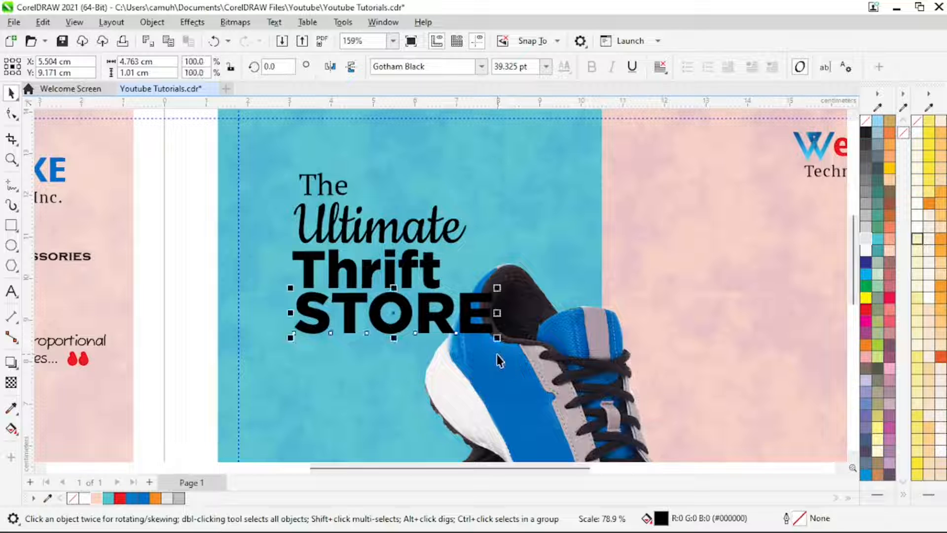
# Step: Enlarge the word "Thrift" proportionally to about 3.73 cm wide (37.693 pt)
pyautogui.click(433, 270)
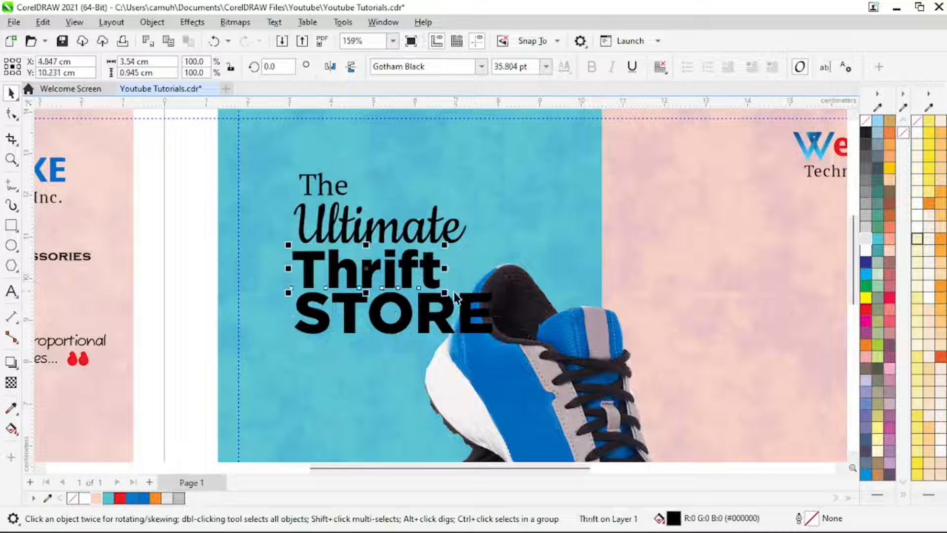
pyautogui.moveTo(445, 293); pyautogui.dragTo(451, 294)
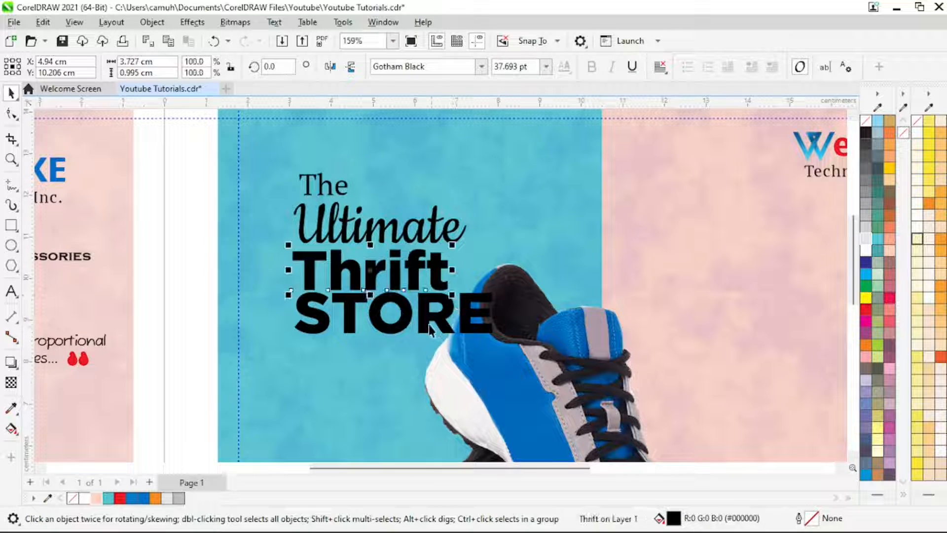
# Step: Nudge the word "STORE" down slightly to widen the gap below "Thrift"
pyautogui.click(431, 315)
pyautogui.press('Down')
pyautogui.press('Down')
pyautogui.press('Down')
pyautogui.press('Down')
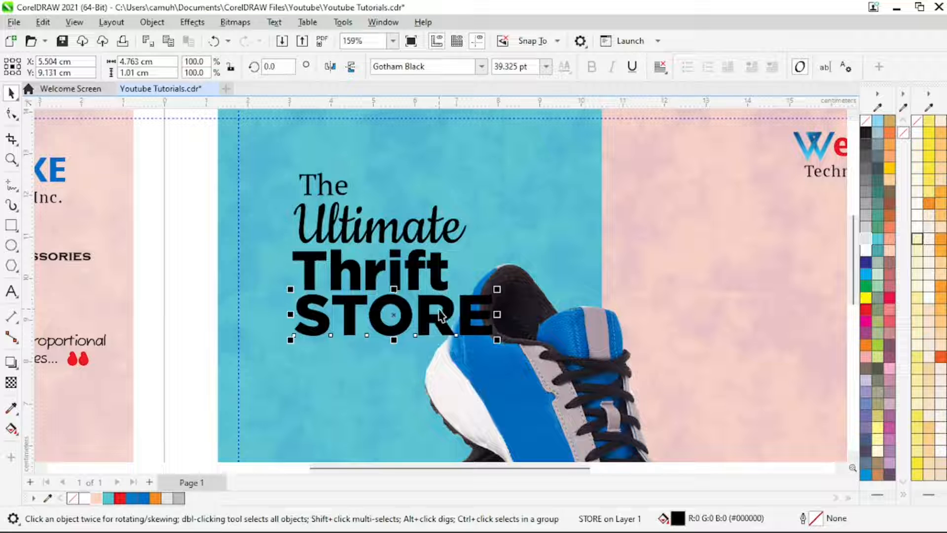
pyautogui.press('Down')
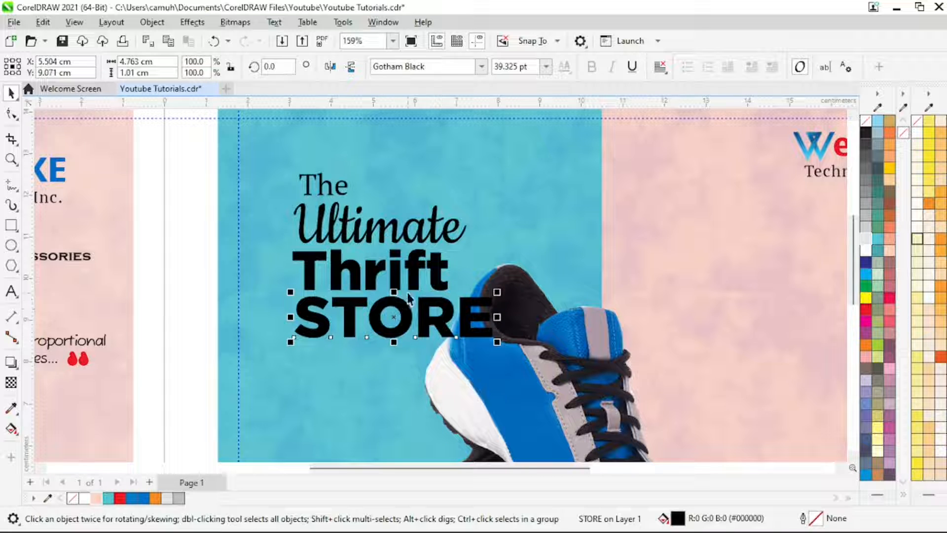
# Step: Shrink the word "Ultimate" proportionally to about 3.13 cm wide (35.083 pt), keeping its lower-left corner in place
pyautogui.press('z')
pyautogui.scroll(-3, 378, 338)
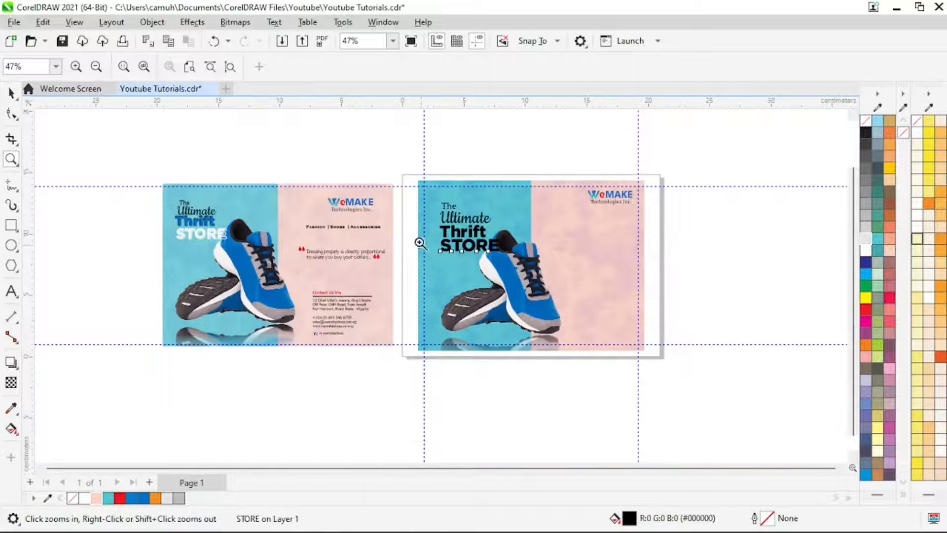
pyautogui.scroll(3, 506, 212)
pyautogui.press('space')
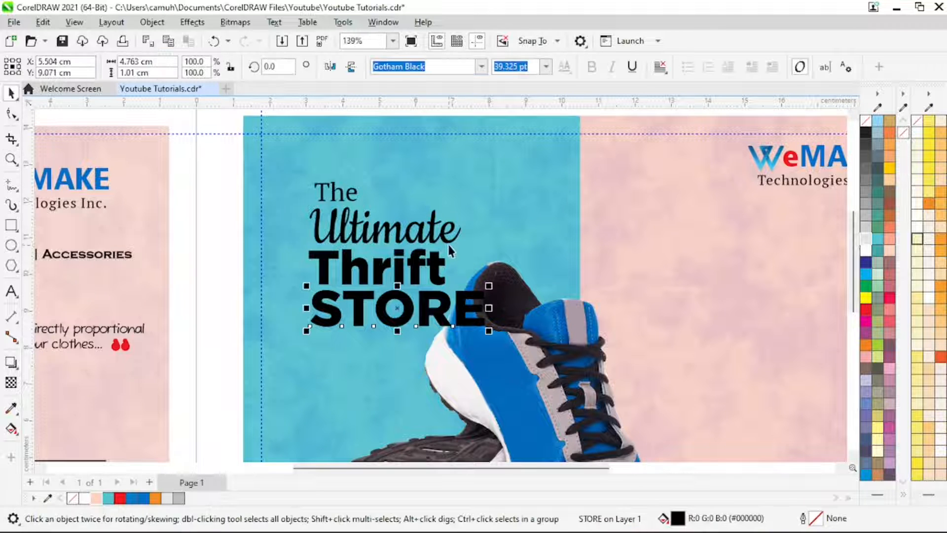
pyautogui.press('z')
pyautogui.moveTo(195, 147); pyautogui.dragTo(544, 301)
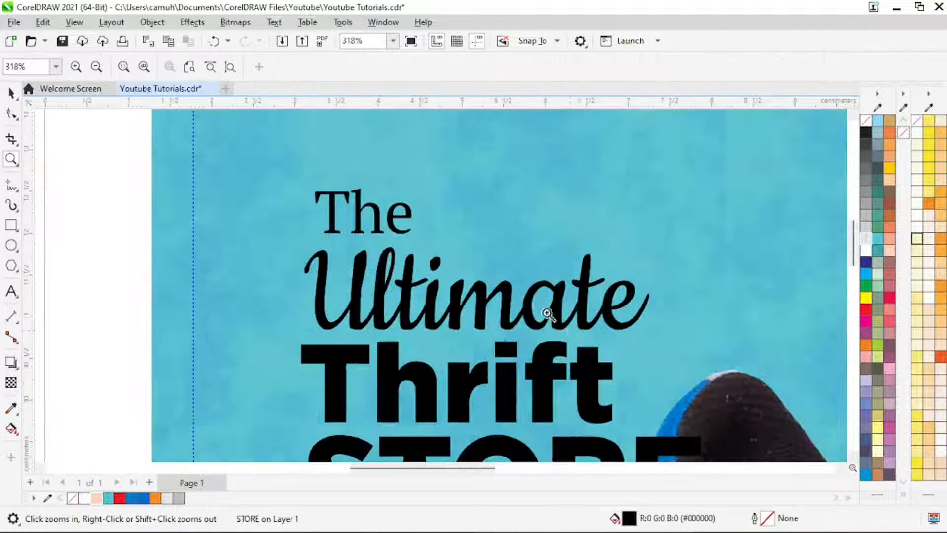
pyautogui.press('space')
pyautogui.click(581, 318)
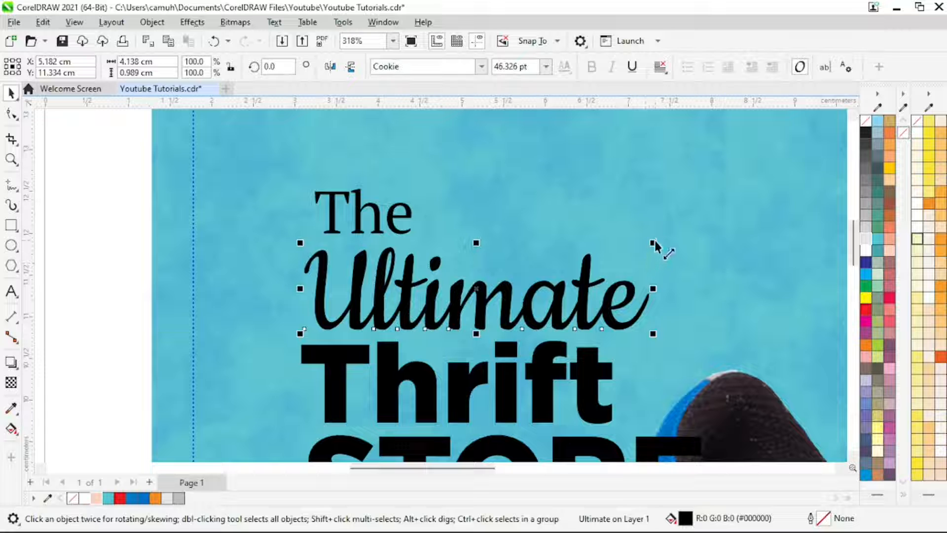
pyautogui.moveTo(653, 242); pyautogui.dragTo(567, 265)
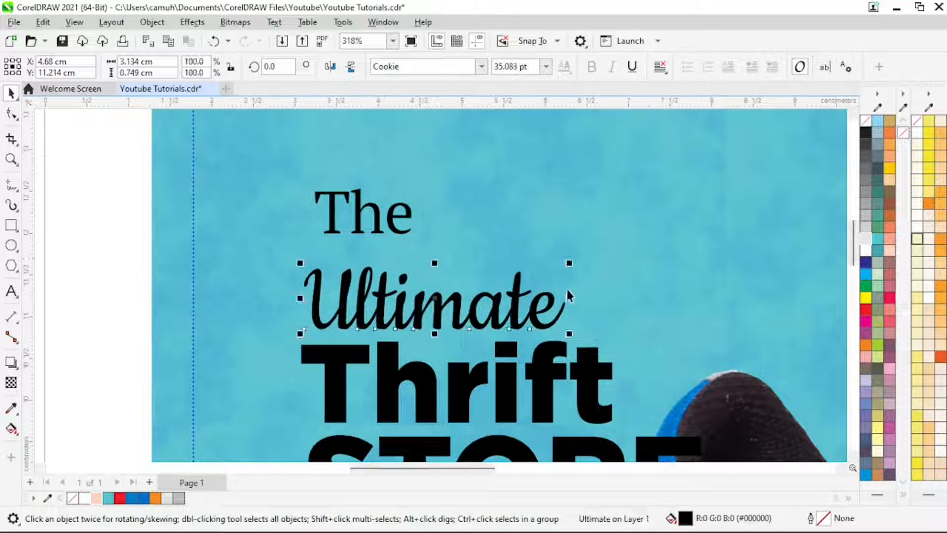
# Step: Nudge "Ultimate" down slightly toward "Thrift" and move "The" down to sit just above the start of "Ultimate"
pyautogui.press('z')
pyautogui.moveTo(93, 143); pyautogui.dragTo(751, 415)
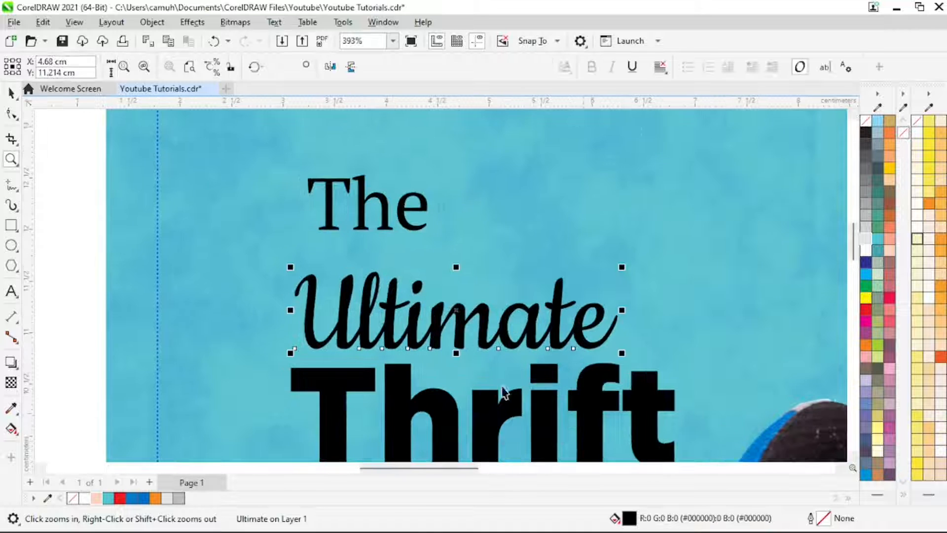
pyautogui.press('Down')
pyautogui.press('Down')
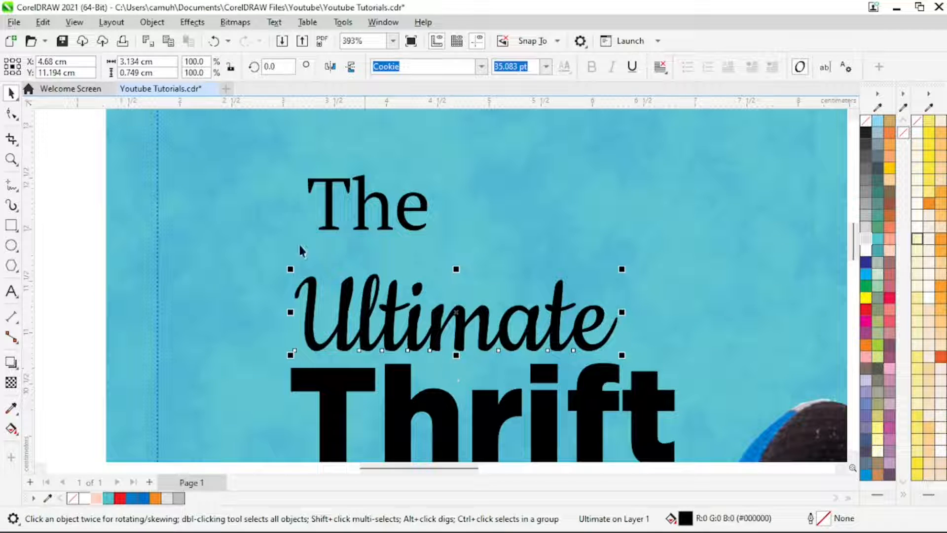
pyautogui.click(416, 228)
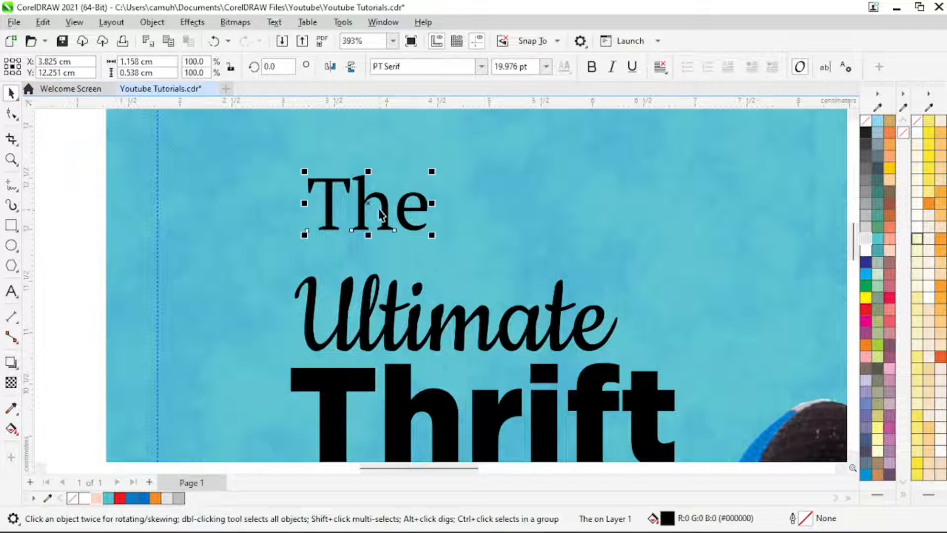
pyautogui.moveTo(380, 215); pyautogui.dragTo(372, 248)
pyautogui.press('z')
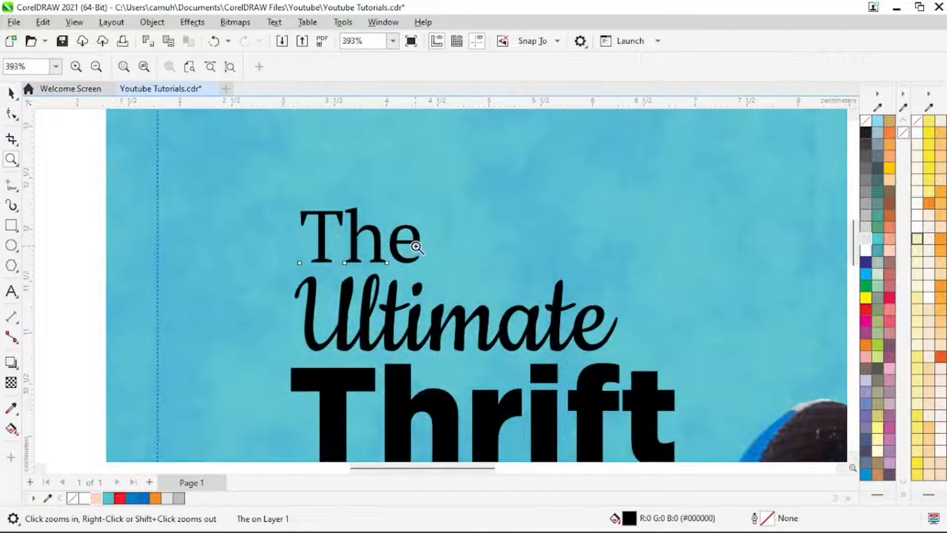
pyautogui.scroll(-3, 478, 334)
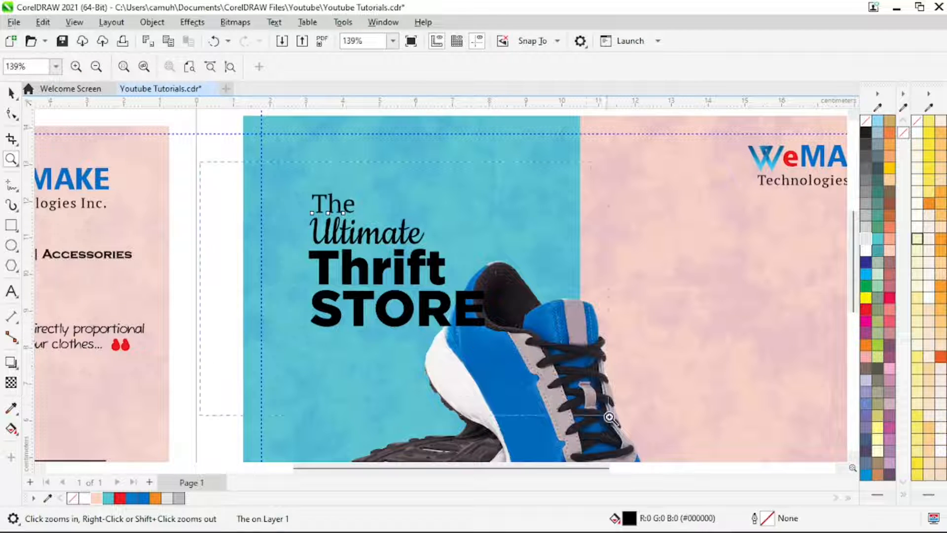
pyautogui.scroll(1, 609, 417)
pyautogui.press('space')
pyautogui.click(193, 209)
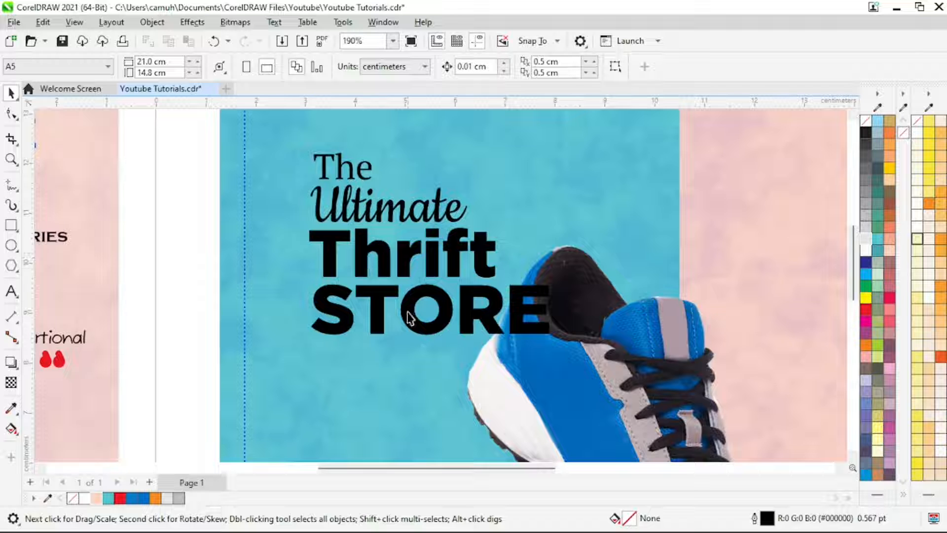
# Step: Fill the word "STORE" with white
pyautogui.press('z')
pyautogui.rightClick(513, 388)
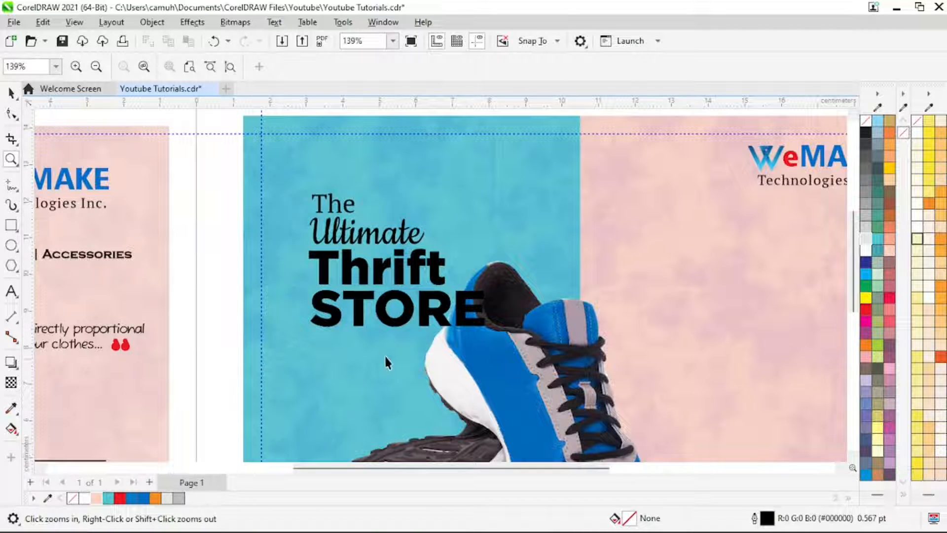
pyautogui.press('space')
pyautogui.click(357, 313)
pyautogui.click(866, 252)
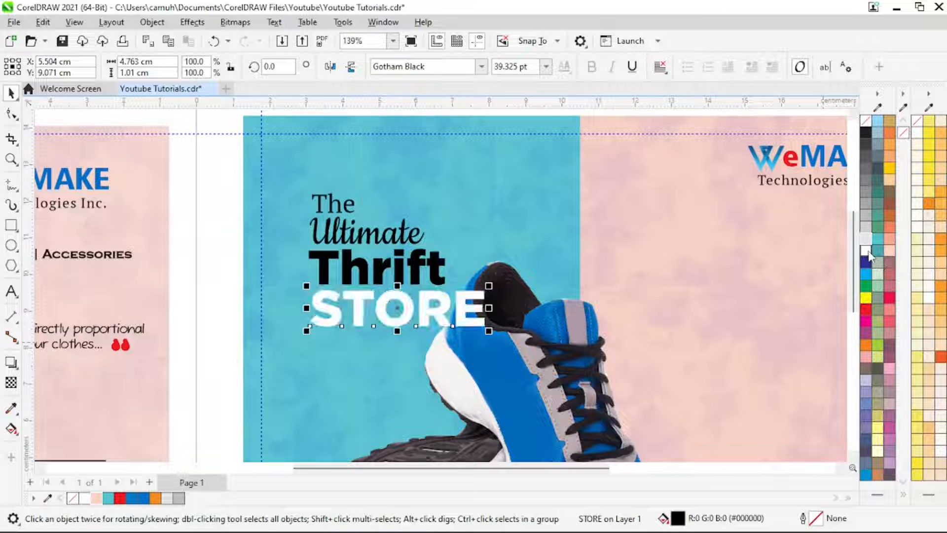
pyautogui.click(200, 273)
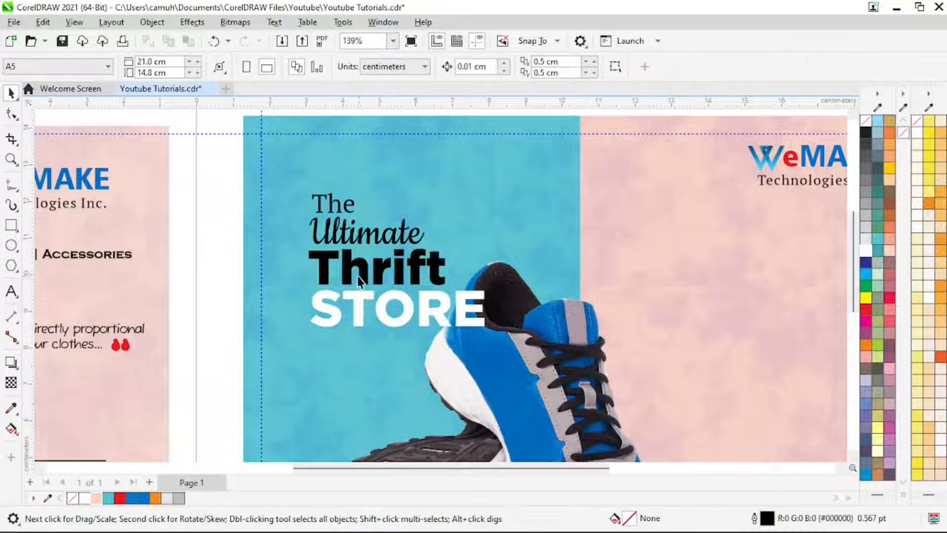
# Step: Sample the blue from the upright shoe and add it to the document palette
pyautogui.click(348, 266)
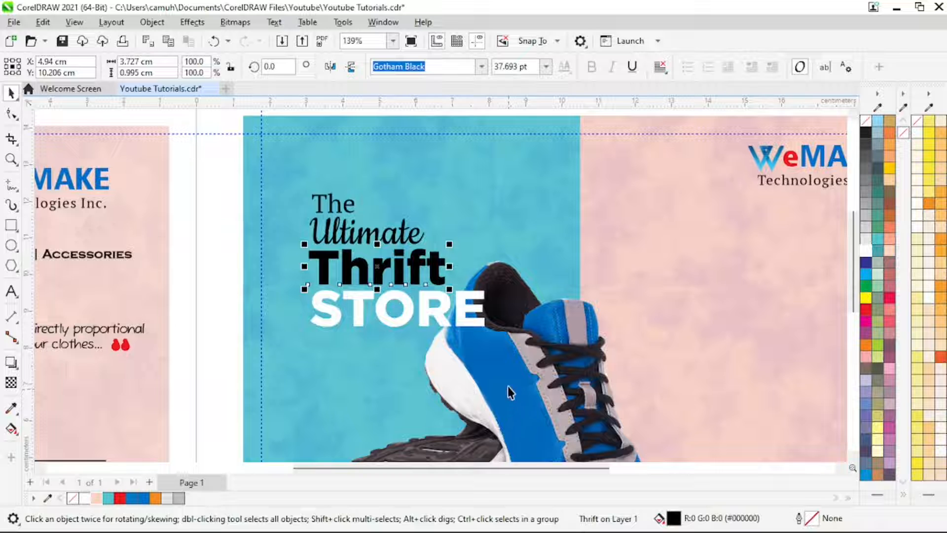
pyautogui.press('z')
pyautogui.rightClick(520, 374)
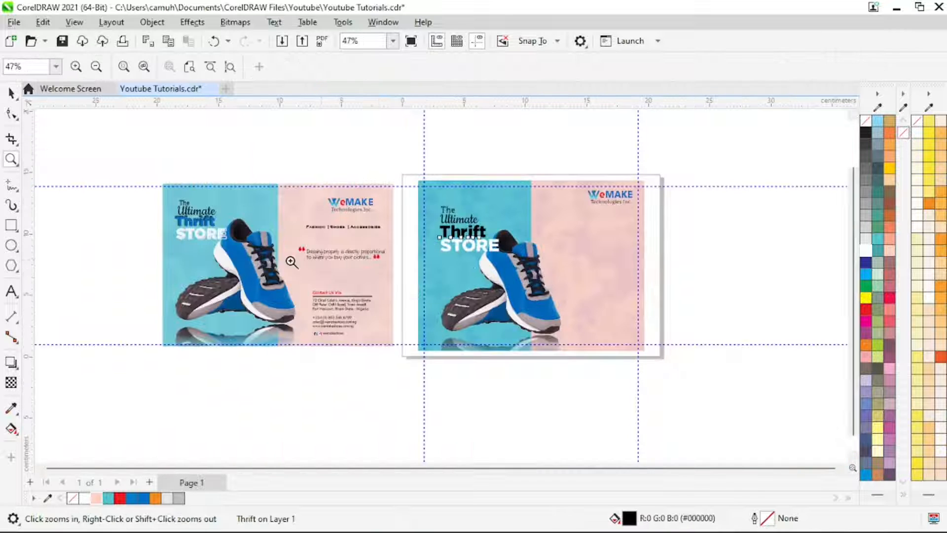
pyautogui.moveTo(416, 214); pyautogui.dragTo(575, 330)
pyautogui.press('space')
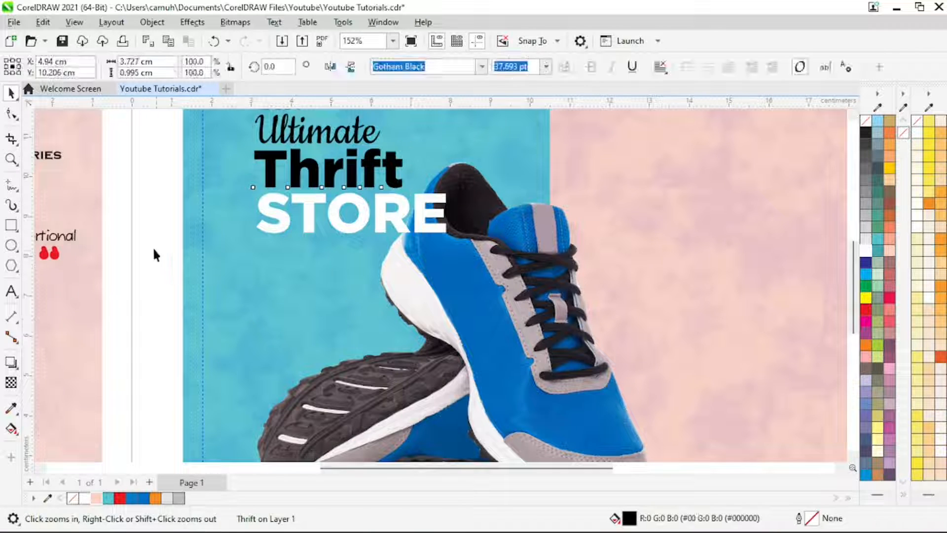
pyautogui.click(154, 254)
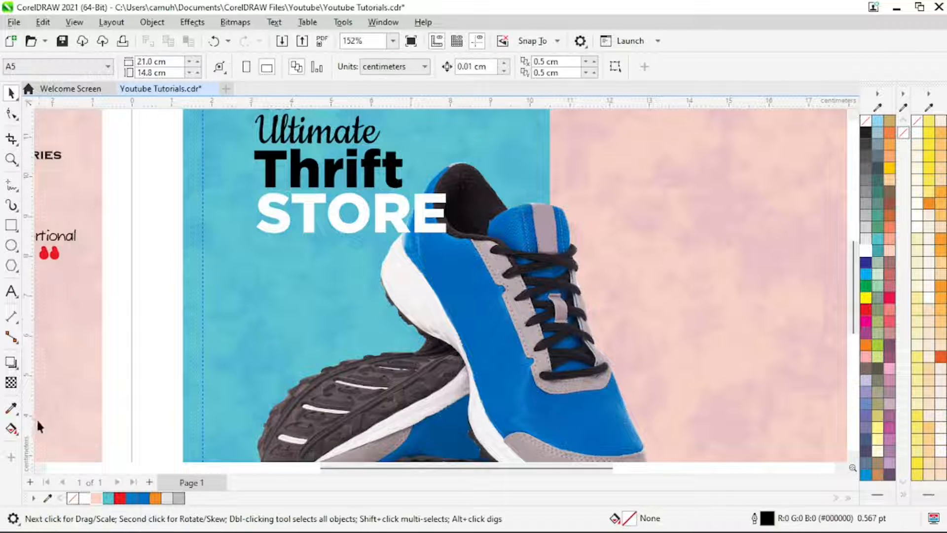
pyautogui.click(11, 408)
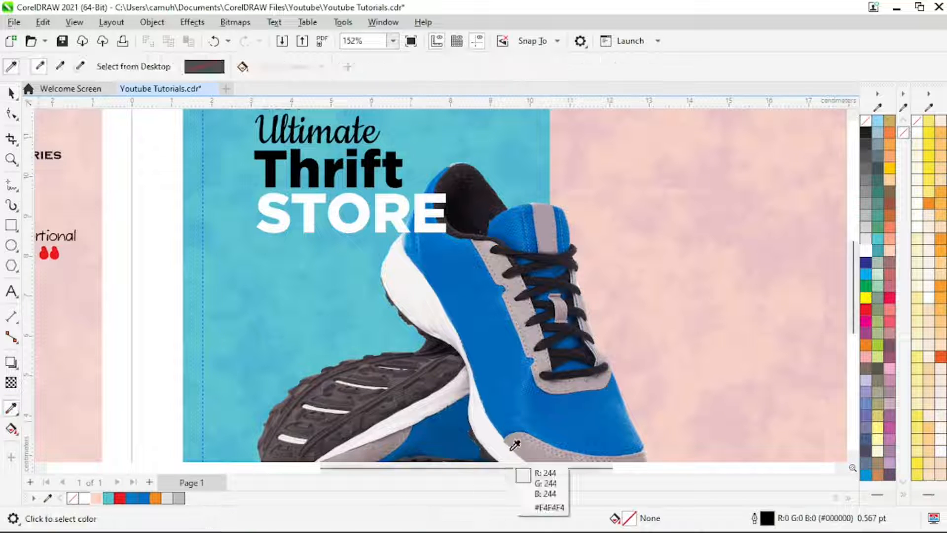
pyautogui.click(503, 355)
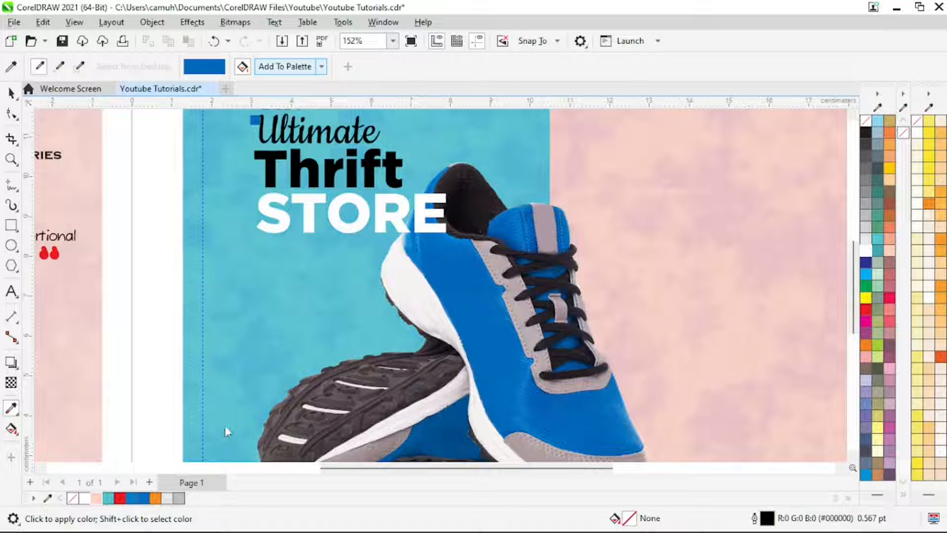
pyautogui.click(203, 499)
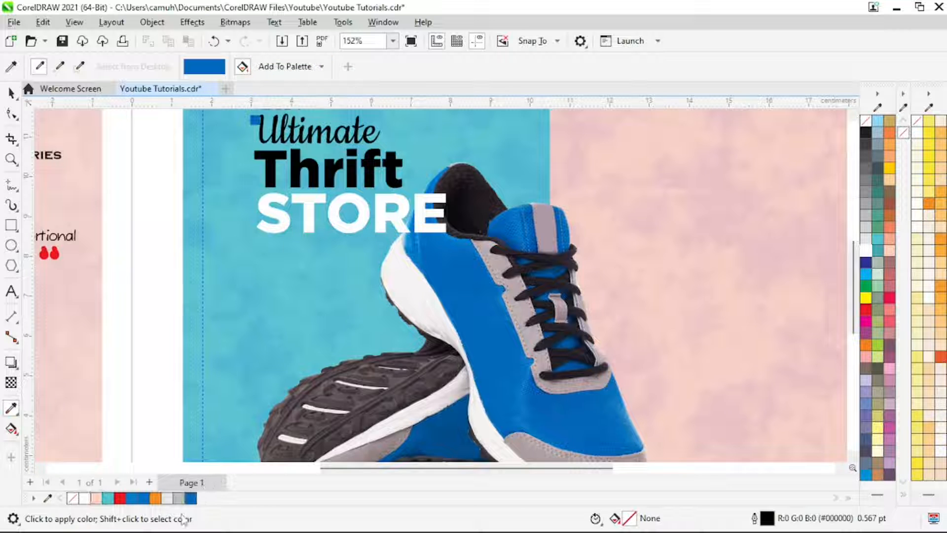
# Step: Fill the word "Thrift" with the blue sampled from the shoe (#0068BD)
pyautogui.click(11, 93)
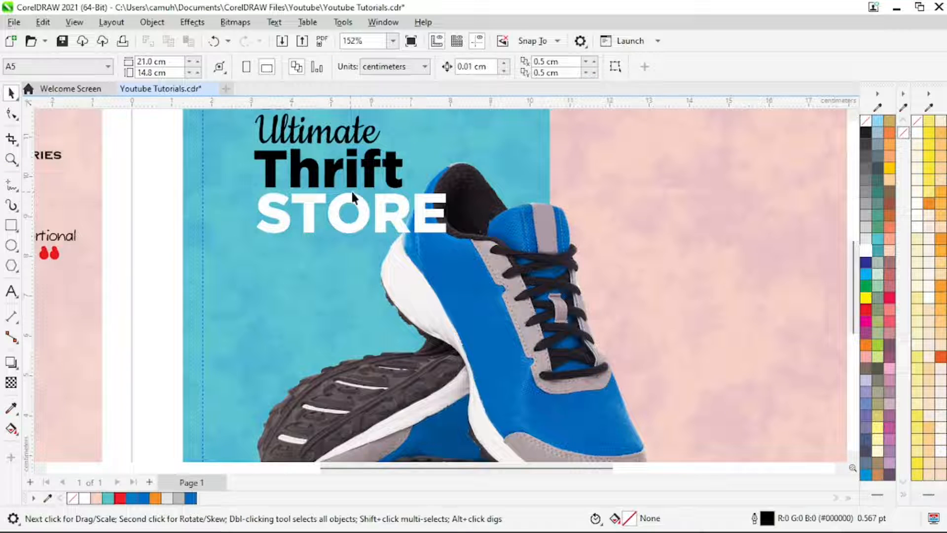
pyautogui.click(299, 163)
pyautogui.click(191, 498)
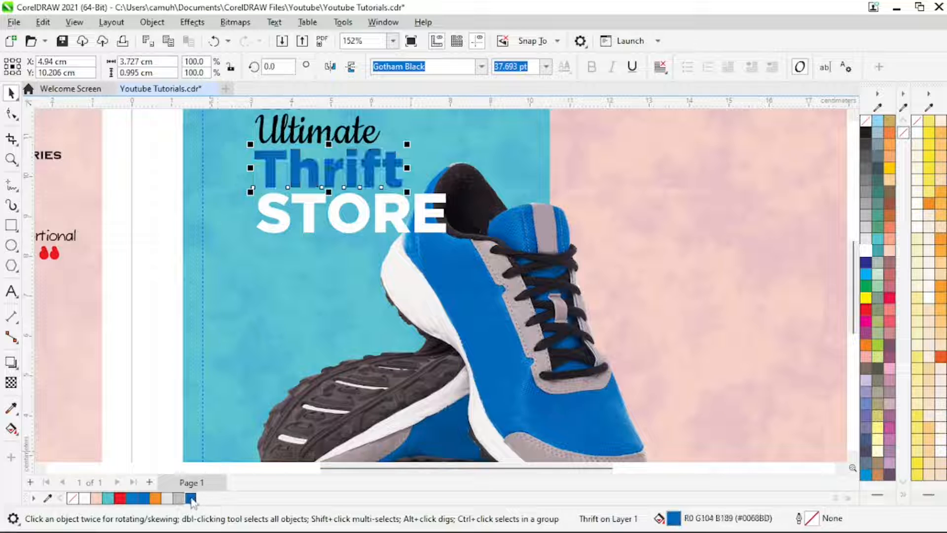
pyautogui.press('z')
pyautogui.rightClick(372, 314)
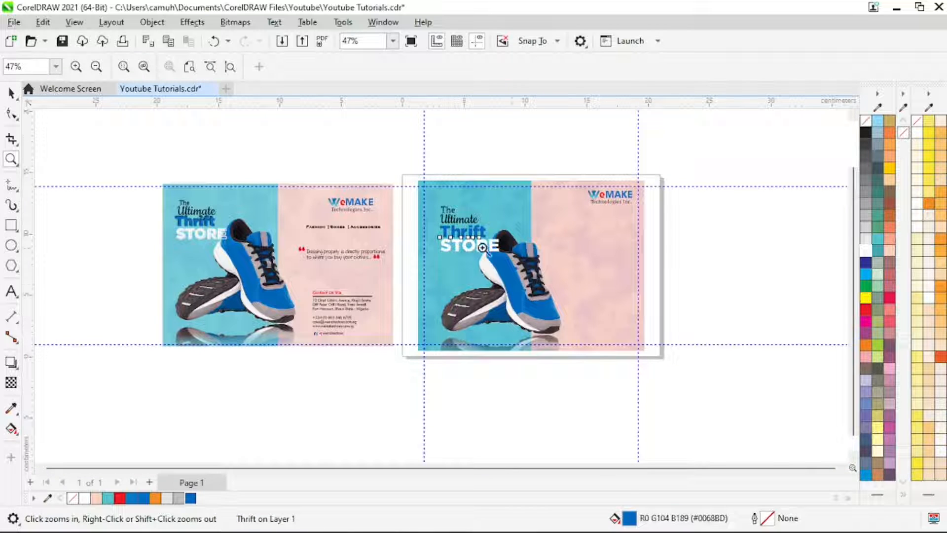
pyautogui.moveTo(539, 269); pyautogui.dragTo(385, 176)
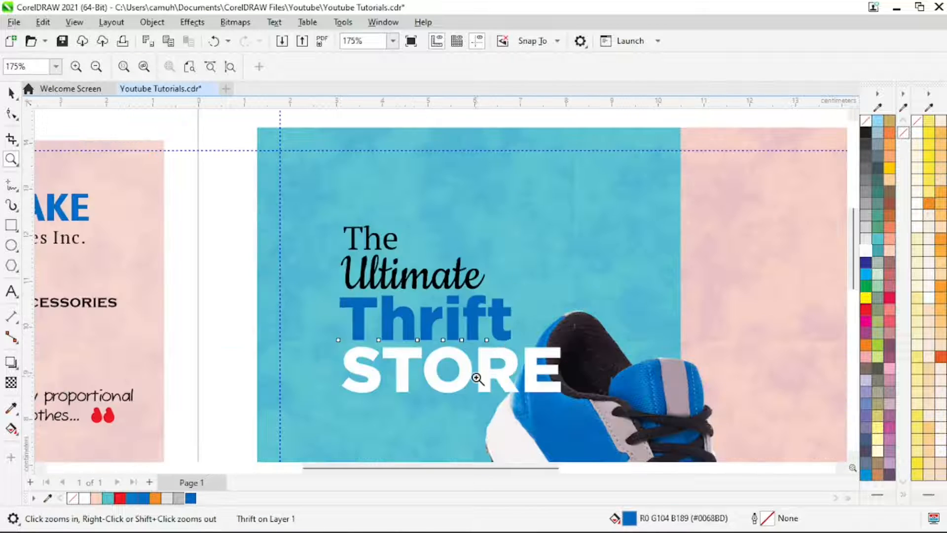
pyautogui.press('space')
pyautogui.click(256, 313)
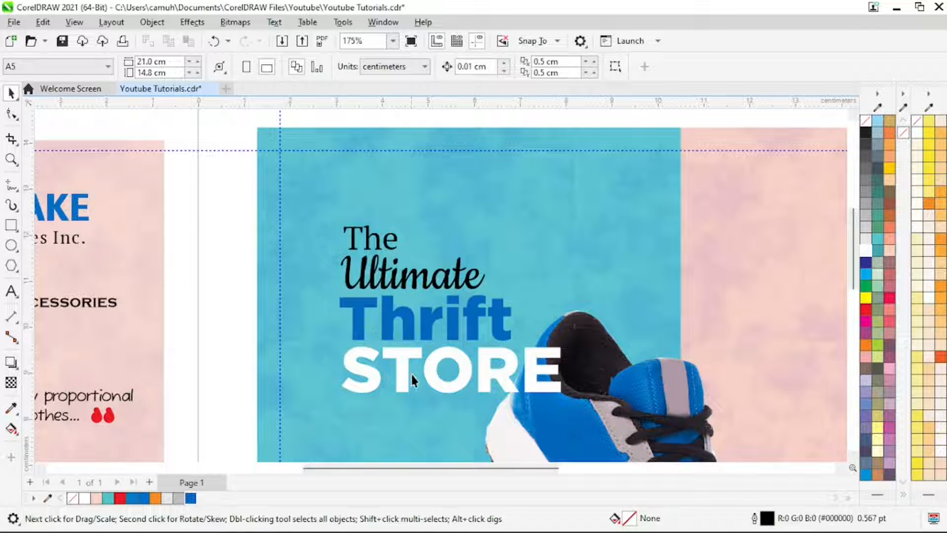
# Step: Apply a black Multiply drop shadow to "Thrift" with opacity 50 and feathering 15, directed from its centre to its right edge
pyautogui.press('space')
pyautogui.moveTo(255, 268); pyautogui.dragTo(658, 391)
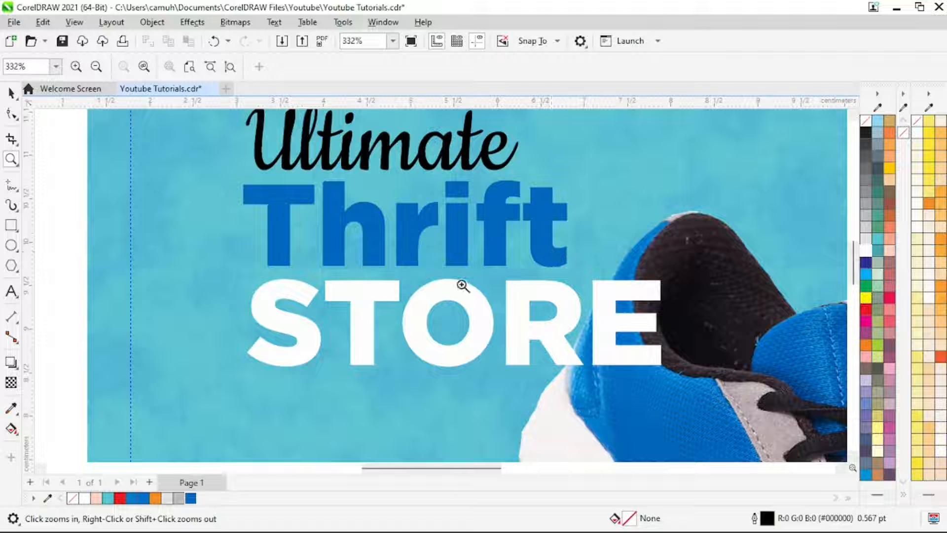
pyautogui.press('space')
pyautogui.click(285, 215)
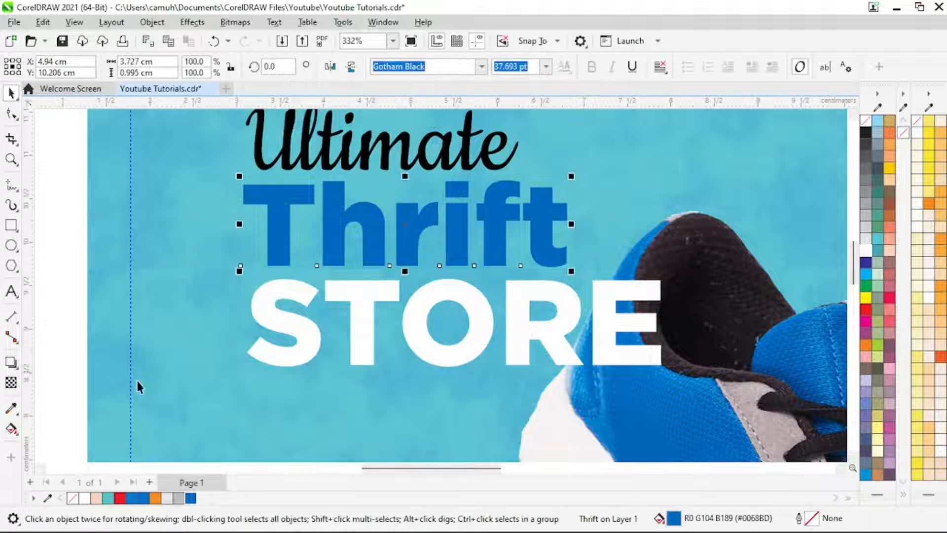
pyautogui.click(9, 362)
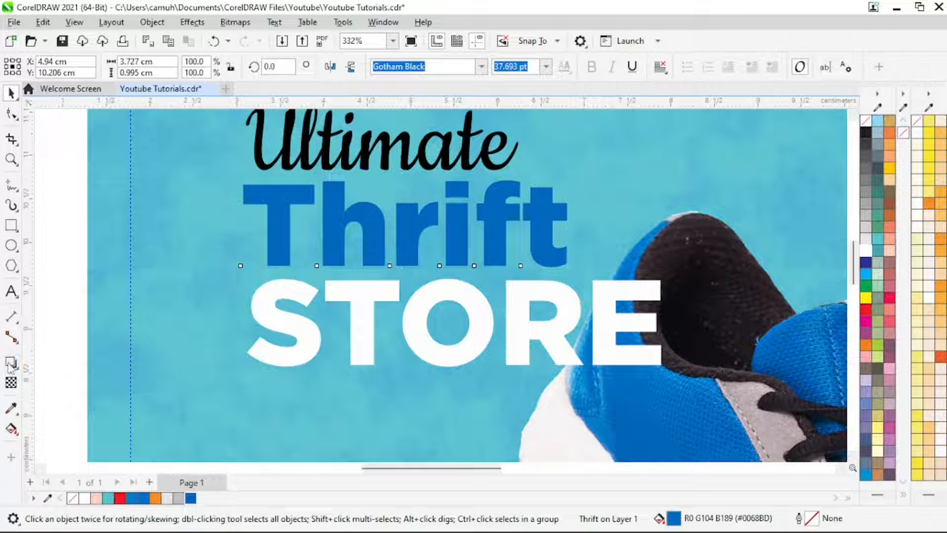
pyautogui.moveTo(335, 227); pyautogui.dragTo(405, 225)
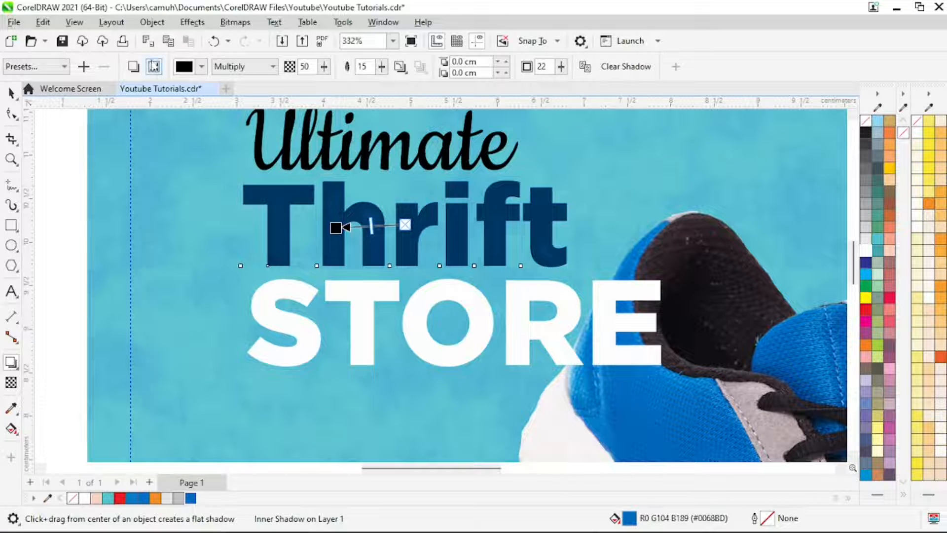
pyautogui.click(139, 69)
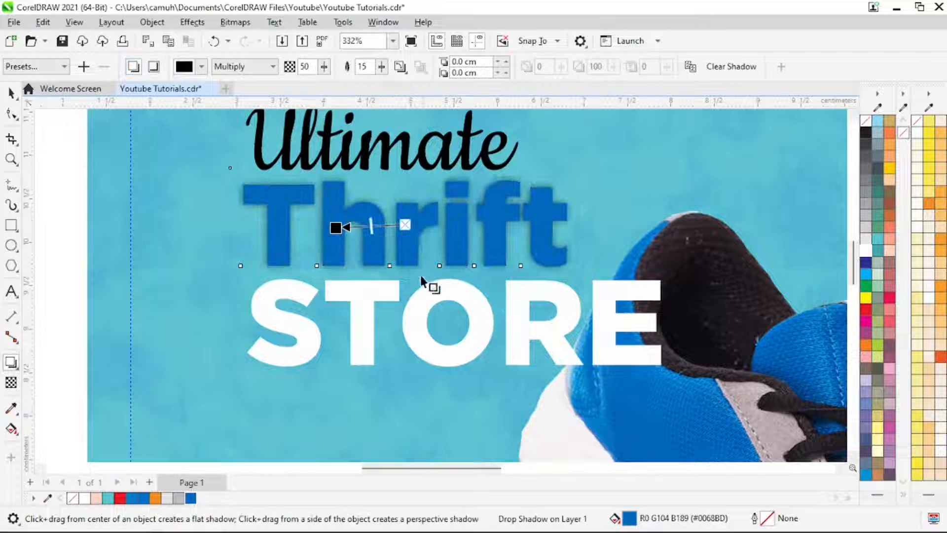
pyautogui.moveTo(337, 227); pyautogui.dragTo(567, 224)
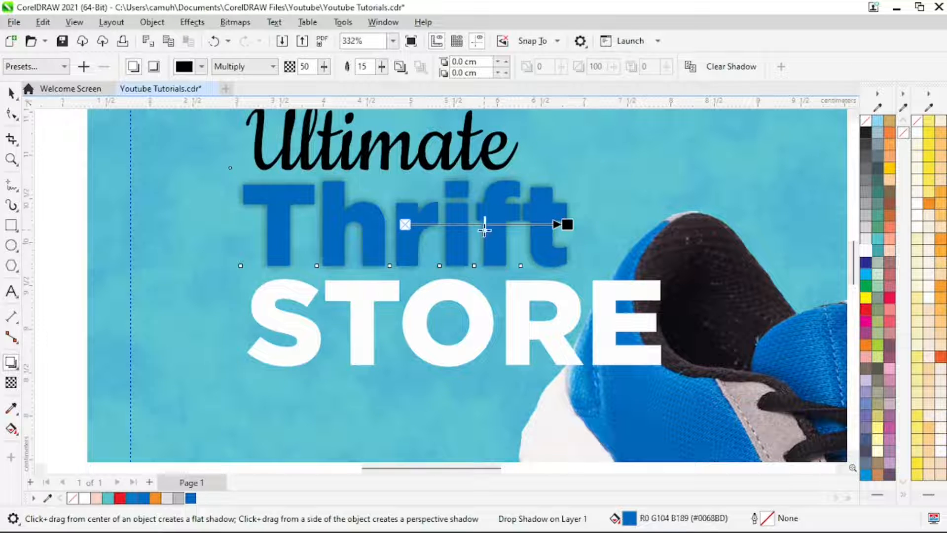
# Step: Set the drop shadow on the word Thrift to an opacity of 70 and a feathering of 7
pyautogui.moveTo(485, 224); pyautogui.dragTo(515, 225)
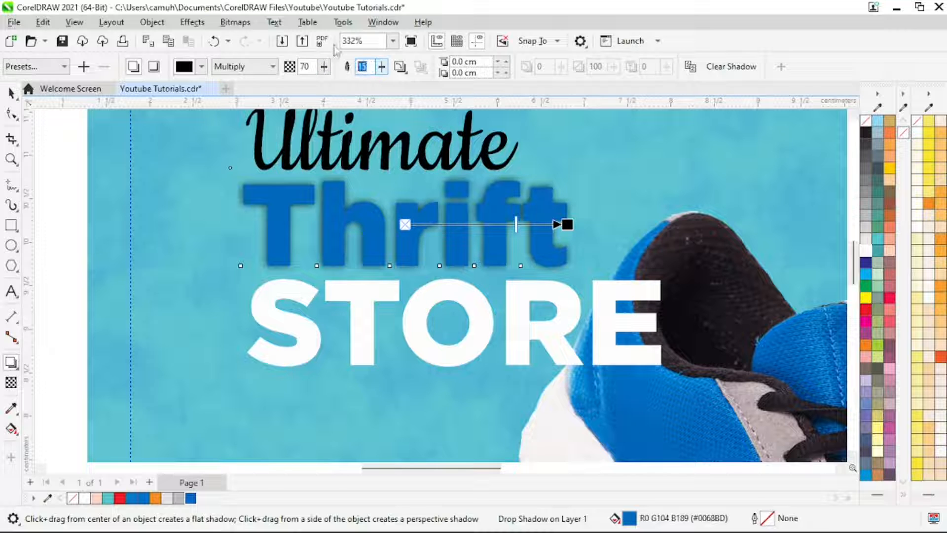
pyautogui.press('Return')
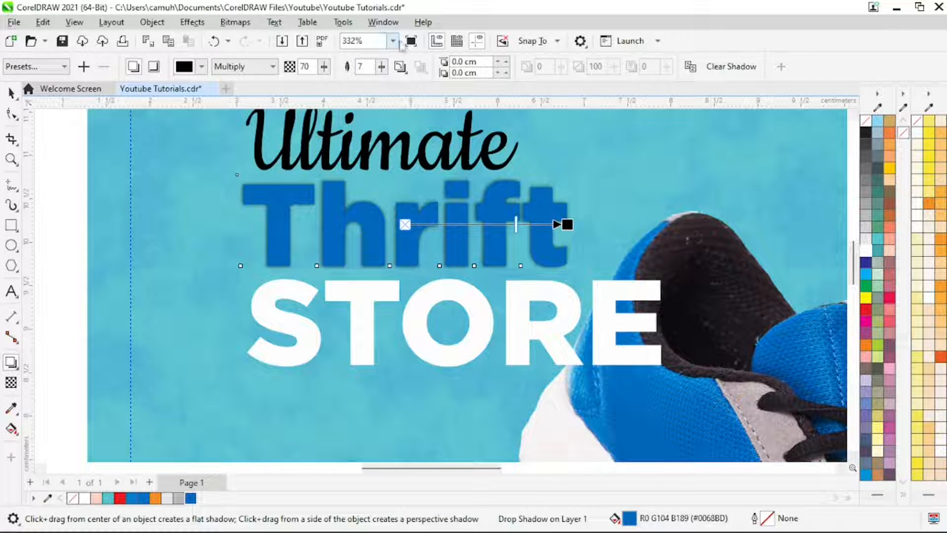
pyautogui.click(16, 118)
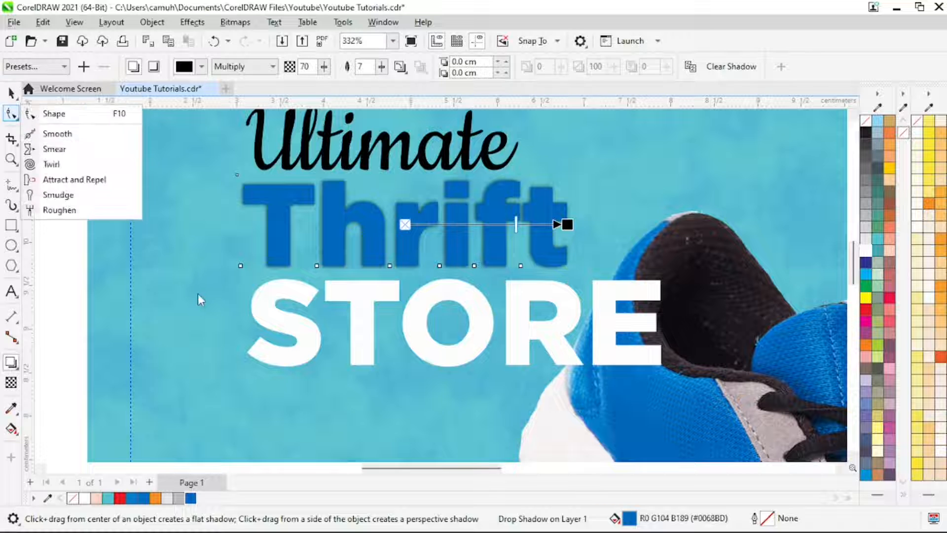
pyautogui.click(11, 93)
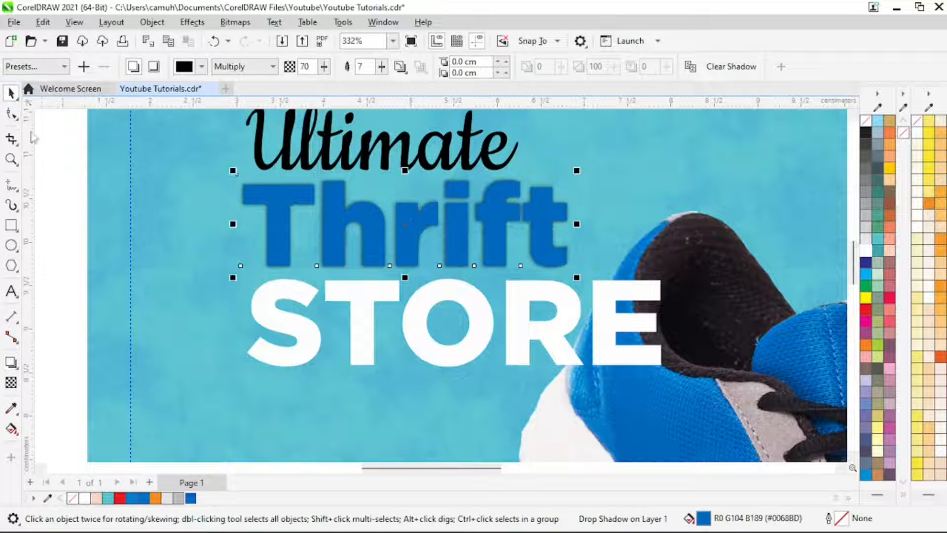
pyautogui.click(58, 198)
# Step: Apply a drop shadow from the centre of the word STORE with zero offset and an opacity of 72
pyautogui.click(308, 347)
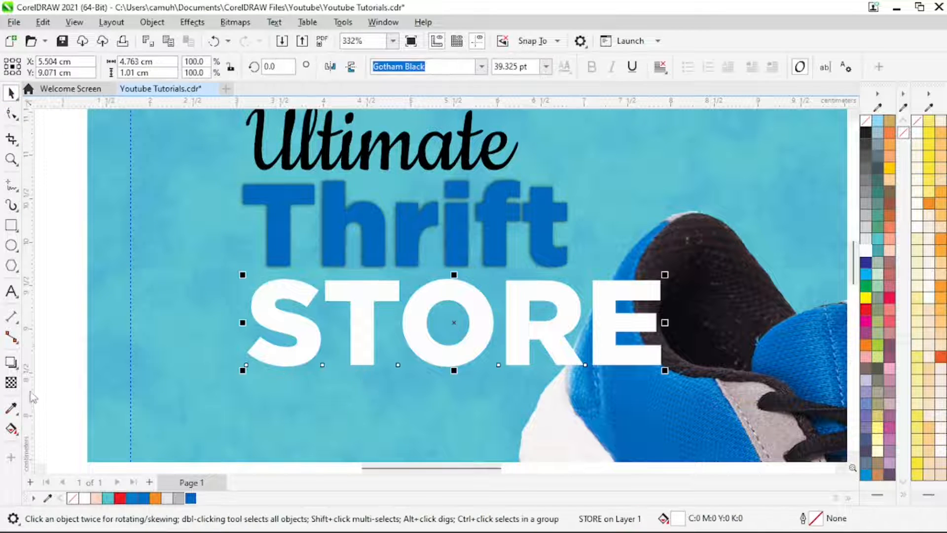
pyautogui.click(11, 362)
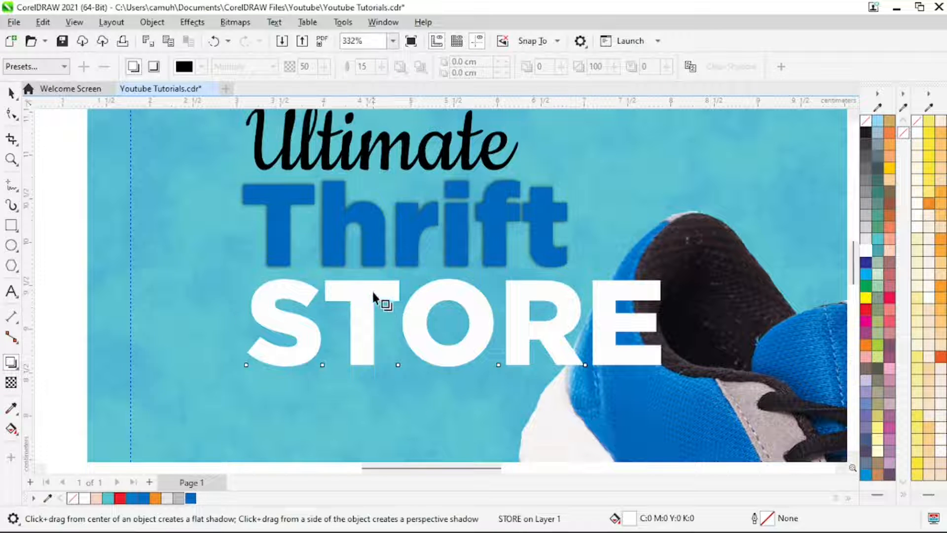
pyautogui.moveTo(370, 364); pyautogui.dragTo(386, 382)
pyautogui.hotkey('ctrl', 'z')
pyautogui.moveTo(454, 279); pyautogui.dragTo(435, 329)
pyautogui.moveTo(419, 317); pyautogui.dragTo(660, 323)
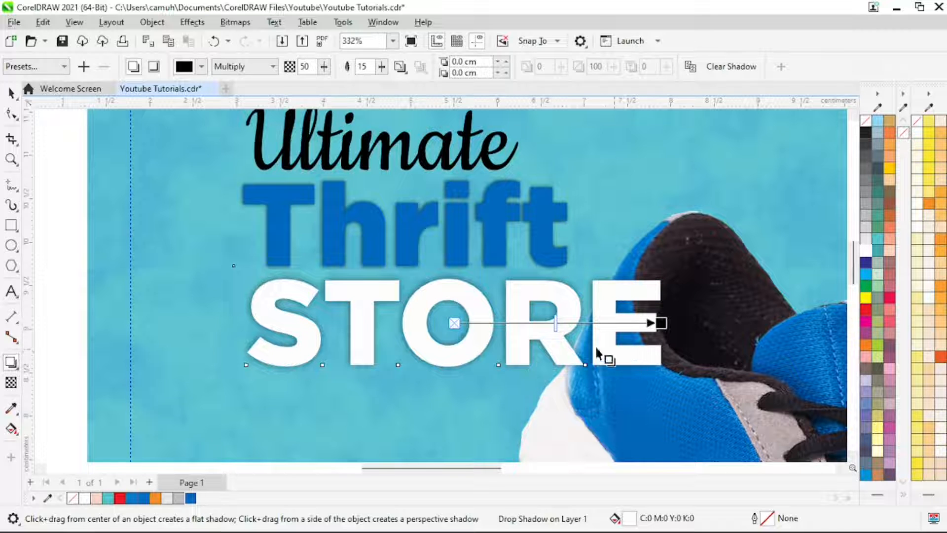
pyautogui.moveTo(561, 325); pyautogui.dragTo(599, 324)
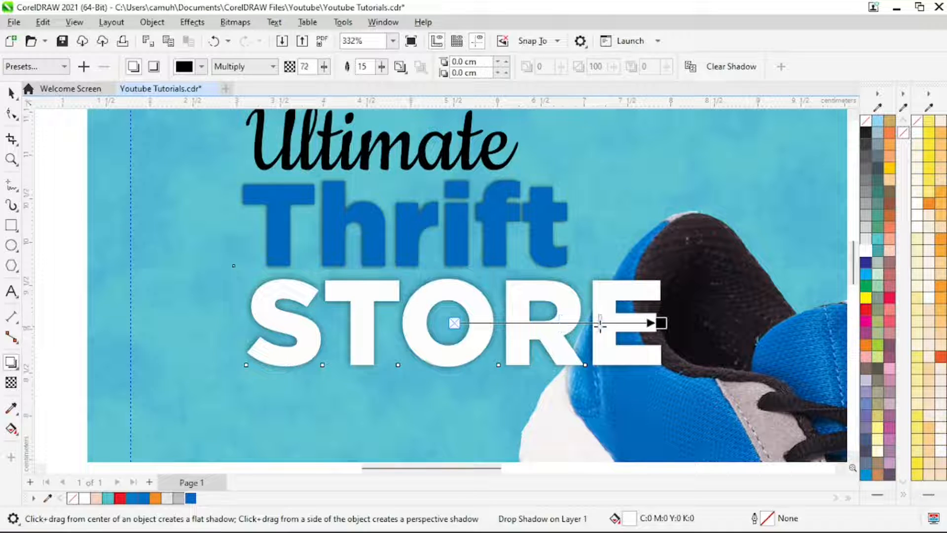
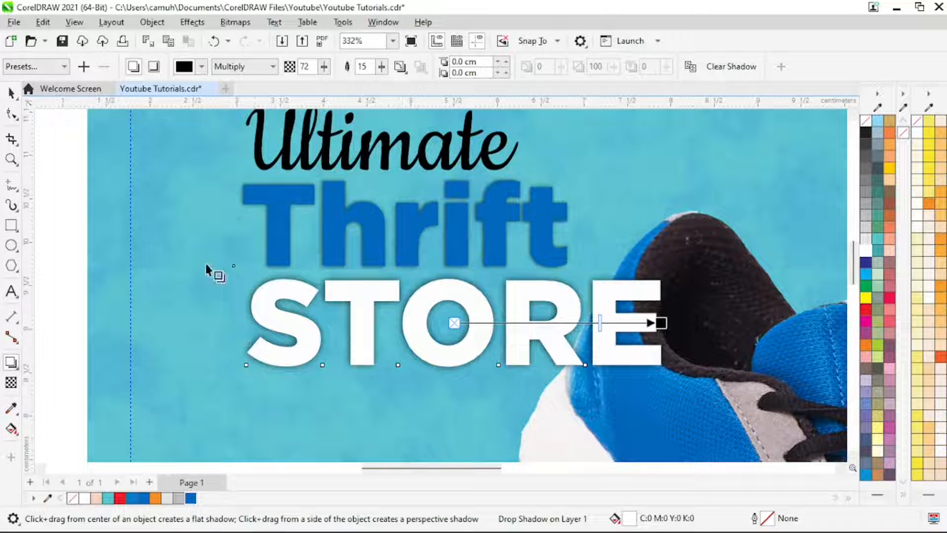
# Step: Switch the STORE shadow to an inner shadow with an opacity of 42 and a width of 4
pyautogui.click(154, 67)
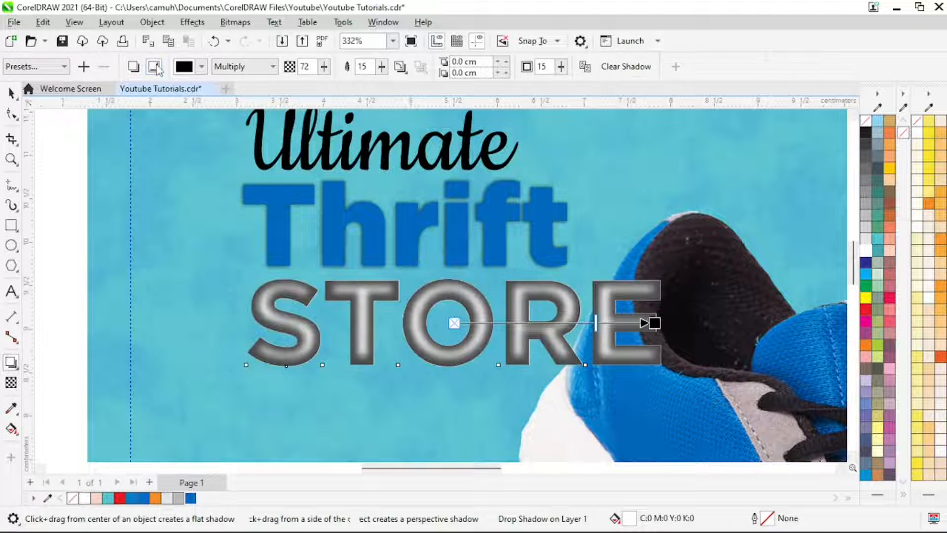
pyautogui.moveTo(597, 327); pyautogui.dragTo(561, 327)
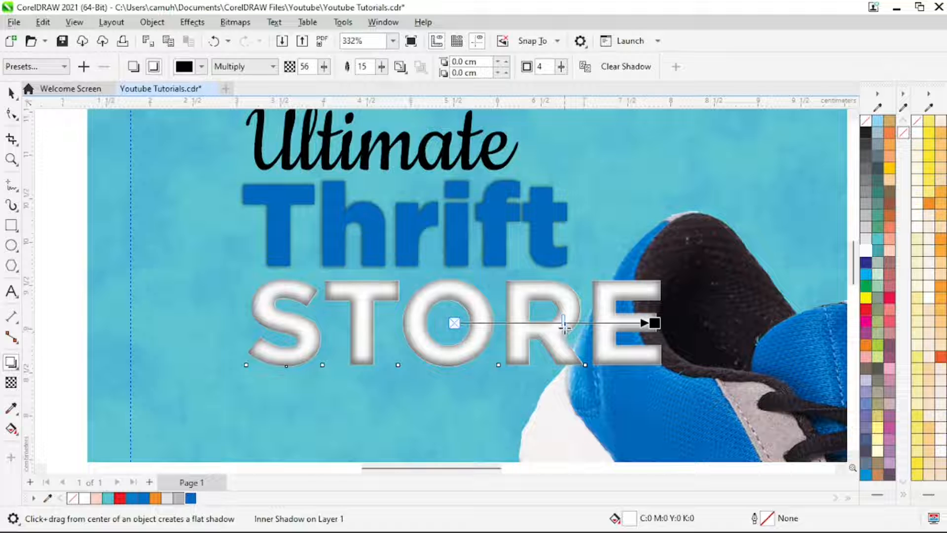
pyautogui.moveTo(555, 327); pyautogui.dragTo(552, 327)
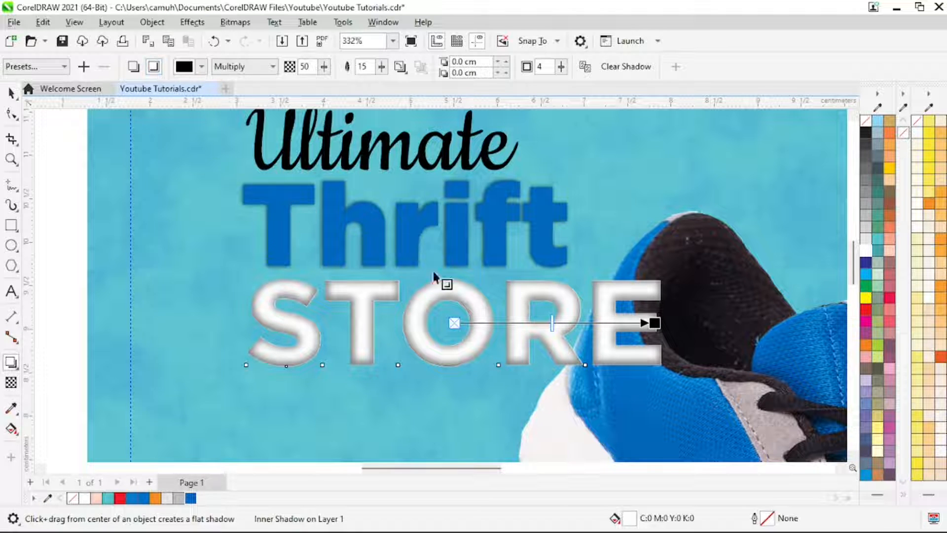
pyautogui.moveTo(554, 324); pyautogui.dragTo(545, 326)
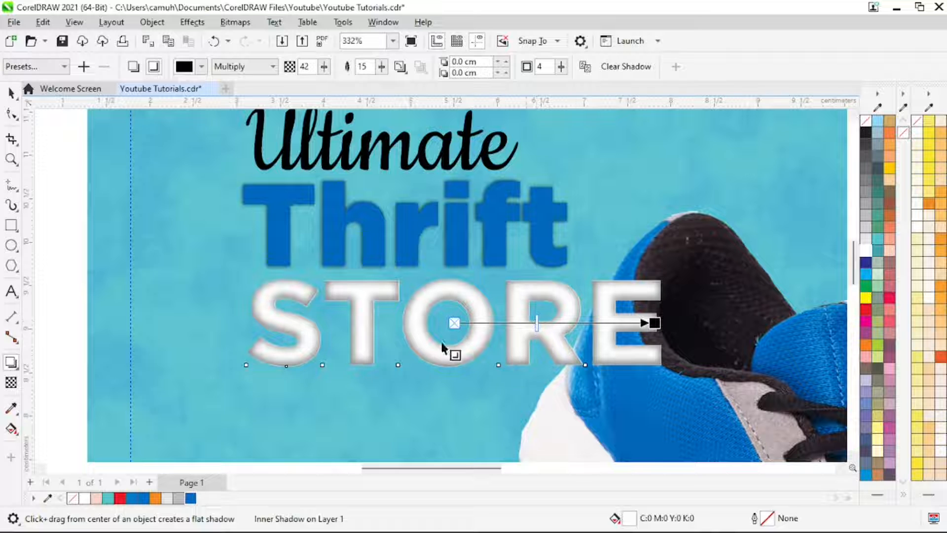
pyautogui.click(11, 93)
pyautogui.click(72, 179)
# Step: Set the inner shadow on STORE to a feathering of 20, an opacity of 34 and a width of 7
pyautogui.press('z')
pyautogui.rightClick(332, 224)
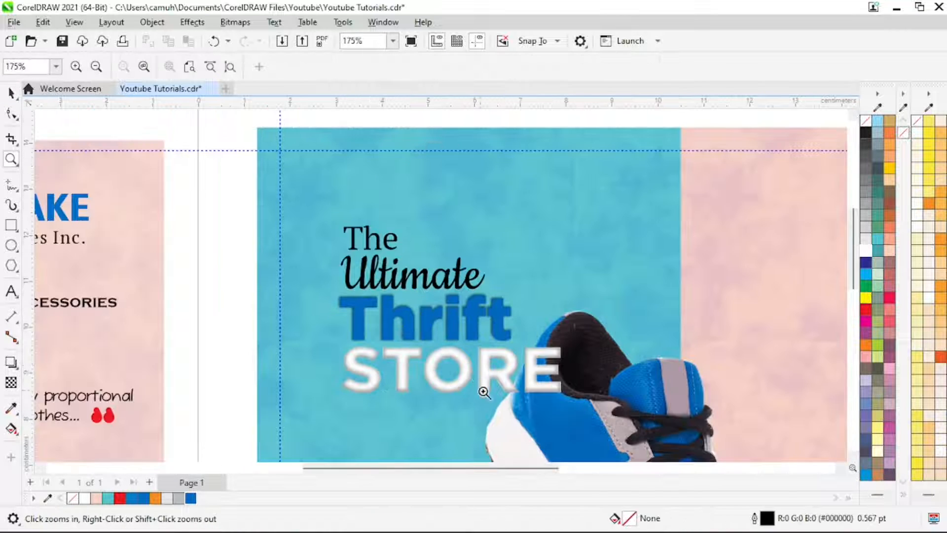
pyautogui.moveTo(247, 270); pyautogui.dragTo(614, 434)
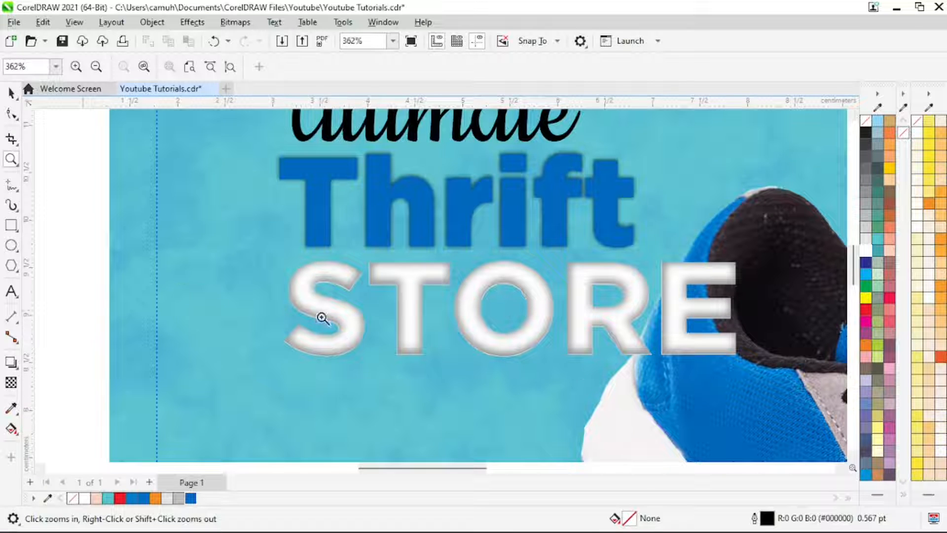
pyautogui.press('space')
pyautogui.click(11, 363)
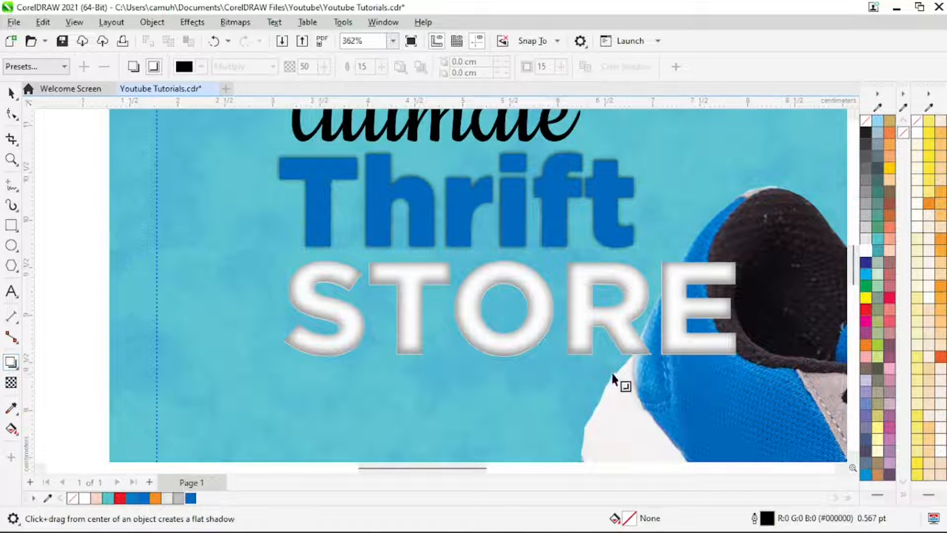
pyautogui.click(539, 325)
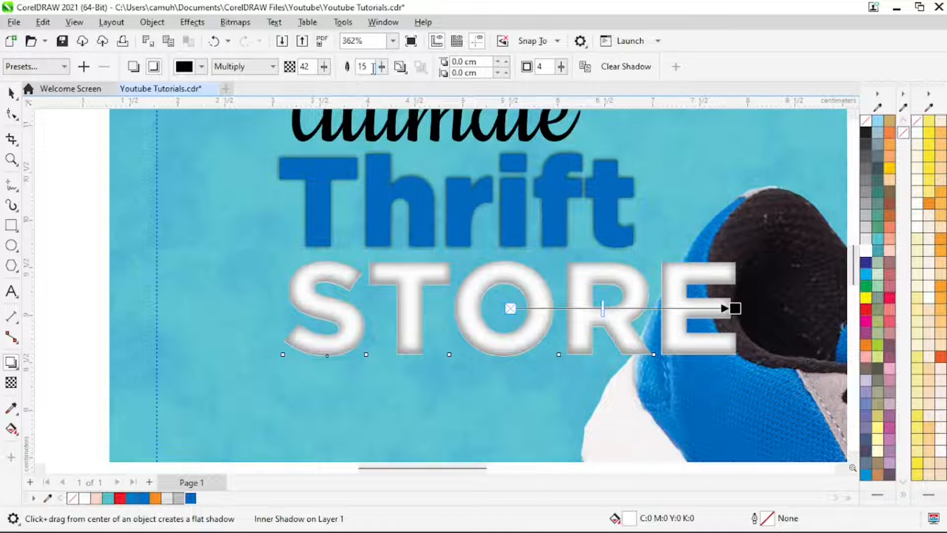
pyautogui.moveTo(369, 66); pyautogui.dragTo(339, 67)
pyautogui.press('Return')
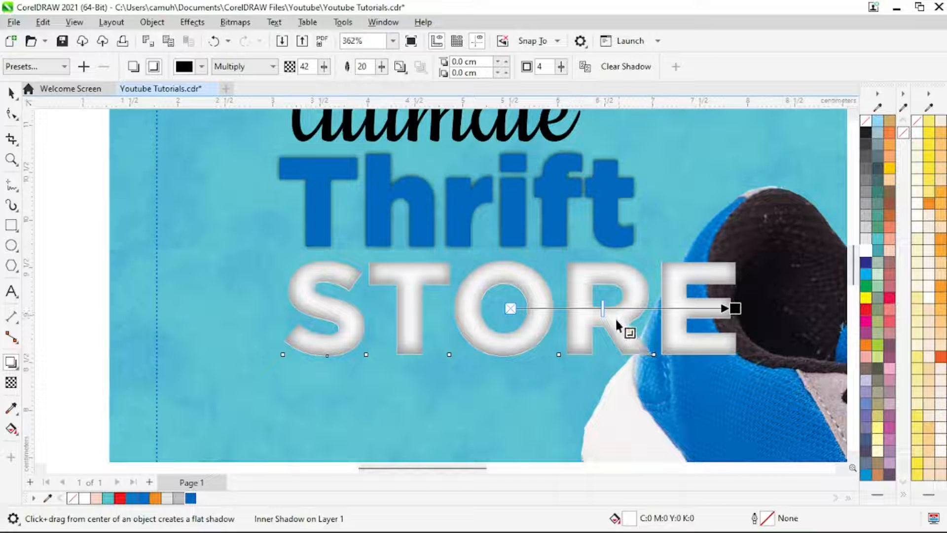
pyautogui.moveTo(603, 314); pyautogui.dragTo(577, 320)
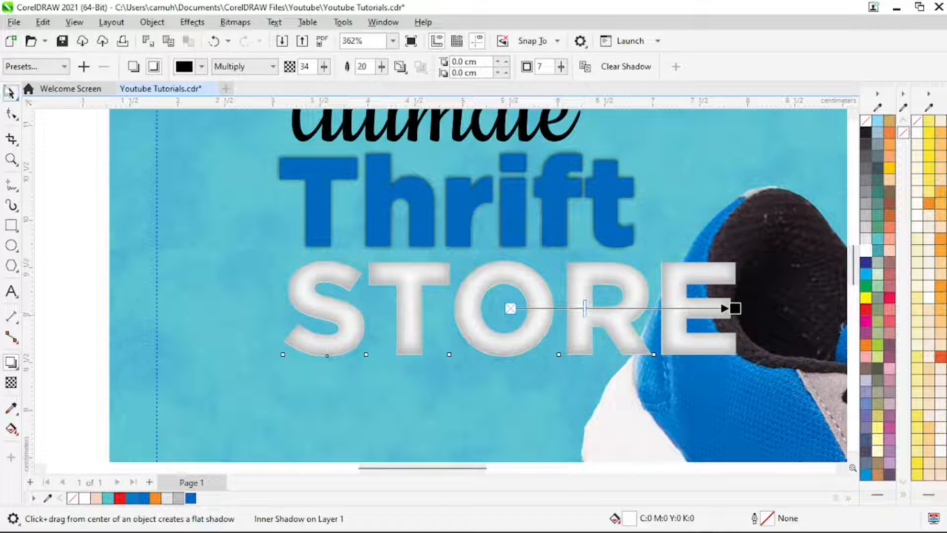
pyautogui.click(11, 92)
# Step: Compare the STORE lettering with its styling where it overlaps the shoe in the reference design beside the page
pyautogui.press('z')
pyautogui.rightClick(217, 226)
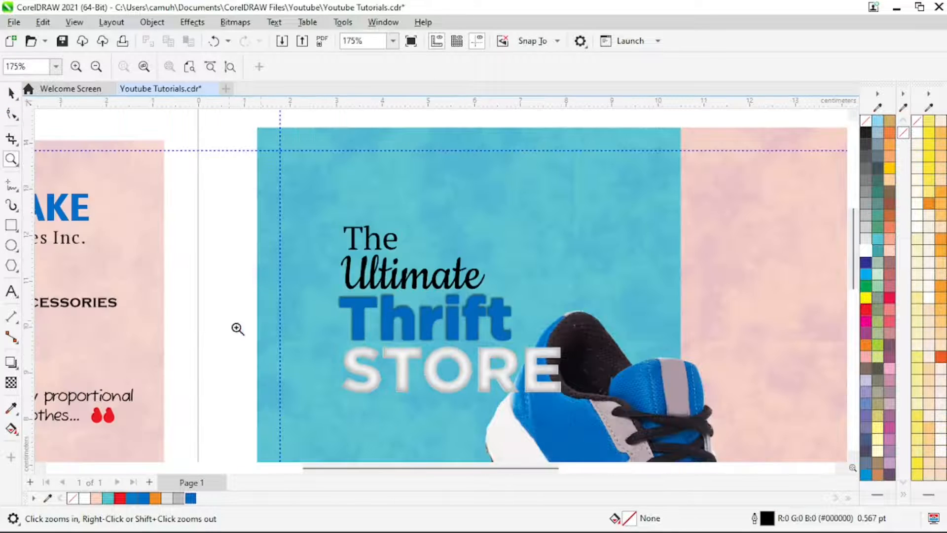
pyautogui.rightClick(366, 343)
pyautogui.moveTo(132, 207); pyautogui.dragTo(302, 273)
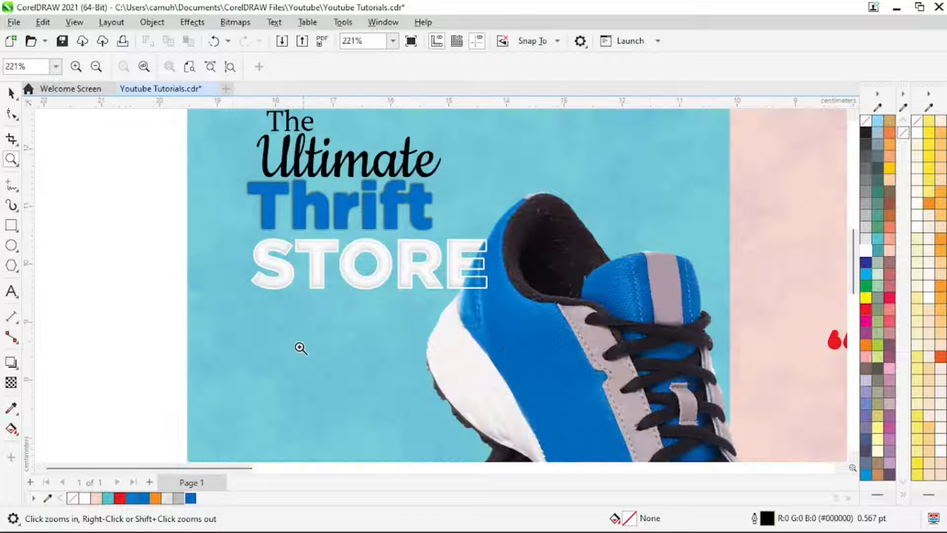
pyautogui.press('space')
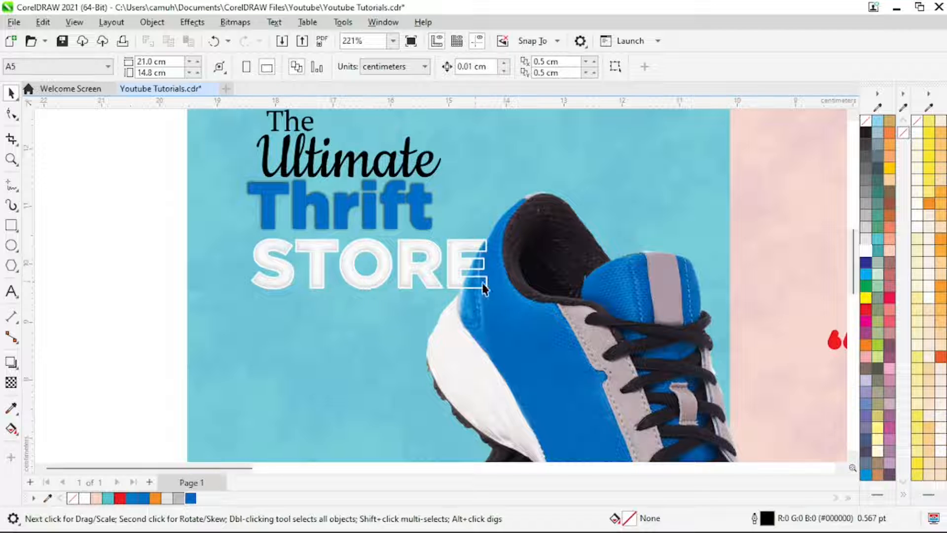
pyautogui.press('z')
pyautogui.rightClick(563, 345)
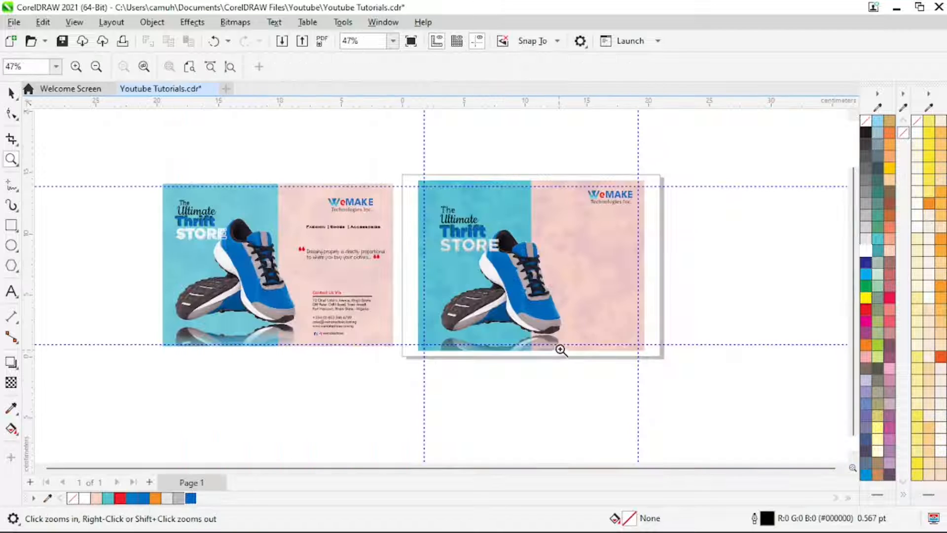
# Step: Bring the shoe image to the front of the page
pyautogui.press('space')
pyautogui.press('z')
pyautogui.click(602, 395)
pyautogui.press('space')
pyautogui.click(556, 331)
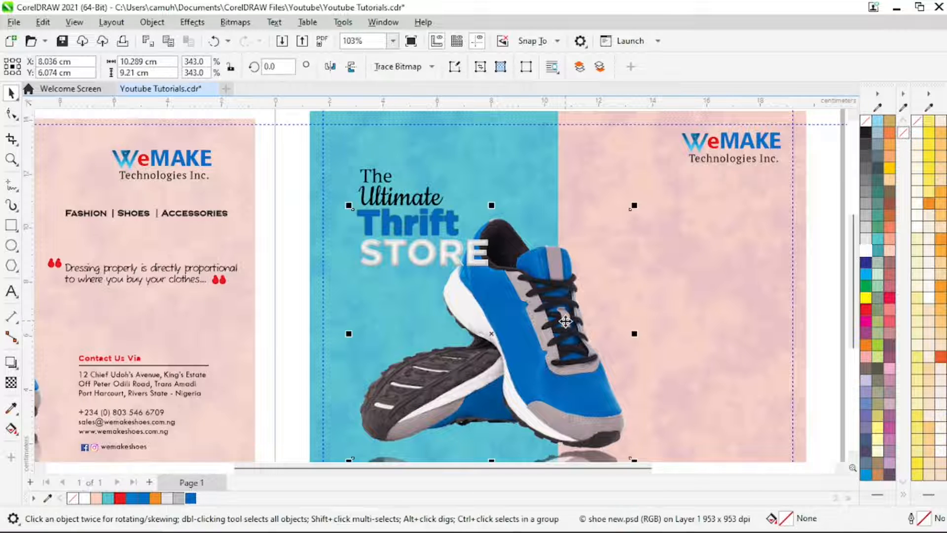
pyautogui.hotkey('ctrl', 'Home')
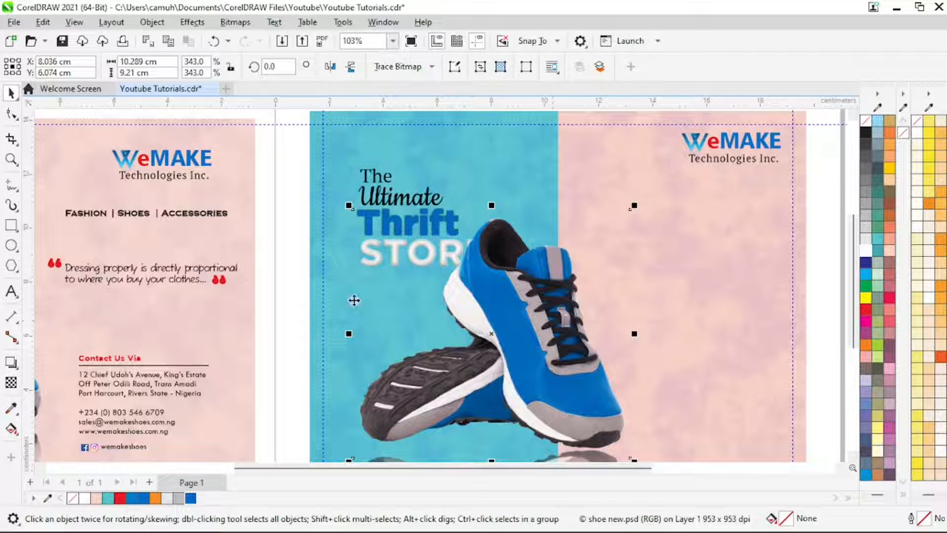
# Step: Bring the word STORE with its inner shadow in front of the shoe image
pyautogui.press('z')
pyautogui.click(431, 272)
pyautogui.press('space')
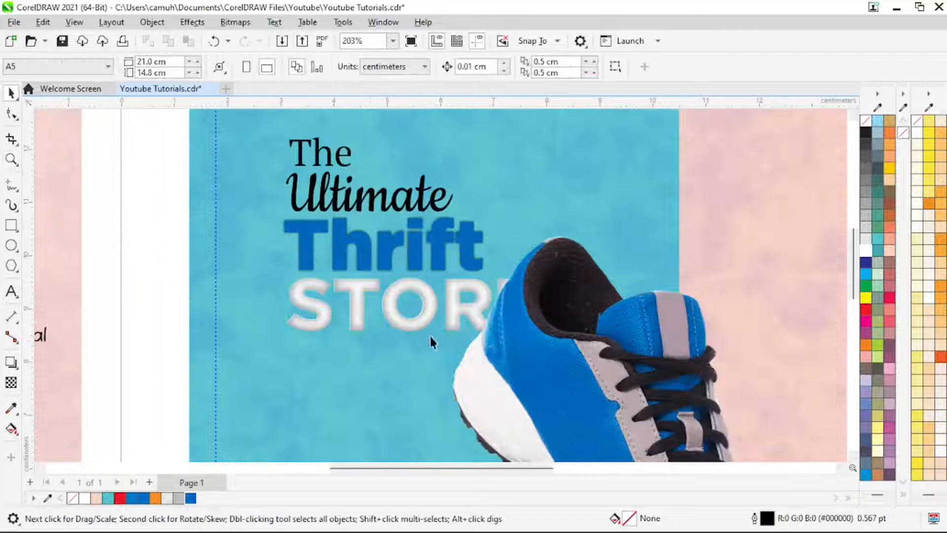
pyautogui.click(322, 312)
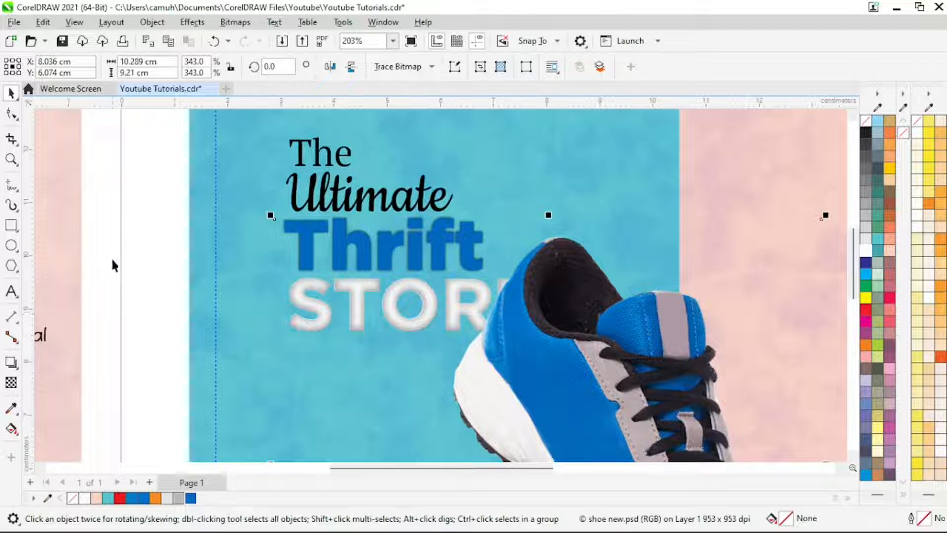
pyautogui.moveTo(122, 255); pyautogui.dragTo(646, 378)
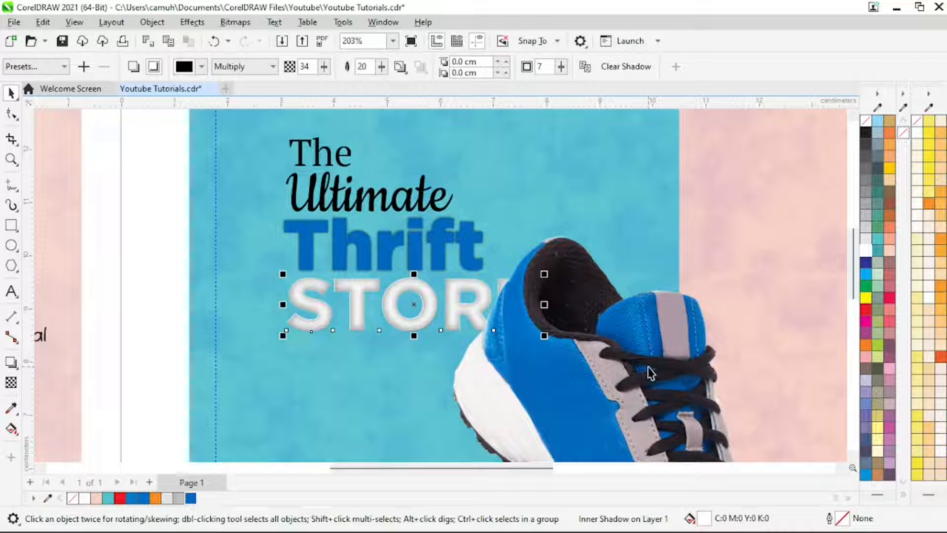
pyautogui.hotkey('shift', 'pageup')
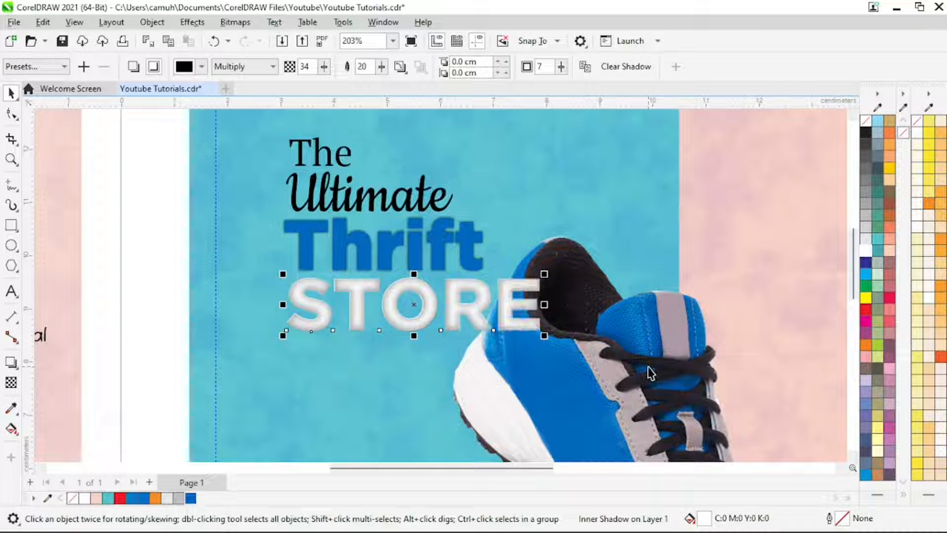
# Step: Give the word STORE a white outline and remove its fill
pyautogui.rightClick(867, 253)
pyautogui.click(867, 260)
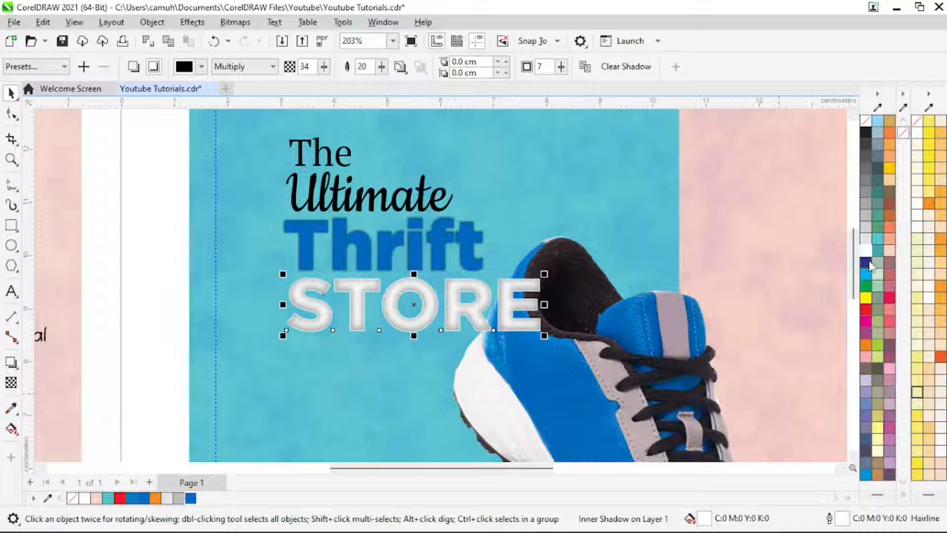
pyautogui.click(866, 120)
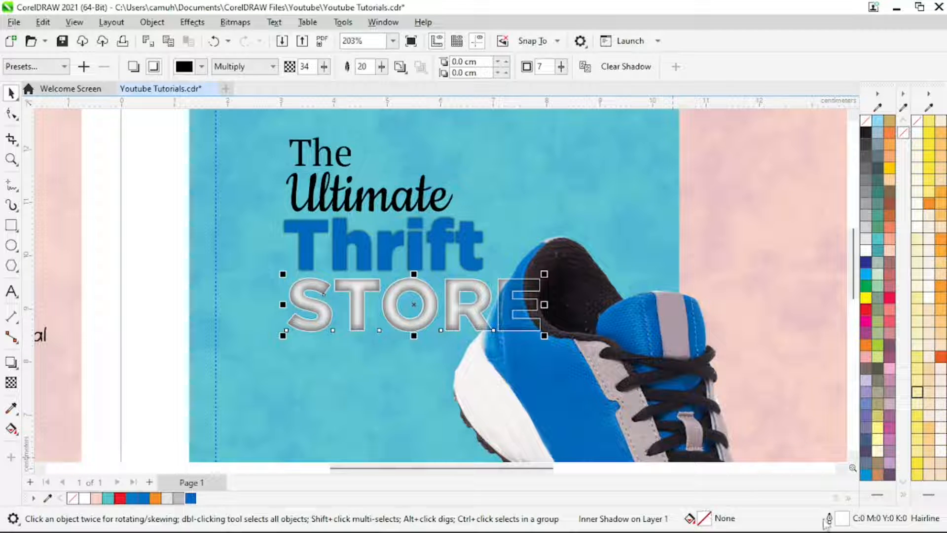
# Step: Set the outline width of the word STORE to 1.0 pt
pyautogui.doubleClick(843, 519)
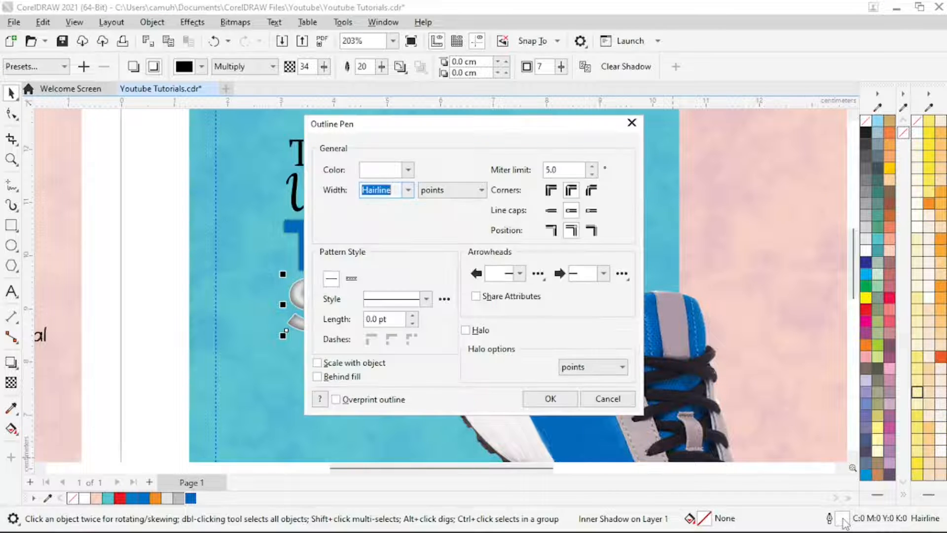
pyautogui.click(409, 192)
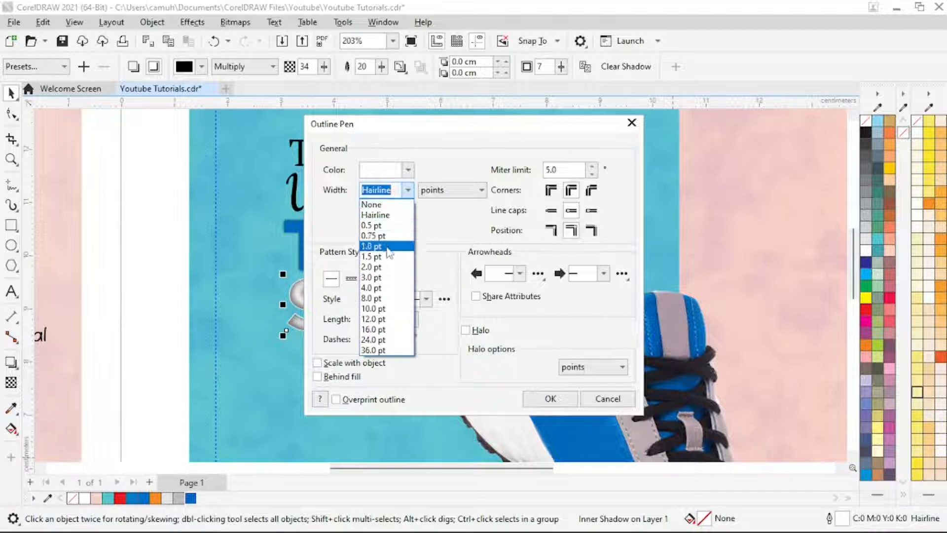
pyautogui.click(388, 247)
pyautogui.moveTo(465, 127); pyautogui.dragTo(708, 123)
pyautogui.click(788, 395)
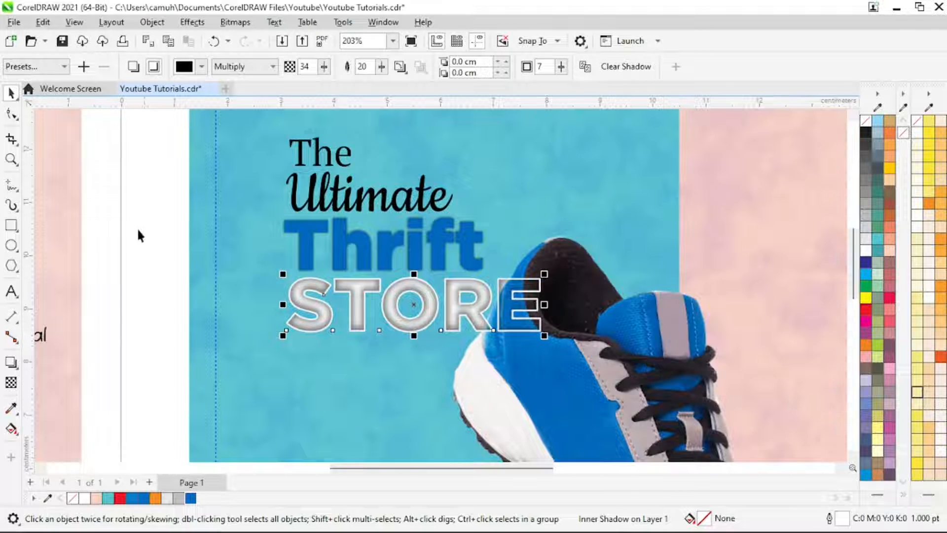
pyautogui.click(152, 217)
pyautogui.press('z')
pyautogui.rightClick(433, 325)
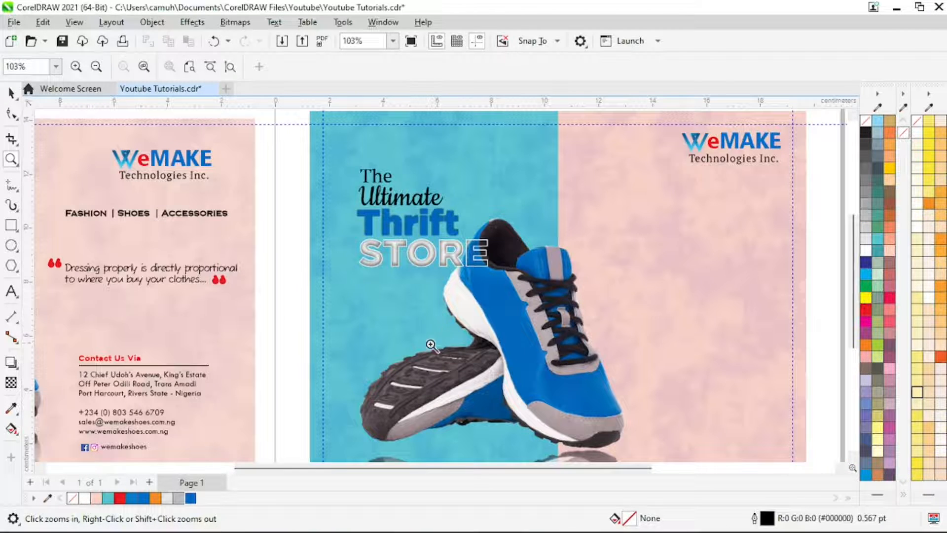
# Step: Undo the outline, fill removal and stacking change on the word STORE
pyautogui.rightClick(429, 328)
pyautogui.click(344, 284)
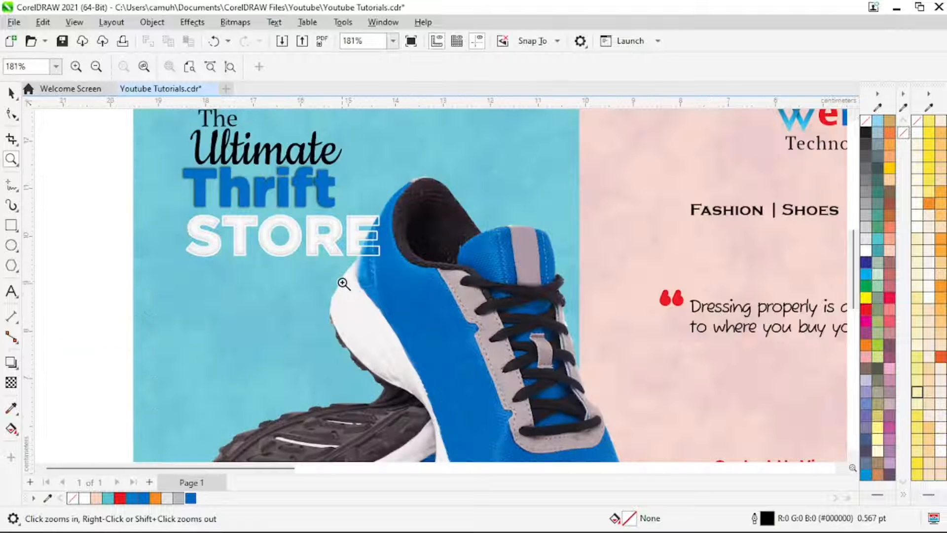
pyautogui.rightClick(422, 287)
pyautogui.click(564, 265)
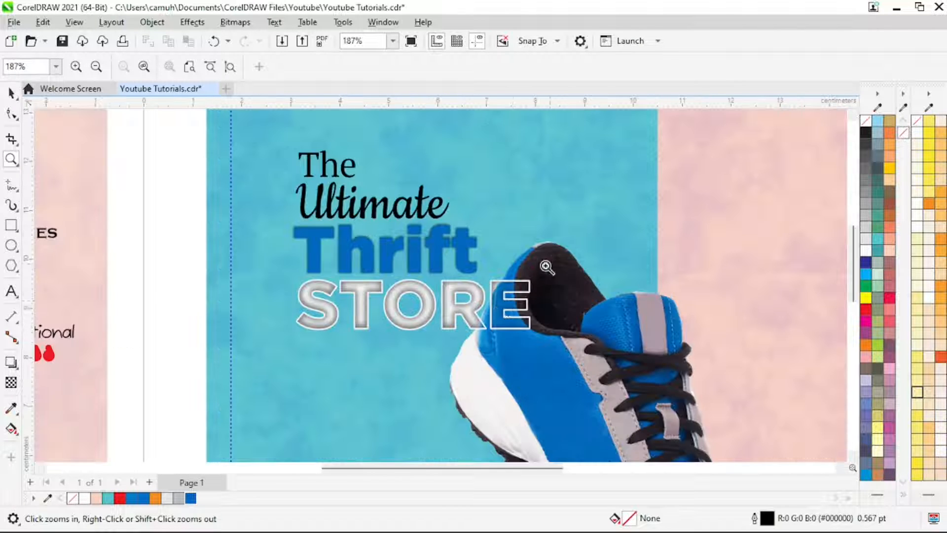
pyautogui.press('space')
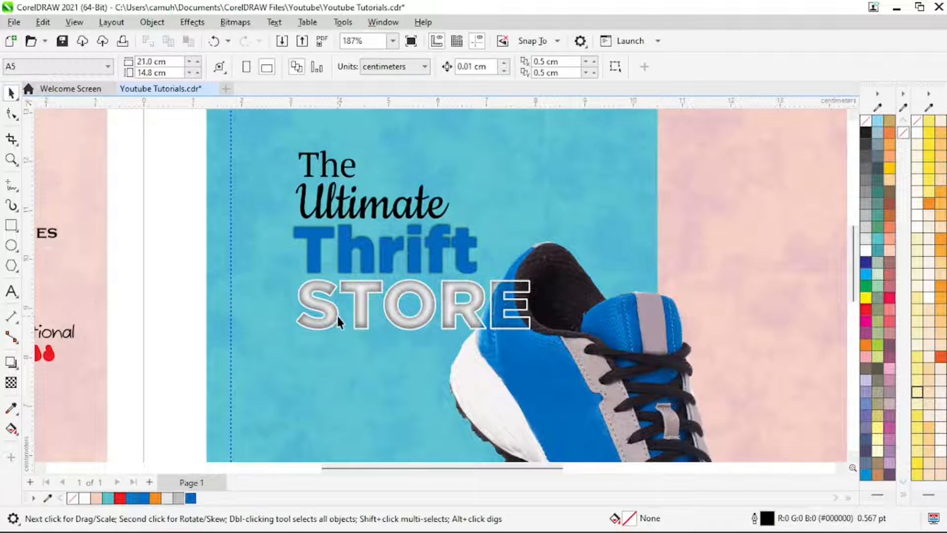
pyautogui.moveTo(338, 321); pyautogui.dragTo(359, 354)
pyautogui.press('Escape')
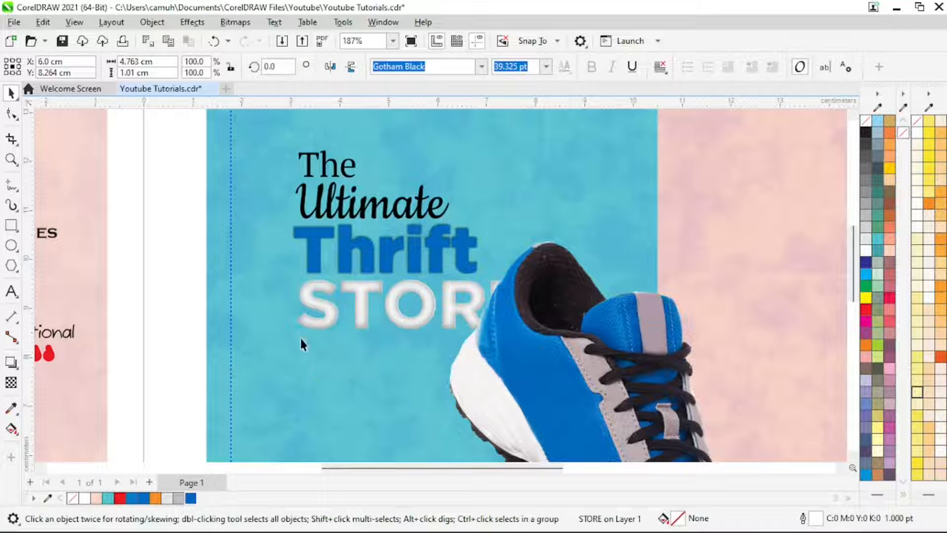
pyautogui.press('Escape')
# Step: Lighten the inner shadow of the word STORE to an opacity of 25 and a width of 4
pyautogui.click(324, 311)
pyautogui.moveTo(155, 271); pyautogui.dragTo(630, 365)
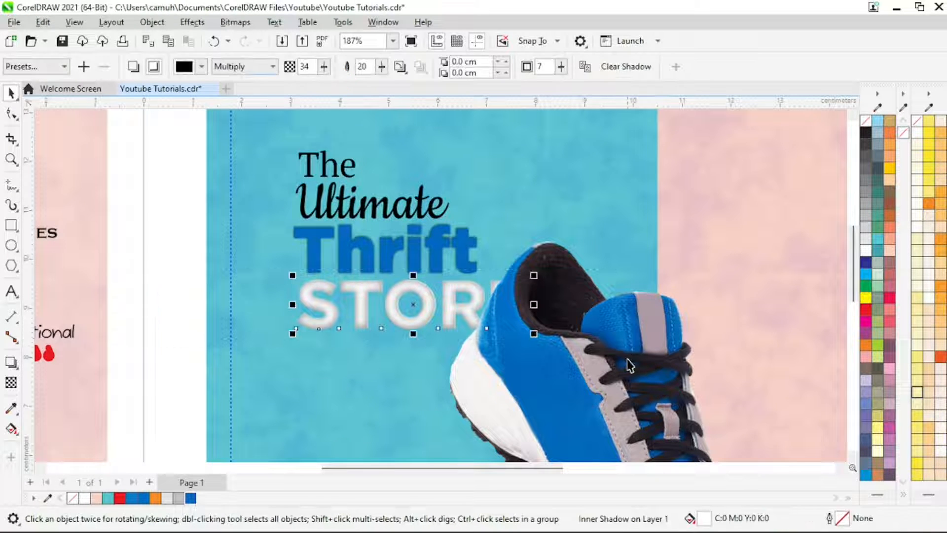
pyautogui.click(10, 362)
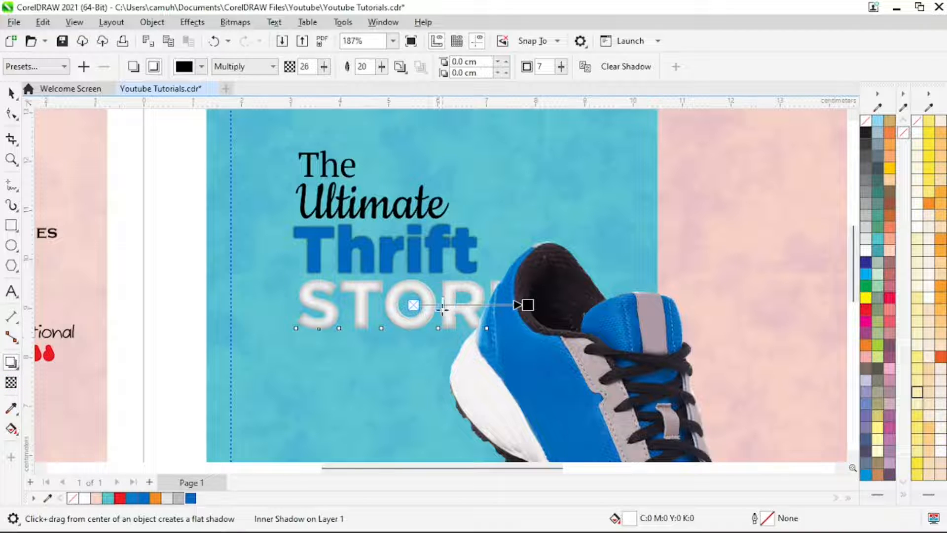
pyautogui.moveTo(442, 308); pyautogui.dragTo(447, 308)
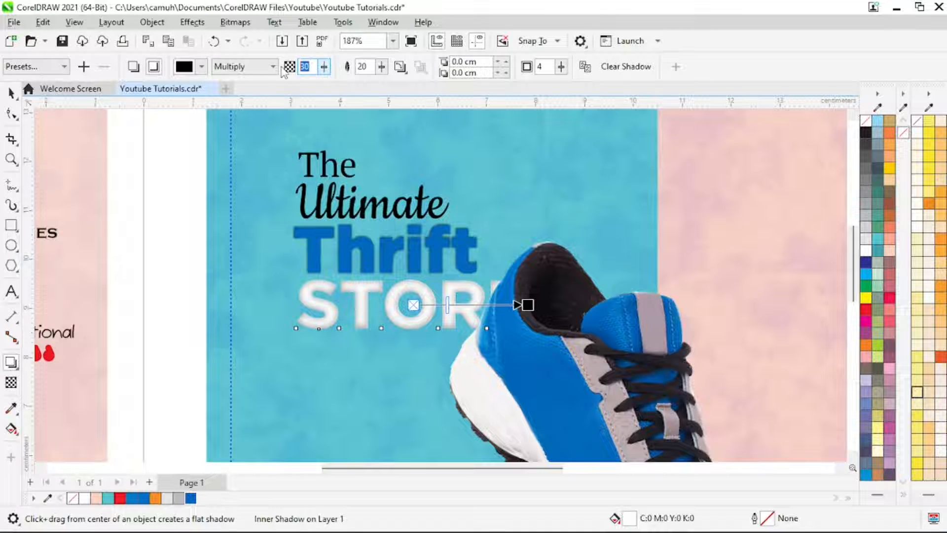
pyautogui.press('Return')
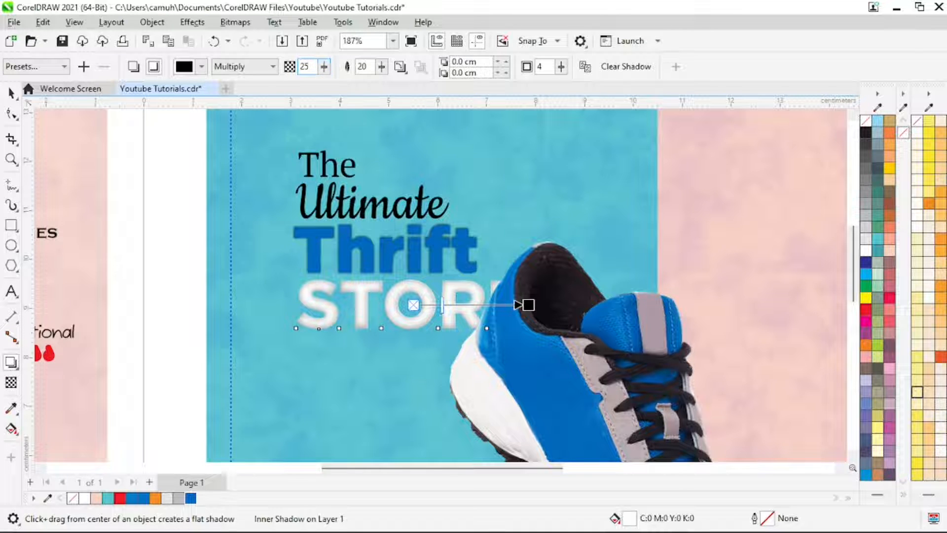
# Step: Bring the word STORE together with its inner shadow in front of the shoe image
pyautogui.click(11, 92)
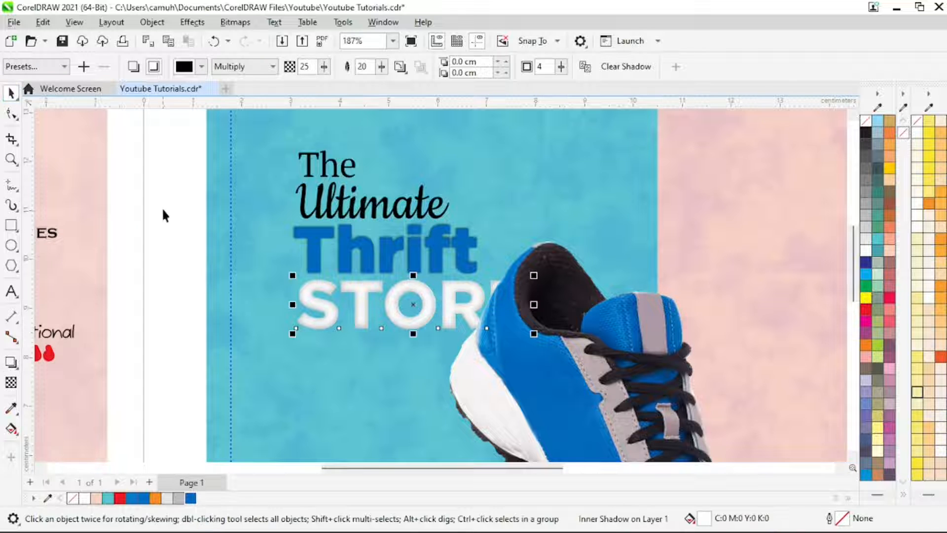
pyautogui.click(163, 216)
pyautogui.moveTo(156, 268); pyautogui.dragTo(606, 375)
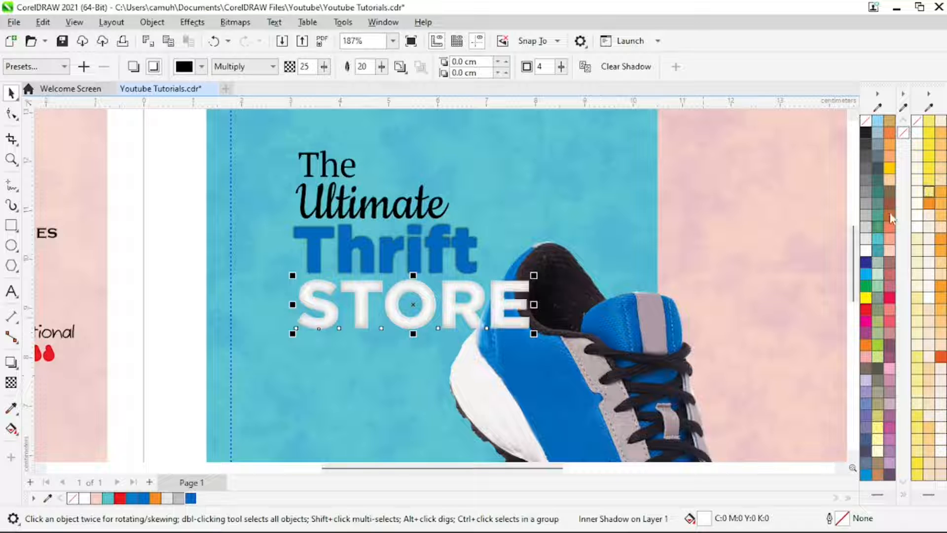
# Step: Give the word STORE a 1.0 pt white outline and remove its fill
pyautogui.rightClick(869, 255)
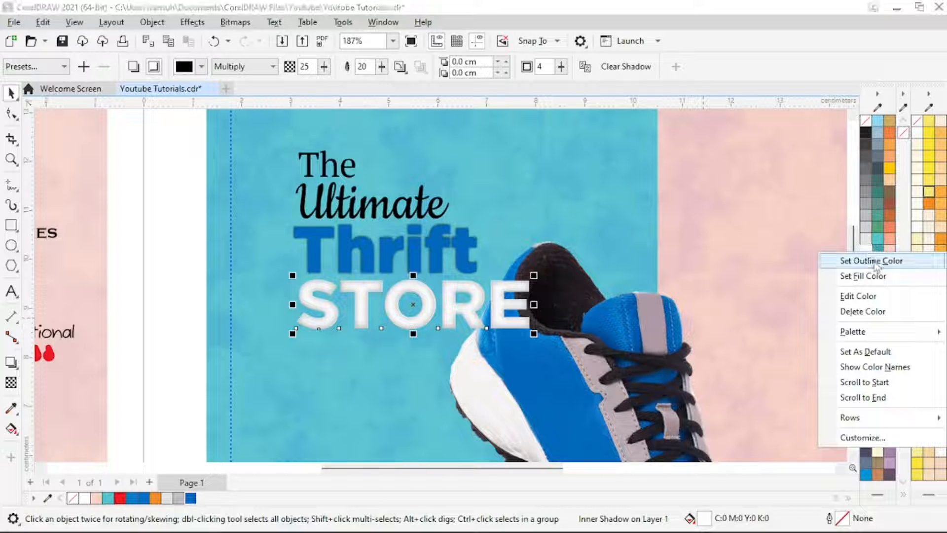
pyautogui.click(870, 252)
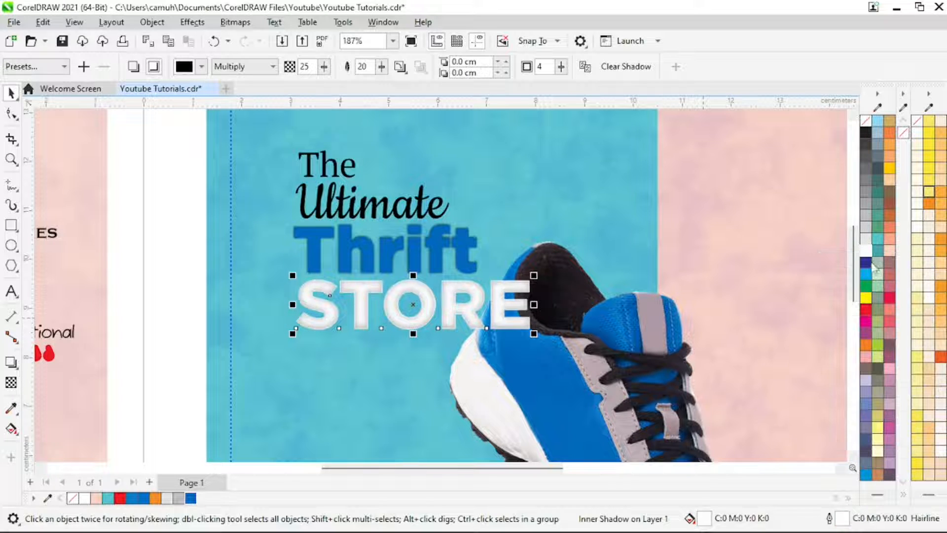
pyautogui.click(866, 123)
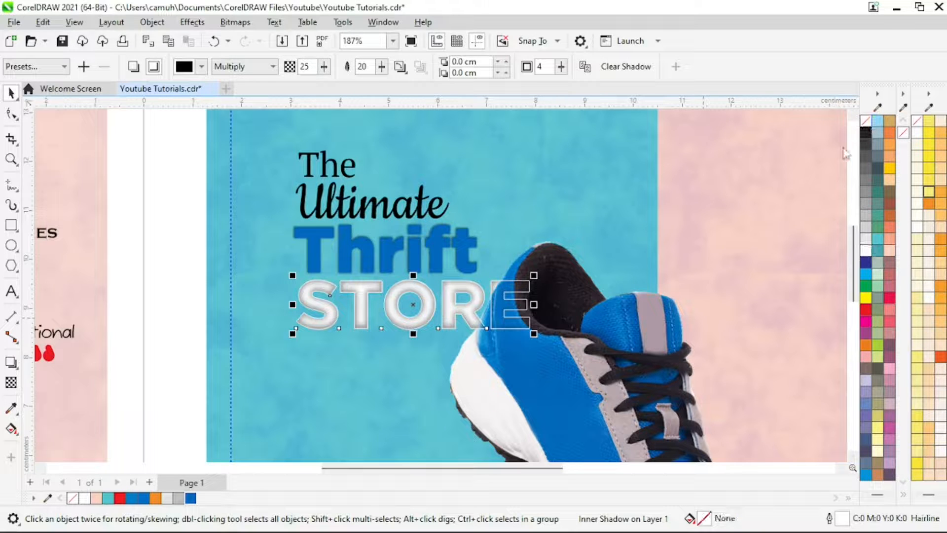
pyautogui.doubleClick(844, 519)
pyautogui.click(408, 190)
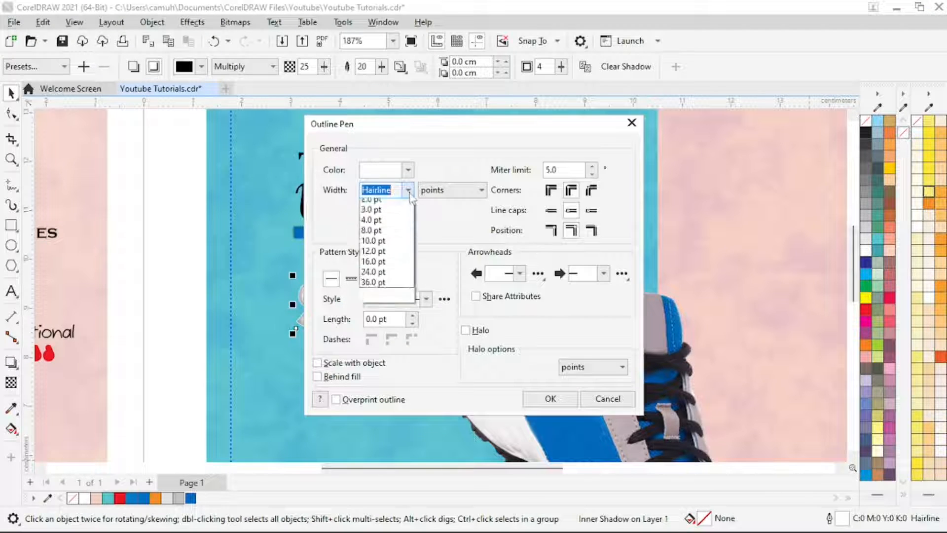
pyautogui.click(390, 246)
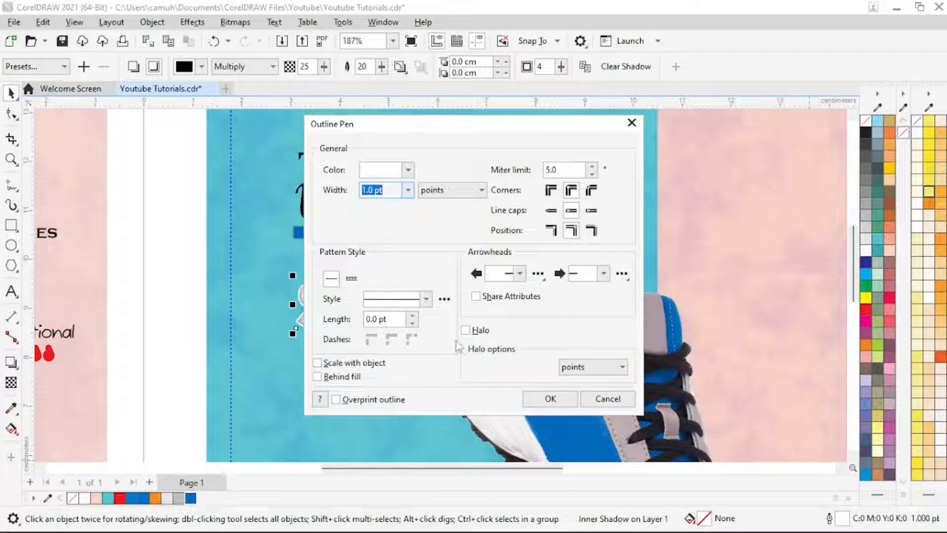
pyautogui.click(550, 399)
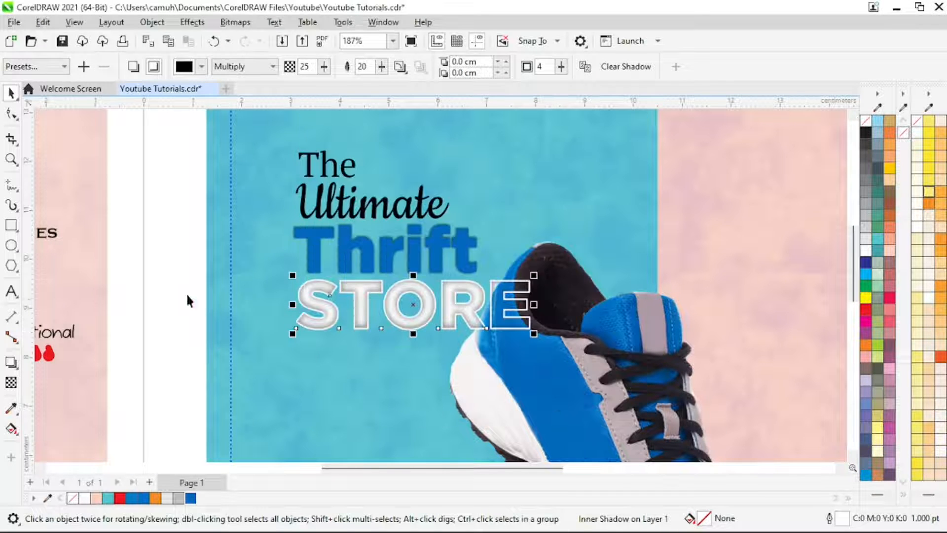
pyautogui.click(177, 272)
# Step: Enlarge the whole The Ultimate Thrift STORE headline proportionally to about 5.4 cm wide by 4.0 cm high
pyautogui.press('z')
pyautogui.rightClick(528, 275)
pyautogui.rightClick(529, 275)
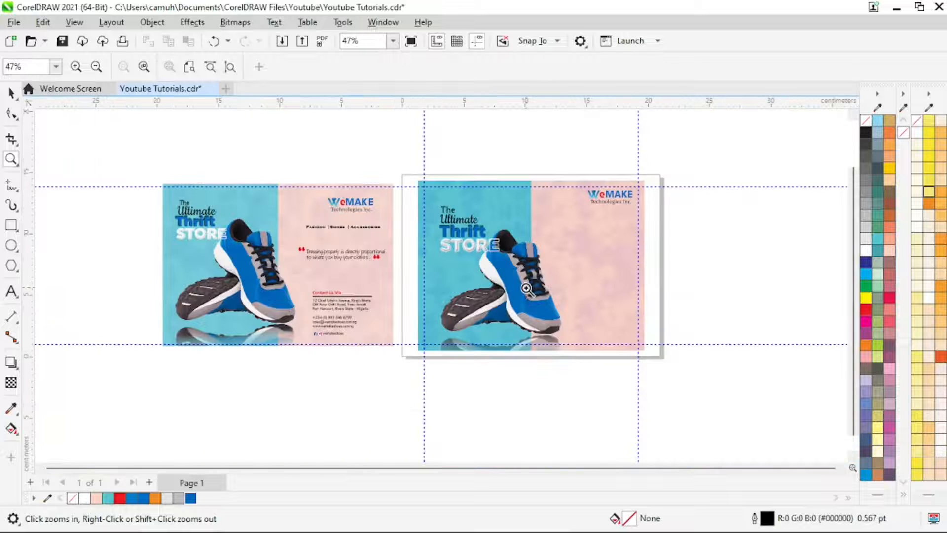
pyautogui.moveTo(402, 164); pyautogui.dragTo(695, 397)
pyautogui.press('space')
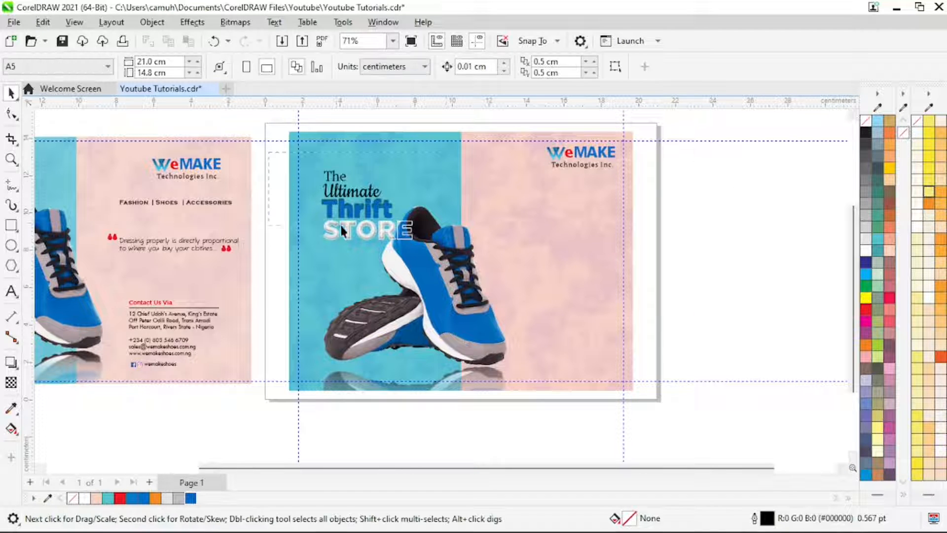
pyautogui.moveTo(448, 276); pyautogui.dragTo(316, 165)
pyautogui.moveTo(418, 244); pyautogui.dragTo(433, 290)
pyautogui.press('Escape')
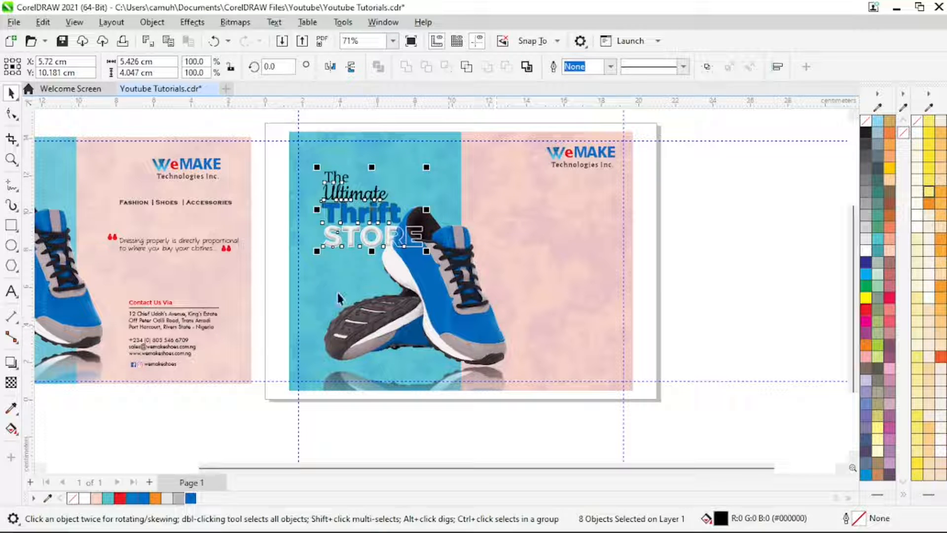
pyautogui.click(286, 262)
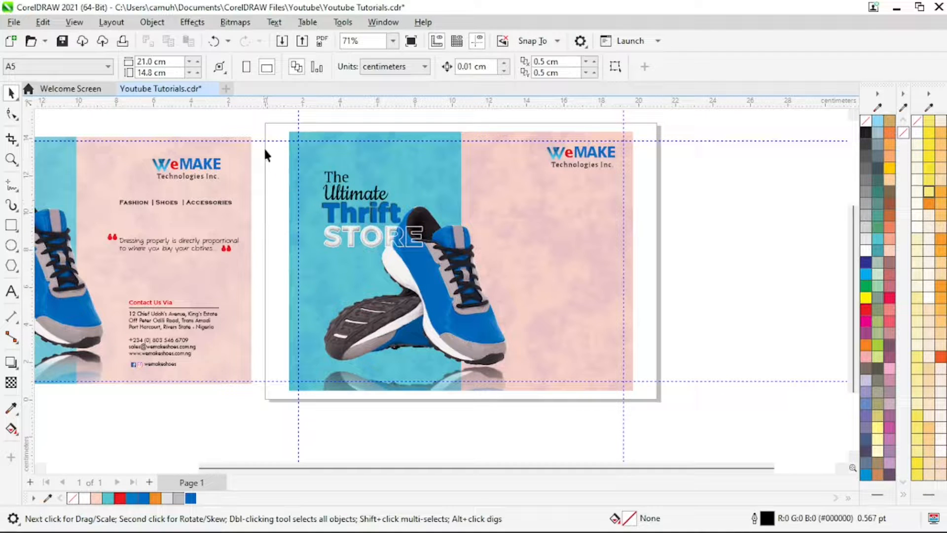
pyautogui.moveTo(264, 150); pyautogui.dragTo(453, 278)
pyautogui.press('z')
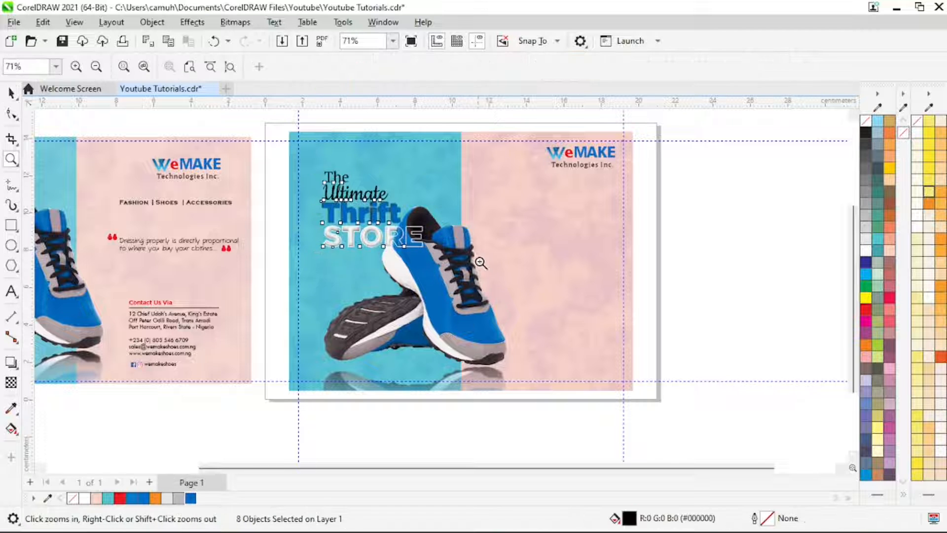
pyautogui.rightClick(480, 262)
pyautogui.press('space')
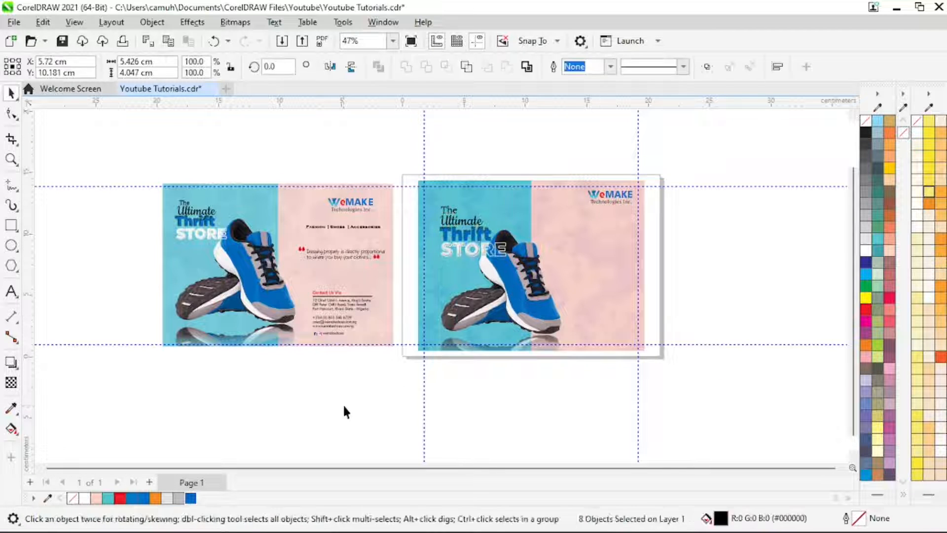
# Step: Place the reference design's contact details block in the lower part of the new flyer's pink half
pyautogui.press('space')
pyautogui.moveTo(265, 383); pyautogui.dragTo(663, 232)
pyautogui.press('space')
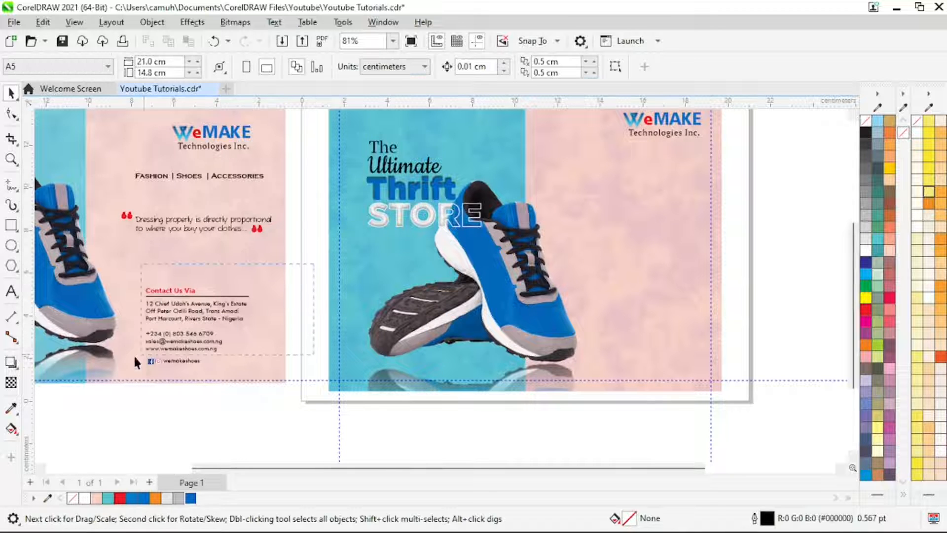
pyautogui.moveTo(101, 389); pyautogui.dragTo(101, 388)
pyautogui.moveTo(183, 314); pyautogui.dragTo(629, 312)
pyautogui.press('z')
pyautogui.moveTo(512, 220); pyautogui.dragTo(791, 424)
pyautogui.press('space')
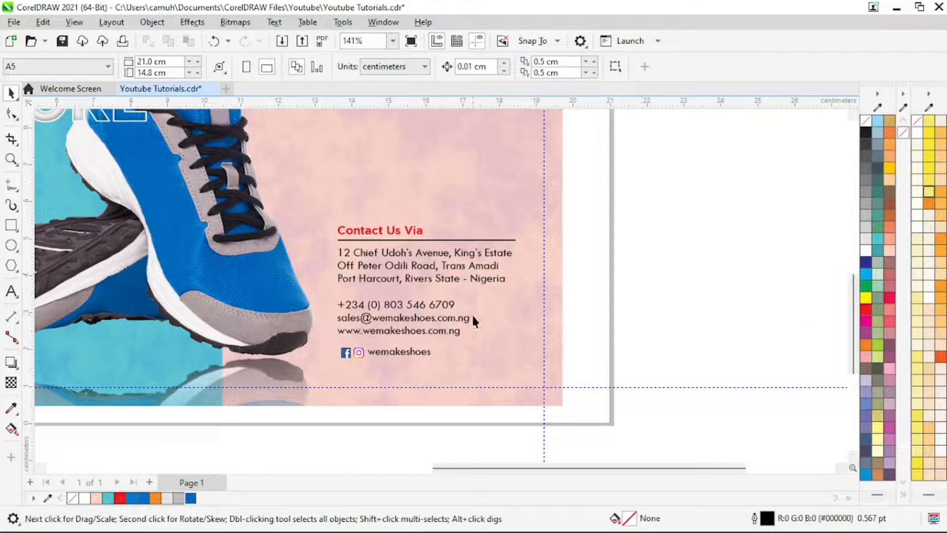
# Step: Check the red contact heading's font, and add the text "Contact Us Via" on the empty area beside the page
pyautogui.click(367, 232)
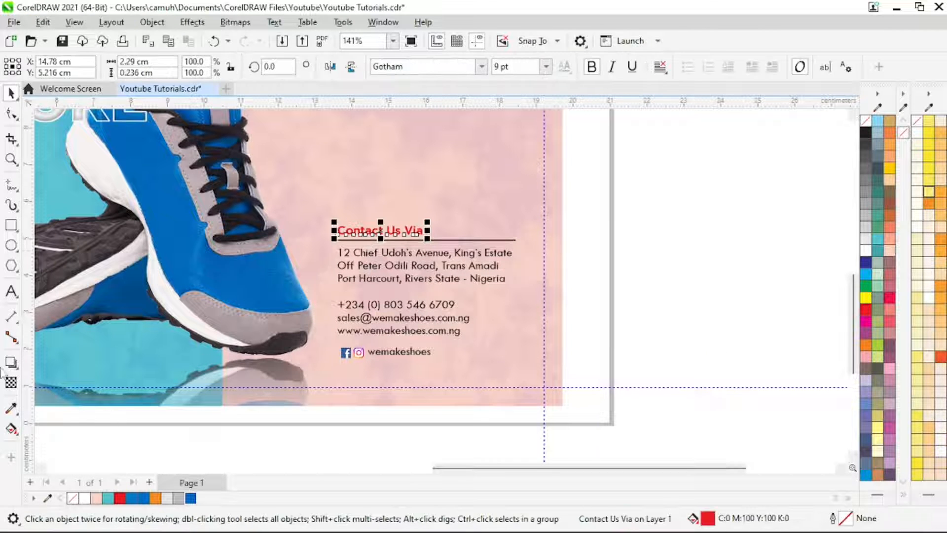
pyautogui.click(12, 292)
pyautogui.click(625, 229)
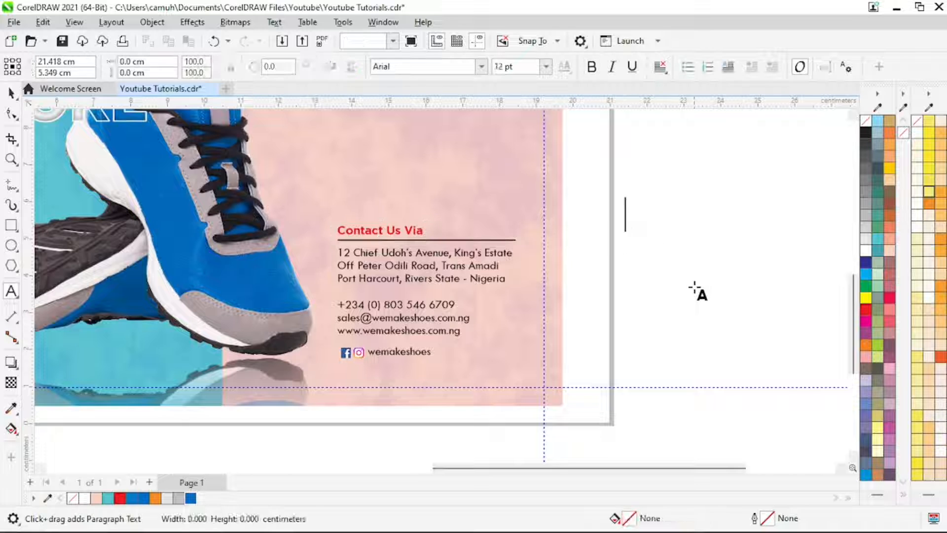
pyautogui.write('Co')
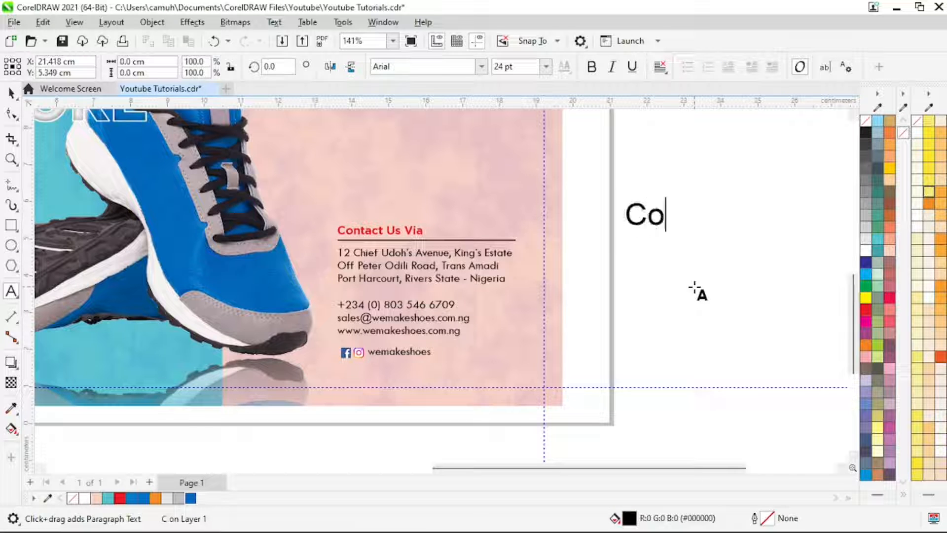
pyautogui.write('ntact Us')
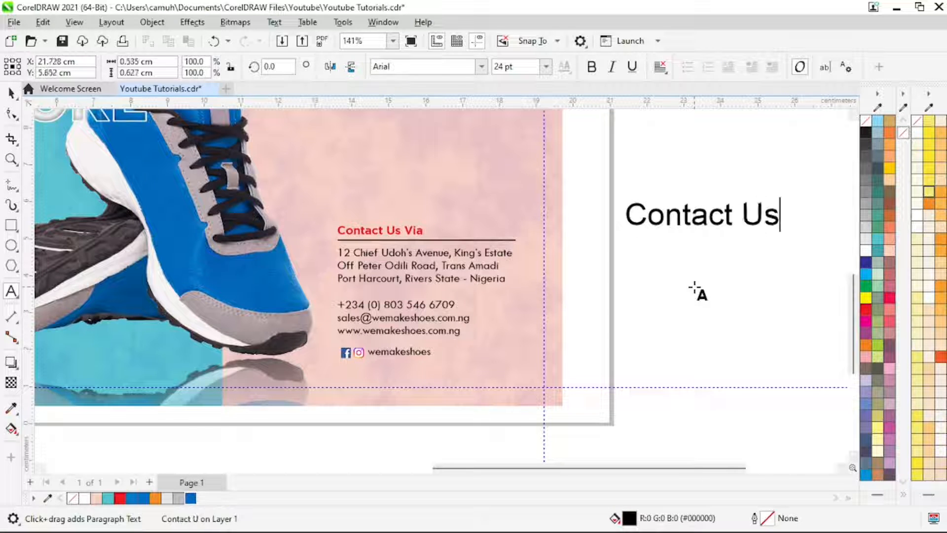
pyautogui.write(' Via')
pyautogui.hotkey('ctrl', 'space')
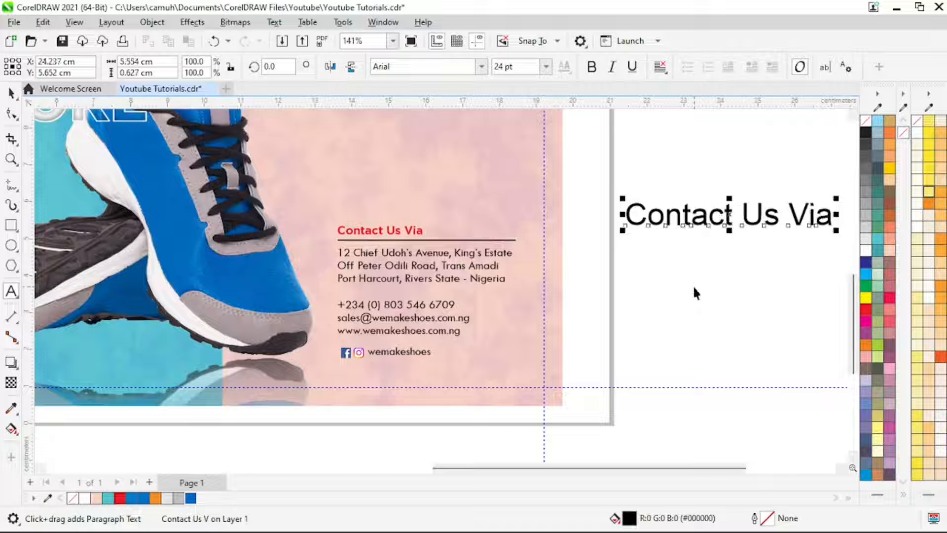
# Step: Format the new Contact Us Via text in Gotham Black at 10 pt and shift it slightly towards the page's edge
pyautogui.click(481, 66)
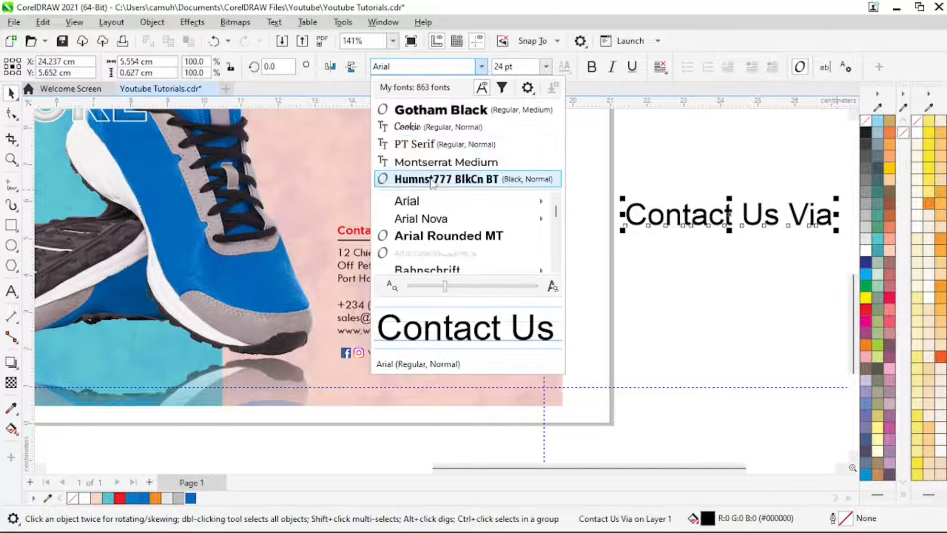
pyautogui.click(491, 105)
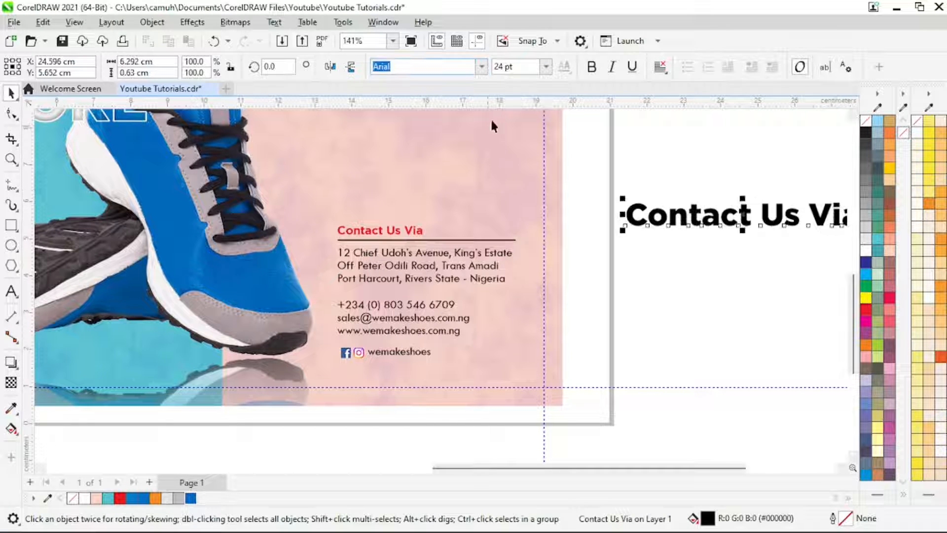
pyautogui.click(546, 67)
pyautogui.click(522, 138)
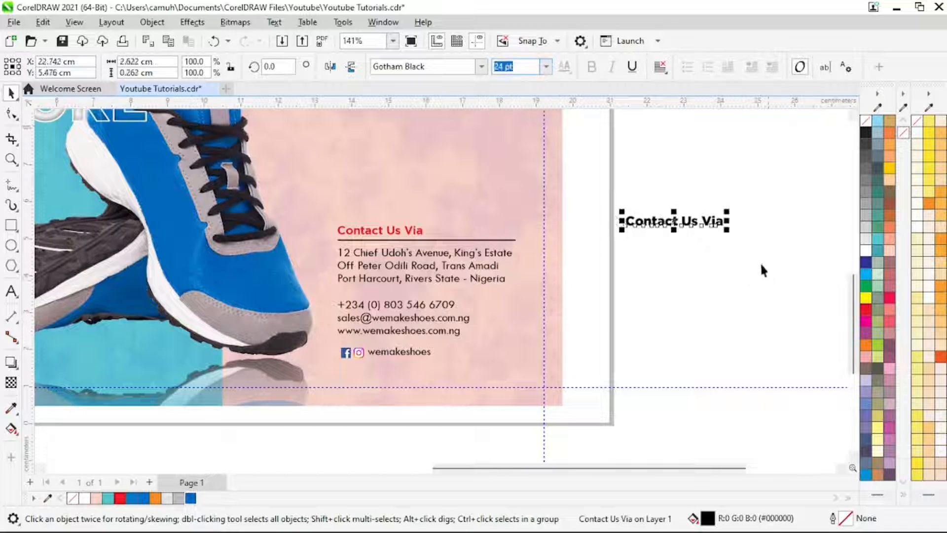
pyautogui.moveTo(689, 237); pyautogui.dragTo(641, 239)
pyautogui.moveTo(614, 205); pyautogui.dragTo(665, 251)
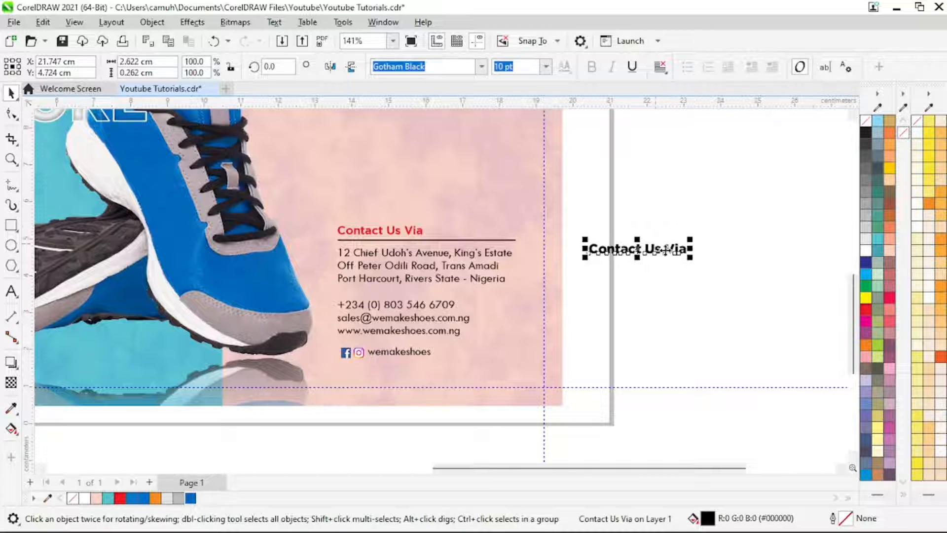
# Step: Draw a horizontal 2-point line about 5.2 cm long directly beneath the new Contact Us Via text
pyautogui.click(13, 187)
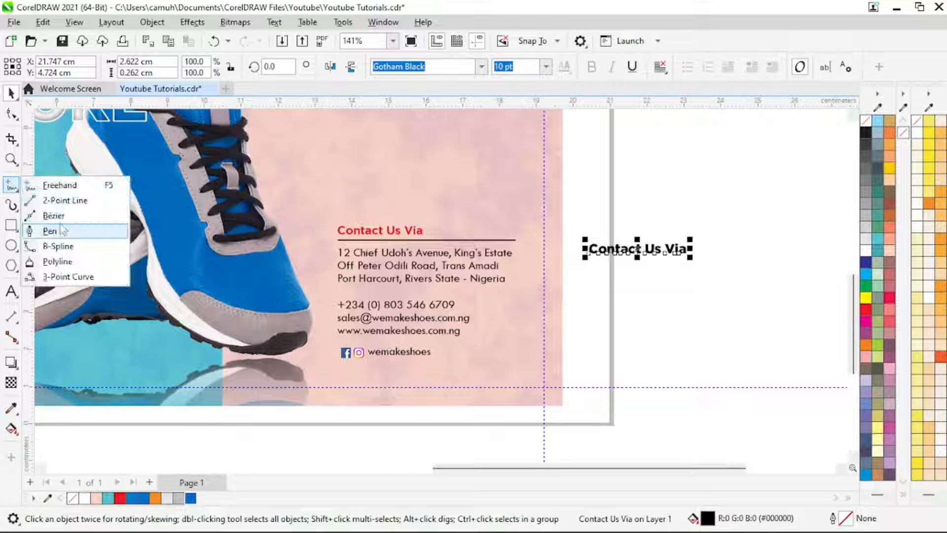
pyautogui.click(64, 200)
pyautogui.moveTo(585, 264); pyautogui.dragTo(784, 265)
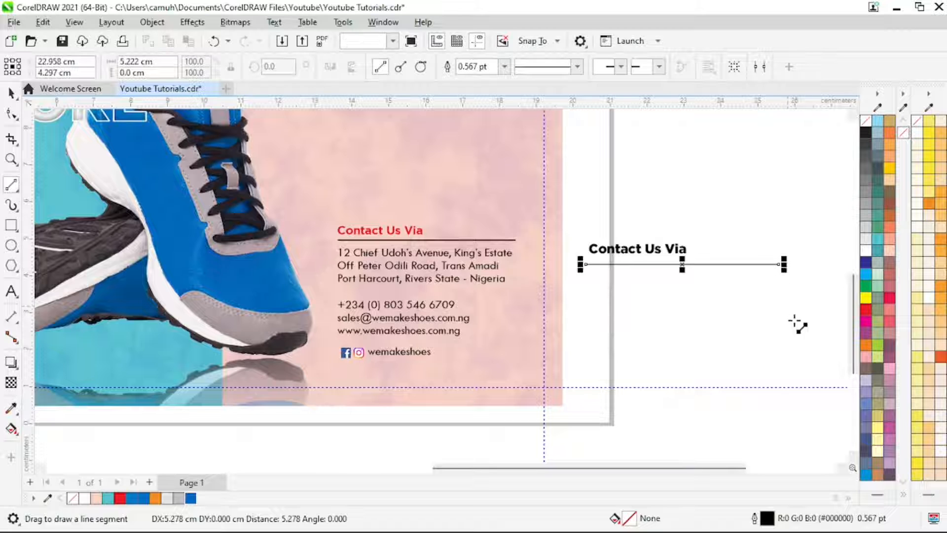
# Step: Colour the line beneath the new Contact Us Via text red and set its outline width to 1.0 pt
pyautogui.press('space')
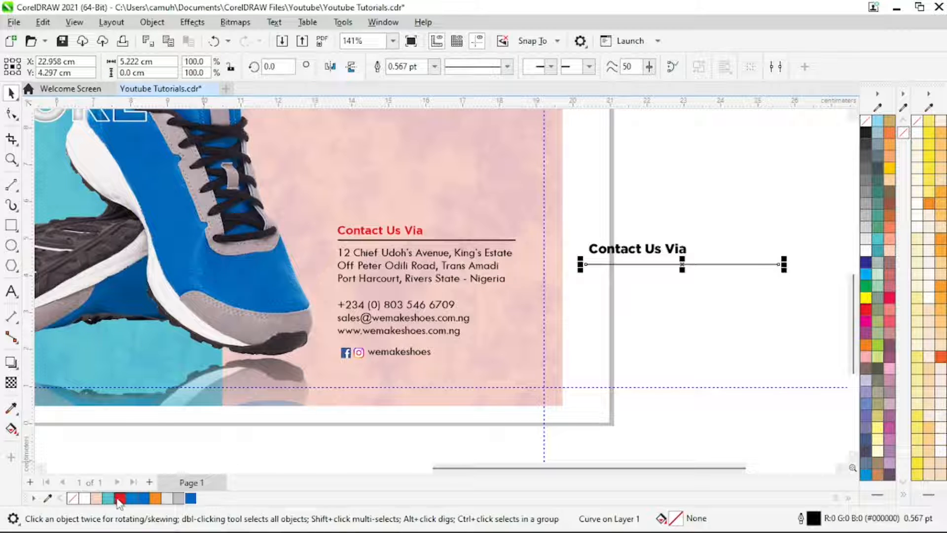
pyautogui.rightClick(119, 501)
pyautogui.click(186, 310)
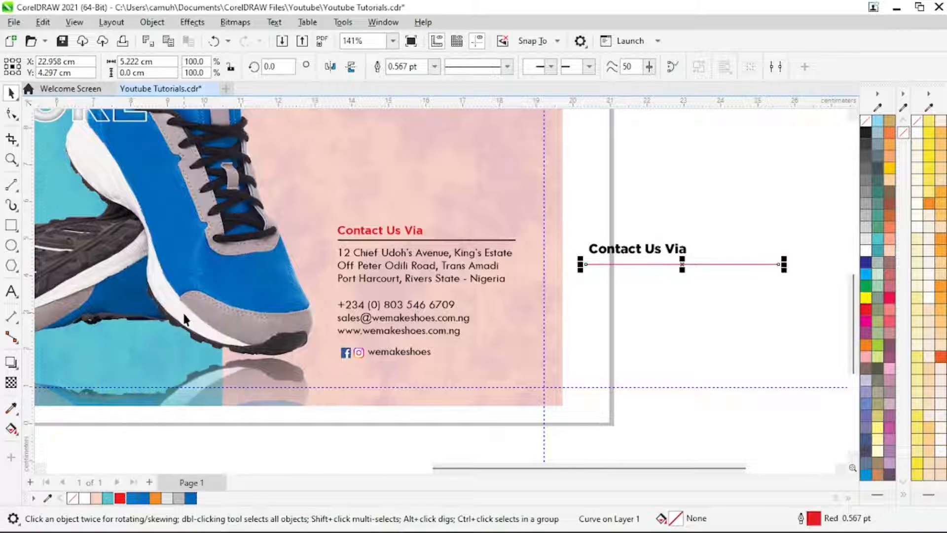
pyautogui.click(434, 68)
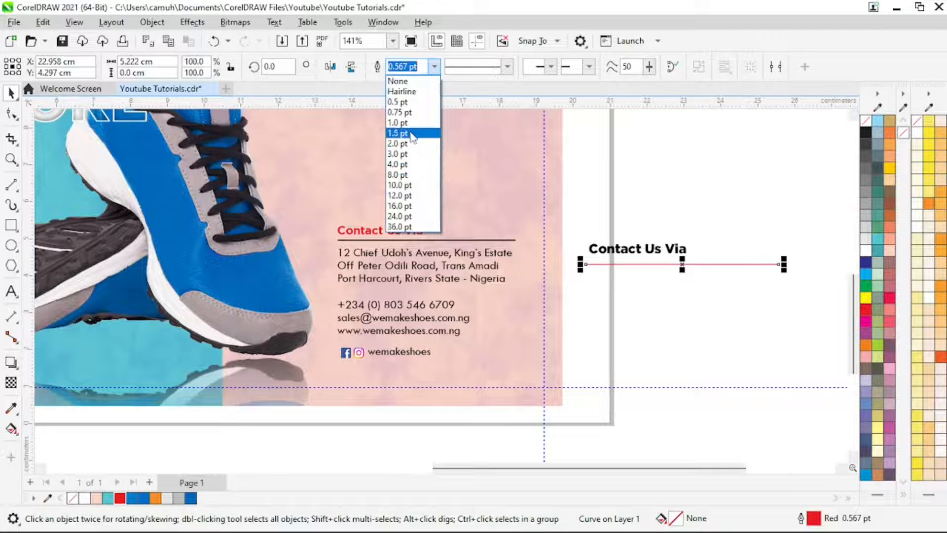
pyautogui.click(409, 132)
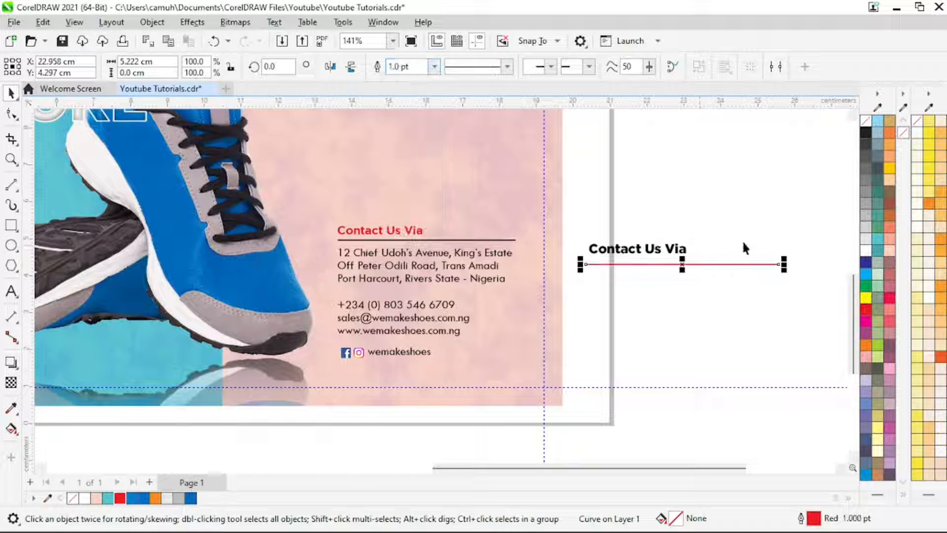
# Step: Align the red line's start with the new Contact Us Via text and raise the line closer beneath it
pyautogui.moveTo(805, 216); pyautogui.dragTo(566, 297)
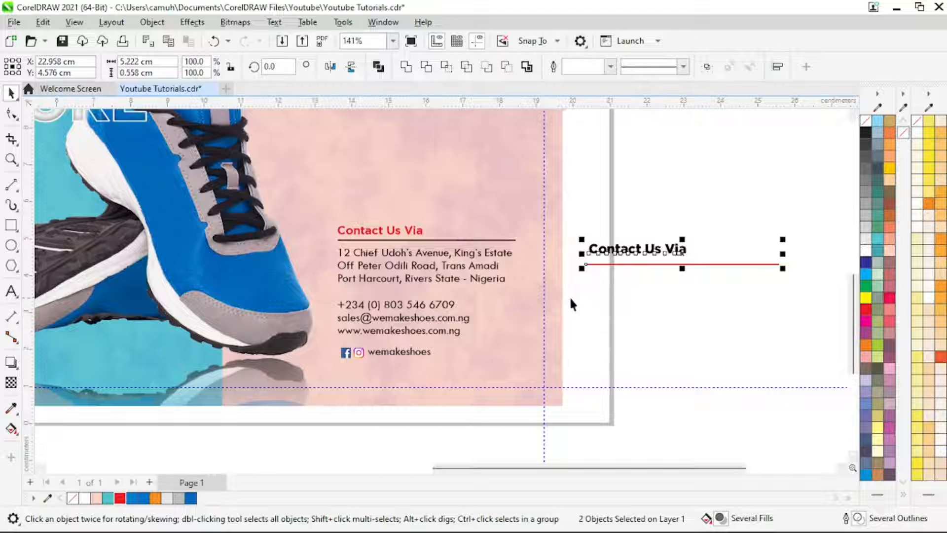
pyautogui.press('Right')
pyautogui.click(570, 307)
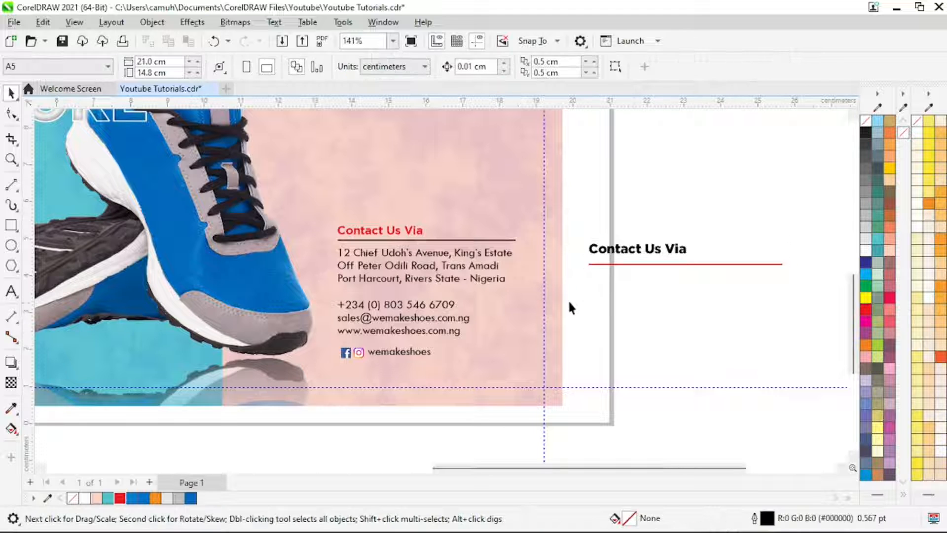
pyautogui.moveTo(804, 250); pyautogui.dragTo(805, 249)
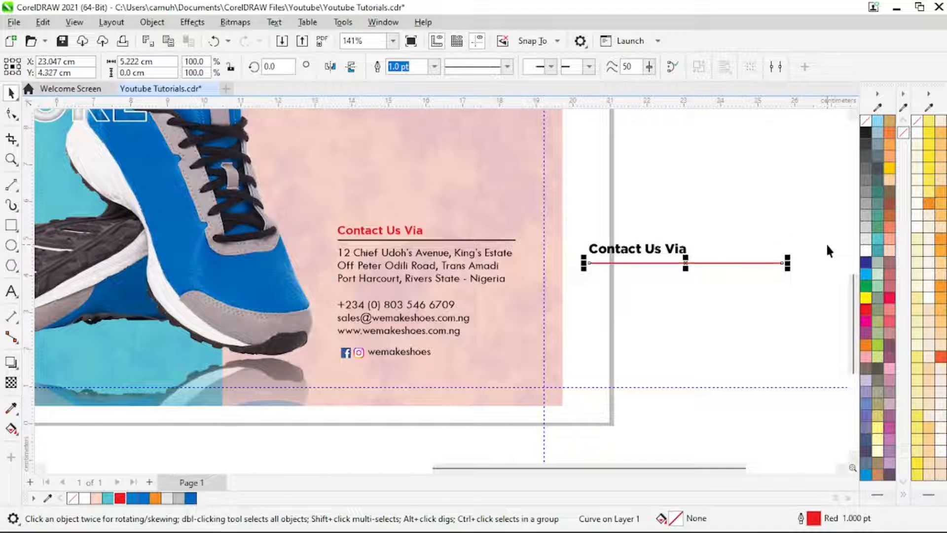
pyautogui.press('Up')
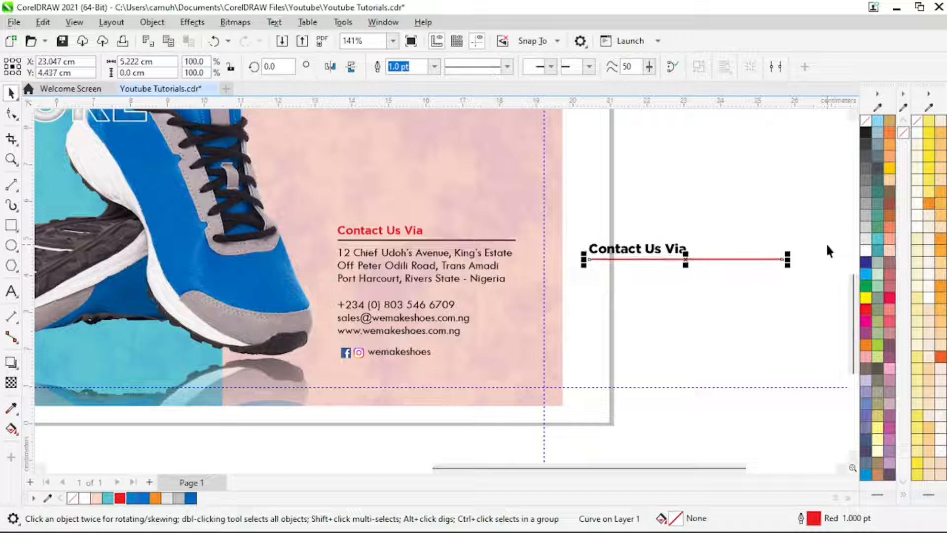
pyautogui.click(641, 336)
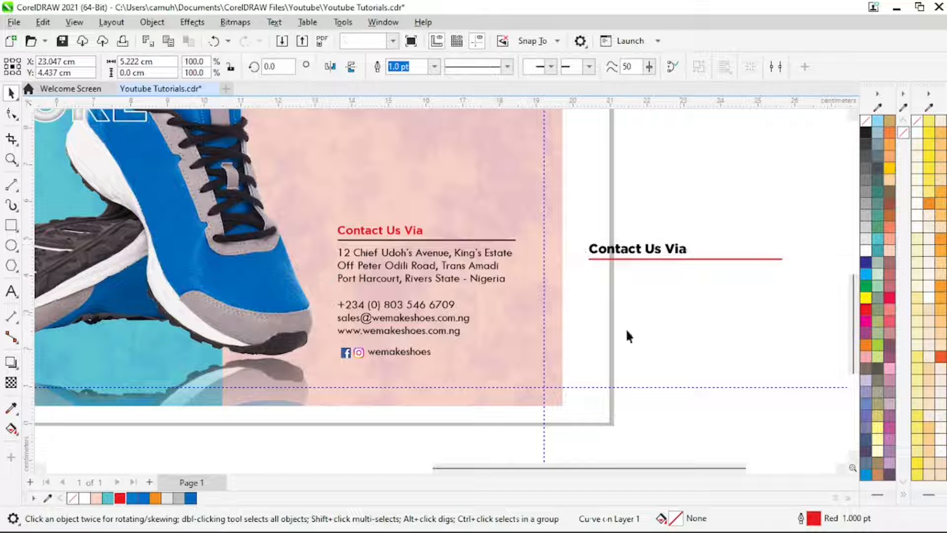
# Step: Examine the flyer's contact details: the address text's font, the Facebook and Instagram icons, and the font of the handle beside them
pyautogui.click(451, 270)
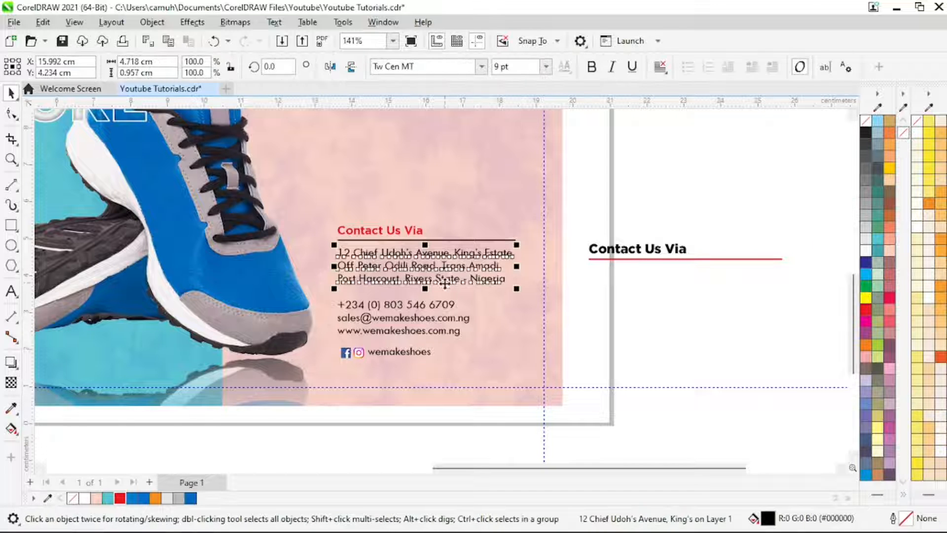
pyautogui.click(720, 340)
pyautogui.click(438, 318)
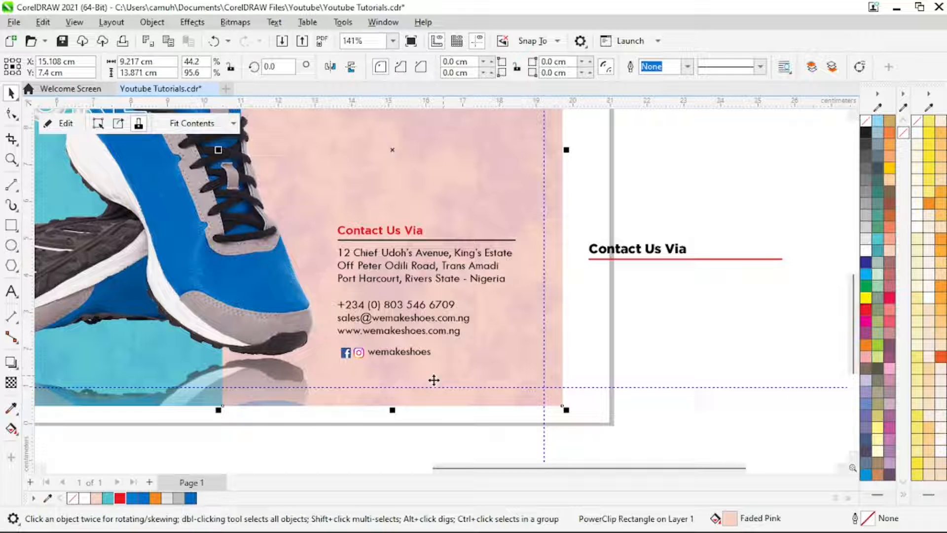
pyautogui.click(704, 354)
pyautogui.press('z')
pyautogui.moveTo(271, 458); pyautogui.dragTo(534, 329)
pyautogui.moveTo(245, 185); pyautogui.dragTo(613, 296)
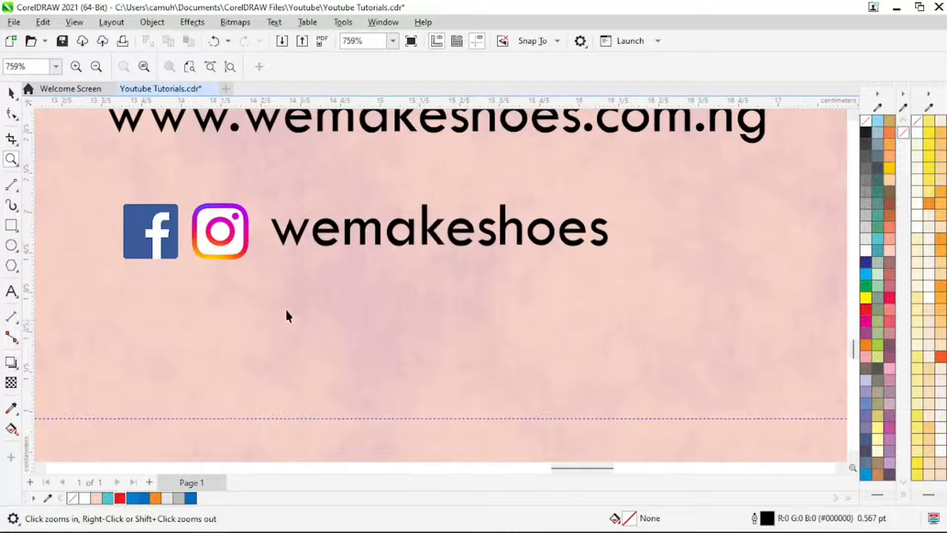
pyautogui.press('space')
pyautogui.click(232, 234)
pyautogui.click(152, 241)
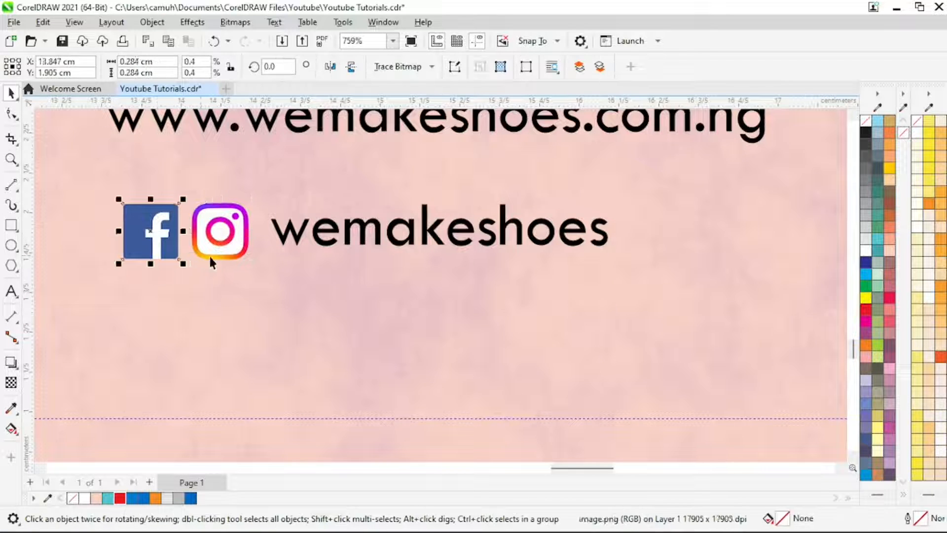
pyautogui.click(239, 241)
pyautogui.click(320, 236)
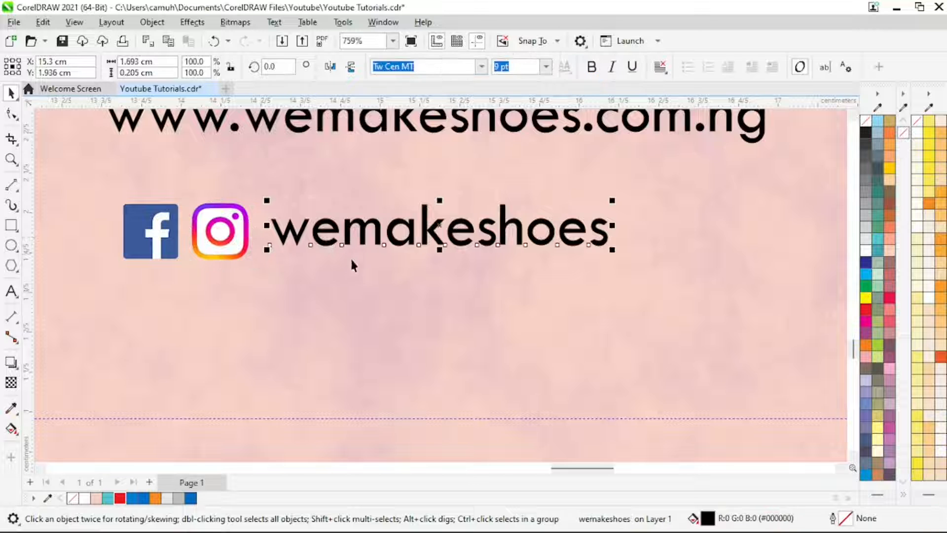
pyautogui.press('z')
pyautogui.rightClick(501, 292)
pyautogui.rightClick(501, 291)
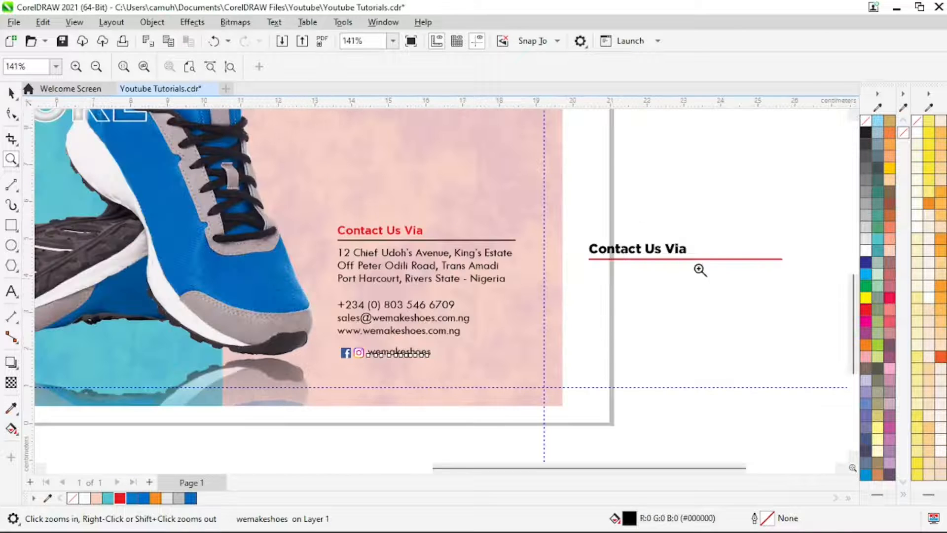
# Step: Delete the black Contact Us Via sample text and its red line from the empty area beside the page
pyautogui.press('space')
pyautogui.moveTo(521, 326); pyautogui.dragTo(513, 315)
pyautogui.press('Escape')
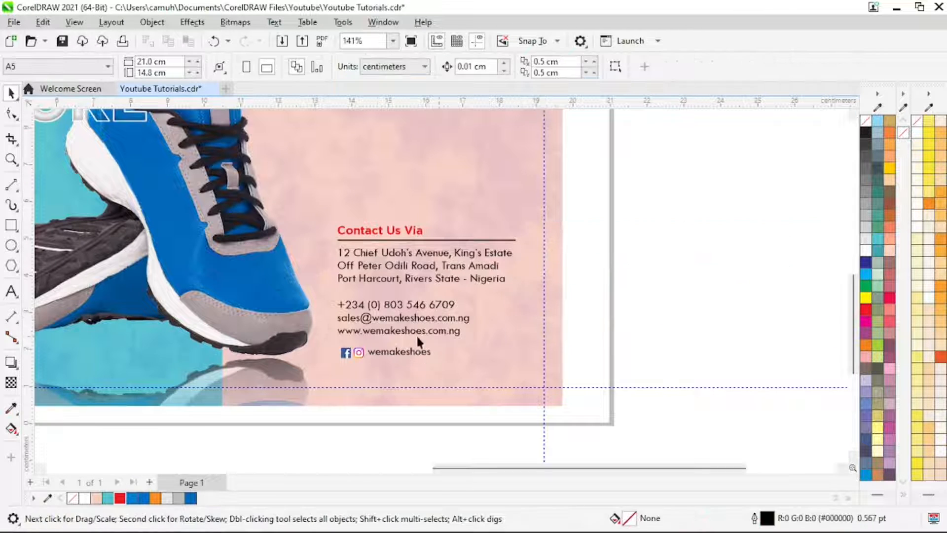
# Step: Select all parts of the new flyer's WeMAKE Technologies logo and nudge them slightly left, away from the vertical guideline
pyautogui.press('z')
pyautogui.rightClick(398, 283)
pyautogui.rightClick(398, 283)
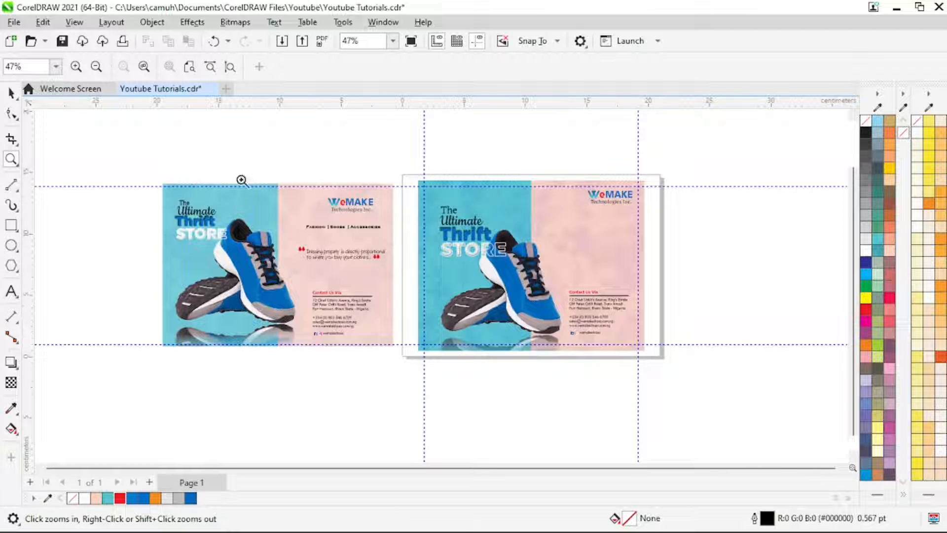
pyautogui.click(470, 262)
pyautogui.press('space')
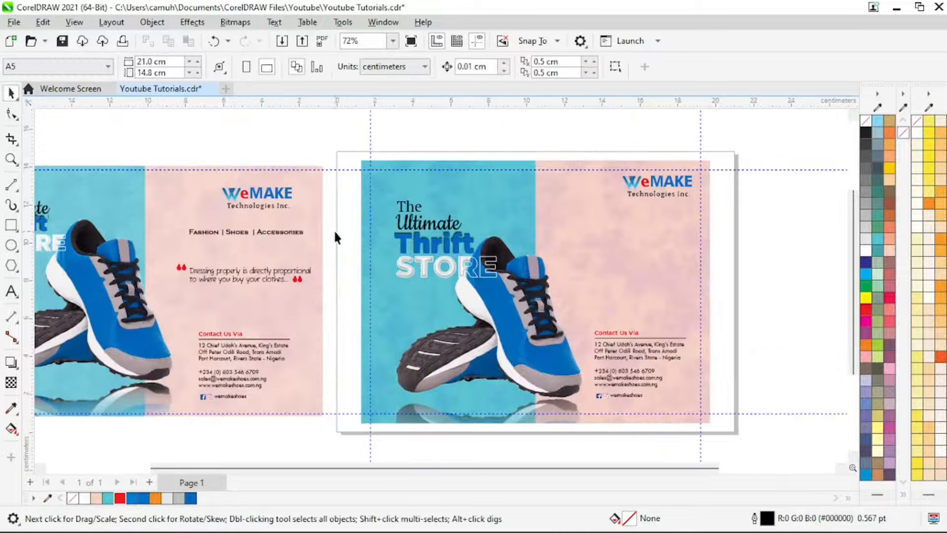
pyautogui.click(236, 232)
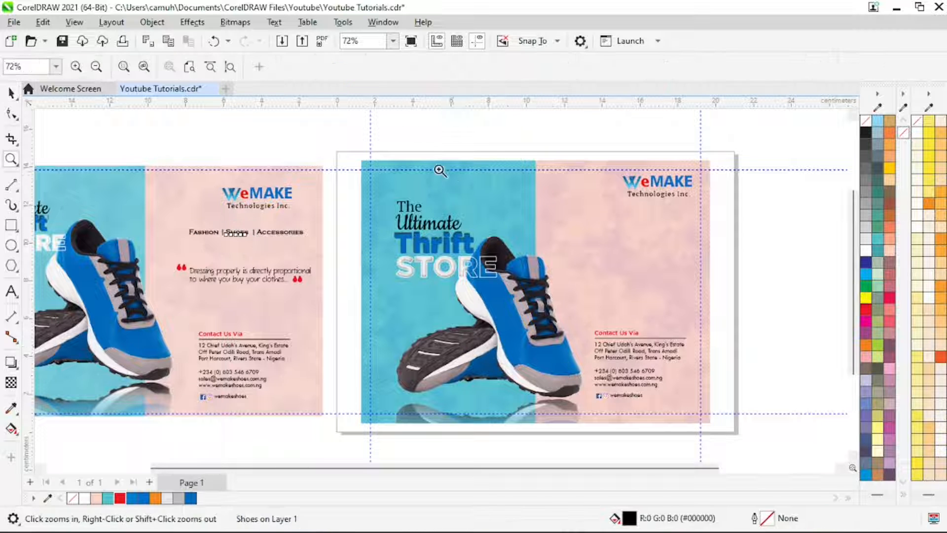
pyautogui.moveTo(734, 173); pyautogui.dragTo(582, 217)
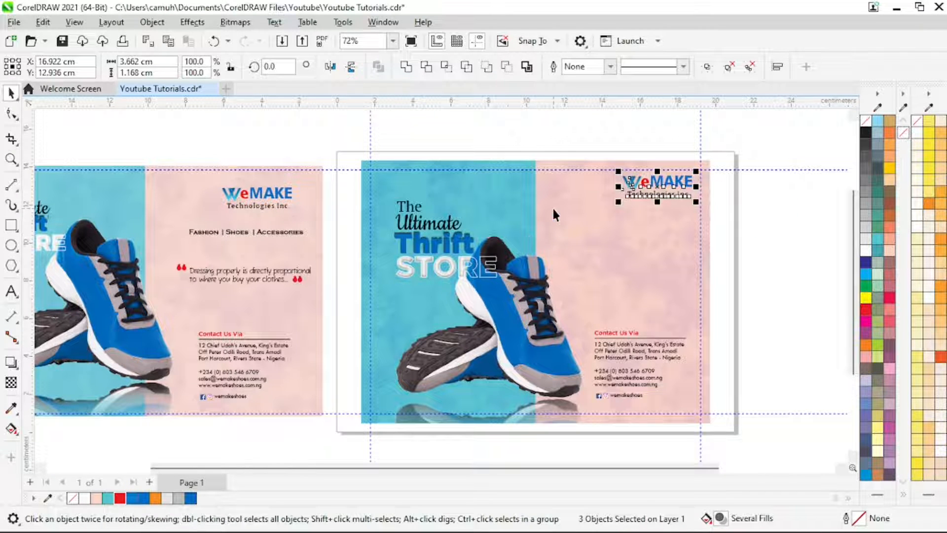
pyautogui.press('Left')
pyautogui.press('Left')
pyautogui.press('Left')
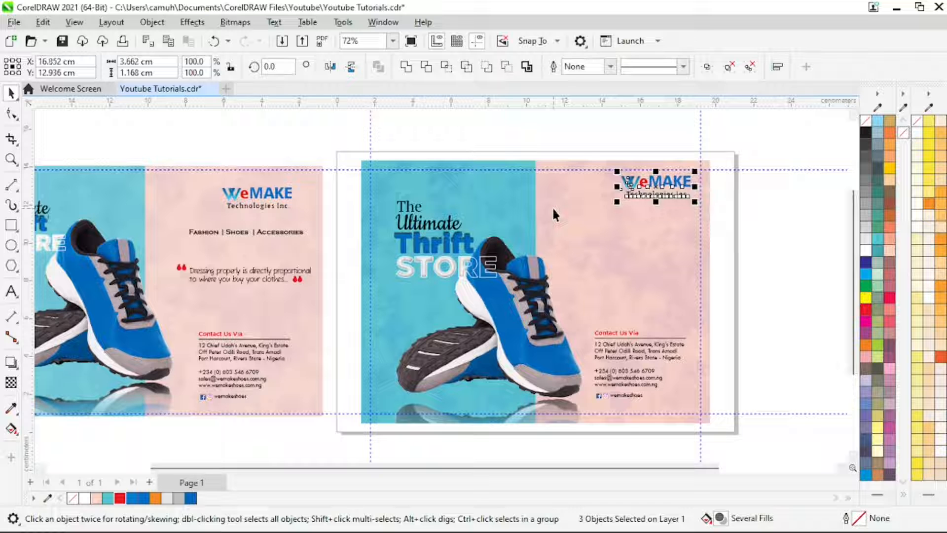
# Step: Move the new flyer's logo further left and slightly down, to about X 16.12 cm, Y 12.88 cm
pyautogui.press('z')
pyautogui.moveTo(495, 123); pyautogui.dragTo(743, 302)
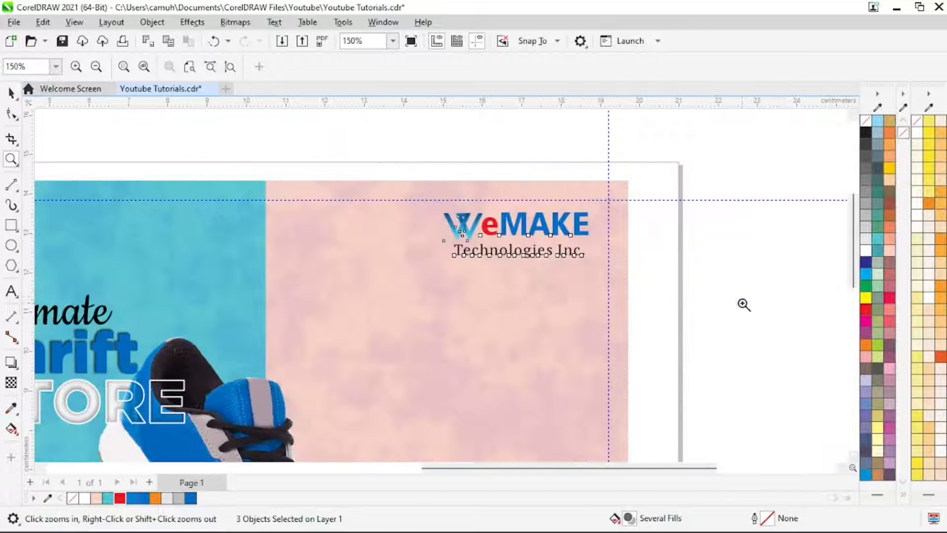
pyautogui.press('space')
pyautogui.moveTo(517, 227); pyautogui.dragTo(487, 232)
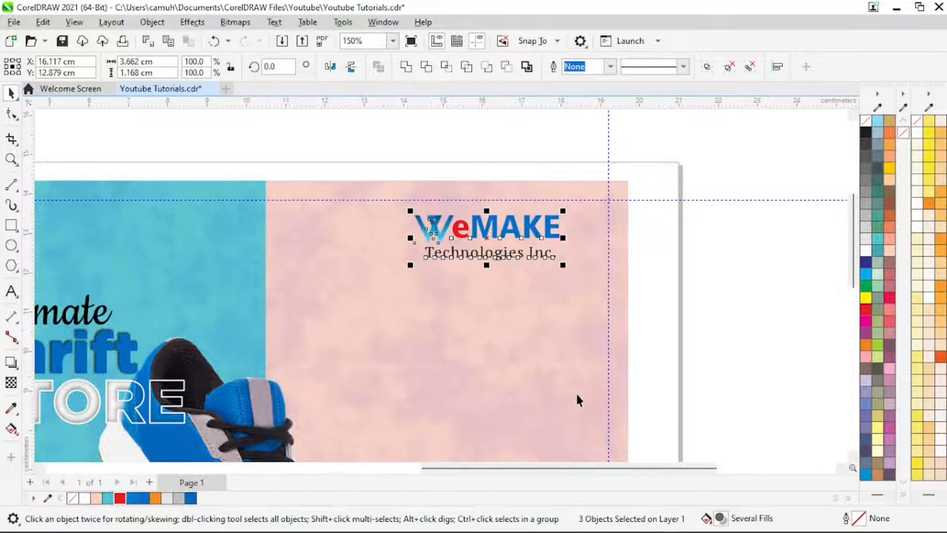
pyautogui.press('z')
pyautogui.rightClick(510, 277)
pyautogui.press('space')
pyautogui.click(753, 268)
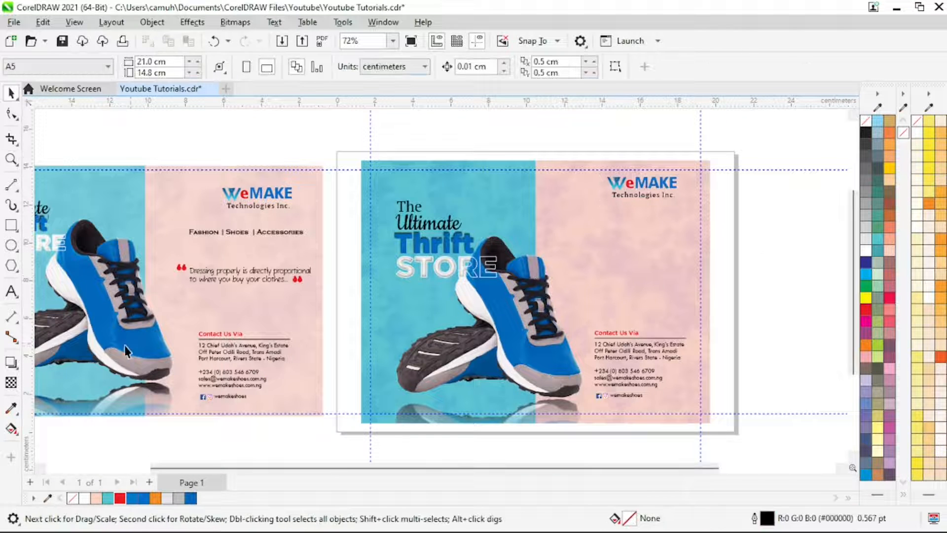
# Step: Add the text "Fashion" below the logo, near the inner edge of the new flyer's pink half
pyautogui.click(11, 291)
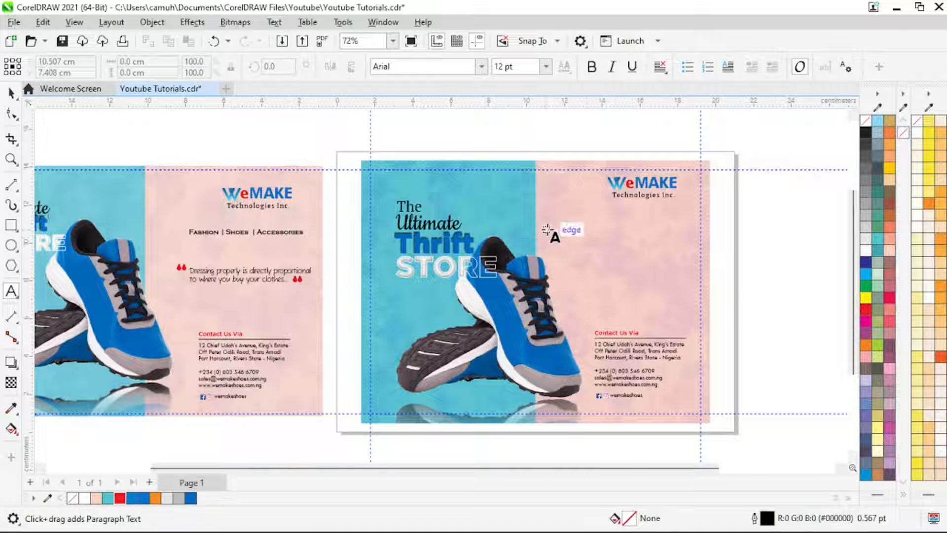
pyautogui.click(546, 228)
pyautogui.write('F')
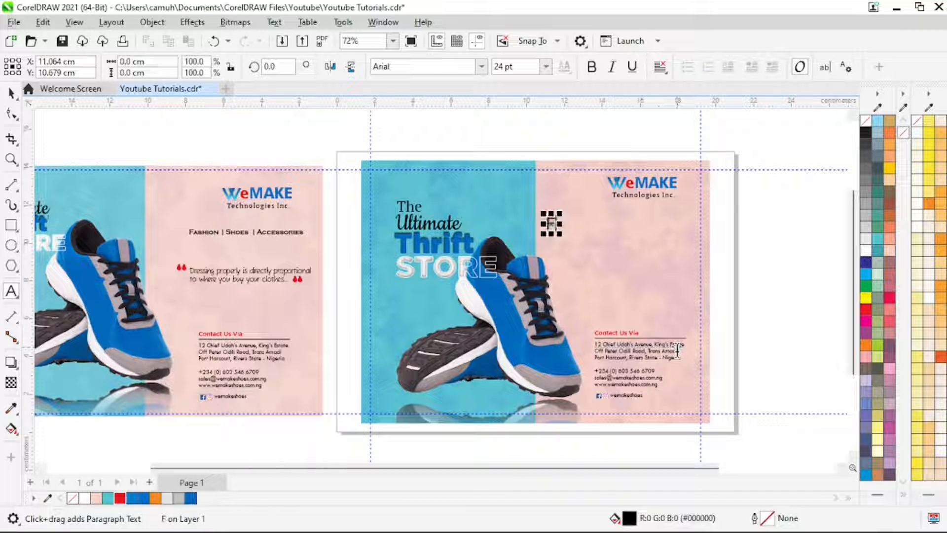
pyautogui.write('ashion')
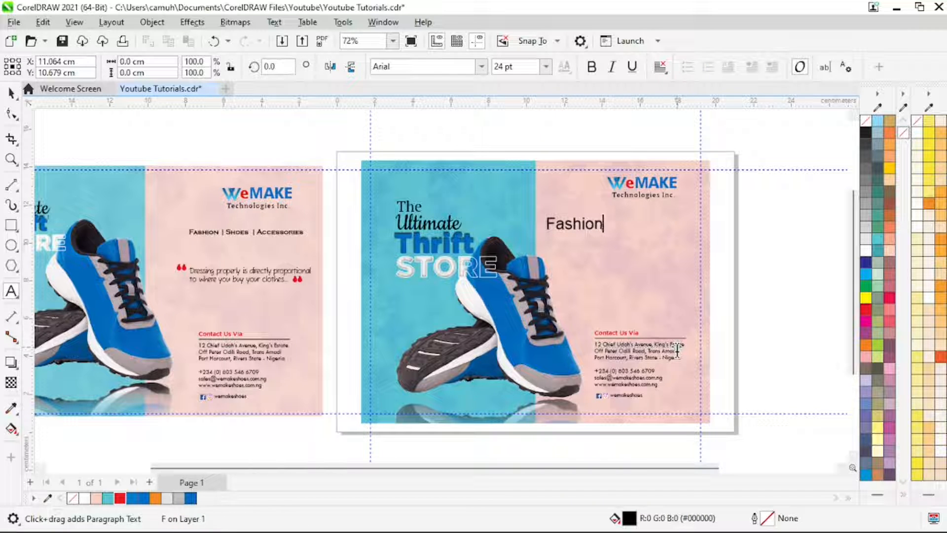
pyautogui.hotkey('ctrl', 'space')
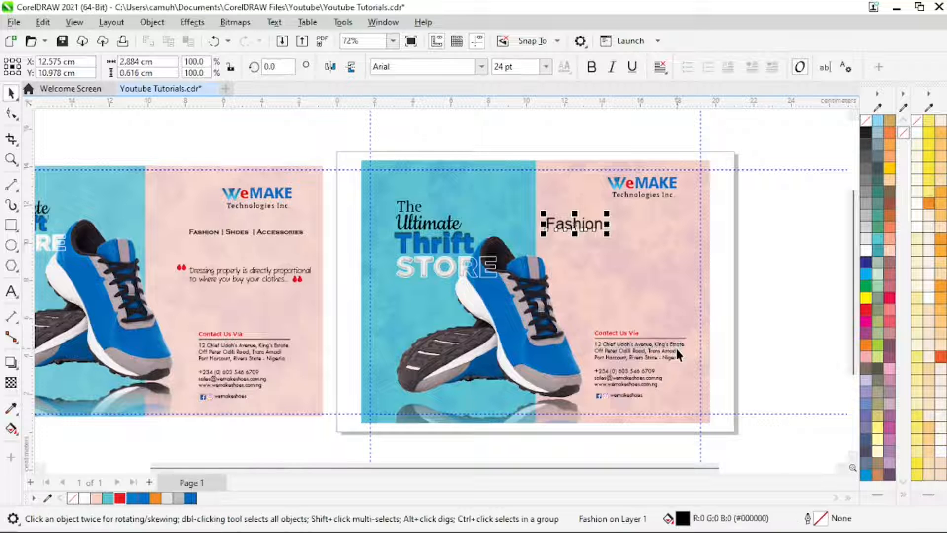
# Step: Browse fonts for the new Fashion text, and check the font of the word Shoes in the reference tagline
pyautogui.click(482, 67)
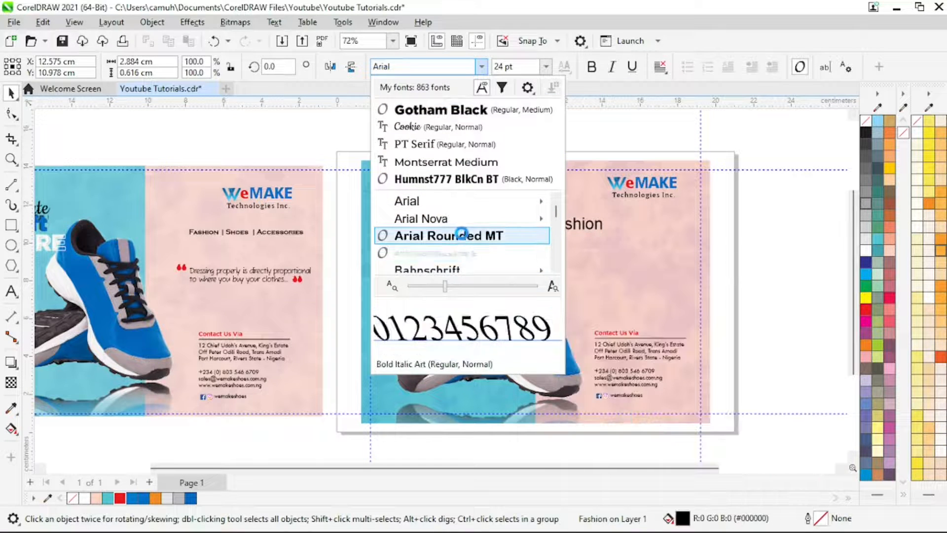
pyautogui.scroll(-2, 461, 233)
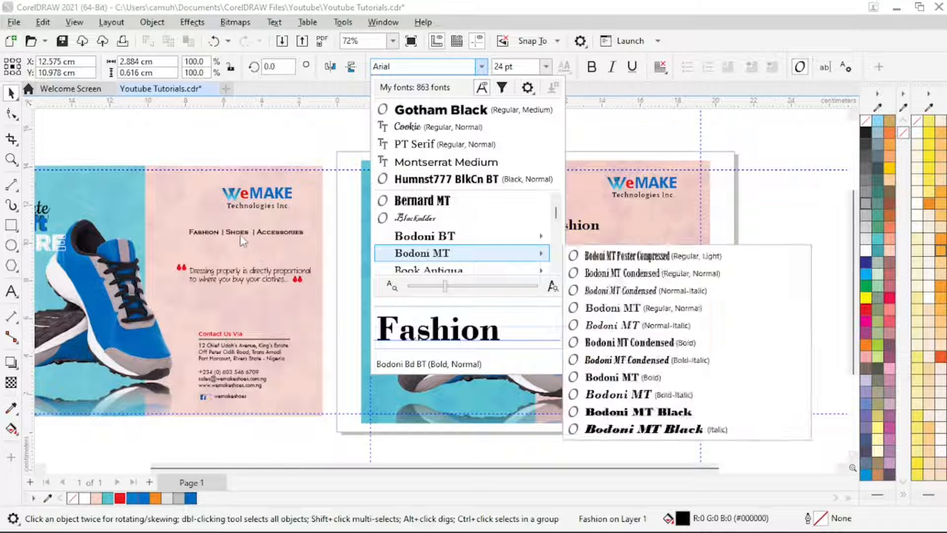
pyautogui.press('Escape')
pyautogui.click(238, 232)
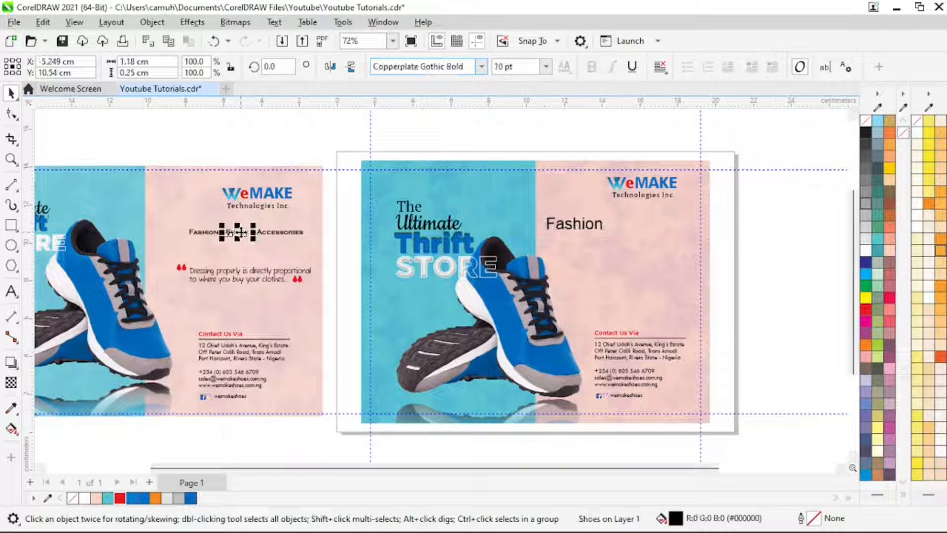
# Step: Set the font of the new flyer's Fashion text to Copperplate Gothic Light
pyautogui.click(571, 232)
pyautogui.click(481, 67)
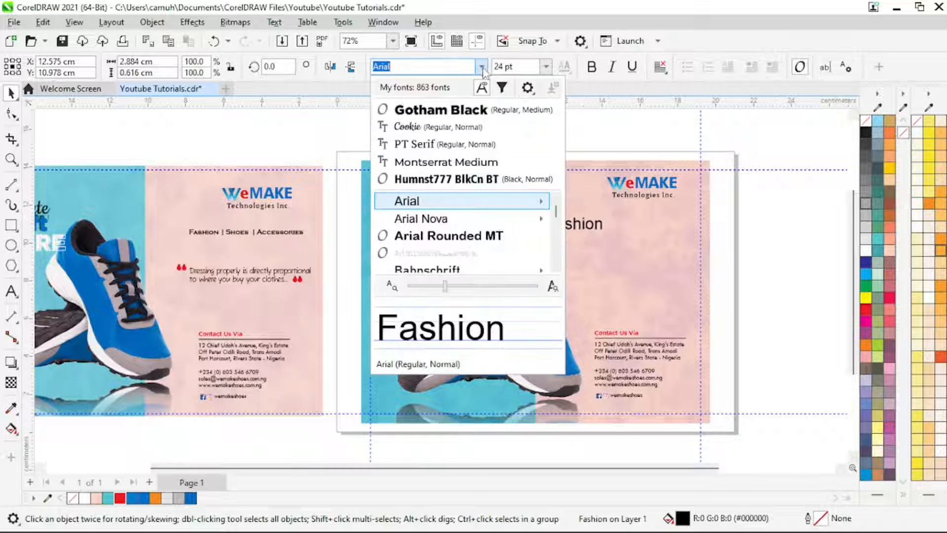
pyautogui.write('coop')
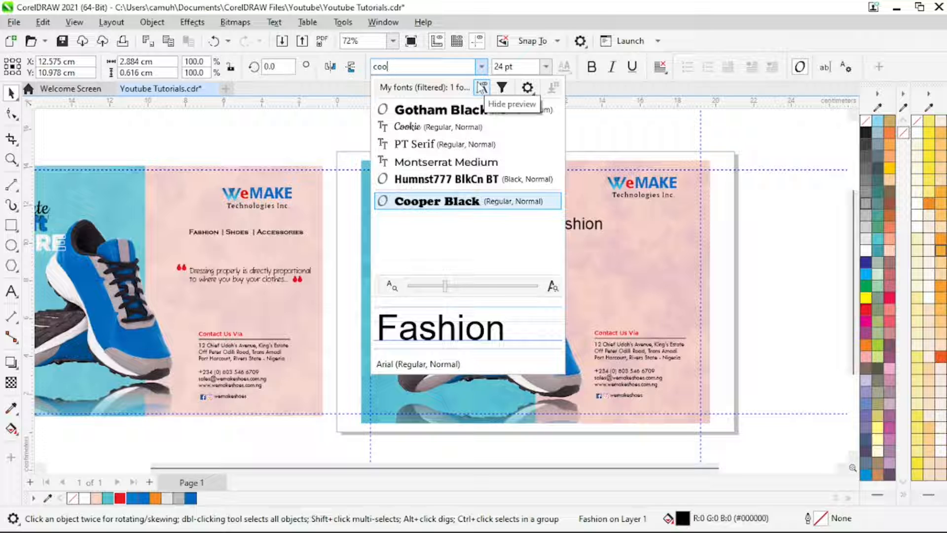
pyautogui.press('BackSpace')
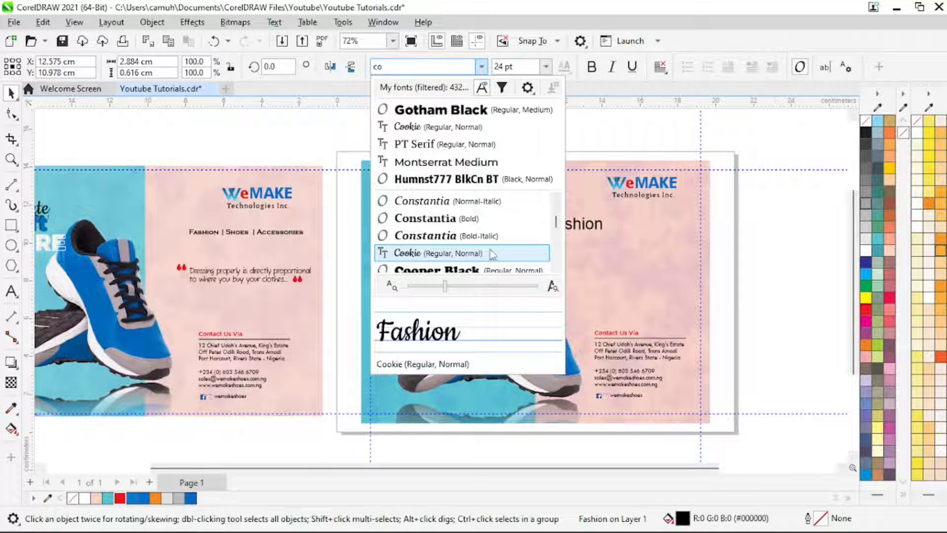
pyautogui.scroll(-1, 492, 254)
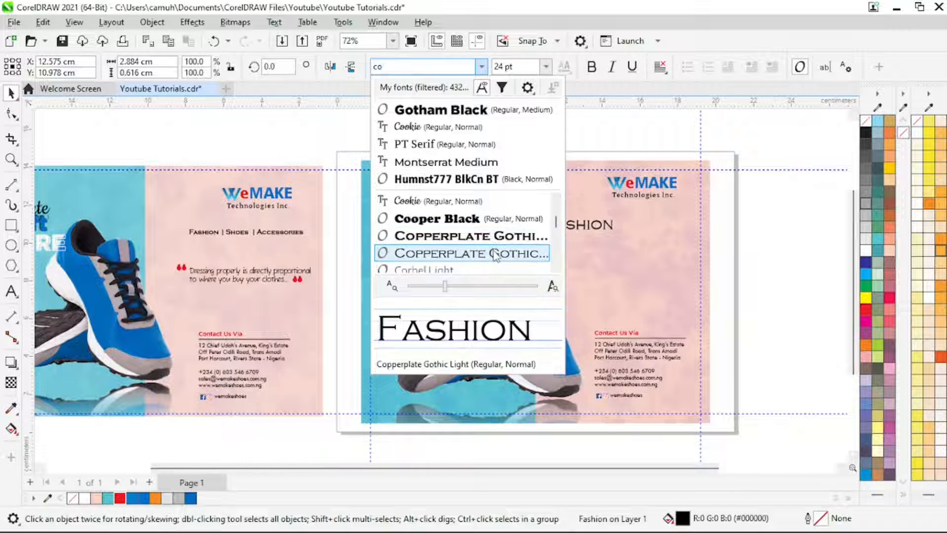
pyautogui.click(495, 254)
# Step: Shrink the new Fashion text to 14 pt and shift it slightly to about X 12.26 cm, Y 11.12 cm
pyautogui.press('z')
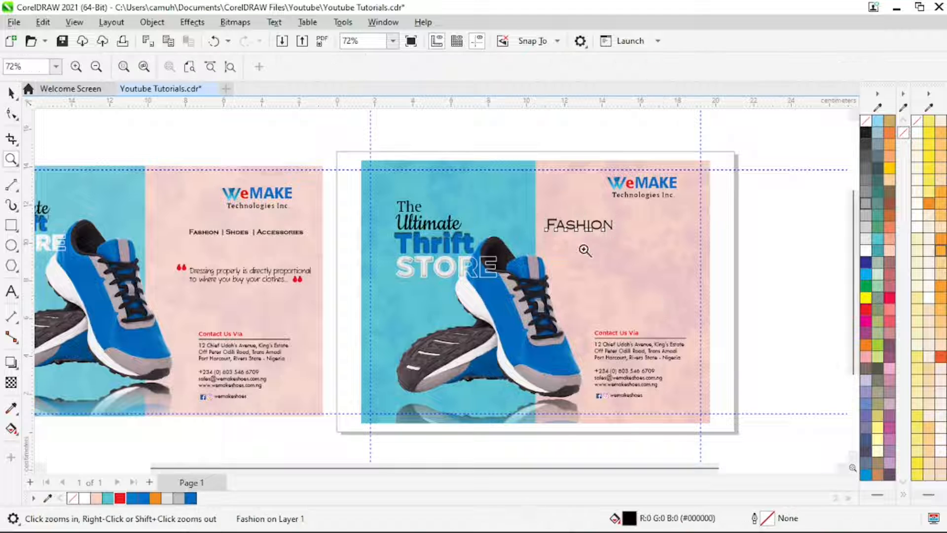
pyautogui.click(770, 320)
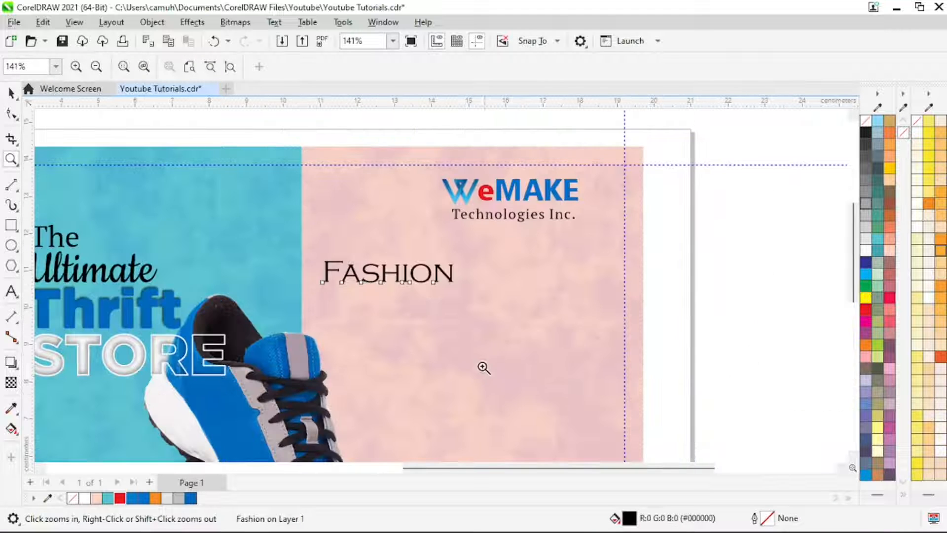
pyautogui.press('space')
pyautogui.moveTo(457, 290); pyautogui.dragTo(415, 282)
pyautogui.click(545, 67)
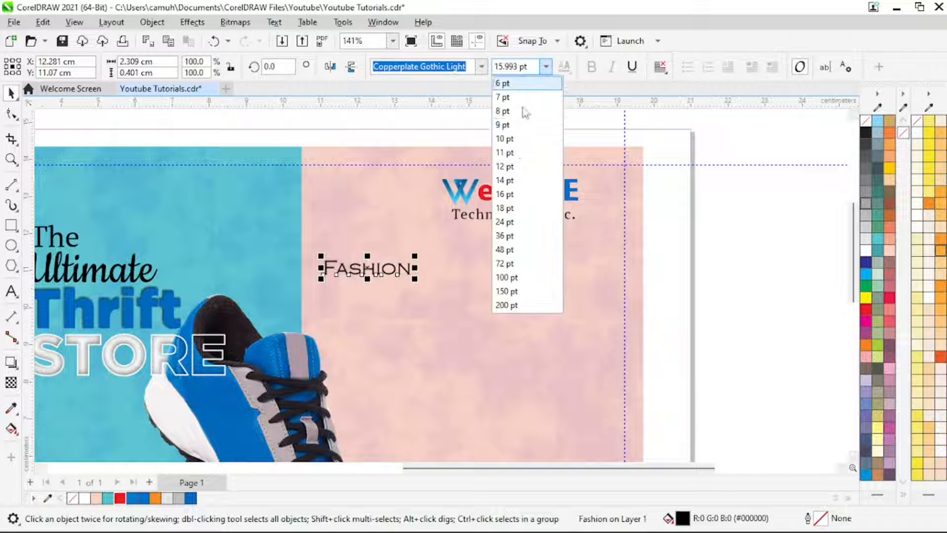
pyautogui.click(504, 180)
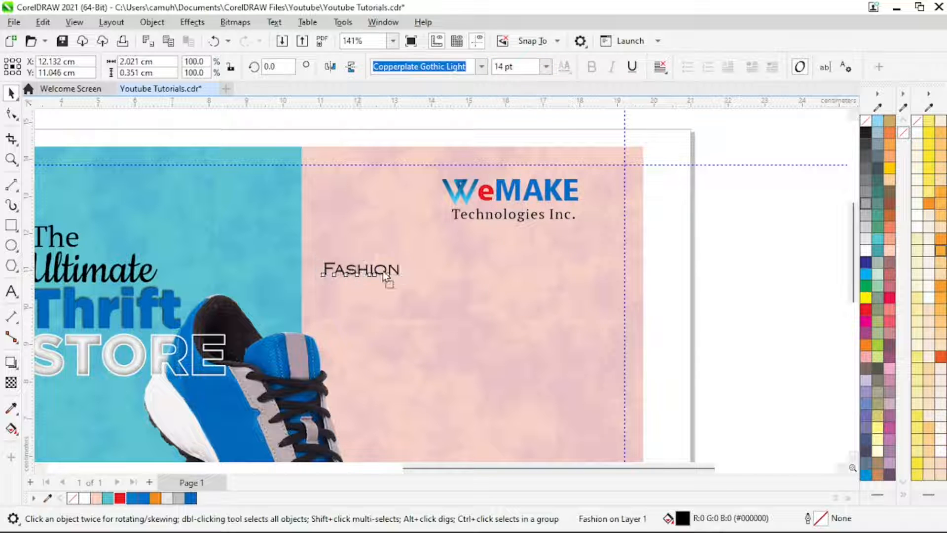
pyautogui.moveTo(383, 271)
pyautogui.mouseDown()
pyautogui.moveTo(371, 267)
pyautogui.moveTo(381, 262)
pyautogui.moveTo(368, 272)
pyautogui.mouseUp()
# Step: Examine the new flyer's contact details up close, checking the font and size of the phone, e-mail and website lines
pyautogui.press('z')
pyautogui.rightClick(465, 326)
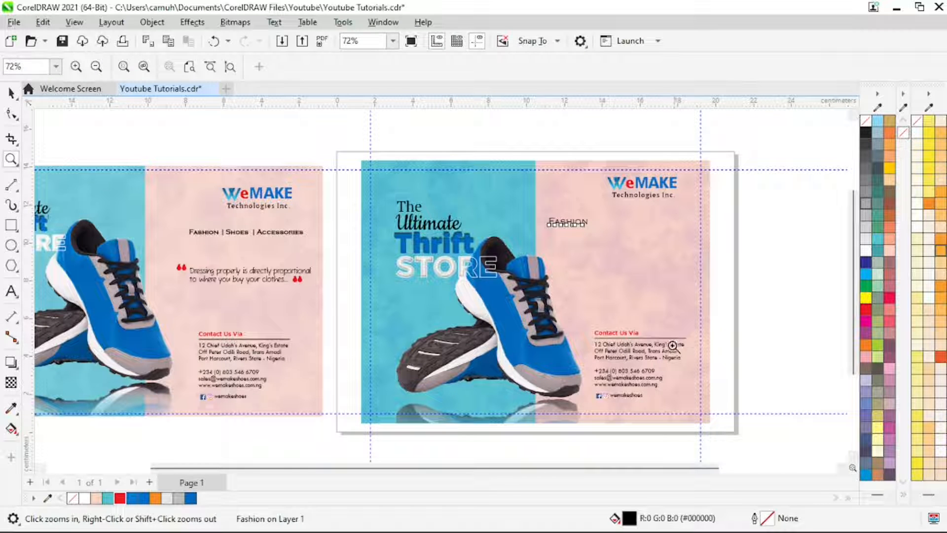
pyautogui.moveTo(764, 291); pyautogui.dragTo(329, 457)
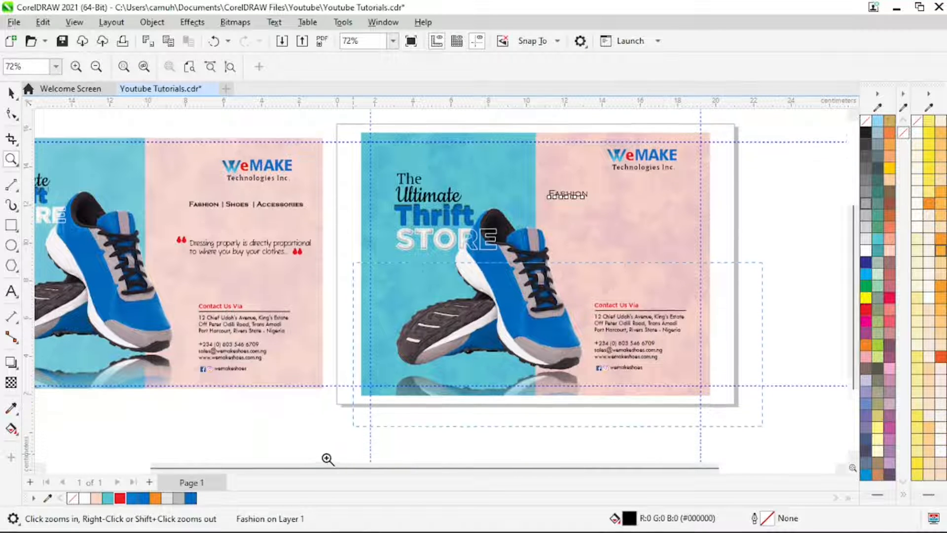
pyautogui.press('space')
pyautogui.click(607, 385)
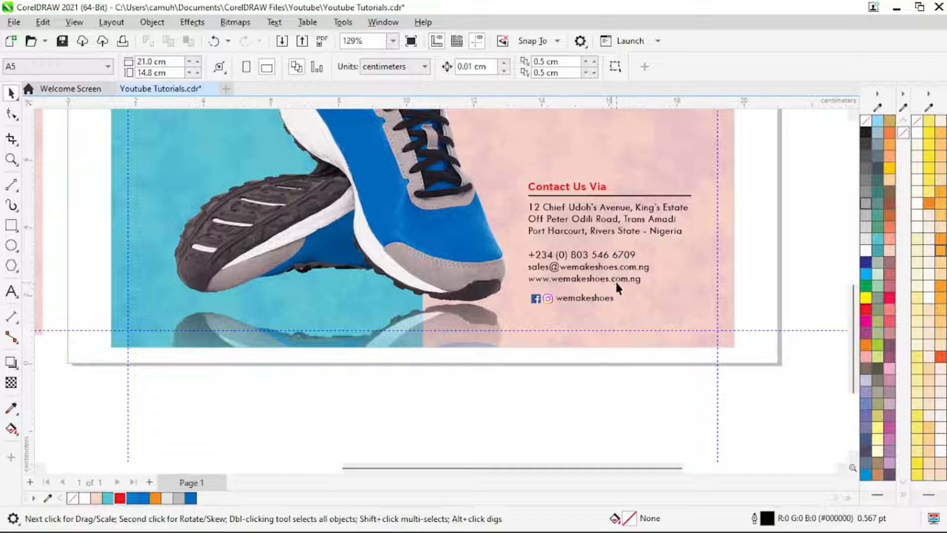
pyautogui.click(615, 279)
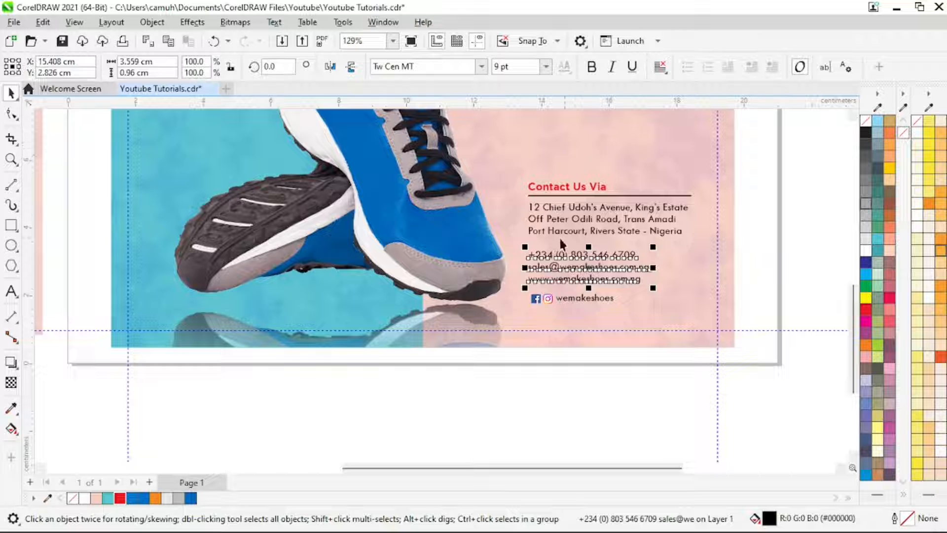
pyautogui.click(769, 268)
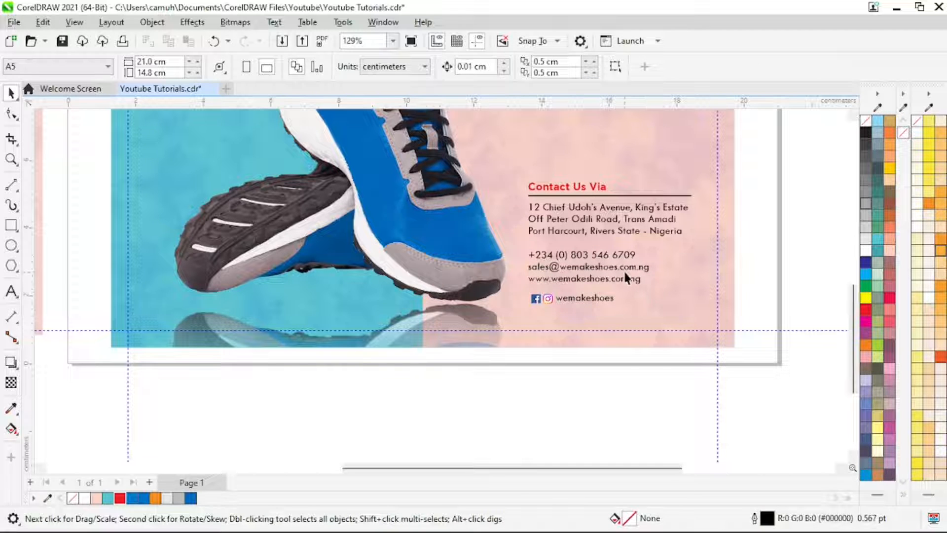
pyautogui.click(625, 268)
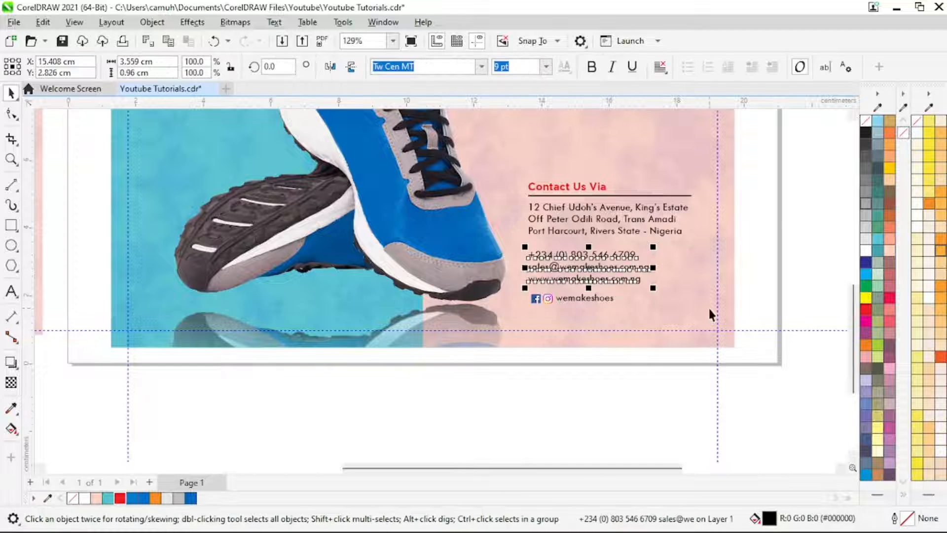
pyautogui.press('z')
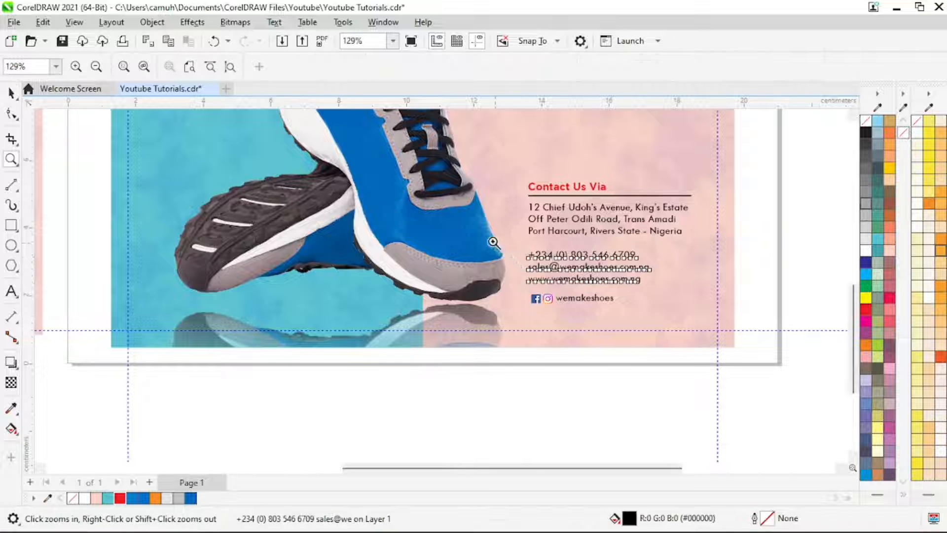
pyautogui.moveTo(486, 235); pyautogui.dragTo(714, 389)
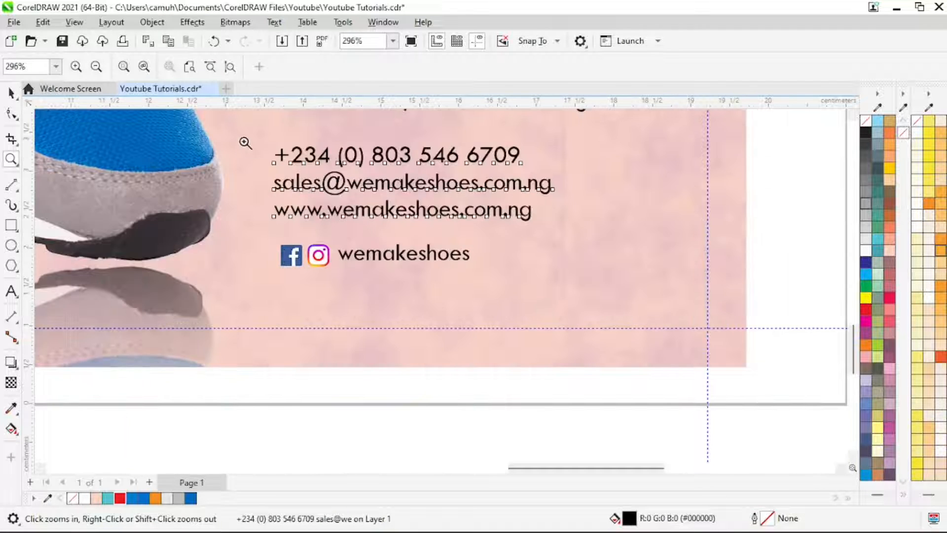
pyautogui.moveTo(577, 301); pyautogui.dragTo(577, 302)
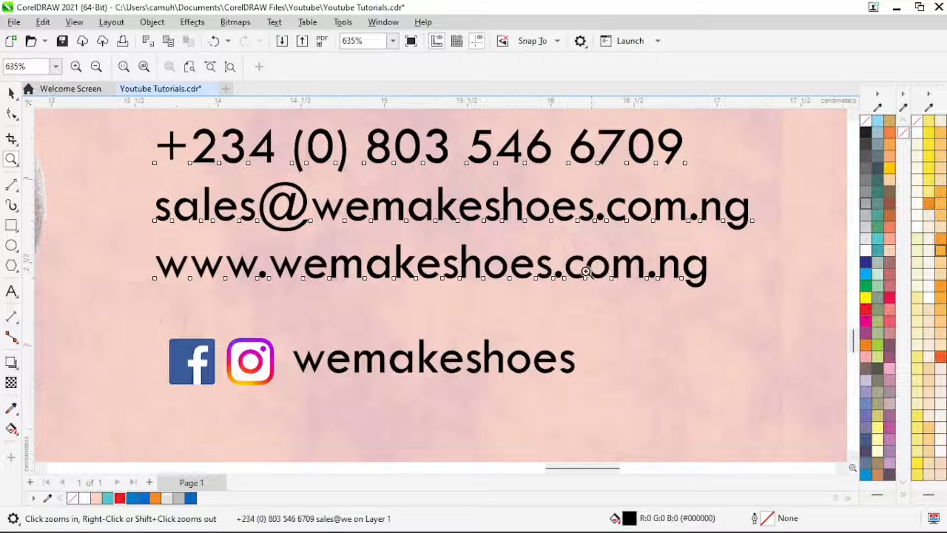
pyautogui.rightClick(541, 259)
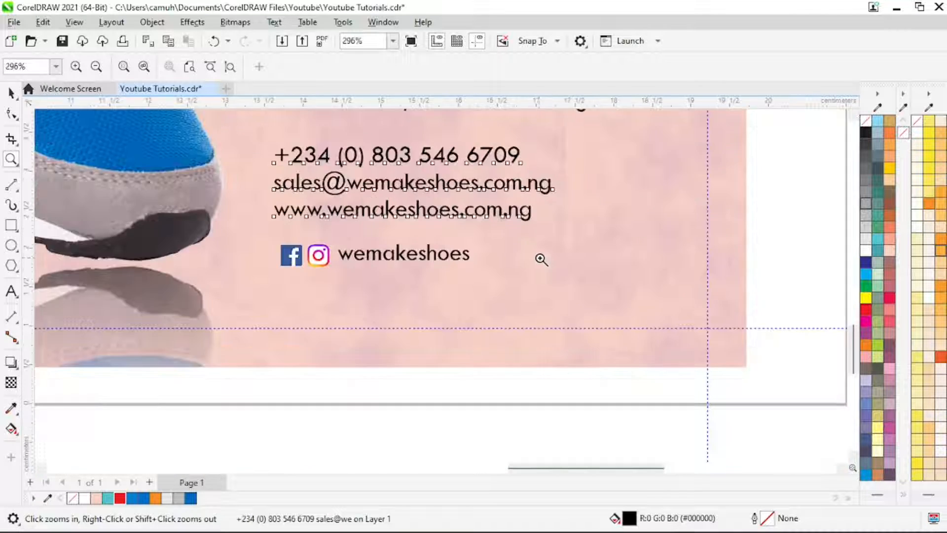
pyautogui.rightClick(542, 264)
pyautogui.rightClick(568, 277)
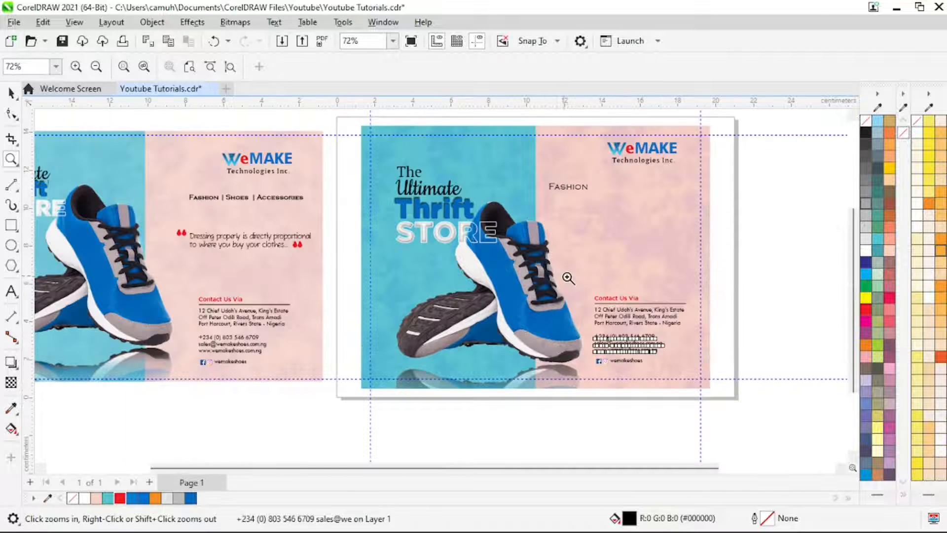
# Step: Set the size of the Fashion text below the logo to 13 pt
pyautogui.click(754, 241)
pyautogui.press('space')
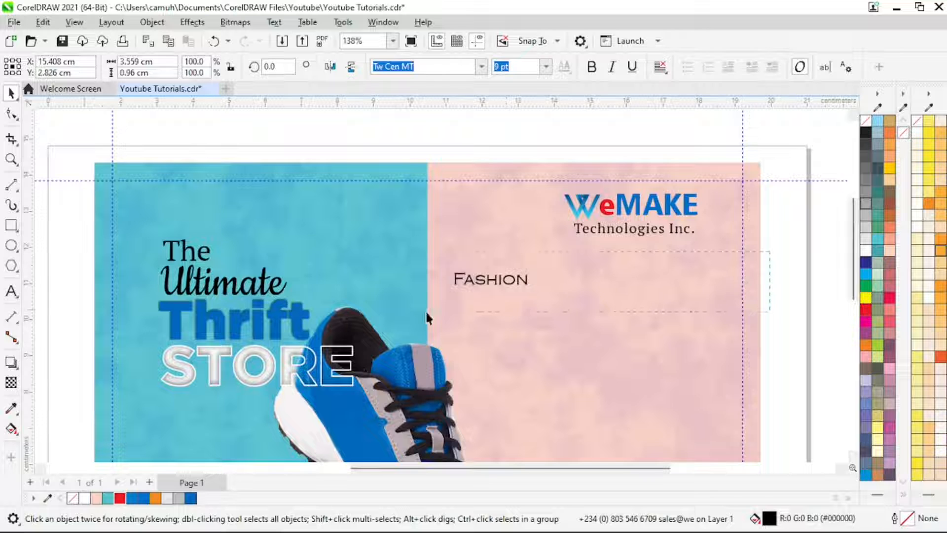
pyautogui.press('Tab')
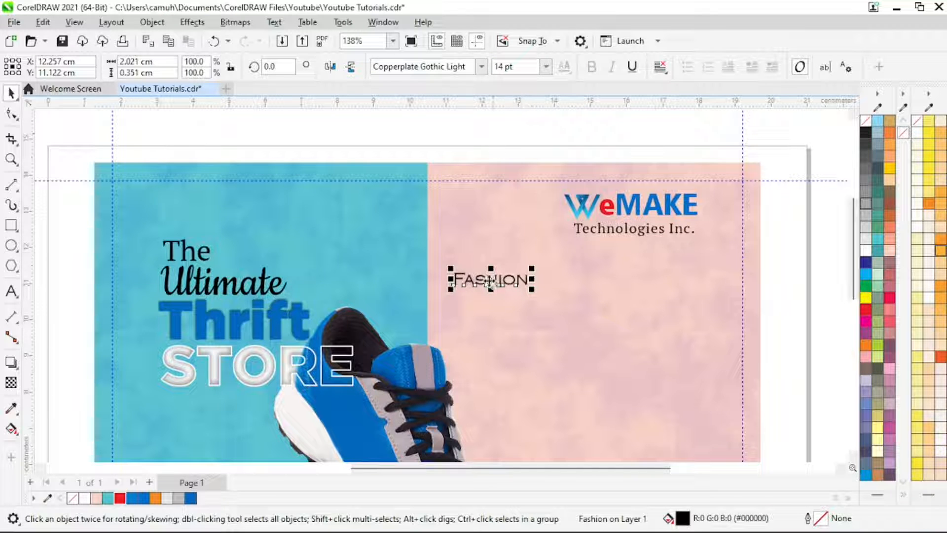
pyautogui.click(546, 66)
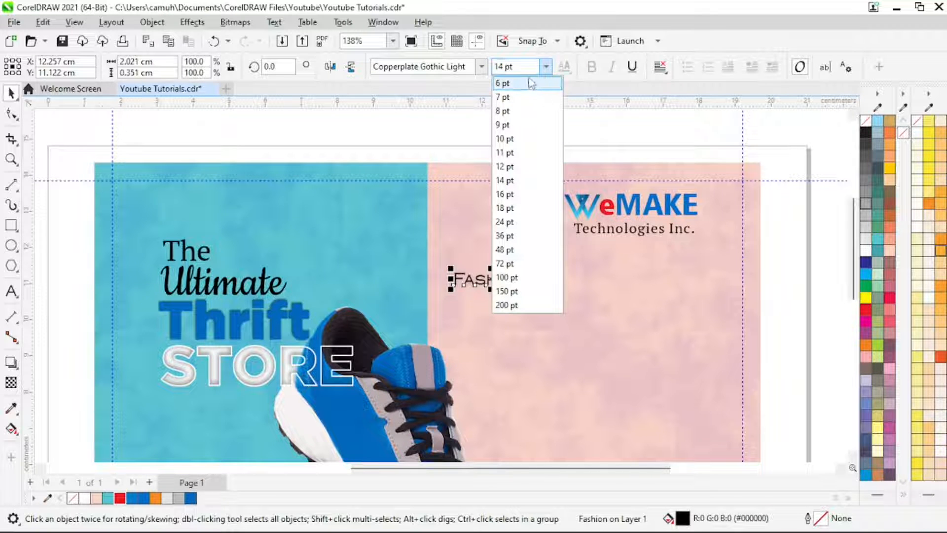
pyautogui.write('13')
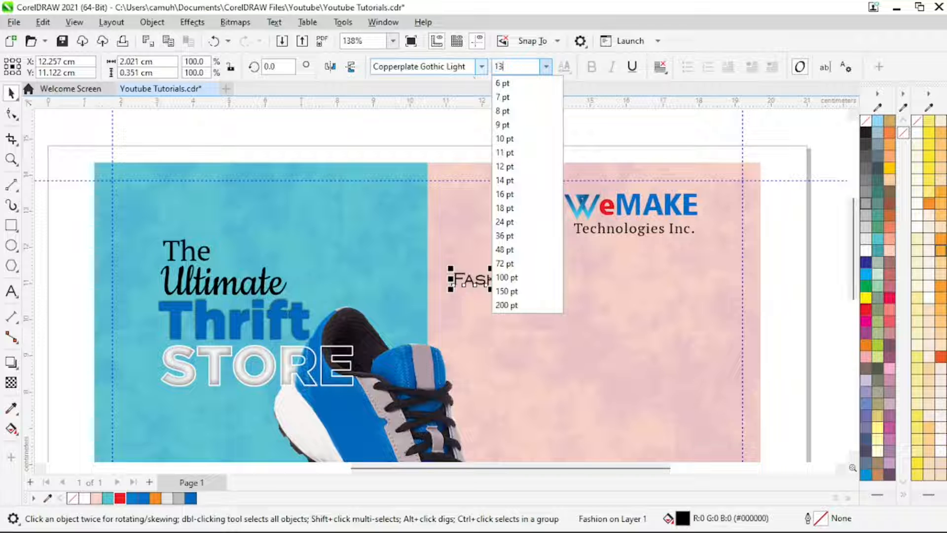
pyautogui.press('Return')
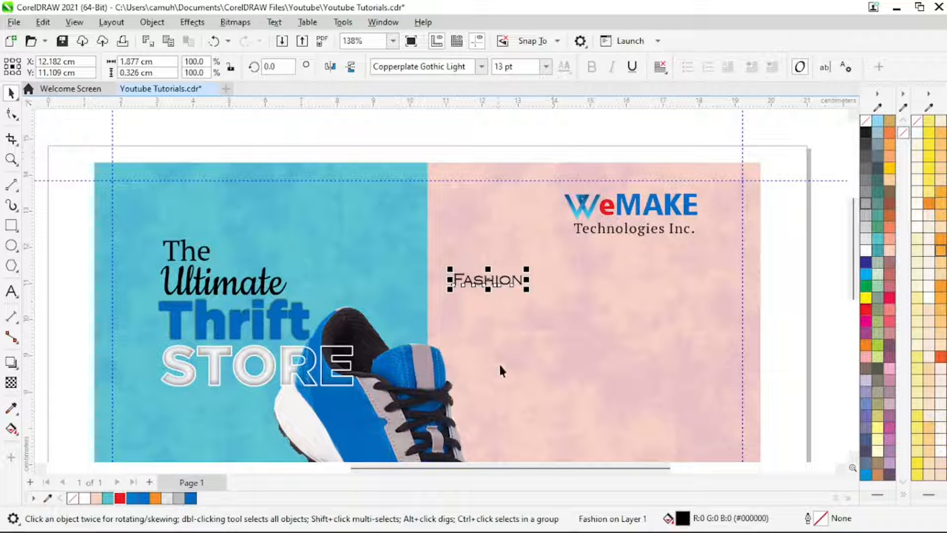
# Step: Duplicate the Fashion text horizontally to its right, at about X 14.86 cm, and change the copy's wording to "Shoes"
pyautogui.moveTo(495, 286); pyautogui.dragTo(586, 276)
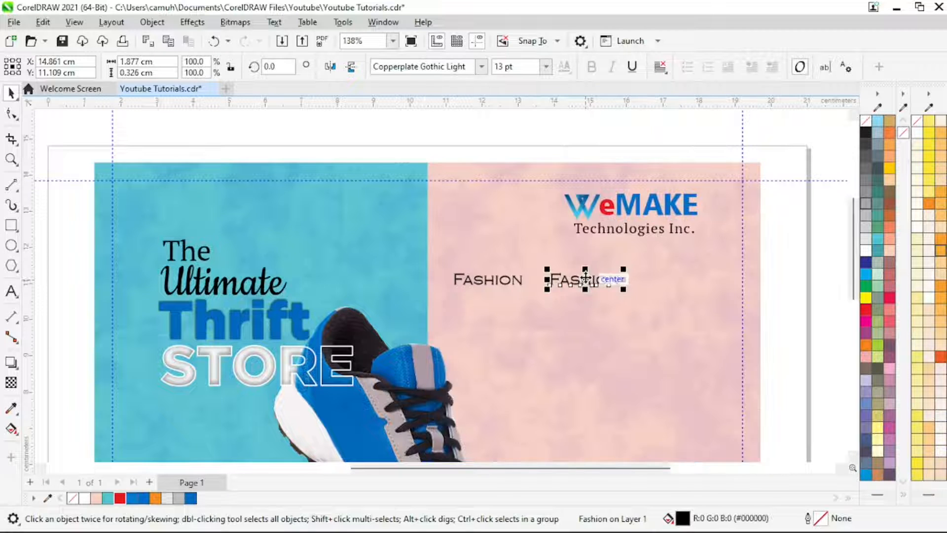
pyautogui.doubleClick(587, 279)
pyautogui.press('BackSpace')
pyautogui.press('BackSpace')
pyautogui.press('BackSpace')
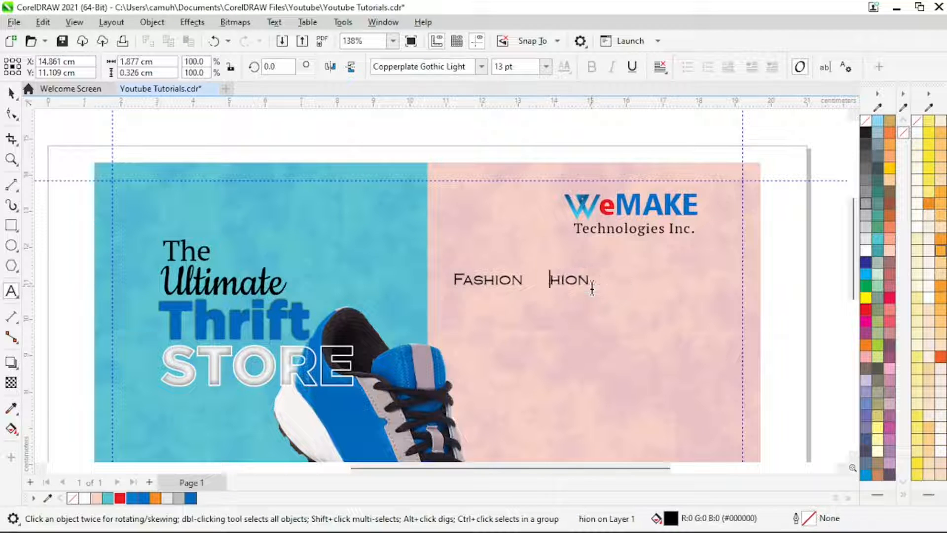
pyautogui.write('SHOES')
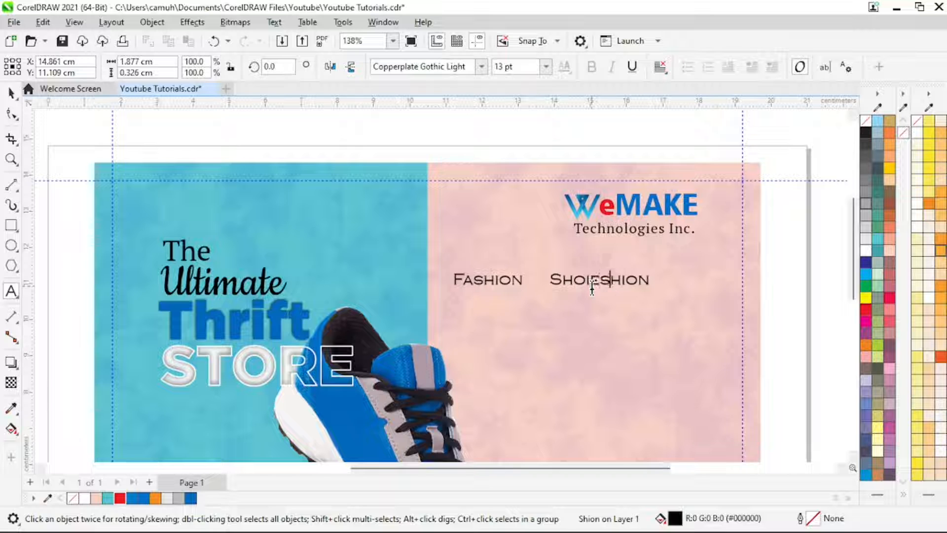
pyautogui.press('BackSpace')
pyautogui.press('BackSpace')
pyautogui.write('ES')
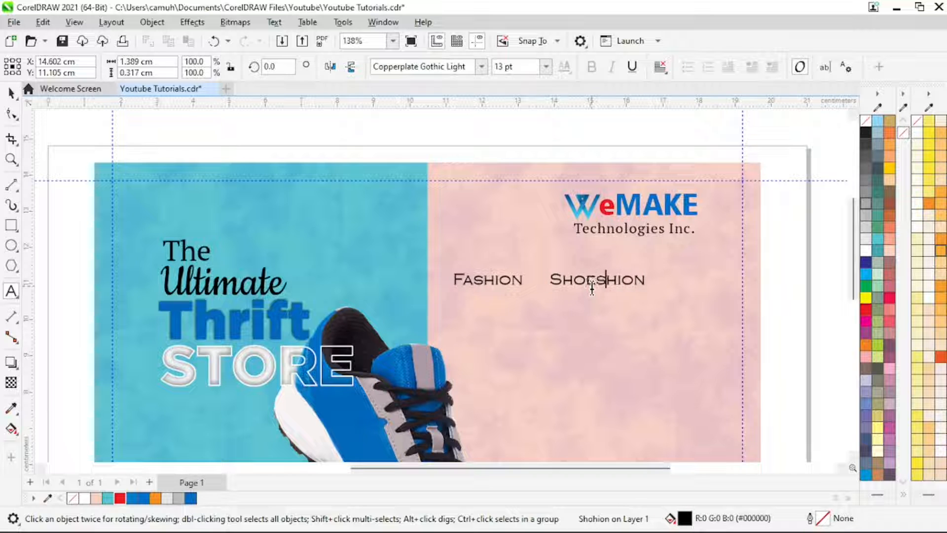
pyautogui.press('Delete')
pyautogui.press('Delete')
pyautogui.press('Delete')
pyautogui.press('Delete')
pyautogui.hotkey('ctrl', 'space')
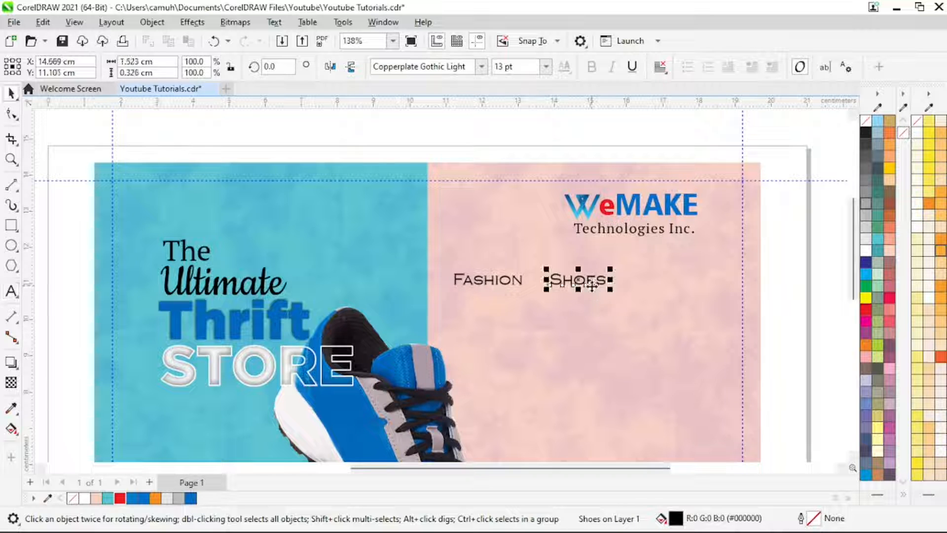
# Step: Duplicate the Shoes text to its right, at about X 17.39 cm, and replace the copy's wording with "Accesories"
pyautogui.moveTo(580, 276); pyautogui.dragTo(678, 275)
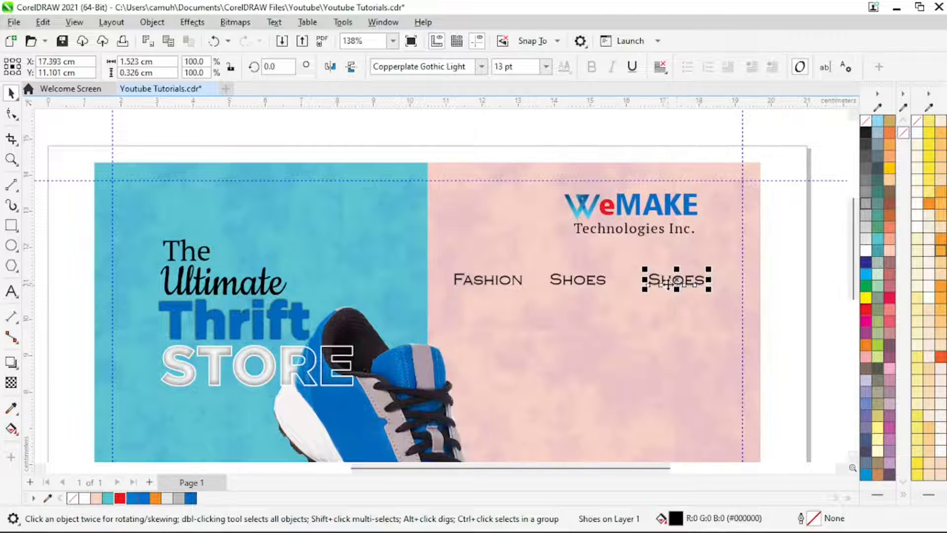
pyautogui.press('F8')
pyautogui.doubleClick(669, 276)
pyautogui.write('DEA')
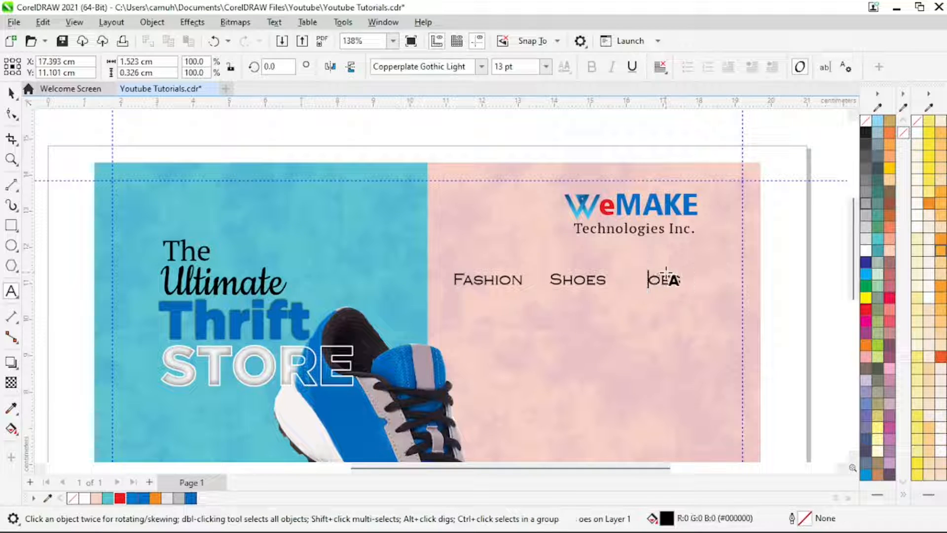
pyautogui.write('ACCESOR')
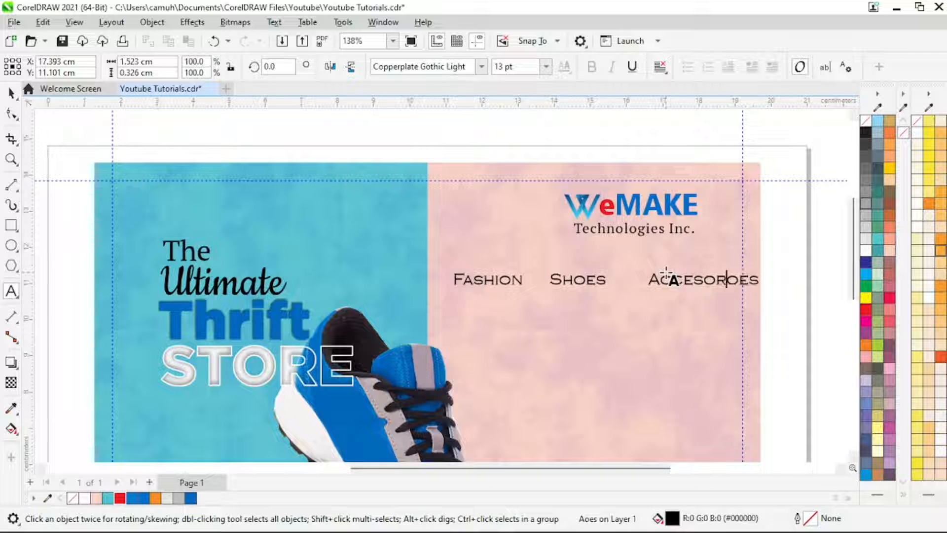
pyautogui.write('IES')
pyautogui.press('Delete')
pyautogui.press('Delete')
pyautogui.press('Delete')
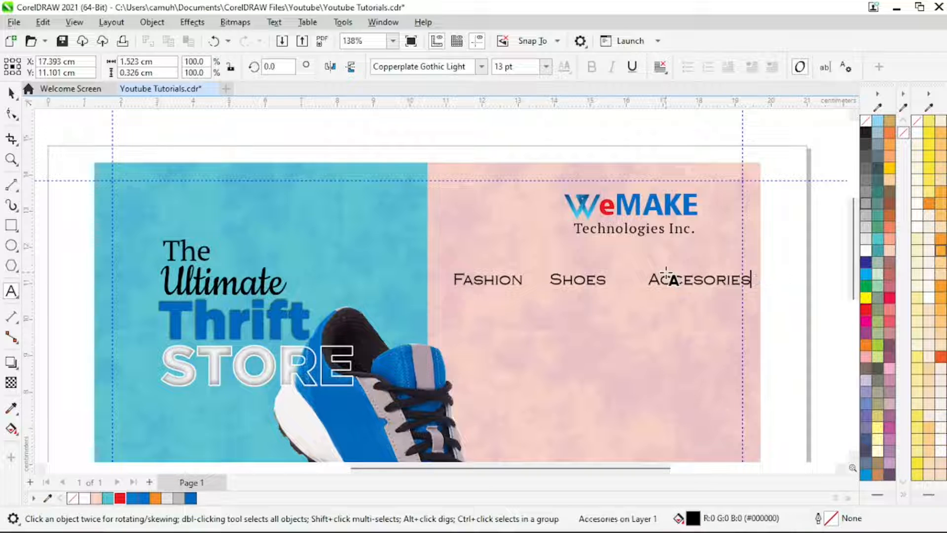
# Step: Correct the misspelled tagline word "Accesories" to the suggested spelling "Accessories"
pyautogui.click(684, 278)
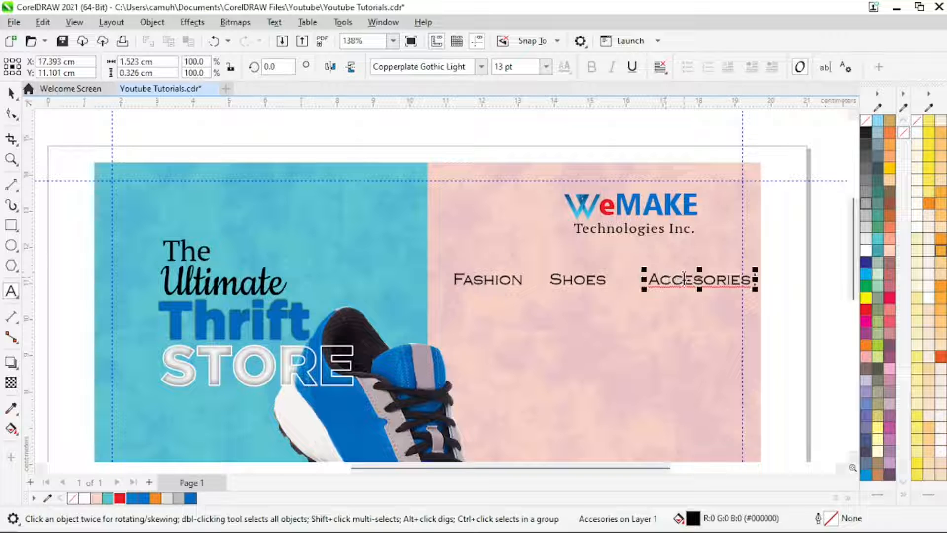
pyautogui.rightClick(718, 285)
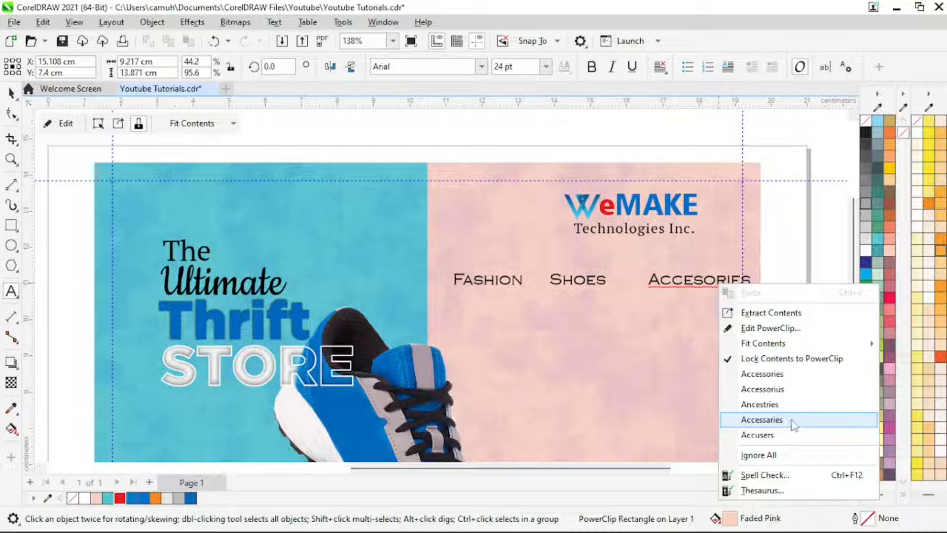
pyautogui.click(779, 374)
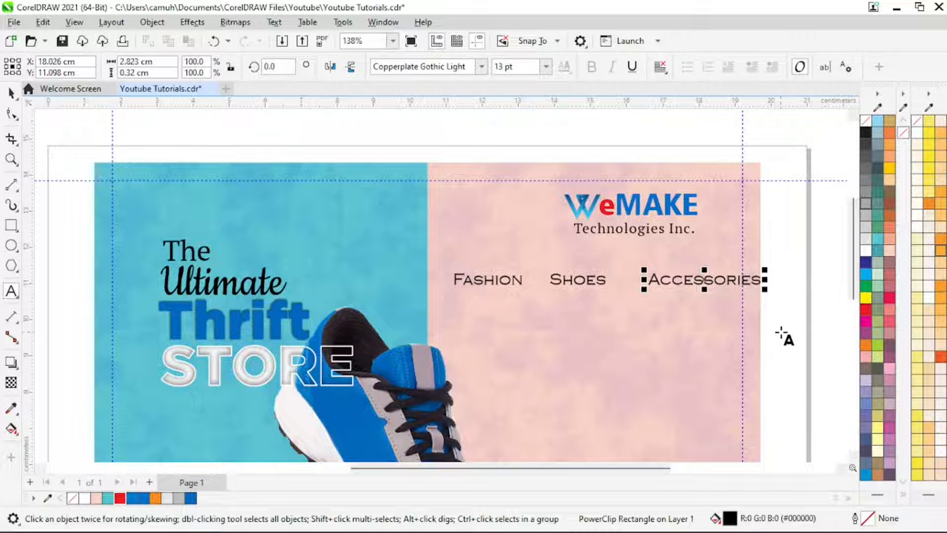
pyautogui.hotkey('ctrl', 'space')
# Step: Set the size of the Fashion, Shoes and Accessories texts to 12 pt
pyautogui.click(798, 247)
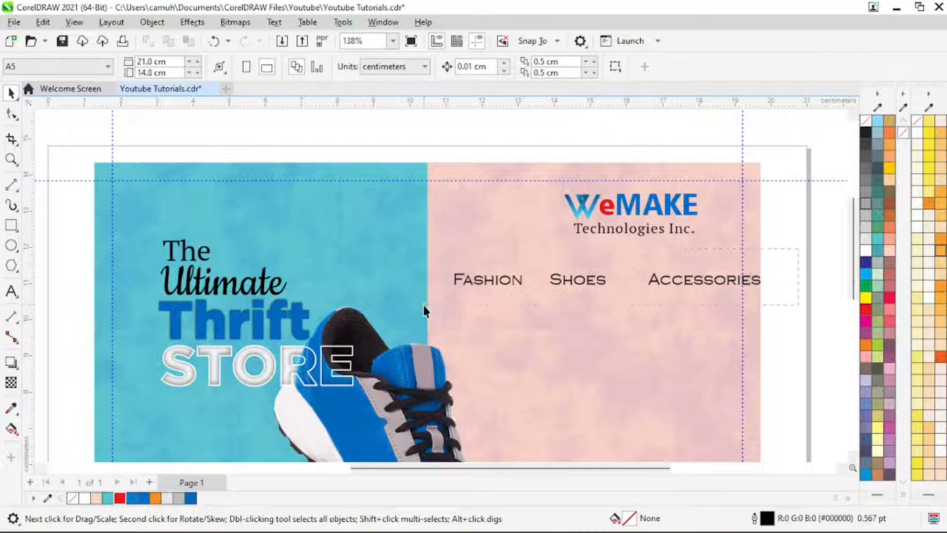
pyautogui.moveTo(423, 304); pyautogui.dragTo(777, 262)
pyautogui.click(546, 67)
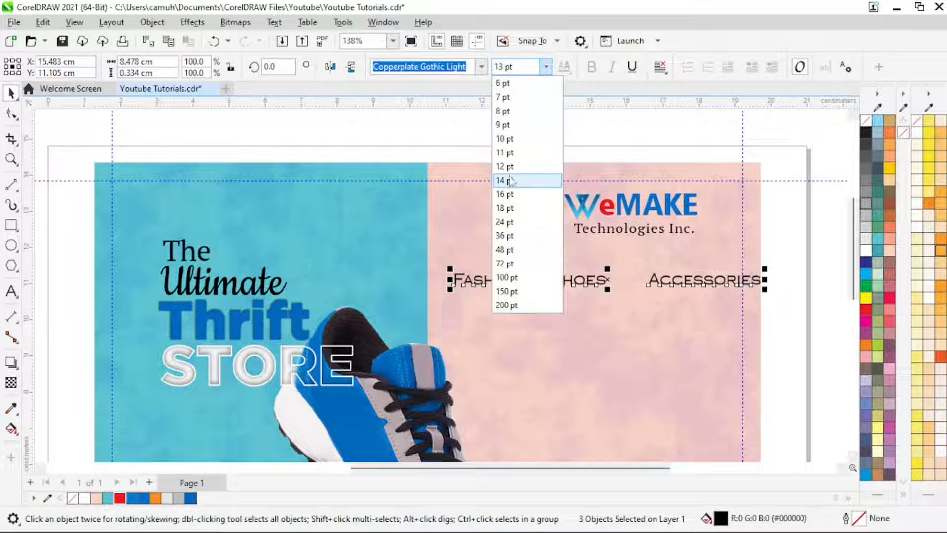
pyautogui.click(508, 164)
pyautogui.click(803, 268)
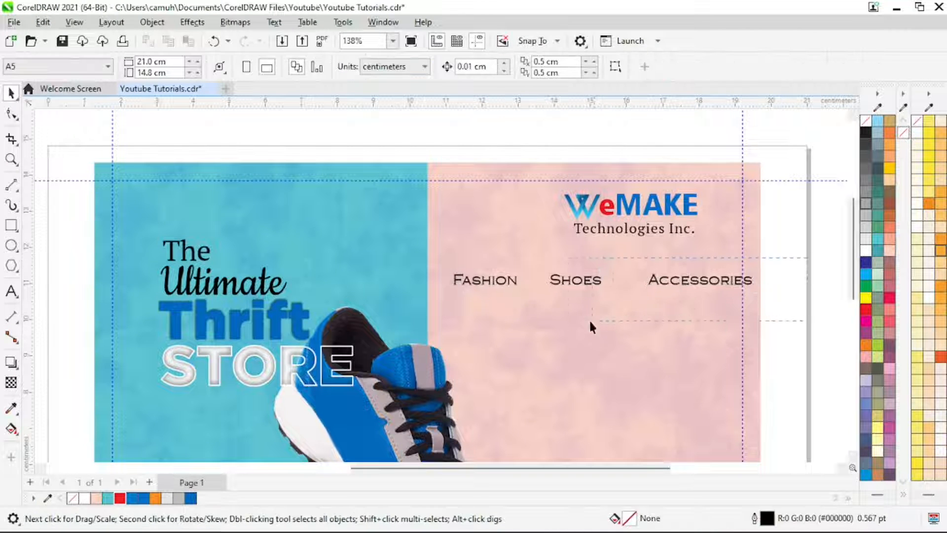
# Step: Move Shoes and Accessories closer to Fashion, with Accessories centred at about X 16.86 cm to even out the gaps
pyautogui.moveTo(807, 257); pyautogui.dragTo(531, 333)
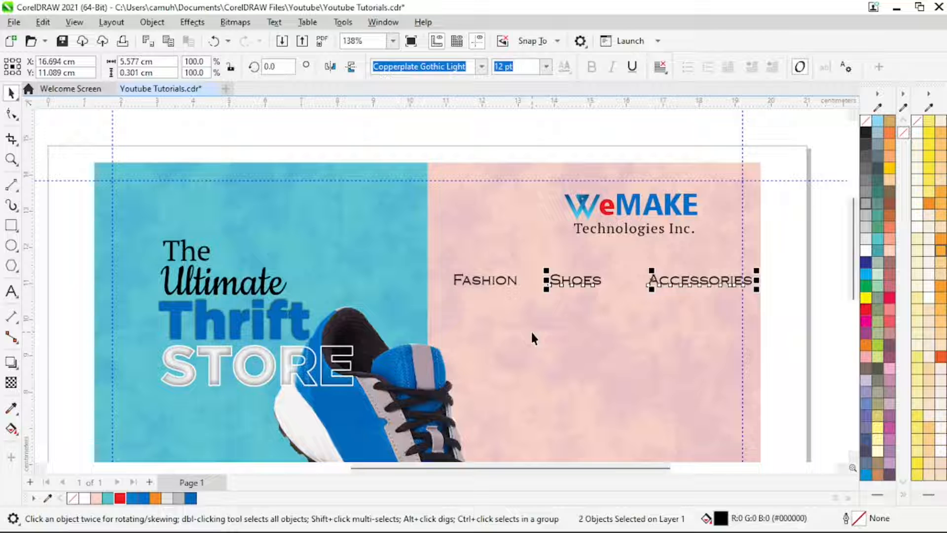
pyautogui.press('z')
pyautogui.click(799, 321)
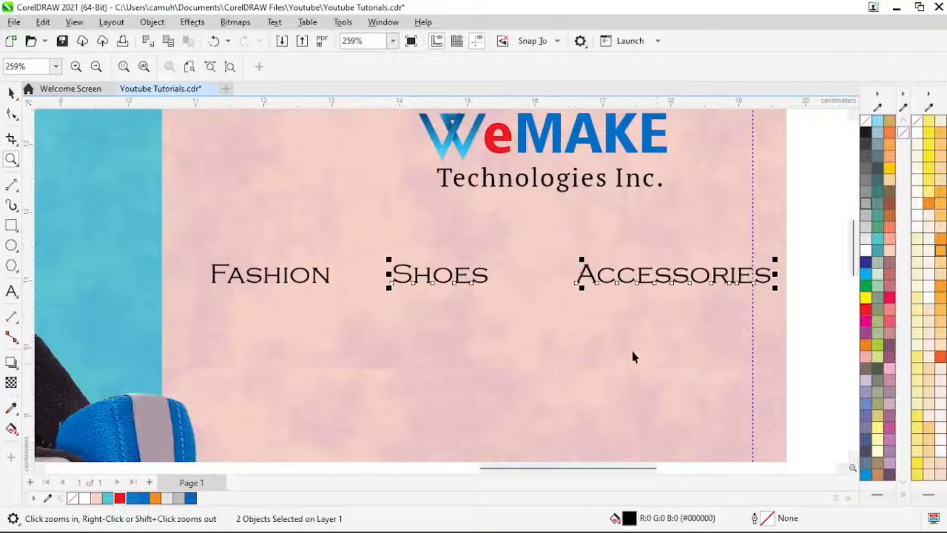
pyautogui.press('space')
pyautogui.moveTo(451, 281); pyautogui.dragTo(423, 283)
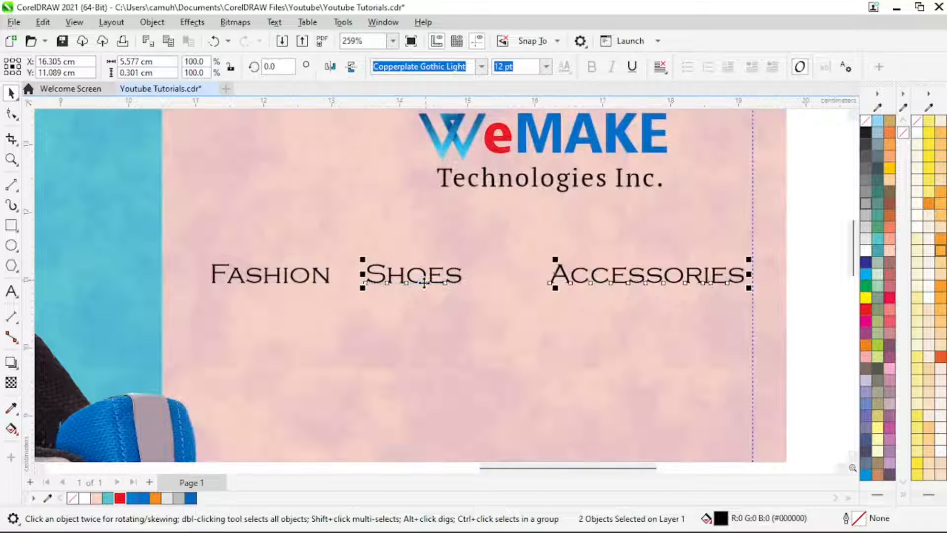
pyautogui.click(814, 243)
pyautogui.click(729, 281)
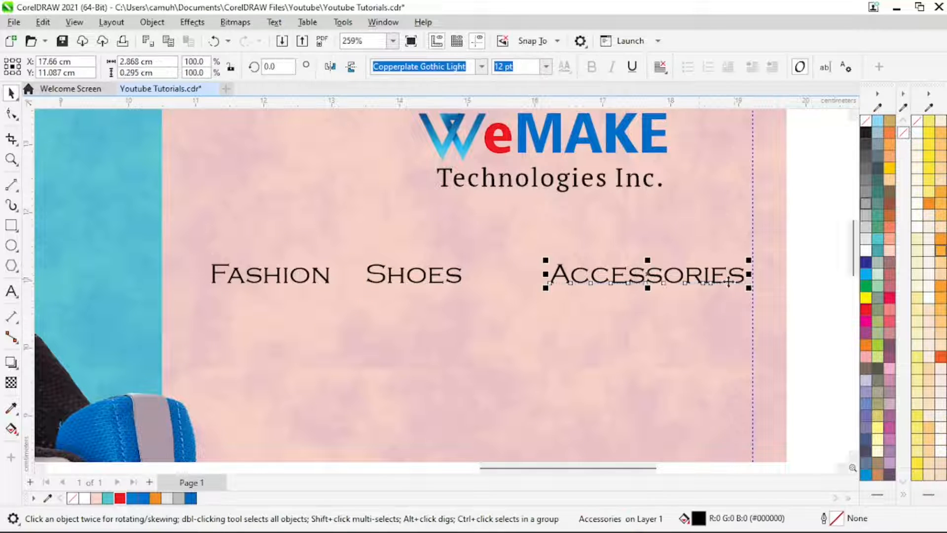
pyautogui.moveTo(649, 283); pyautogui.dragTo(593, 274)
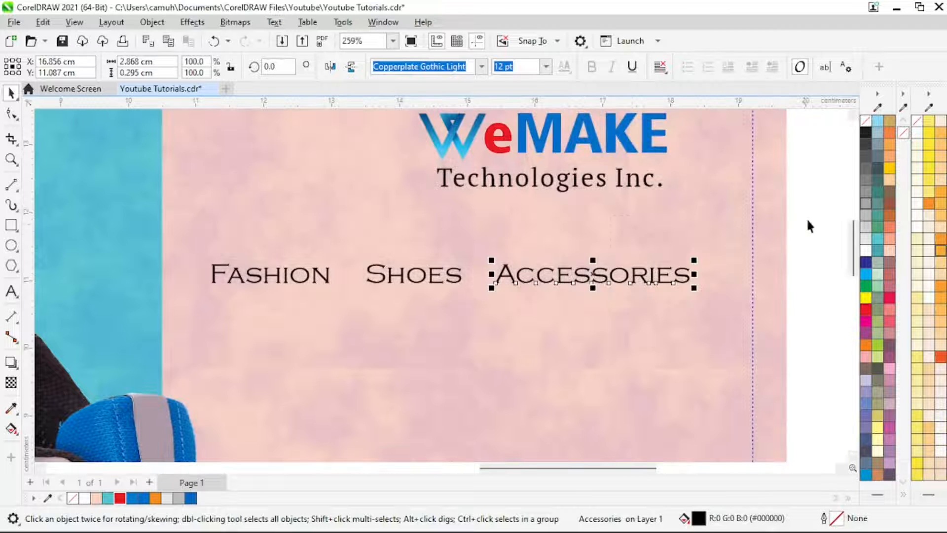
# Step: Set all three tagline words to 10 pt and move them together to about X 15.34 cm, Y 11.12 cm
pyautogui.keyDown('shift'); pyautogui.click(222, 286); pyautogui.keyUp('shift')
pyautogui.keyDown('shift'); pyautogui.click(392, 276); pyautogui.keyUp('shift')
pyautogui.moveTo(392, 276); pyautogui.dragTo(420, 272)
pyautogui.click(546, 67)
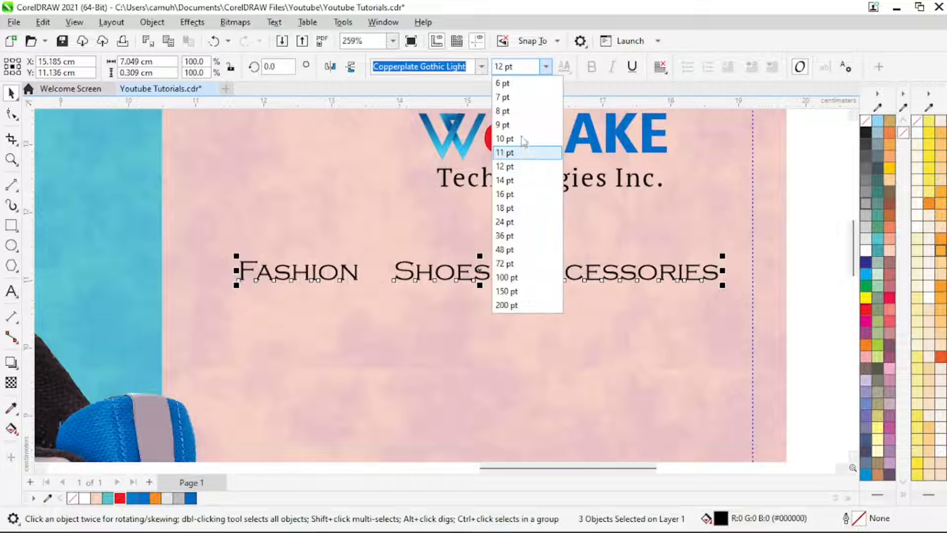
pyautogui.click(511, 135)
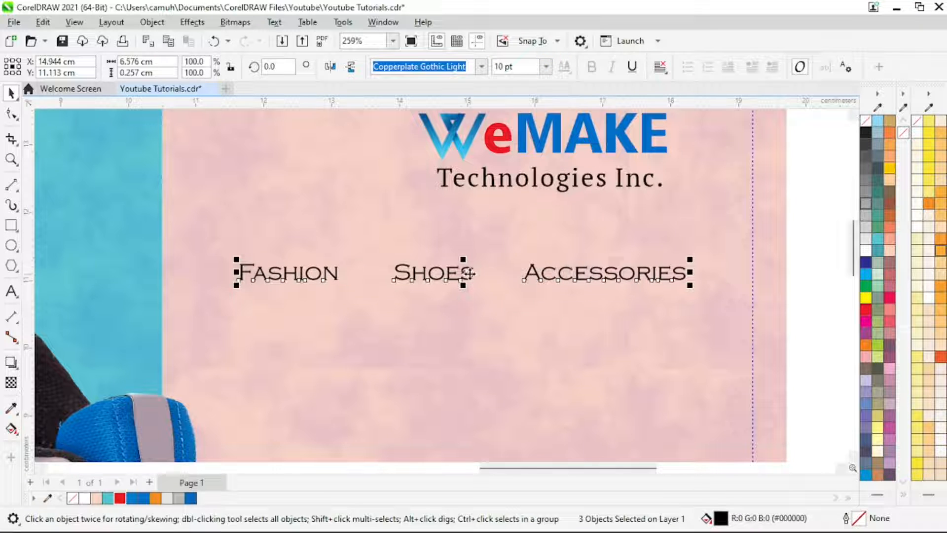
pyautogui.moveTo(463, 273); pyautogui.dragTo(490, 273)
# Step: Draw a vertical divider line about 0.56 cm tall between Fashion and Shoes, at about X 13.91 cm
pyautogui.press('z')
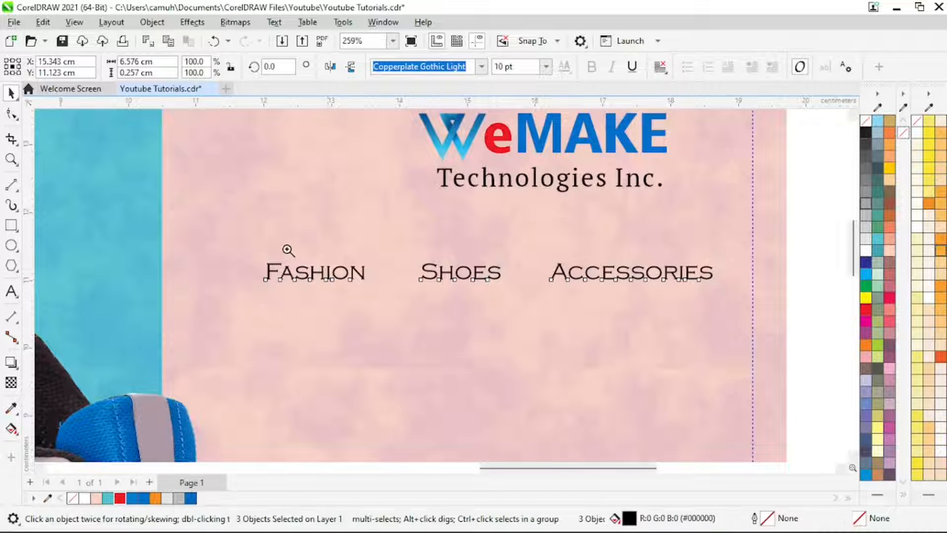
pyautogui.moveTo(202, 212); pyautogui.dragTo(608, 350)
pyautogui.press('space')
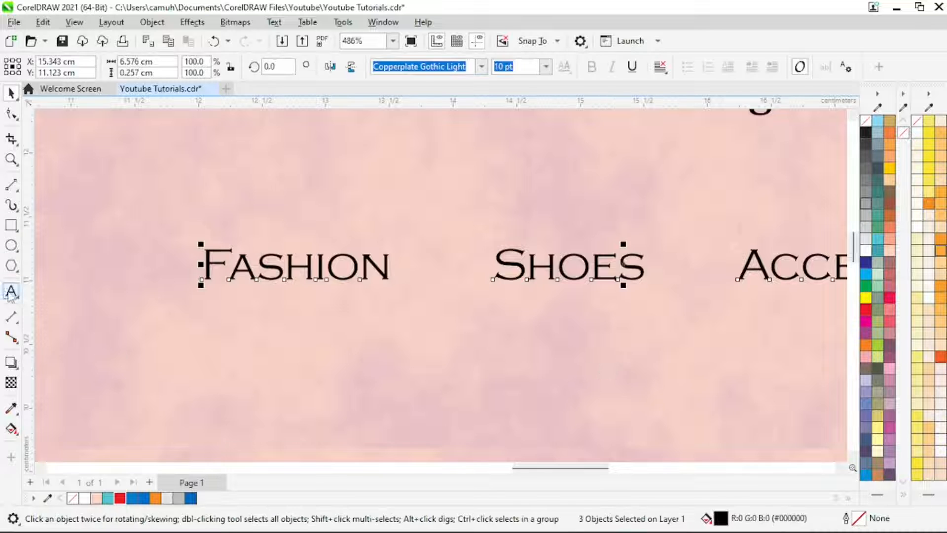
pyautogui.click(11, 185)
pyautogui.moveTo(443, 232); pyautogui.dragTo(442, 306)
pyautogui.press('space')
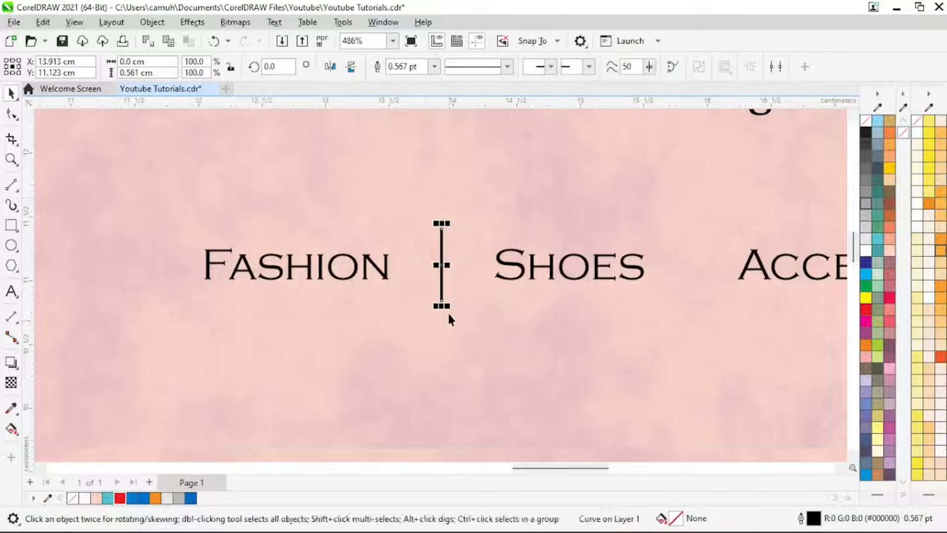
# Step: Shorten the divider to about 0.37 cm and place it close after Fashion at about X 13.71 cm, vertically centred on the word
pyautogui.press('z')
pyautogui.moveTo(391, 186); pyautogui.dragTo(476, 325)
pyautogui.press('space')
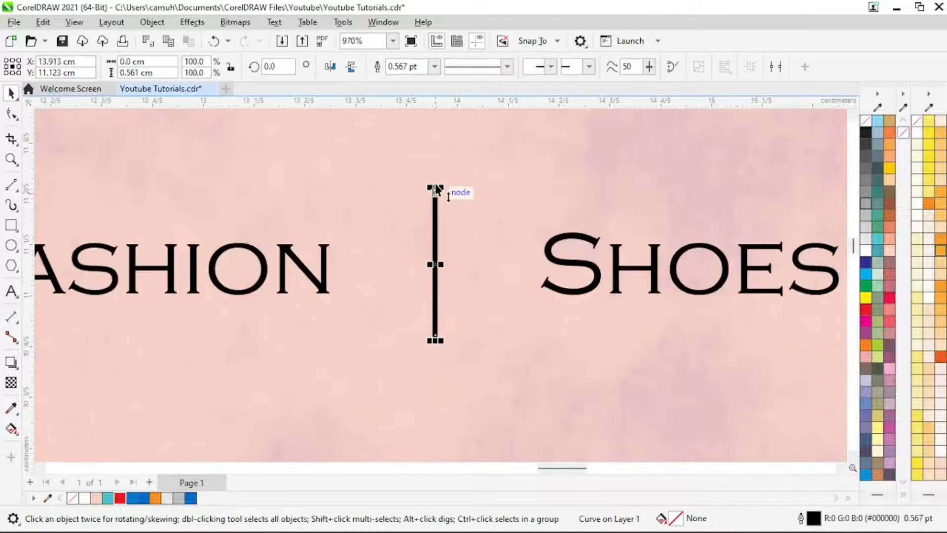
pyautogui.moveTo(435, 188); pyautogui.dragTo(441, 212)
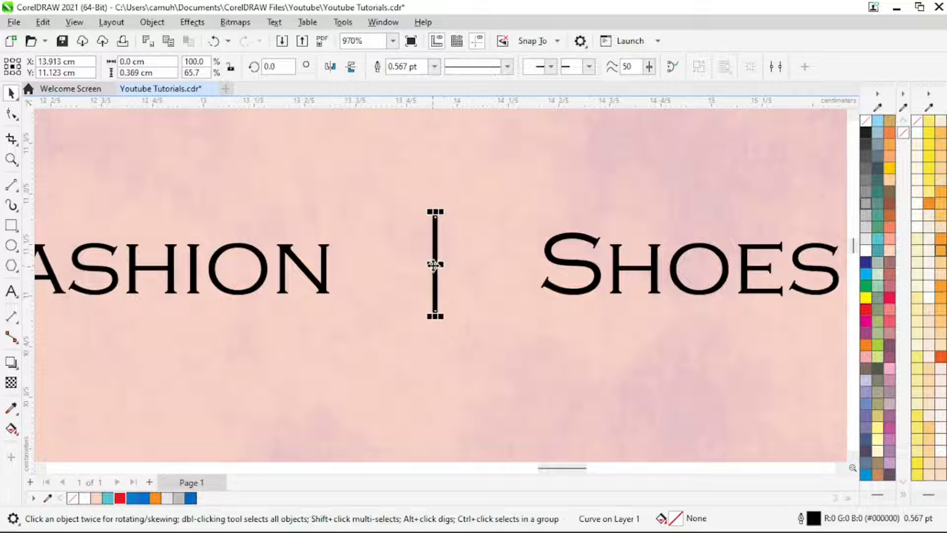
pyautogui.moveTo(434, 264); pyautogui.dragTo(383, 268)
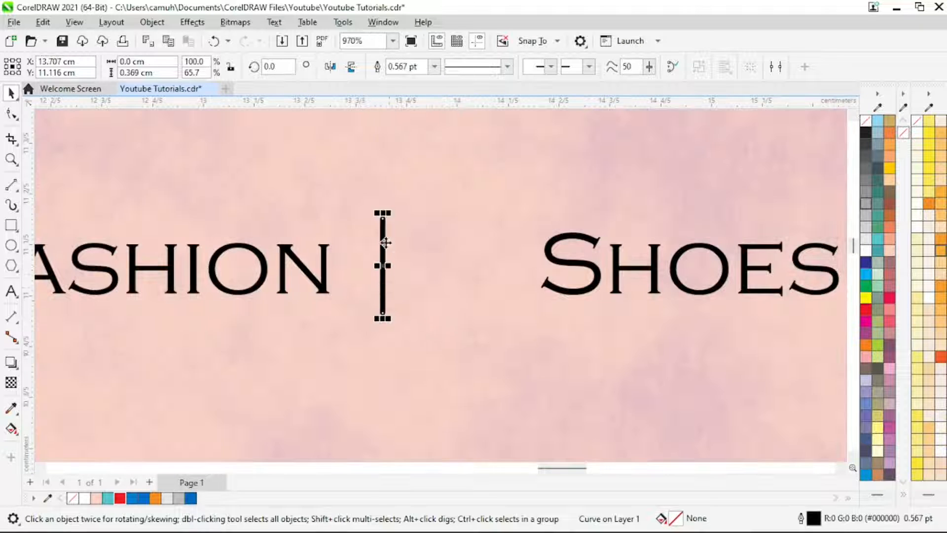
pyautogui.keyDown('shift'); pyautogui.click(324, 285); pyautogui.keyUp('shift')
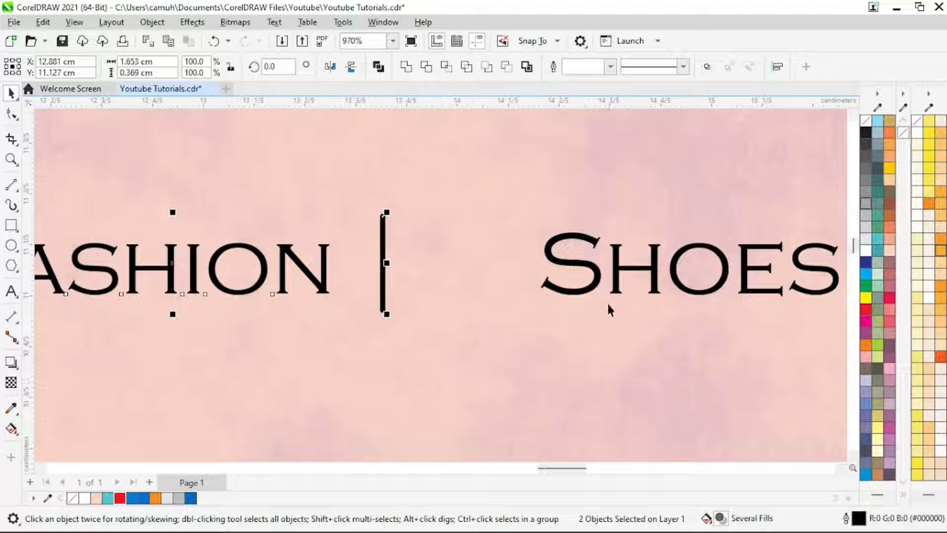
# Step: Move the Shoes text horizontally close to the divider, at about X 14.53 cm
pyautogui.click(597, 275)
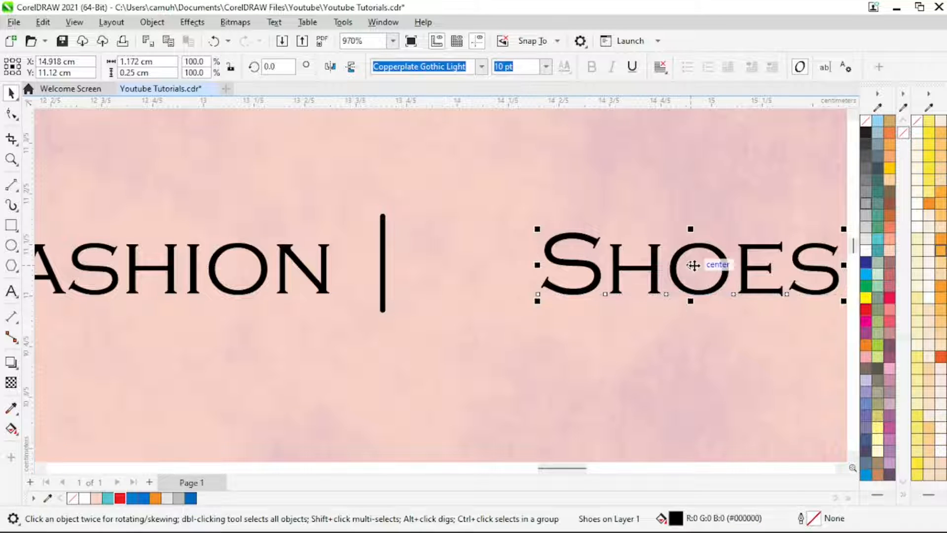
pyautogui.moveTo(687, 264); pyautogui.dragTo(591, 271)
pyautogui.press('z')
pyautogui.rightClick(639, 292)
pyautogui.press('space')
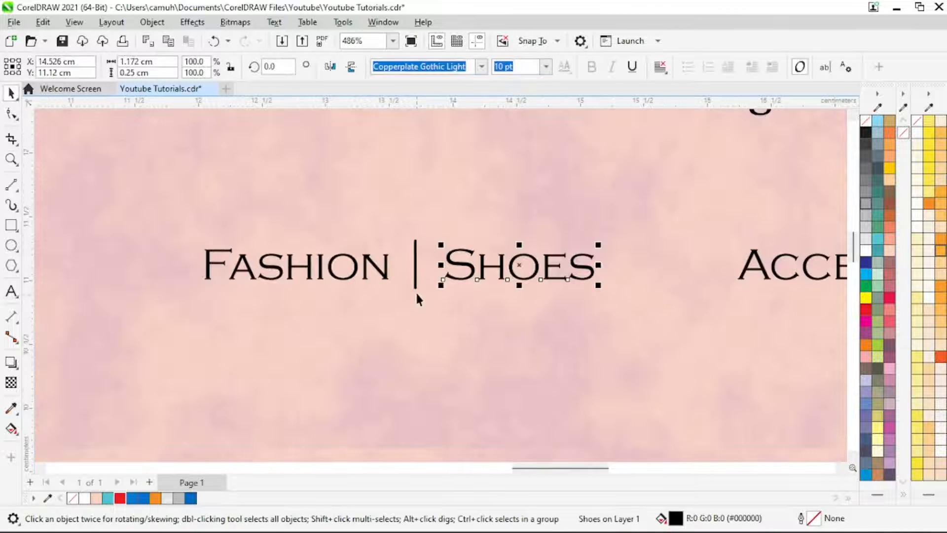
# Step: Duplicate the divider after Shoes at about X 15.34 cm and move Accessories horizontally close to the copy
pyautogui.click(416, 285)
pyautogui.moveTo(416, 265); pyautogui.dragTo(623, 273)
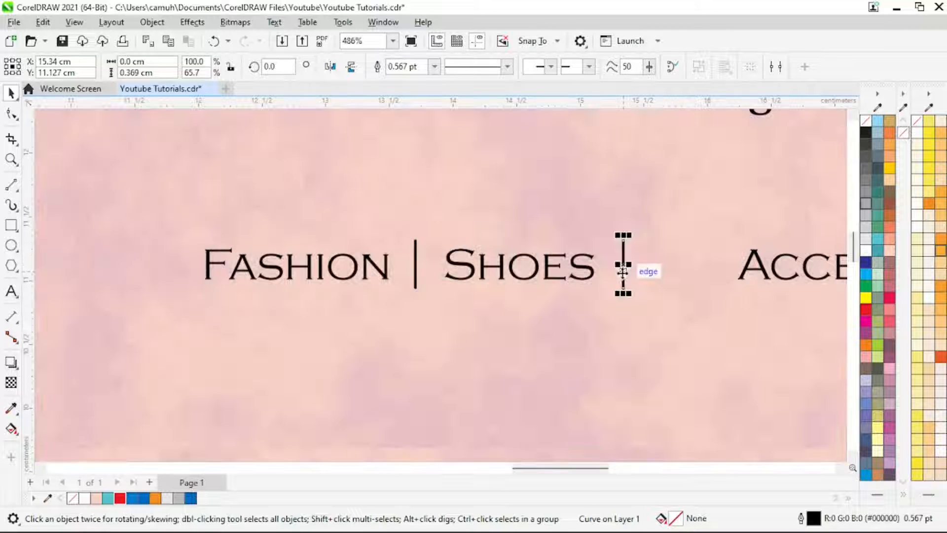
pyautogui.click(788, 278)
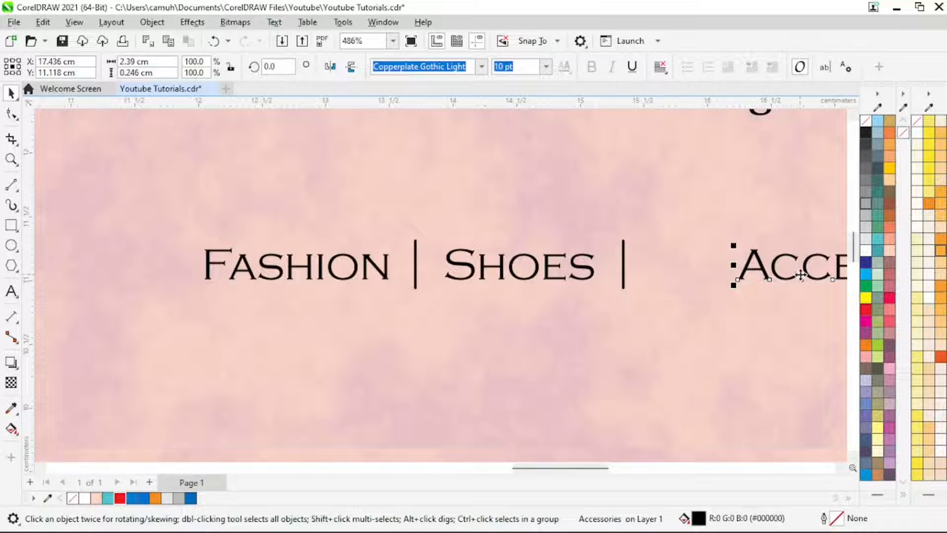
pyautogui.moveTo(800, 274); pyautogui.dragTo(717, 283)
pyautogui.press('z')
pyautogui.rightClick(608, 293)
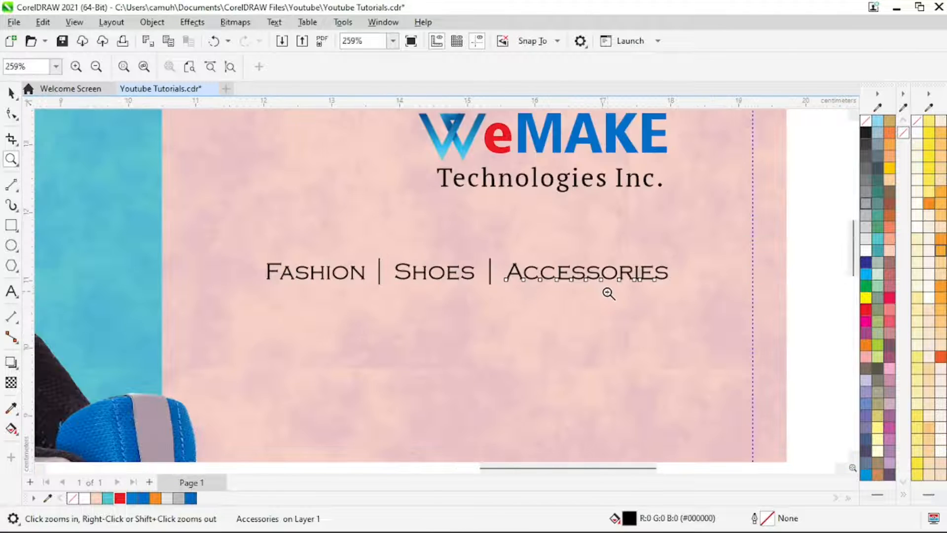
pyautogui.rightClick(608, 293)
pyautogui.press('space')
pyautogui.press('Escape')
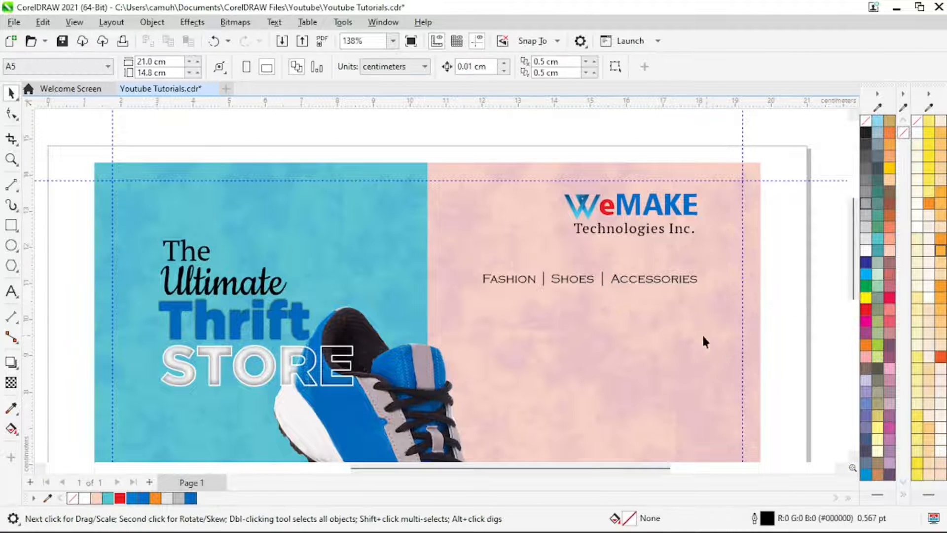
# Step: Shorten both tagline dividers together to about 0.3 cm, keeping them centred vertically
pyautogui.press('z')
pyautogui.moveTo(680, 324); pyautogui.dragTo(680, 325)
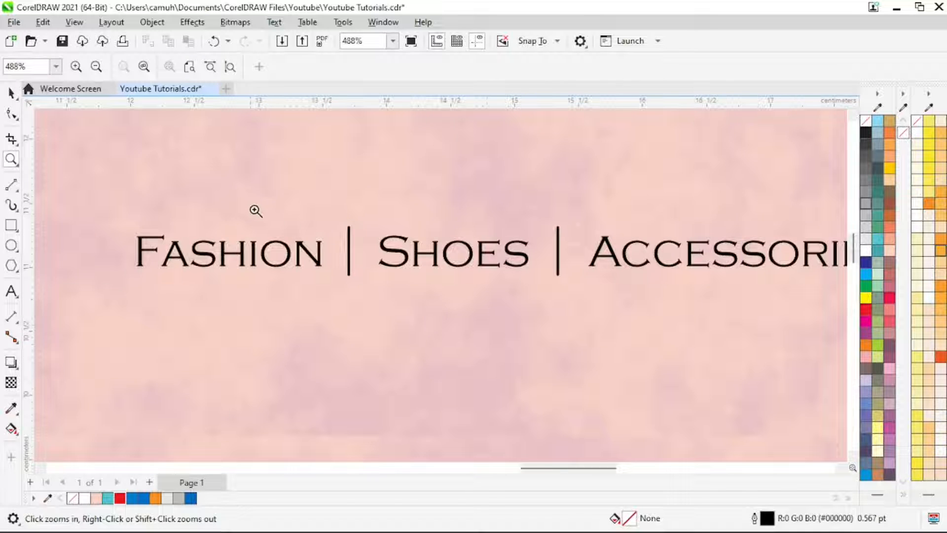
pyautogui.moveTo(255, 211); pyautogui.dragTo(619, 370)
pyautogui.press('space')
pyautogui.click(257, 232)
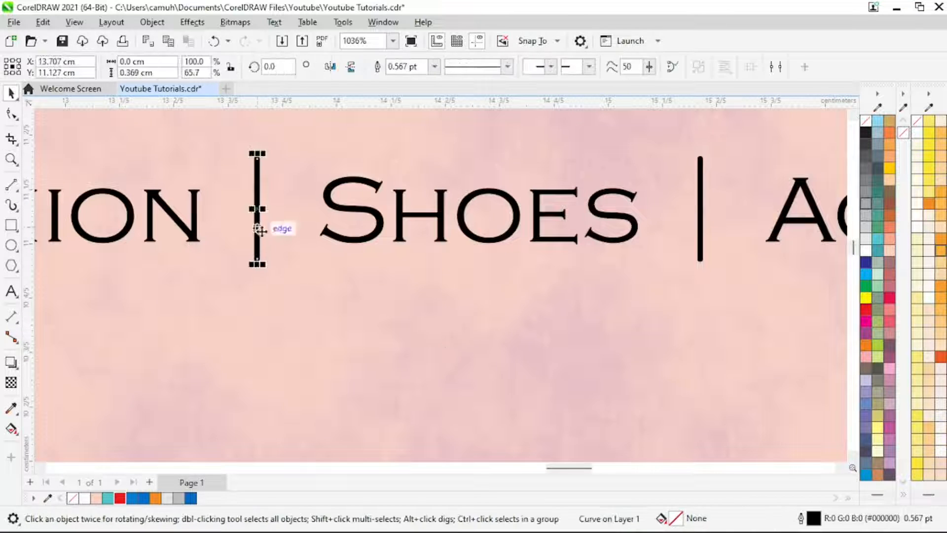
pyautogui.keyDown('shift'); pyautogui.click(700, 242); pyautogui.keyUp('shift')
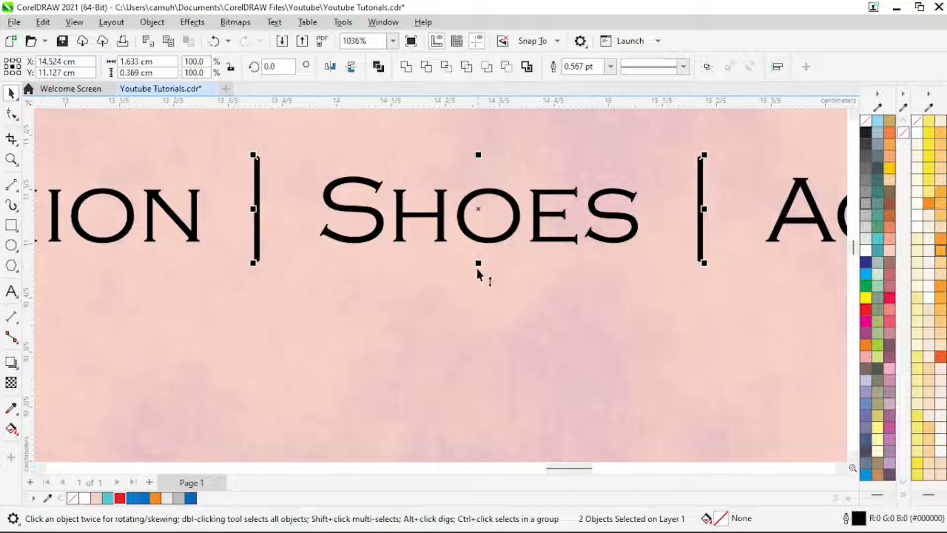
pyautogui.moveTo(477, 270); pyautogui.dragTo(483, 255)
# Step: Compare the new flyer with the reference design, checking the tagline and the quote below it
pyautogui.press('z')
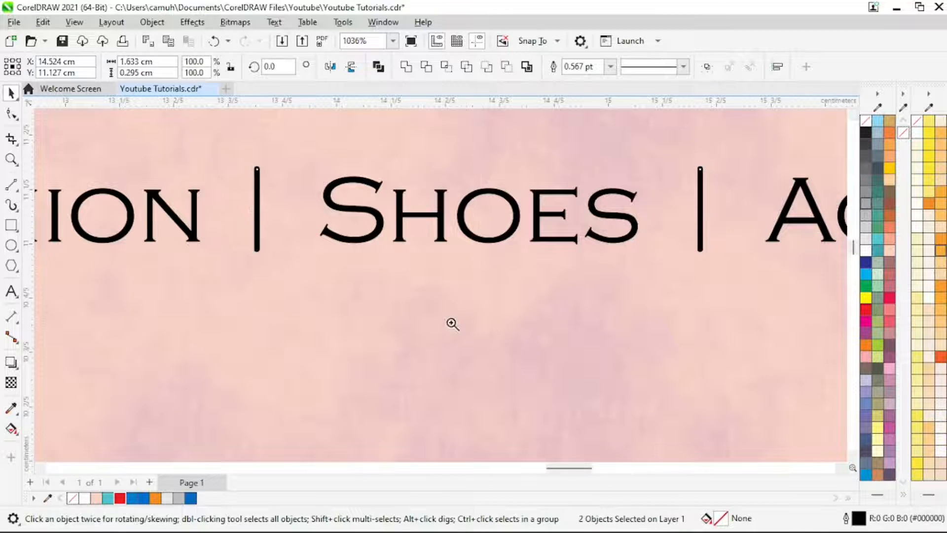
pyautogui.scroll(-5, 465, 290)
pyautogui.scroll(-2, 524, 309)
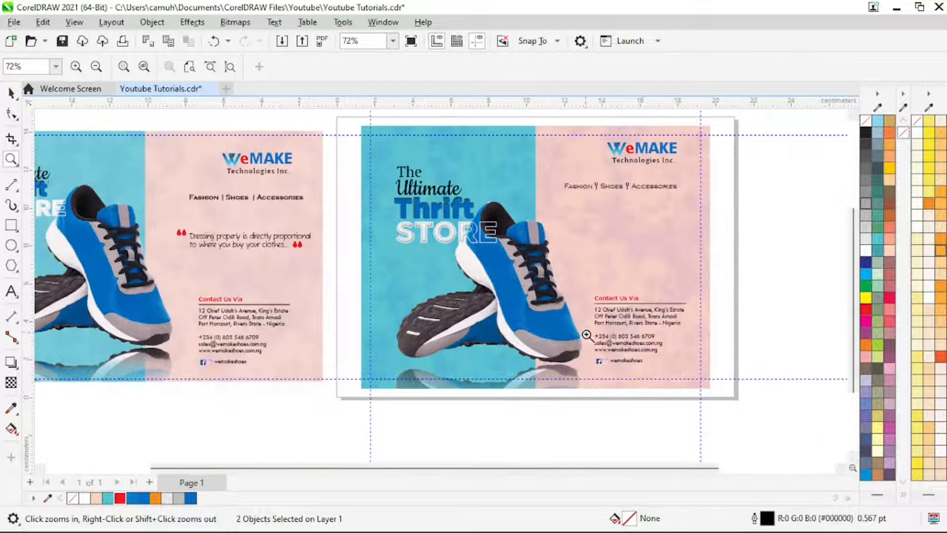
pyautogui.press('space')
pyautogui.click(741, 247)
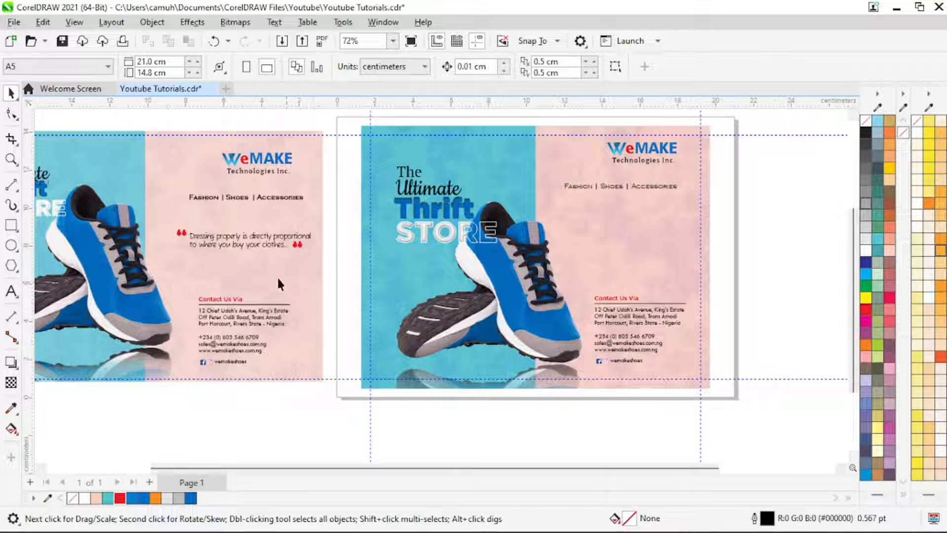
pyautogui.click(269, 246)
pyautogui.click(330, 248)
# Step: Add artistic text reading "Dressing properly is directly" below the Fashion | Shoes | Accessories tagline on the new flyer
pyautogui.press('z')
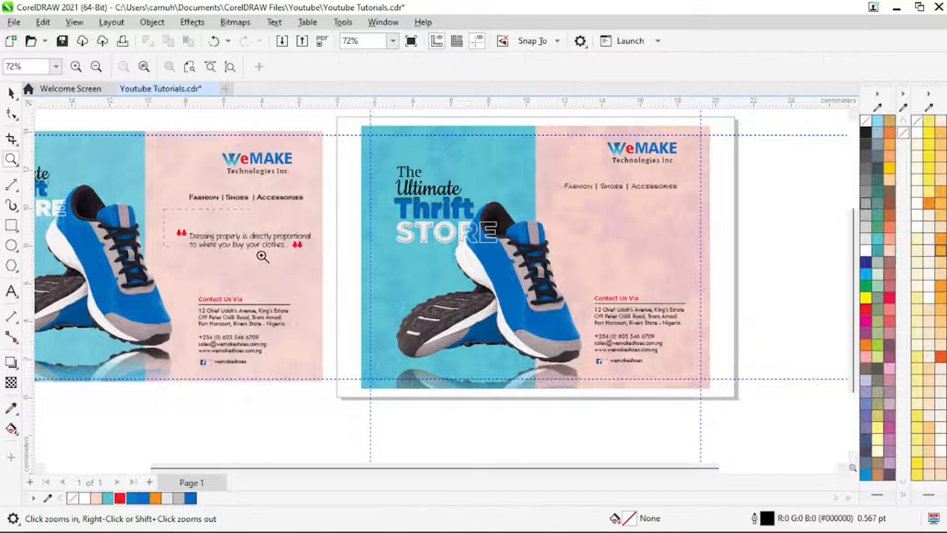
pyautogui.scroll(1, 740, 353)
pyautogui.press('space')
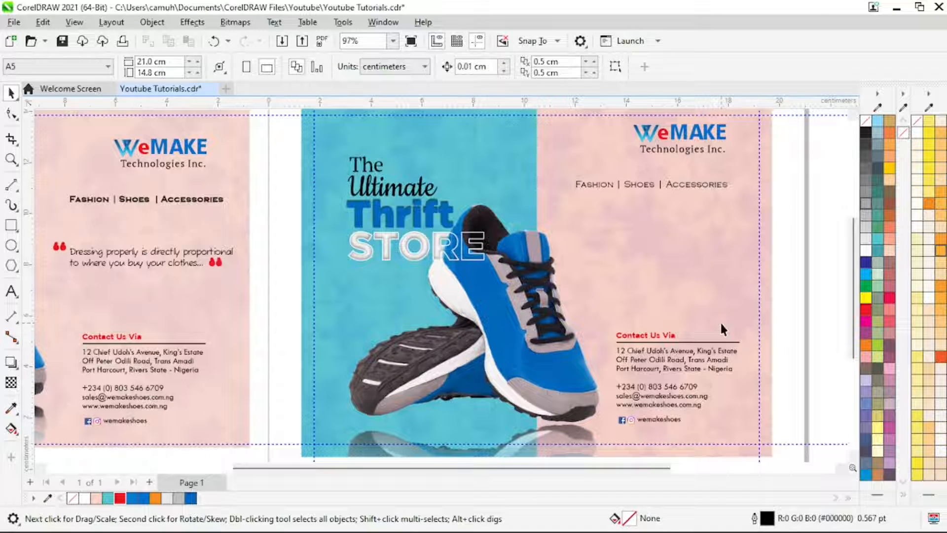
pyautogui.click(11, 291)
pyautogui.click(580, 244)
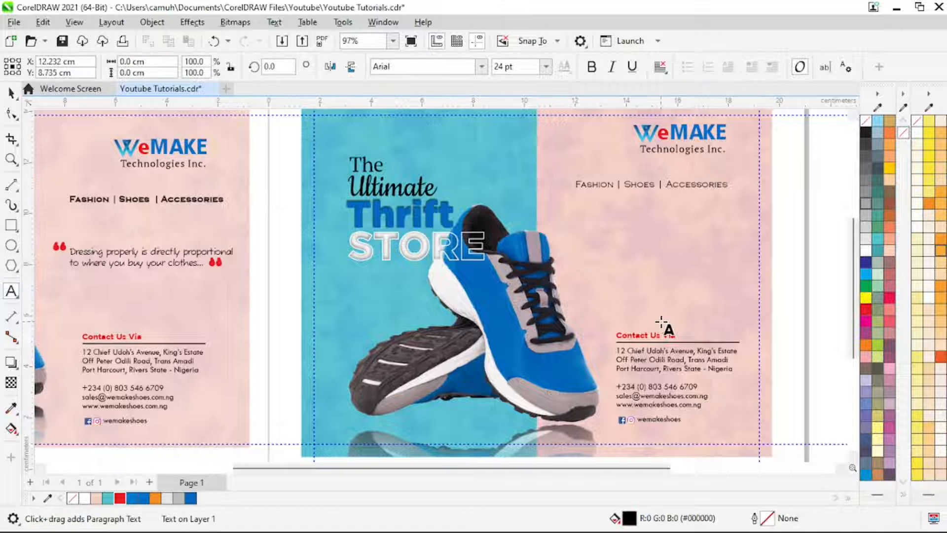
pyautogui.write('Dress')
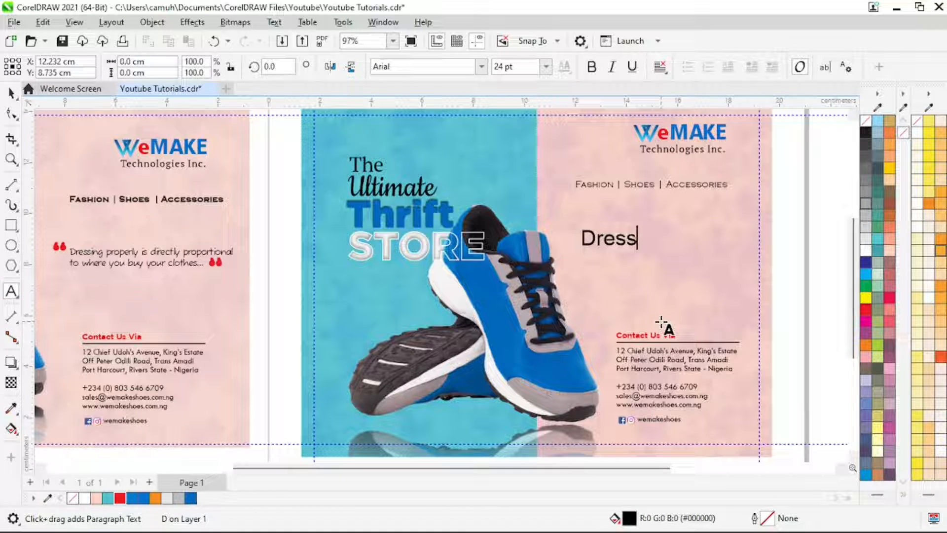
pyautogui.write('ing pr')
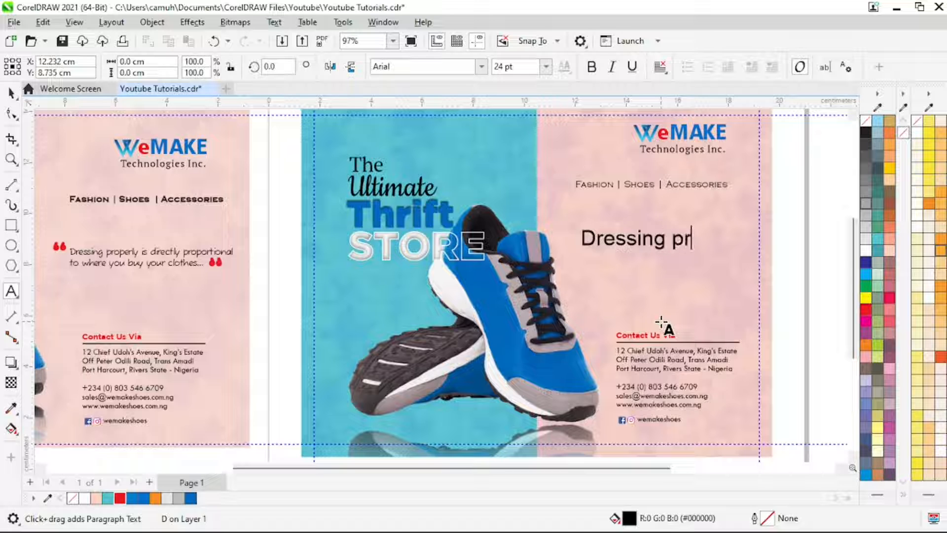
pyautogui.write('operly')
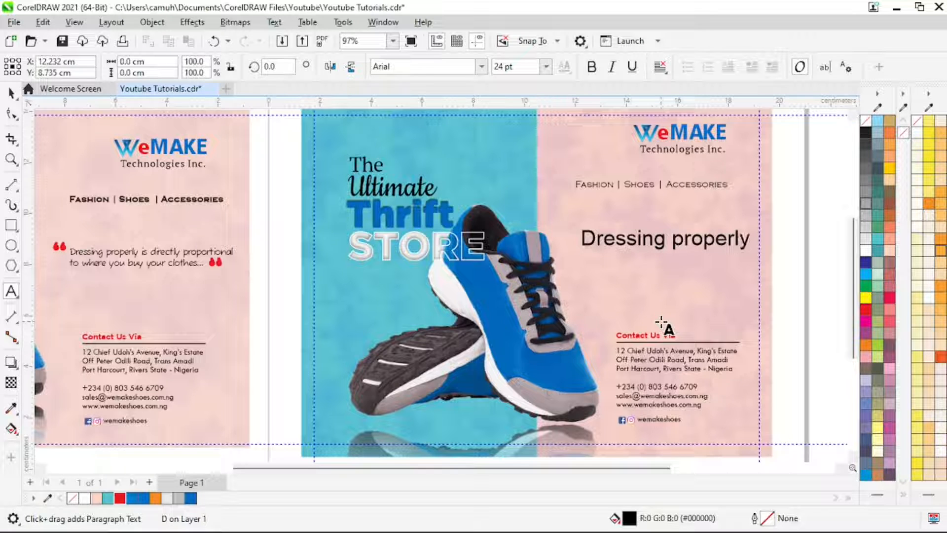
pyautogui.write(' is direvt')
pyautogui.press('BackSpace')
pyautogui.press('BackSpace')
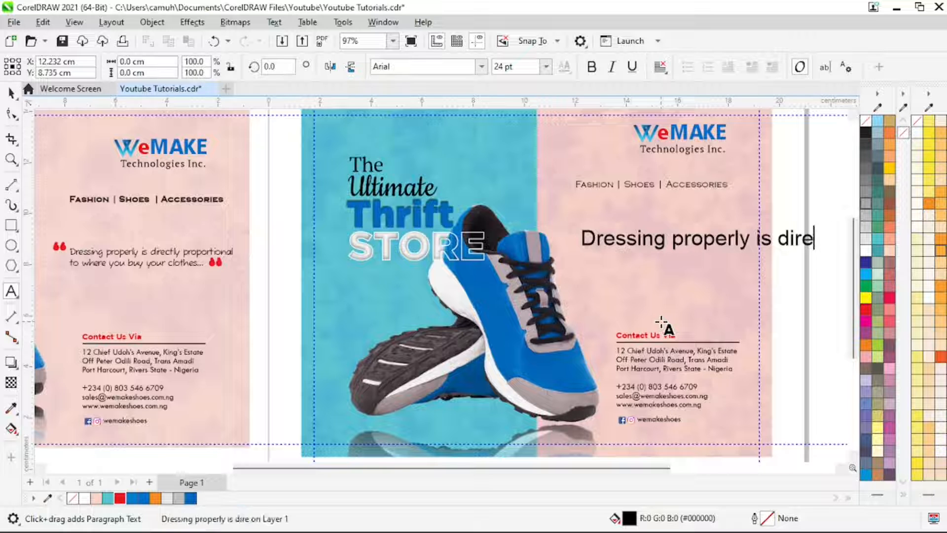
pyautogui.write('ctly')
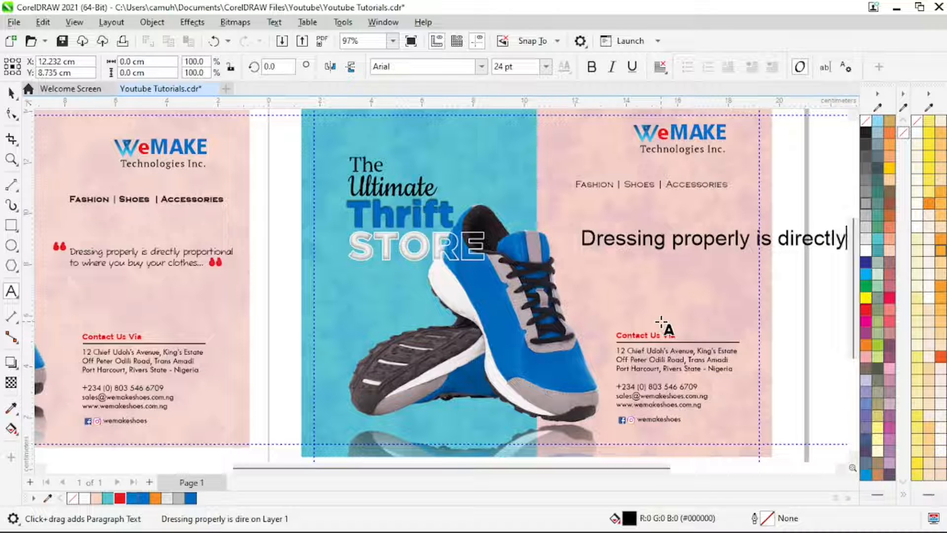
# Step: Set the quote text to 12 pt and extend it with "proportional" and a second line "to where you buy your clothes..."
pyautogui.hotkey('ctrl', 'space')
pyautogui.click(545, 66)
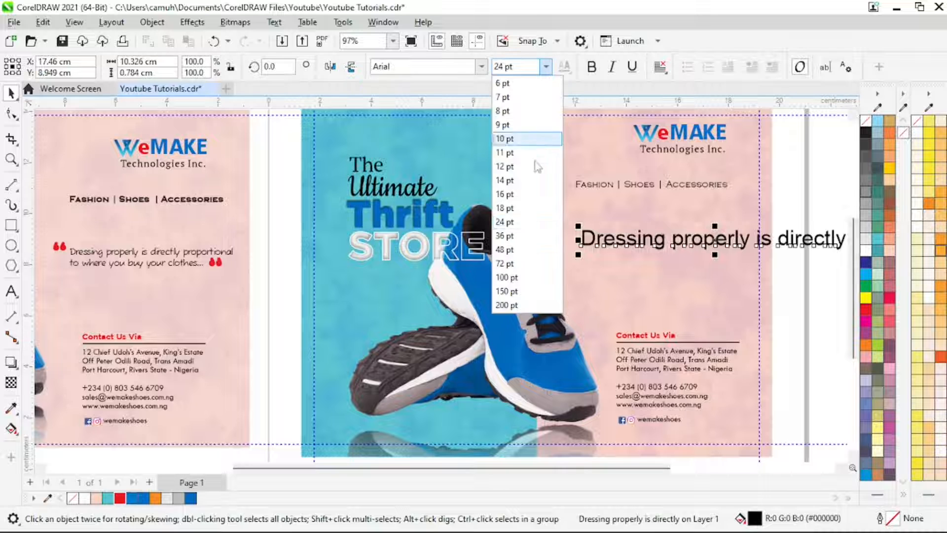
pyautogui.click(523, 158)
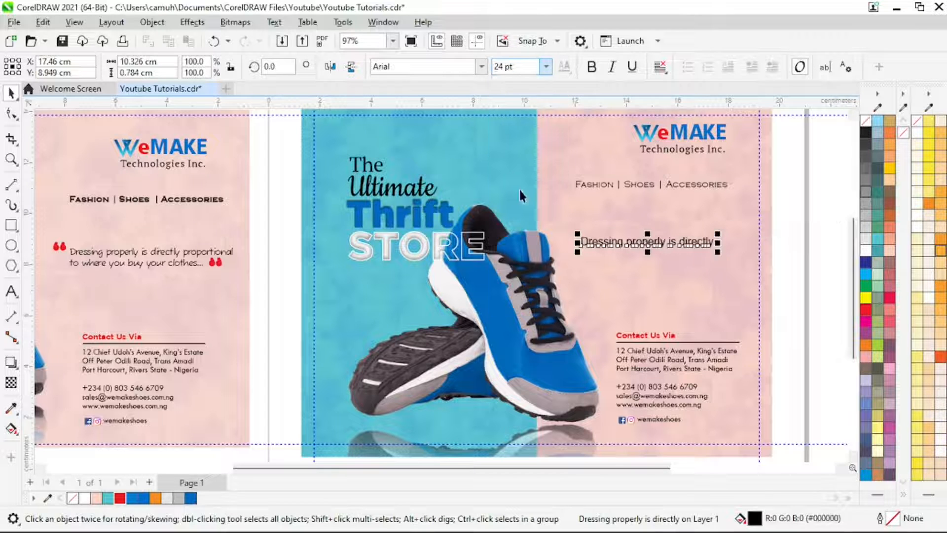
pyautogui.doubleClick(709, 242)
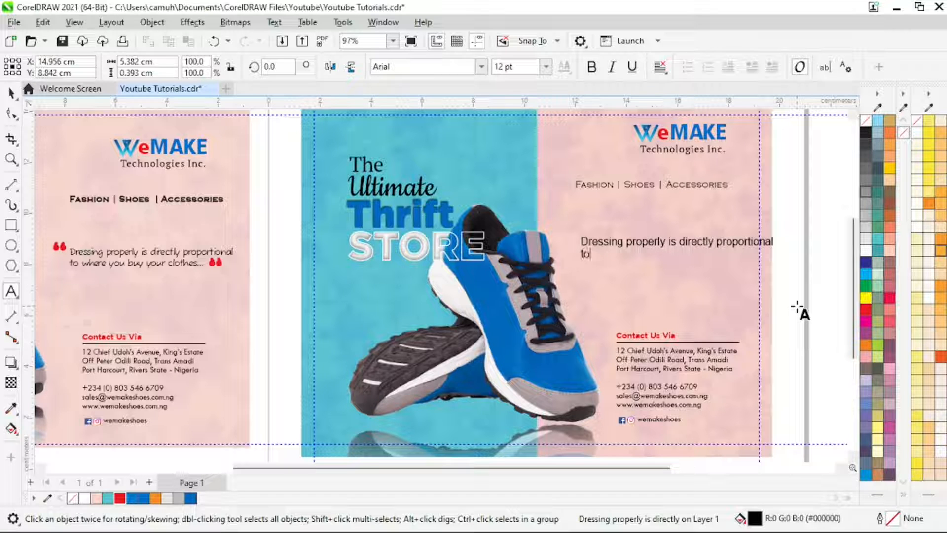
pyautogui.write('here you buy')
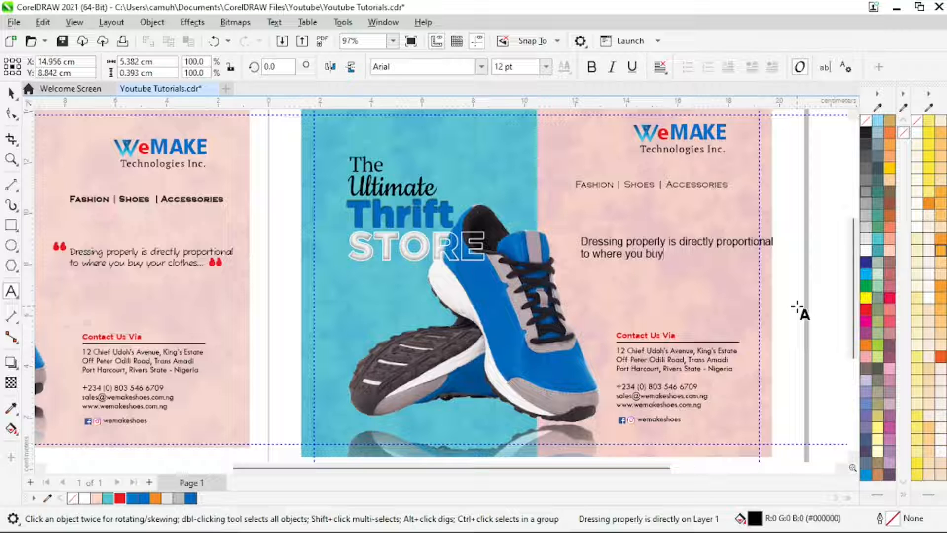
pyautogui.write(' your clothes...')
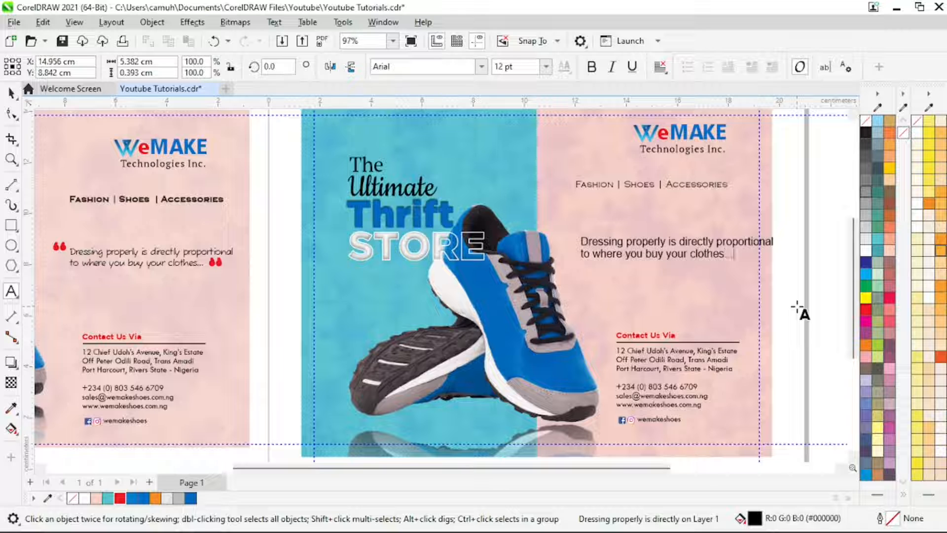
pyautogui.hotkey('ctrl', 'space')
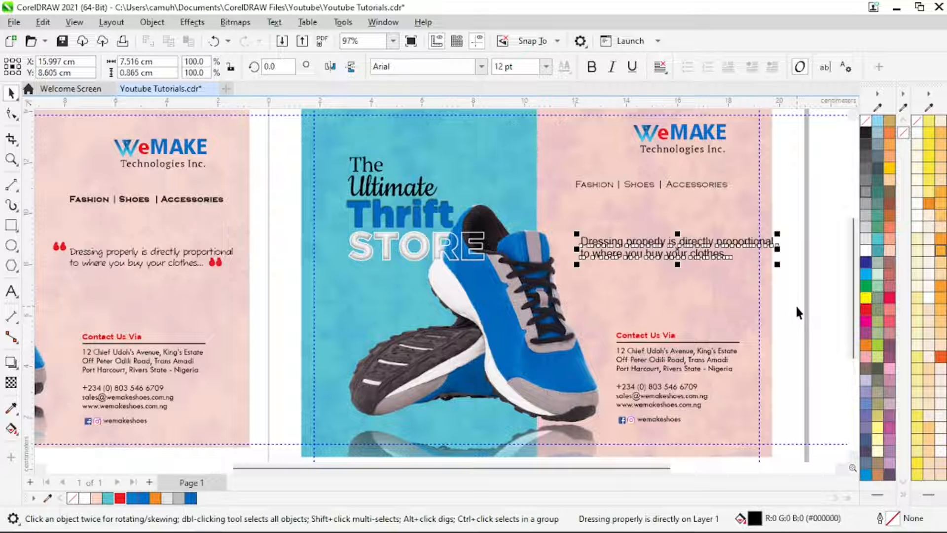
# Step: Set the font of the two-line quote to Fuzzy Bubbles
pyautogui.click(481, 68)
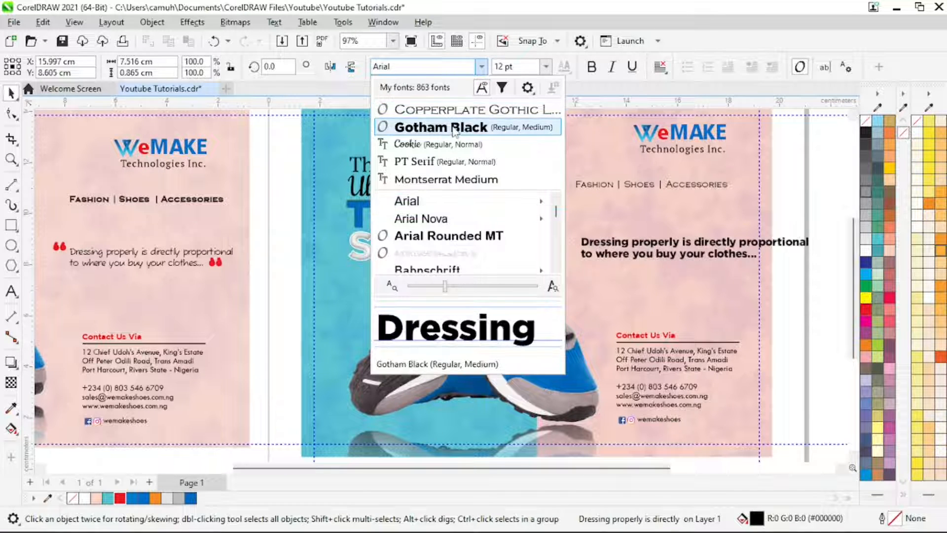
pyautogui.press('Down')
pyautogui.press('Down')
pyautogui.press('Down')
pyautogui.press('Down')
pyautogui.press('Down')
pyautogui.press('Down')
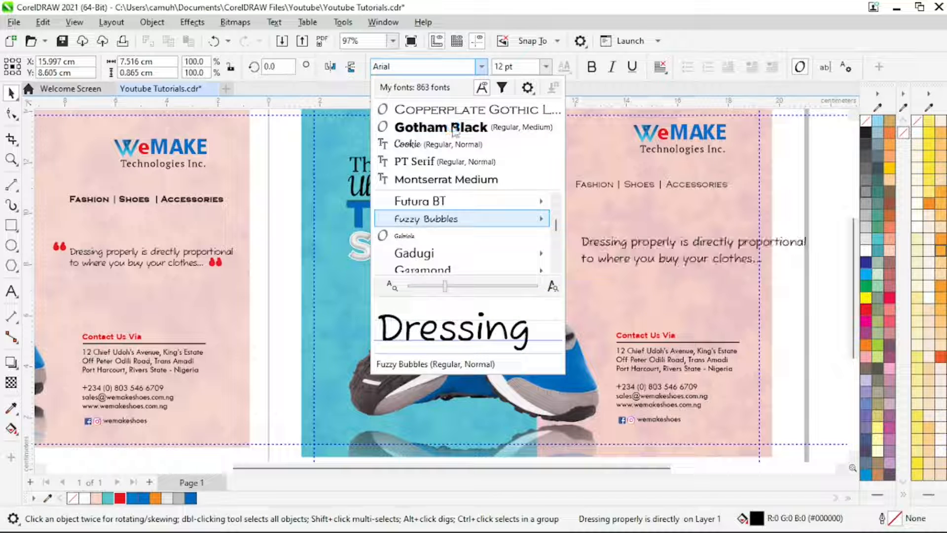
pyautogui.click(456, 228)
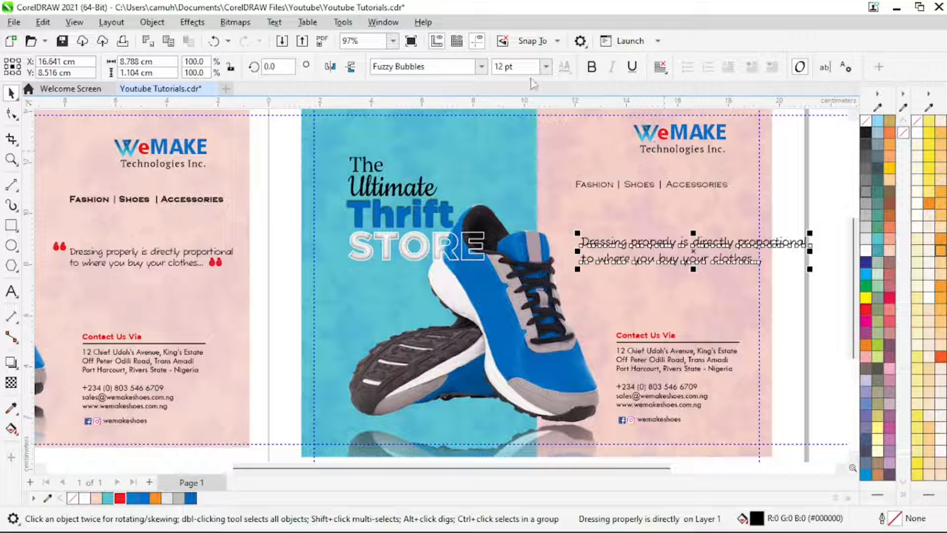
# Step: Set the quote to 10 pt and move it inside the vertical margin guide, centred at about X 15.38 cm, Y 8.3 cm
pyautogui.click(546, 67)
pyautogui.click(508, 140)
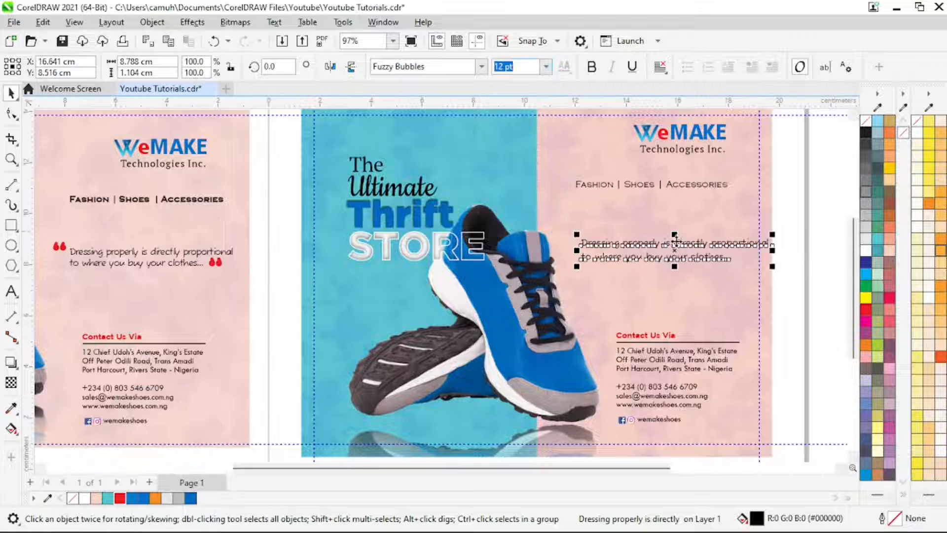
pyautogui.moveTo(679, 257)
pyautogui.mouseDown()
pyautogui.moveTo(650, 253)
pyautogui.moveTo(663, 259)
pyautogui.mouseUp()
# Step: Tighten the quote's character spacing slightly and shift the text a little toward the vertical margin guide
pyautogui.press('z')
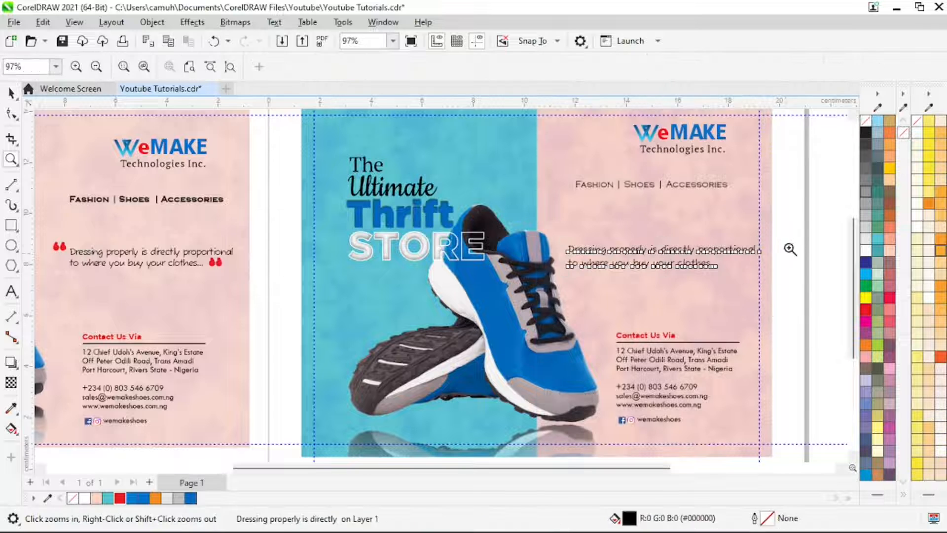
pyautogui.click(569, 296)
pyautogui.press('space')
pyautogui.press('Escape')
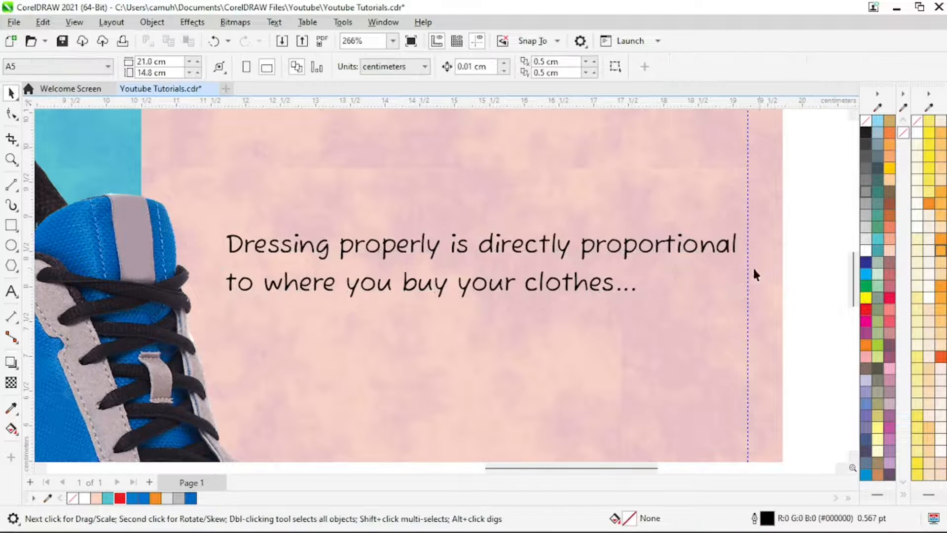
pyautogui.click(580, 250)
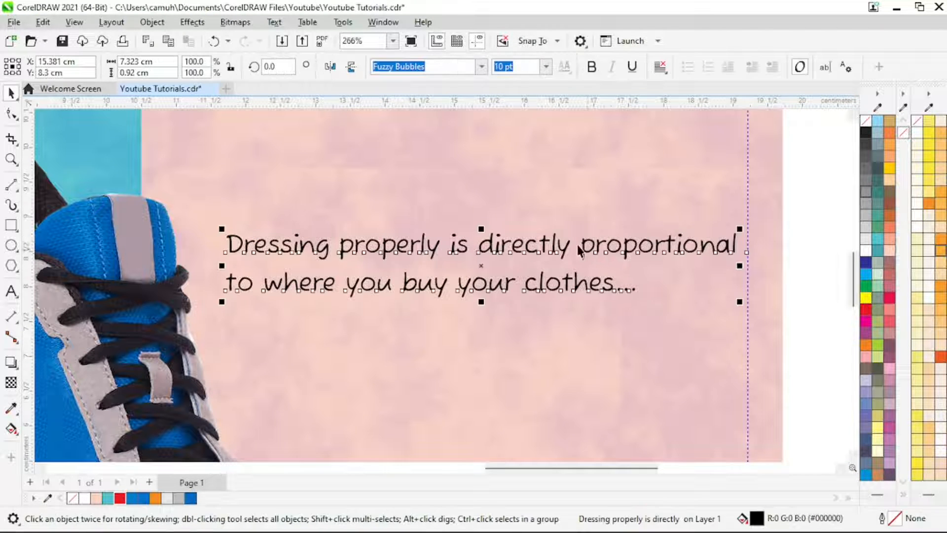
pyautogui.click(11, 113)
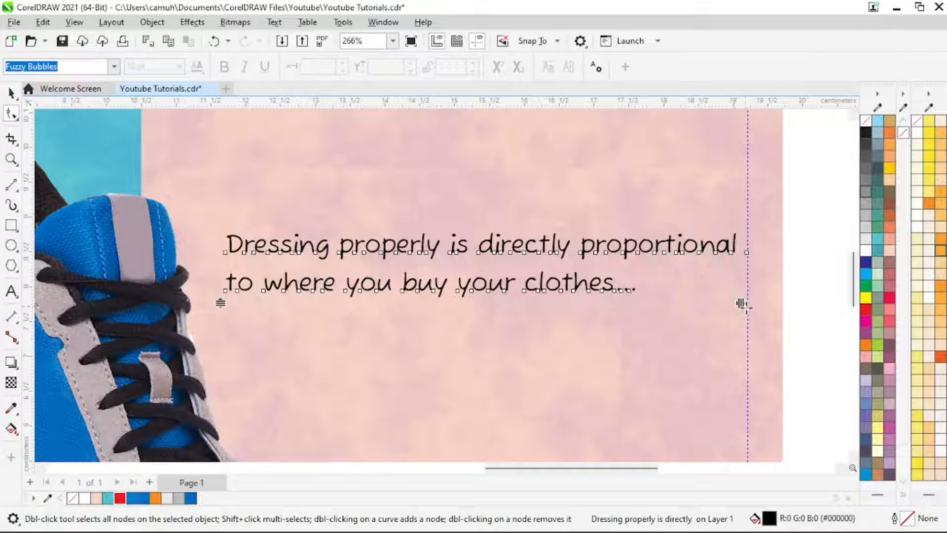
pyautogui.moveTo(742, 303); pyautogui.dragTo(706, 313)
pyautogui.press('space')
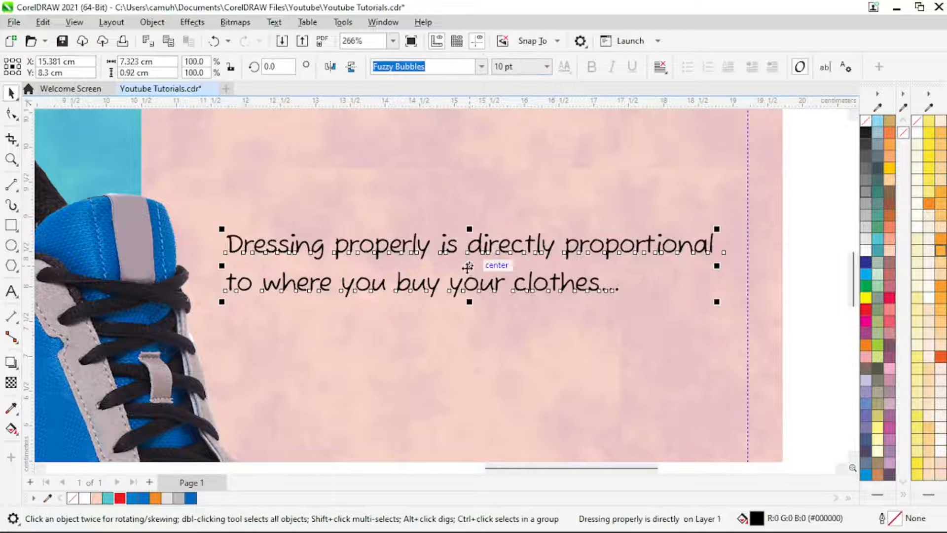
pyautogui.moveTo(468, 267); pyautogui.dragTo(480, 271)
pyautogui.press('z')
pyautogui.press('F4')
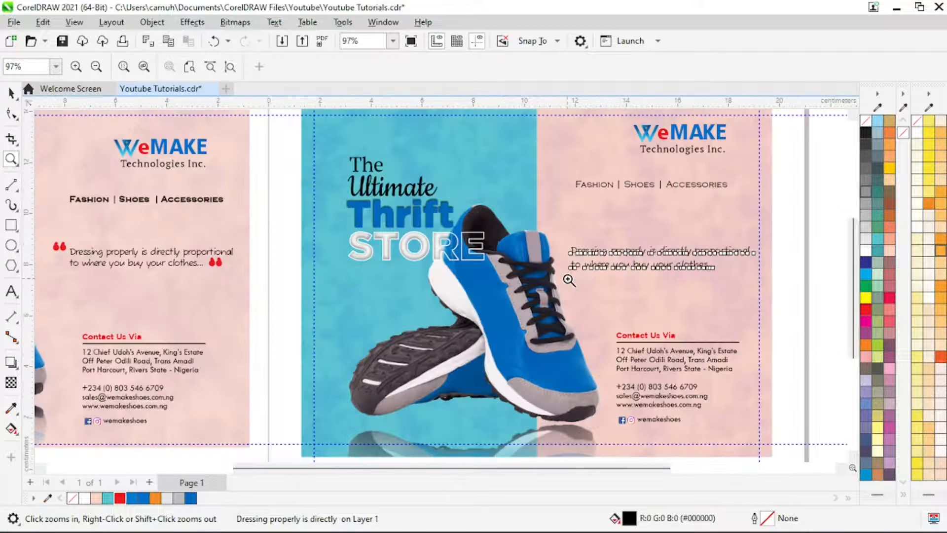
# Step: Examine the quotation marks around the quote in the reference design
pyautogui.press('space')
pyautogui.click(249, 267)
pyautogui.press('space')
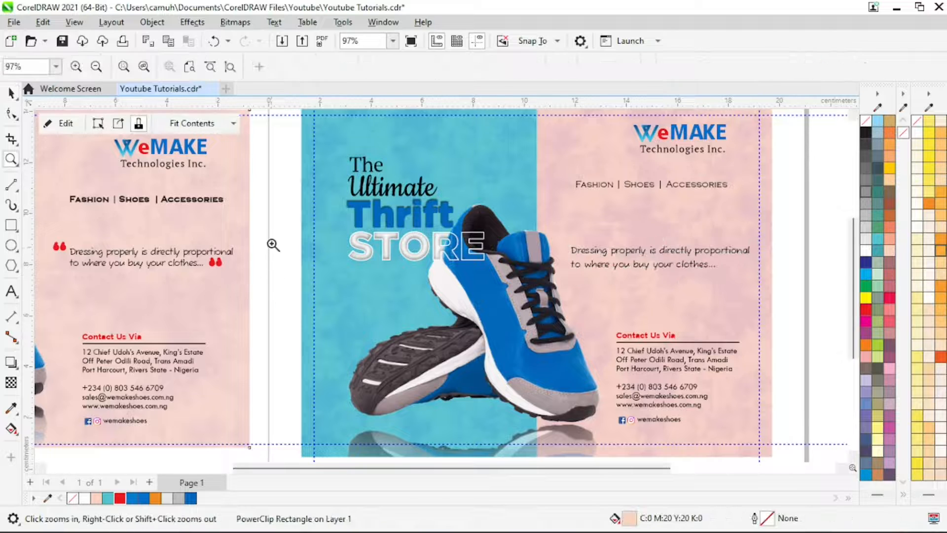
pyautogui.moveTo(209, 294); pyautogui.dragTo(245, 238)
pyautogui.press('F4')
pyautogui.press('space')
pyautogui.click(786, 296)
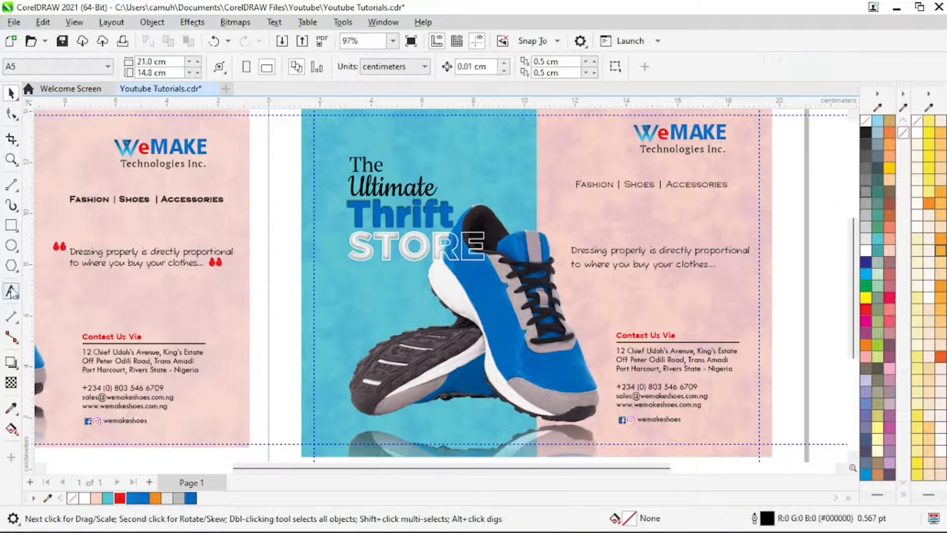
# Step: Add a single opening double quotation mark as separate text in the gap between the two flyers
pyautogui.click(11, 291)
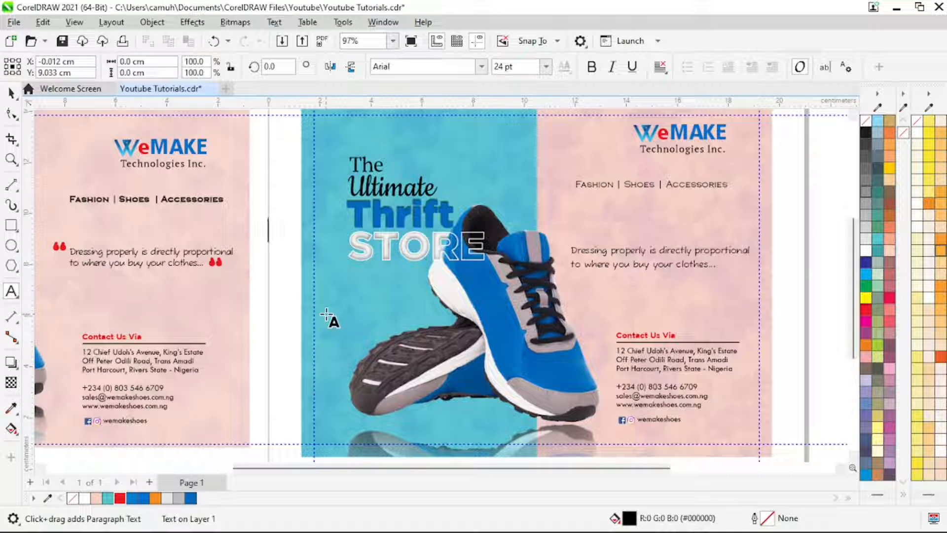
pyautogui.write('"')
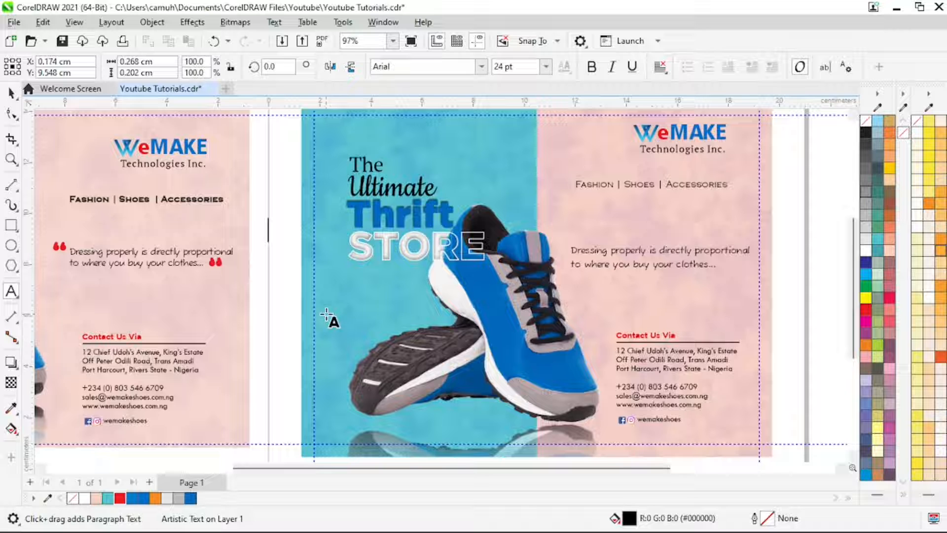
pyautogui.write('"')
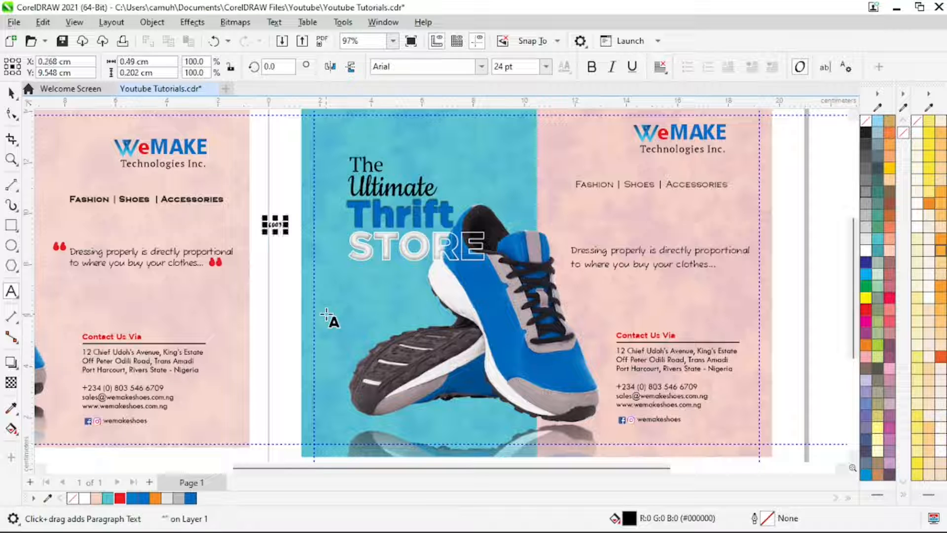
pyautogui.press('BackSpace')
pyautogui.hotkey('ctrl', 'space')
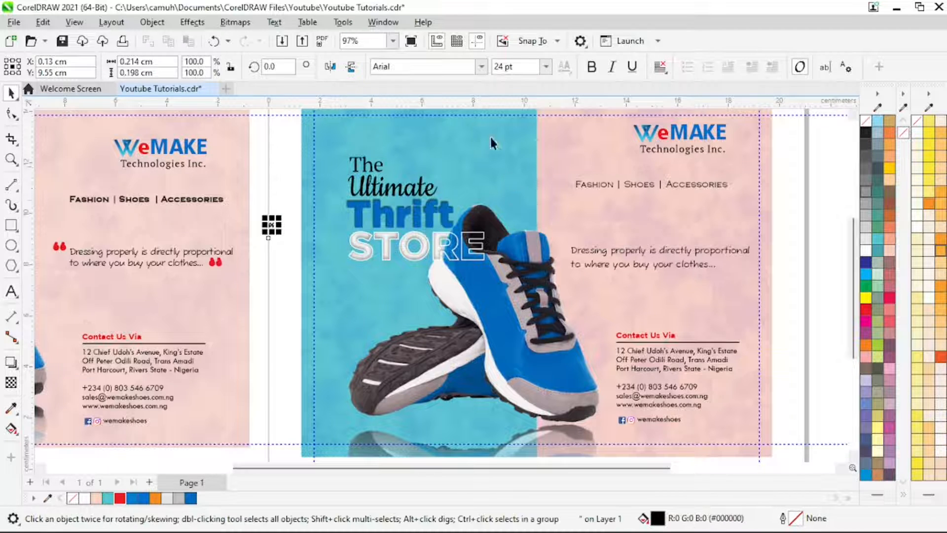
# Step: Set the font of the separate quotation mark to RockoUltraFLF
pyautogui.click(481, 66)
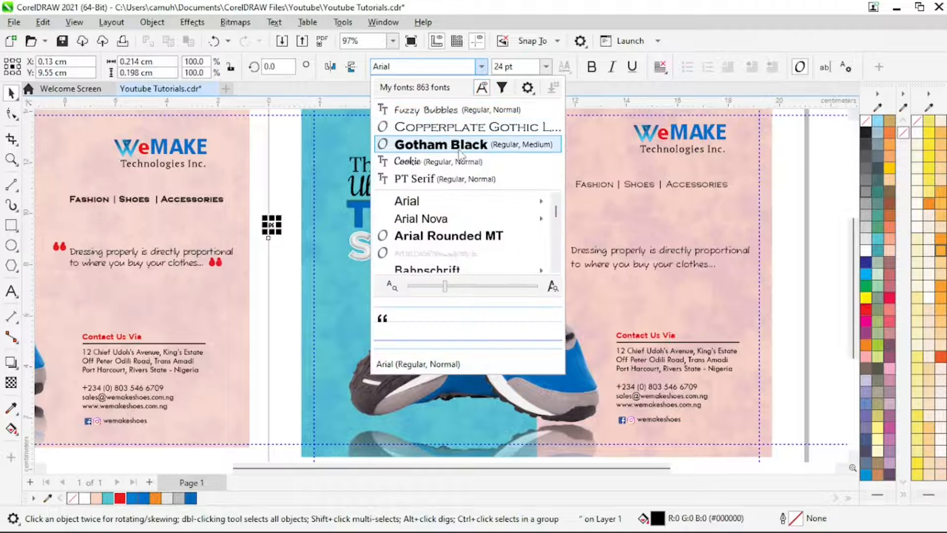
pyautogui.write('ro')
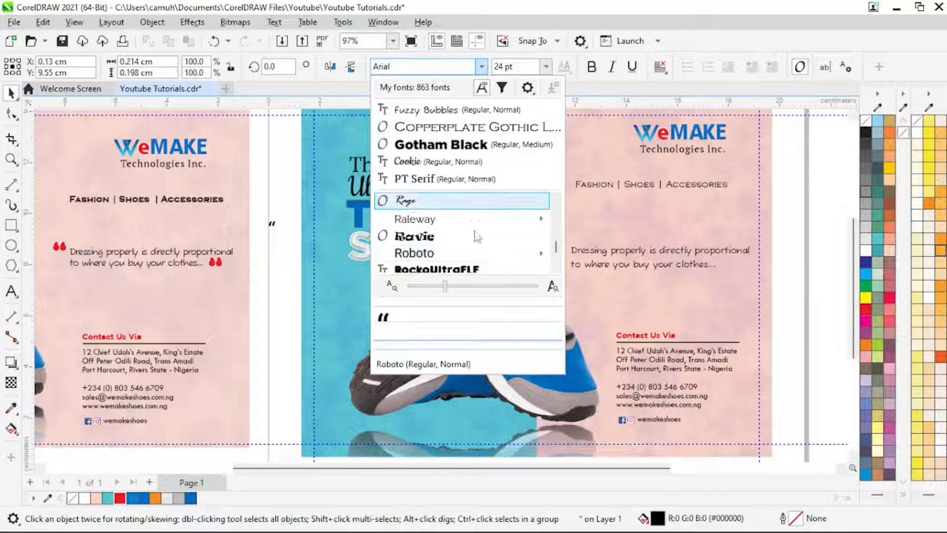
pyautogui.click(453, 270)
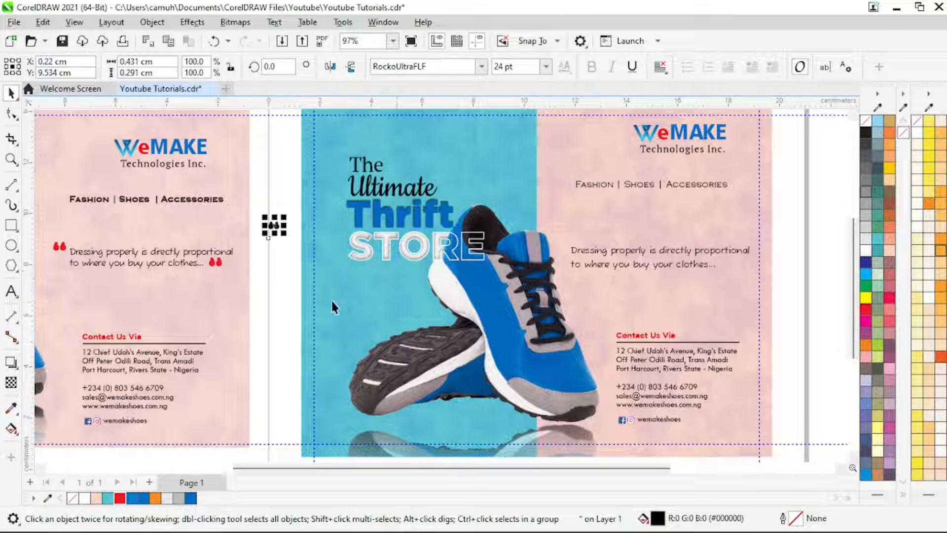
# Step: Enlarge the quotation mark to about 39.8 pt and place it before the quote's first line, at about X 11.41 cm, Y 8.84 cm
pyautogui.click(265, 268)
pyautogui.click(280, 234)
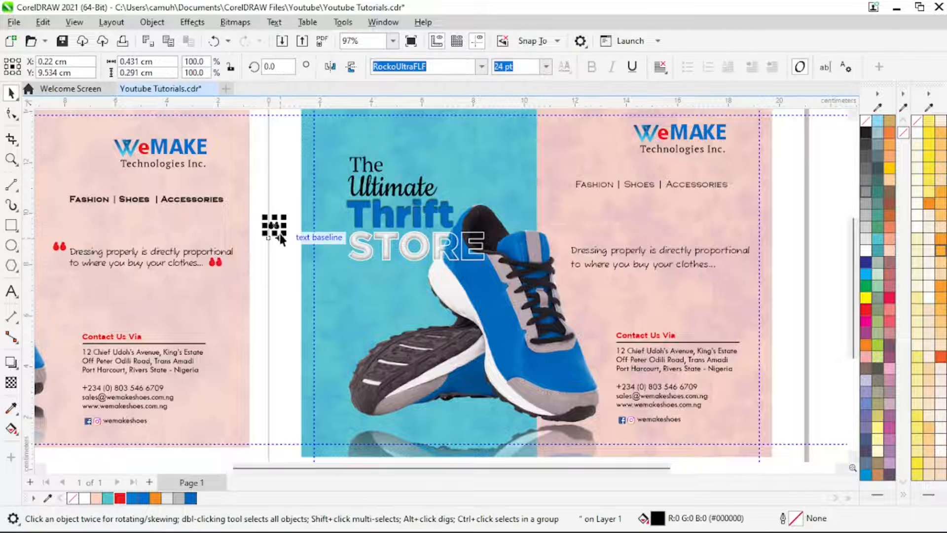
pyautogui.moveTo(280, 237); pyautogui.dragTo(555, 234)
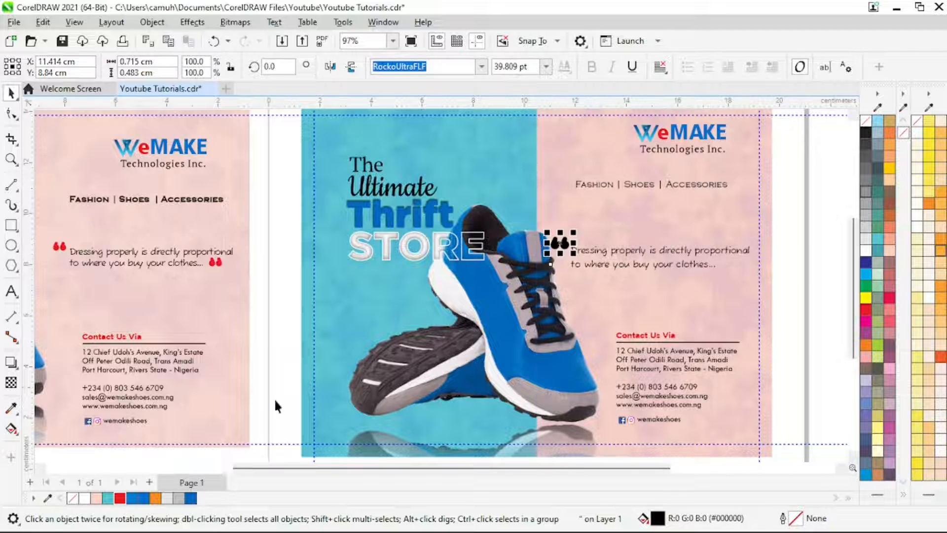
# Step: Fill the separate opening quotation mark with the red used in the design and shrink it to about 24.8 pt
pyautogui.click(119, 498)
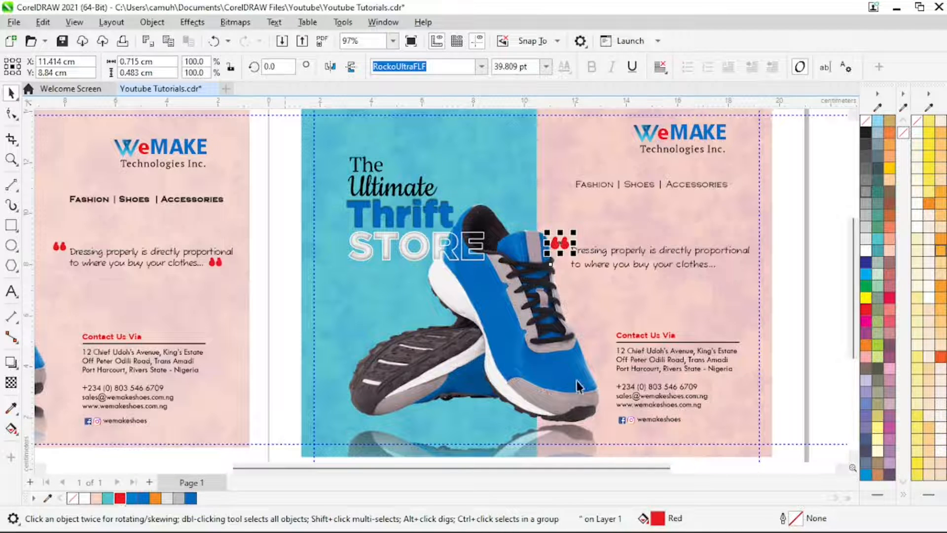
pyautogui.press('z')
pyautogui.click(813, 327)
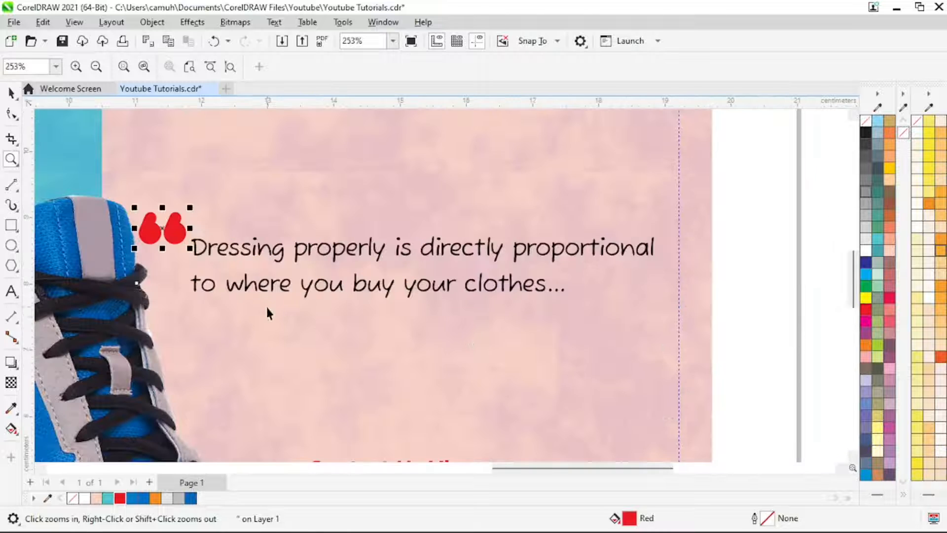
pyautogui.press('space')
pyautogui.press('space')
pyautogui.click(253, 246)
pyautogui.press('space')
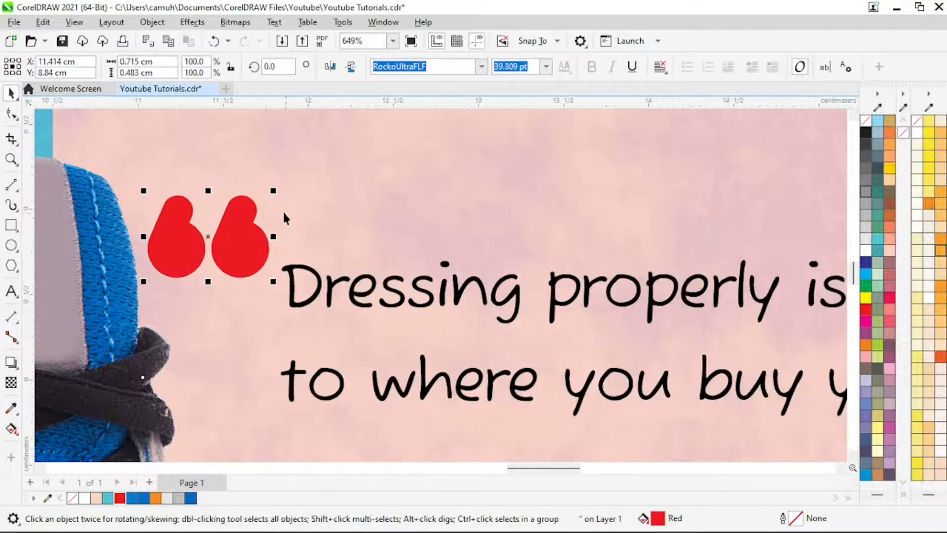
pyautogui.moveTo(273, 191); pyautogui.dragTo(263, 220)
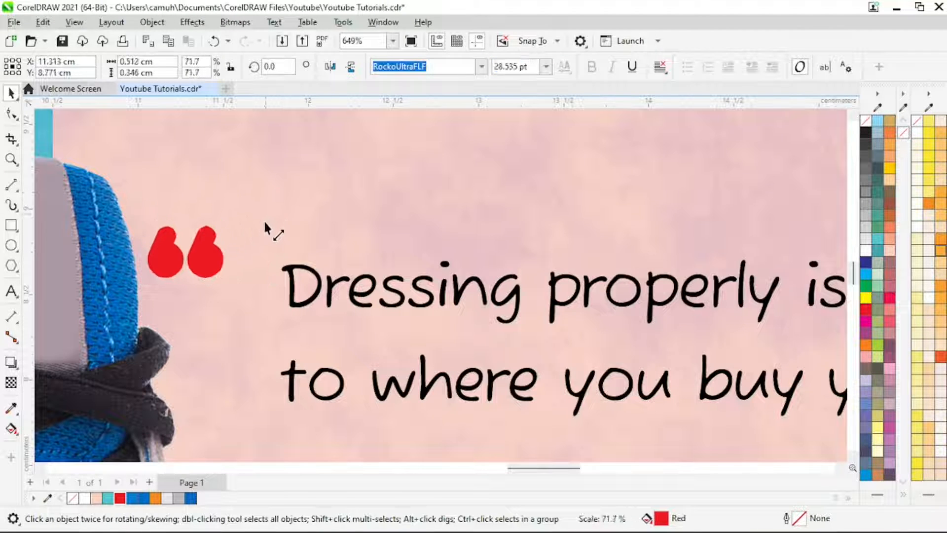
pyautogui.moveTo(205, 253); pyautogui.dragTo(245, 213)
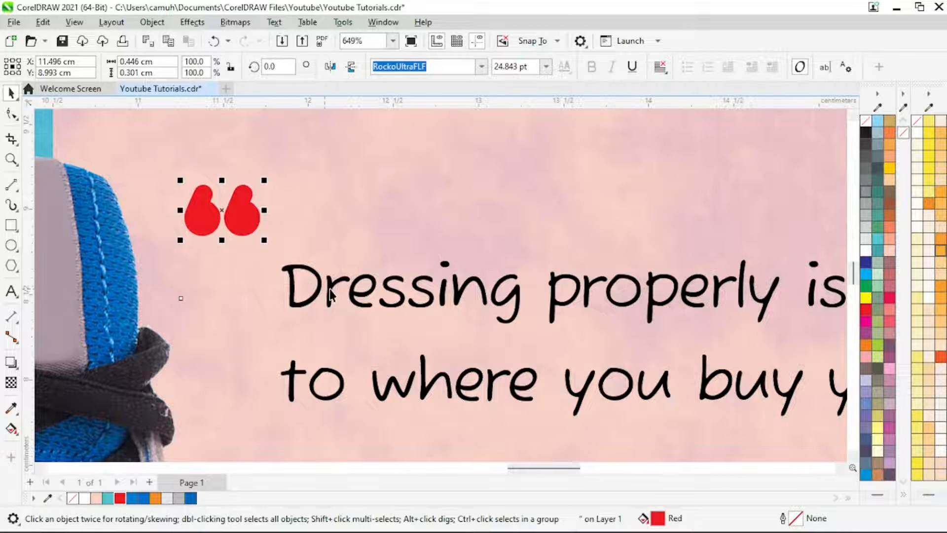
# Step: Shift the quote text slightly left and place the red quotation mark just before its first line, at about X 11.29 cm, Y 8.83 cm
pyautogui.moveTo(330, 288); pyautogui.dragTo(281, 283)
pyautogui.moveTo(243, 212); pyautogui.dragTo(211, 240)
pyautogui.press('z')
pyautogui.rightClick(292, 240)
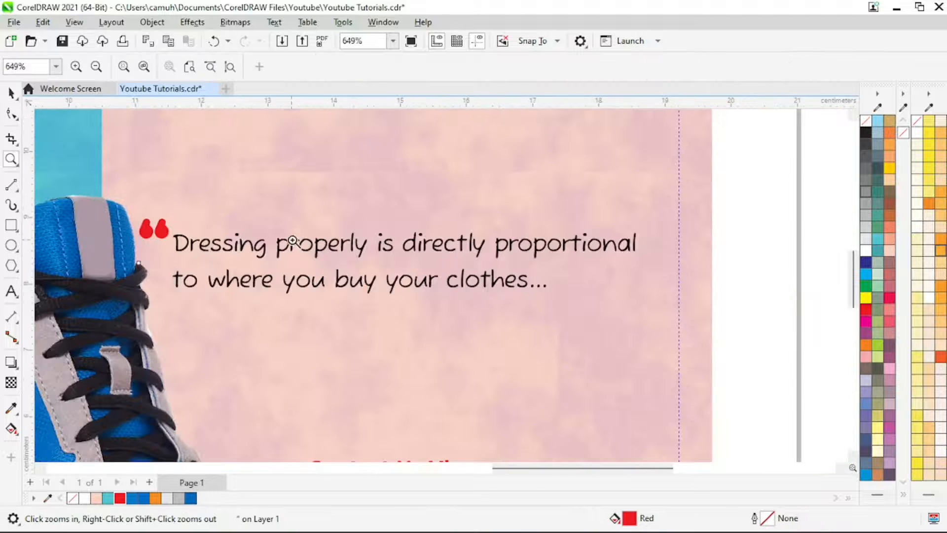
pyautogui.press('space')
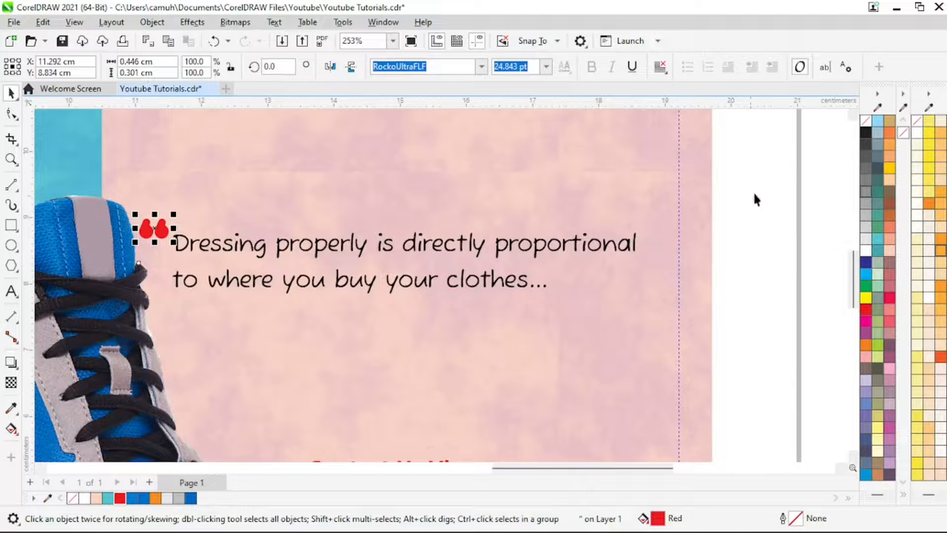
# Step: Move the quote text and its opening quotation mark together to the right, centring them horizontally at about X 15.06 cm
pyautogui.moveTo(707, 190); pyautogui.dragTo(111, 315)
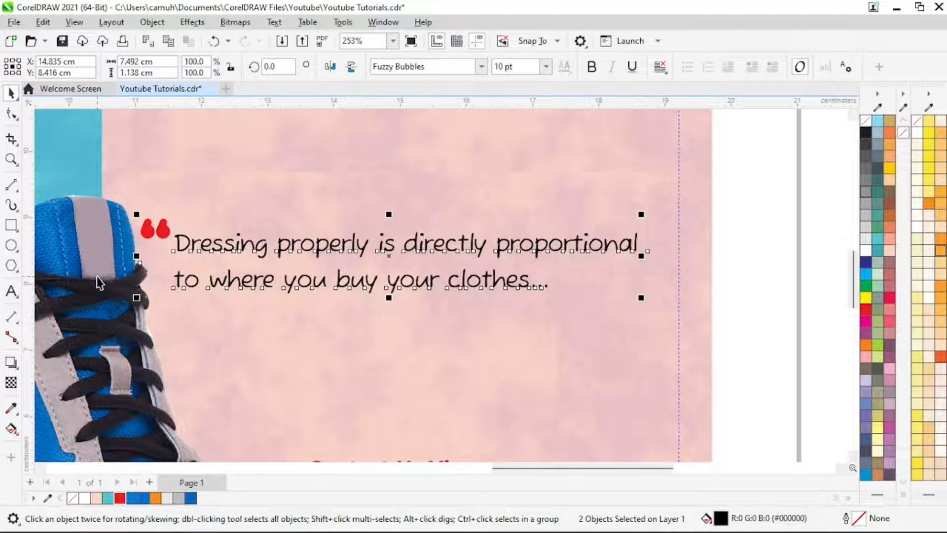
pyautogui.press('Right')
pyautogui.press('Right')
pyautogui.press('Right')
pyautogui.press('Right')
pyautogui.press('Right')
pyautogui.press('Right')
pyautogui.press('Right')
pyautogui.press('Right')
pyautogui.press('Right')
pyautogui.press('Right')
pyautogui.press('Right')
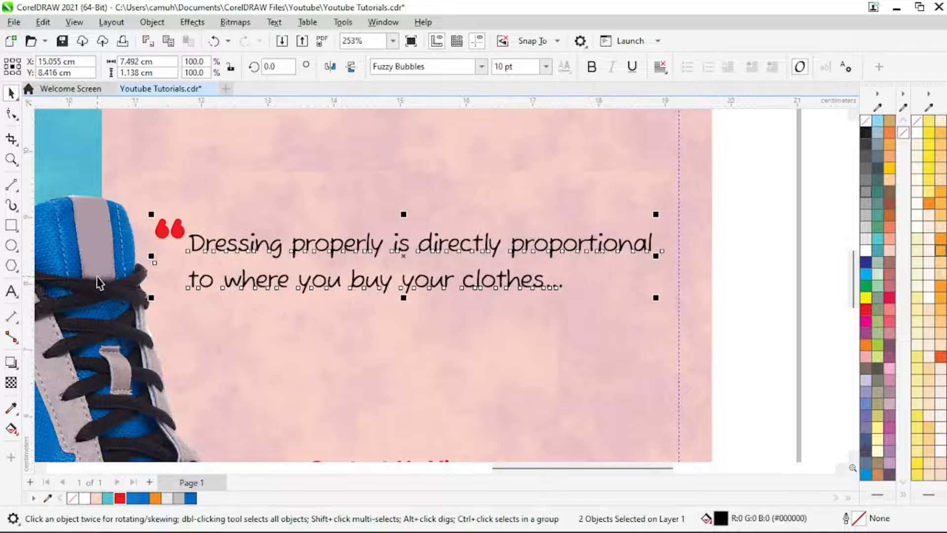
pyautogui.press('Escape')
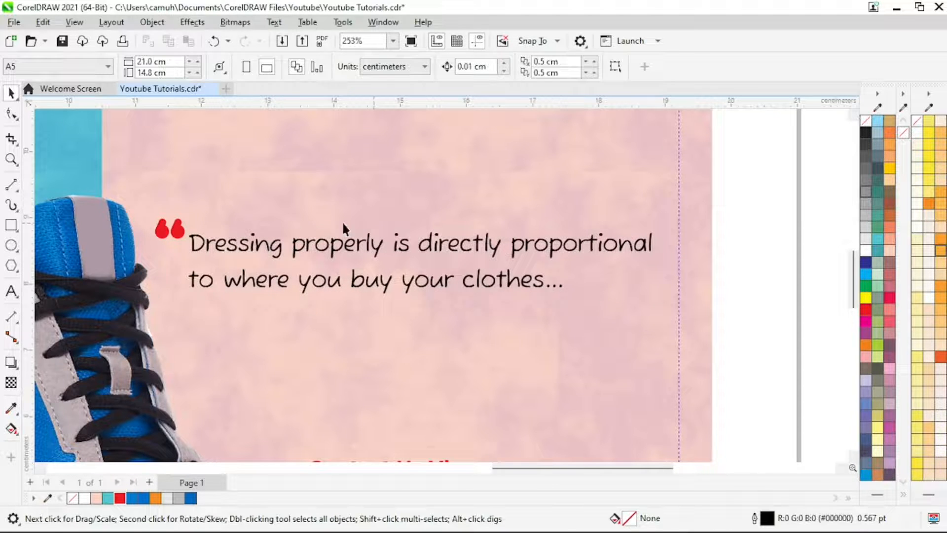
# Step: Place a horizontally mirrored copy of the red quotation mark after the quote's second line, at about X 17.93 cm, Y 8.22 cm
pyautogui.doubleClick(184, 231)
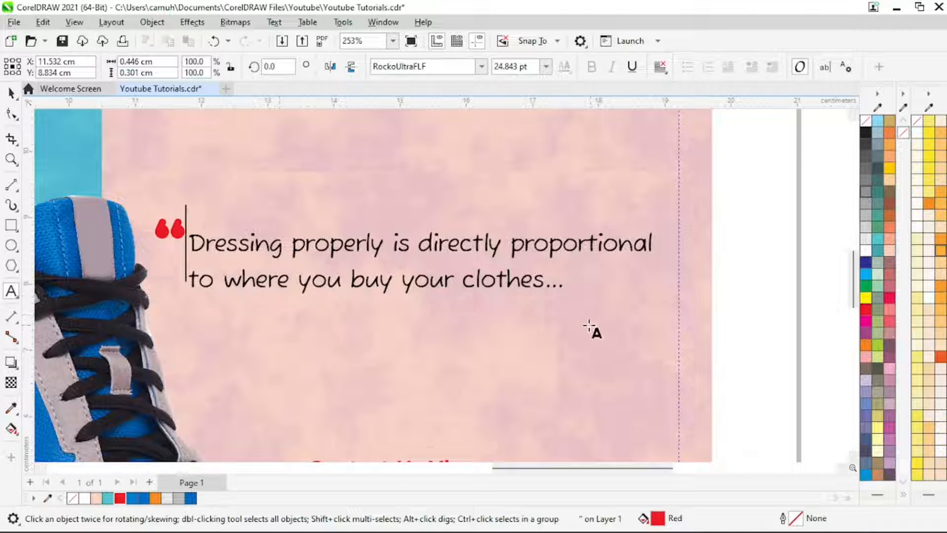
pyautogui.hotkey('ctrl', 'space')
pyautogui.moveTo(170, 227); pyautogui.dragTo(596, 278)
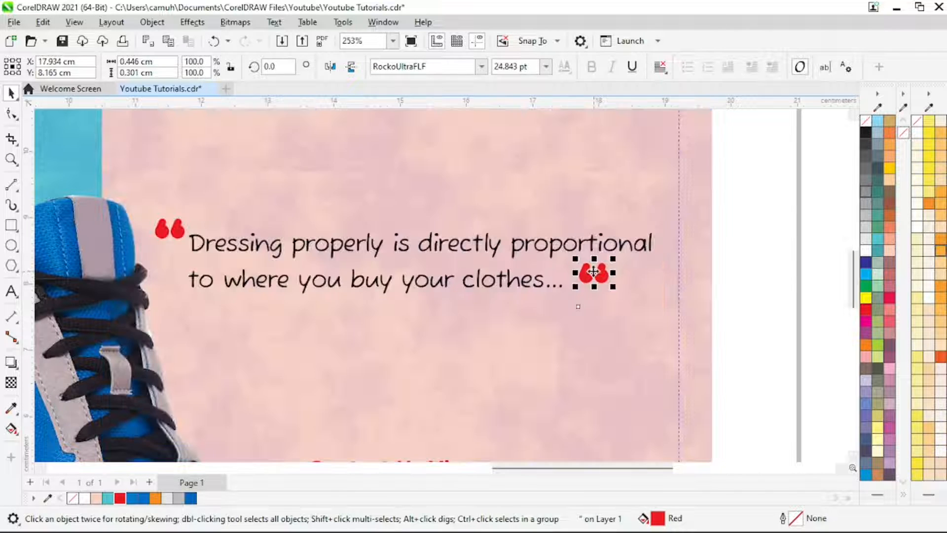
pyautogui.click(331, 67)
pyautogui.press('Up')
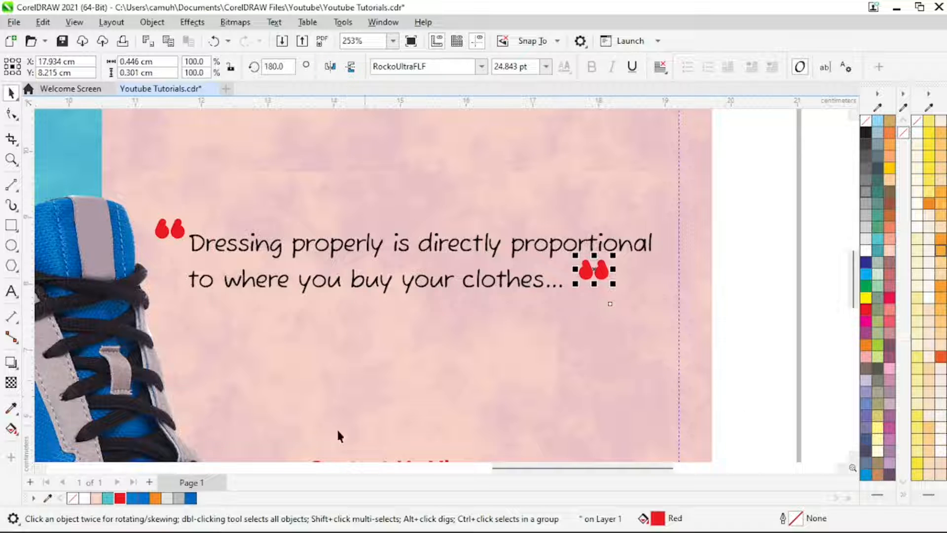
# Step: Shift the opening quotation mark slightly left, away from the first word of the quote
pyautogui.click(178, 228)
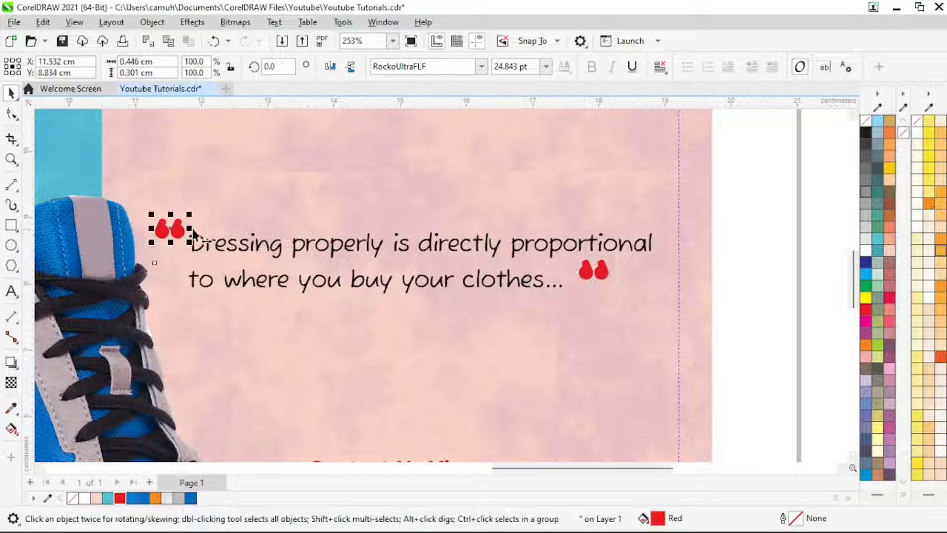
pyautogui.moveTo(193, 232); pyautogui.dragTo(194, 229)
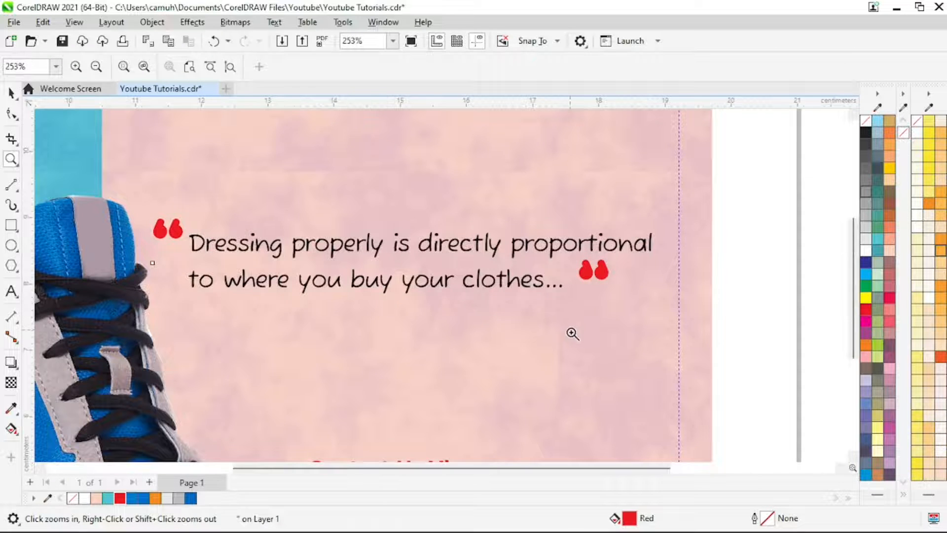
pyautogui.scroll(-3, 571, 332)
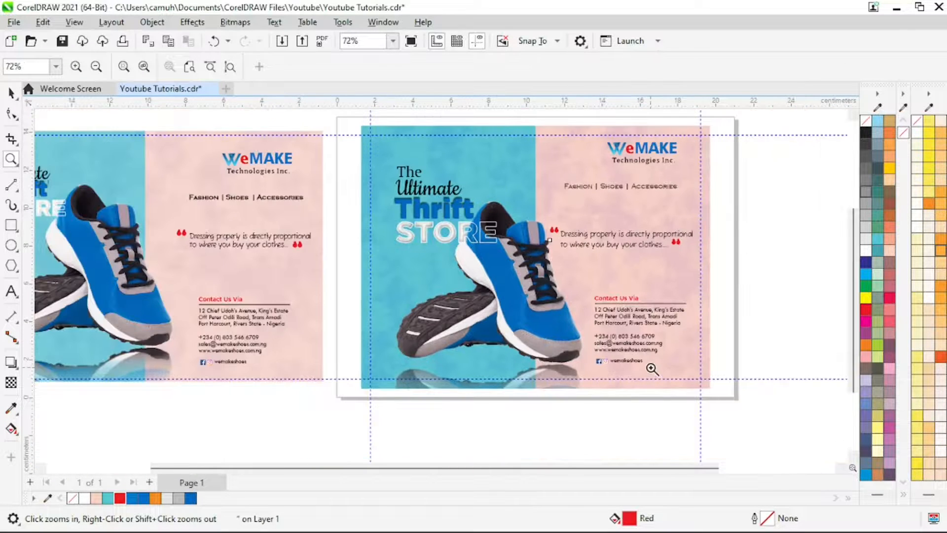
pyautogui.moveTo(356, 124); pyautogui.dragTo(721, 399)
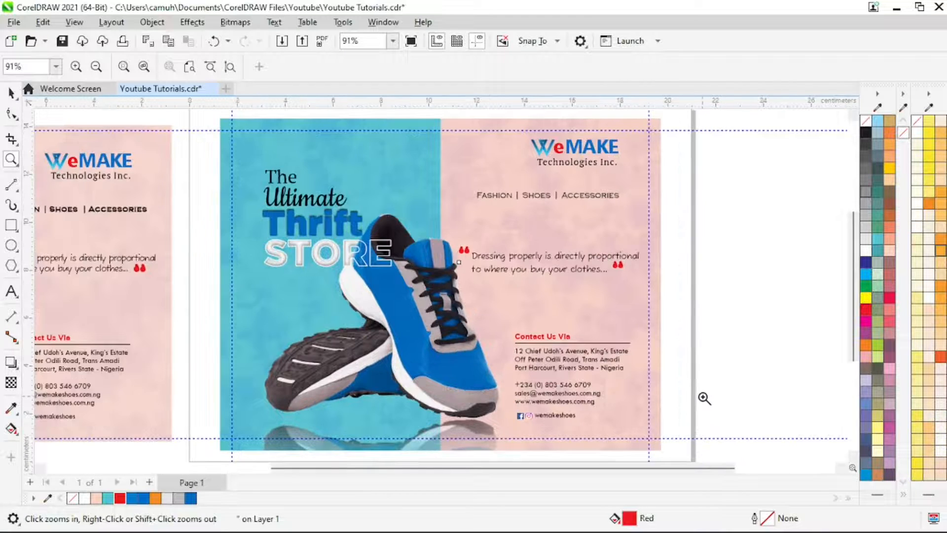
pyautogui.press('space')
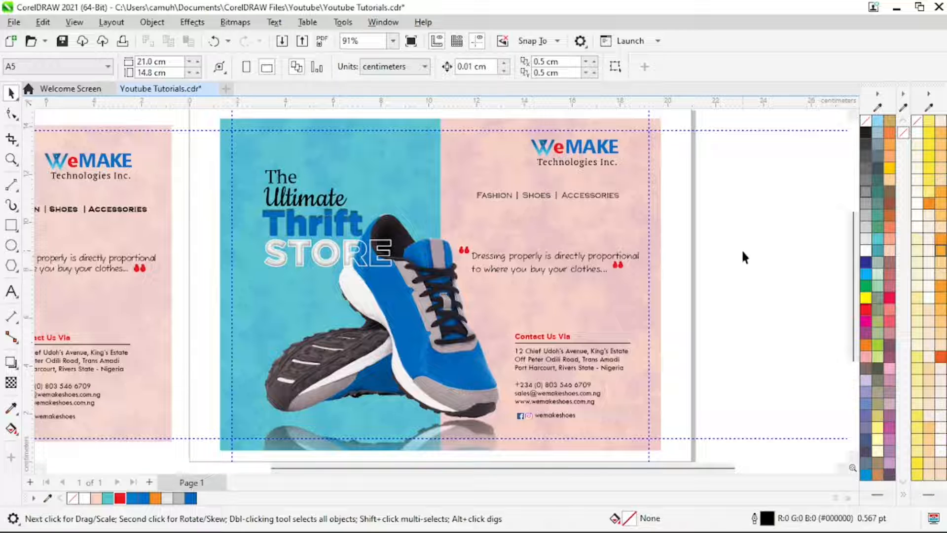
# Step: Check the fonts and sizes of the flyer's text objects and the fill colours of its two background panels
pyautogui.click(584, 256)
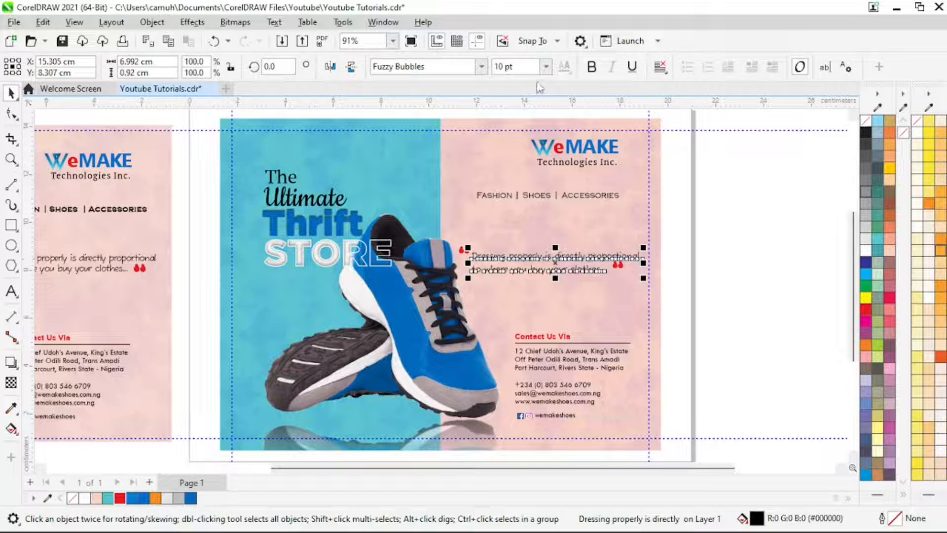
pyautogui.click(283, 179)
pyautogui.click(573, 164)
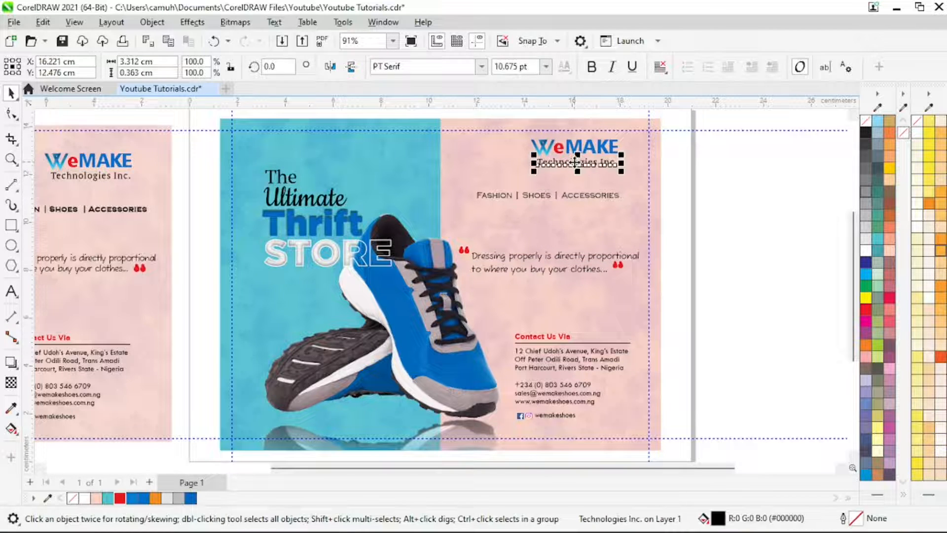
pyautogui.click(577, 357)
pyautogui.click(564, 415)
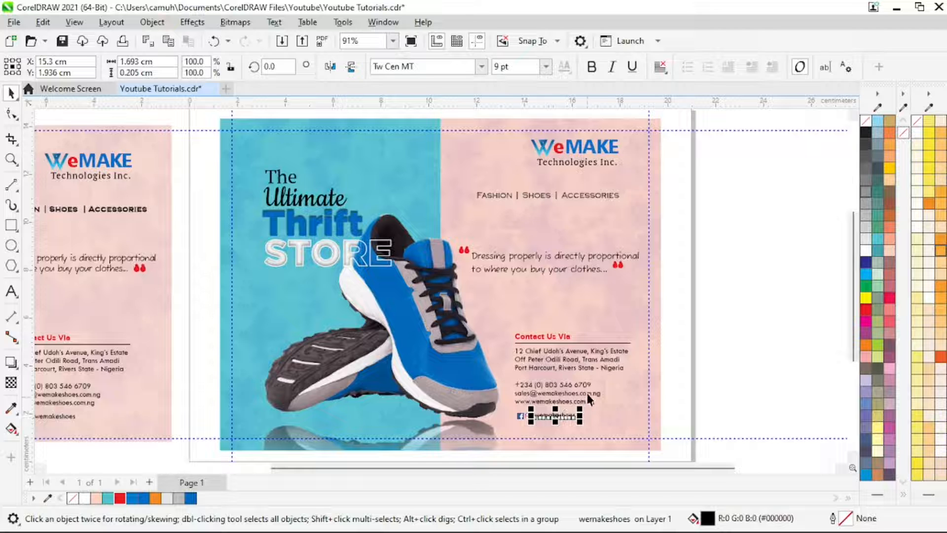
pyautogui.click(690, 310)
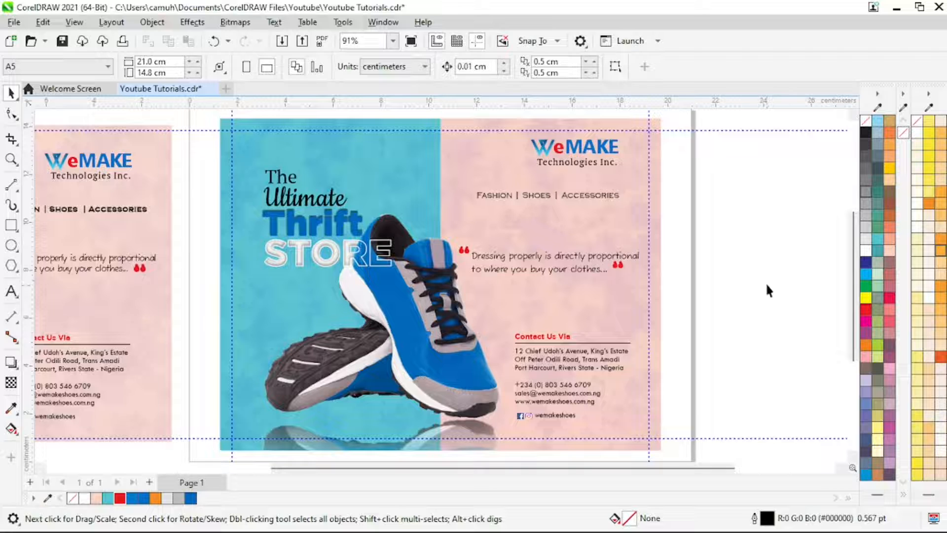
pyautogui.click(417, 153)
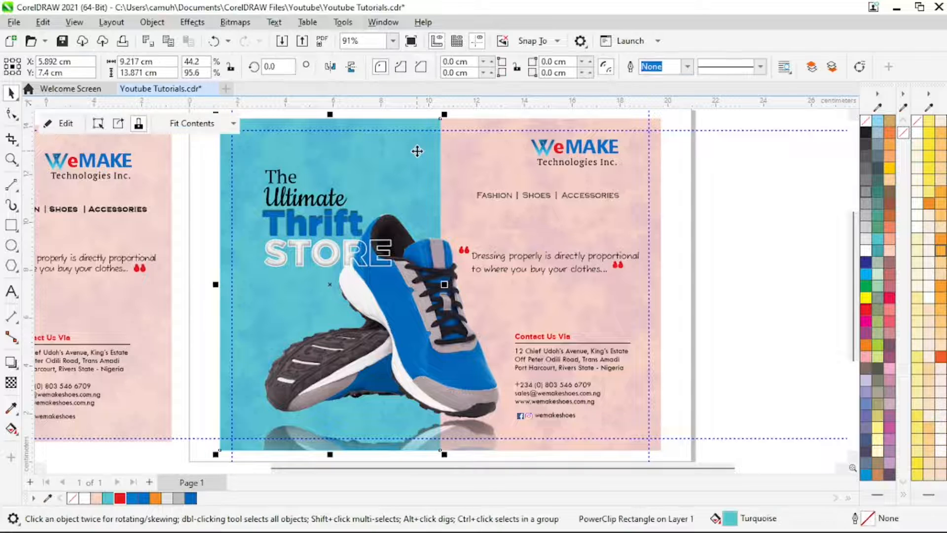
pyautogui.click(730, 193)
pyautogui.click(467, 150)
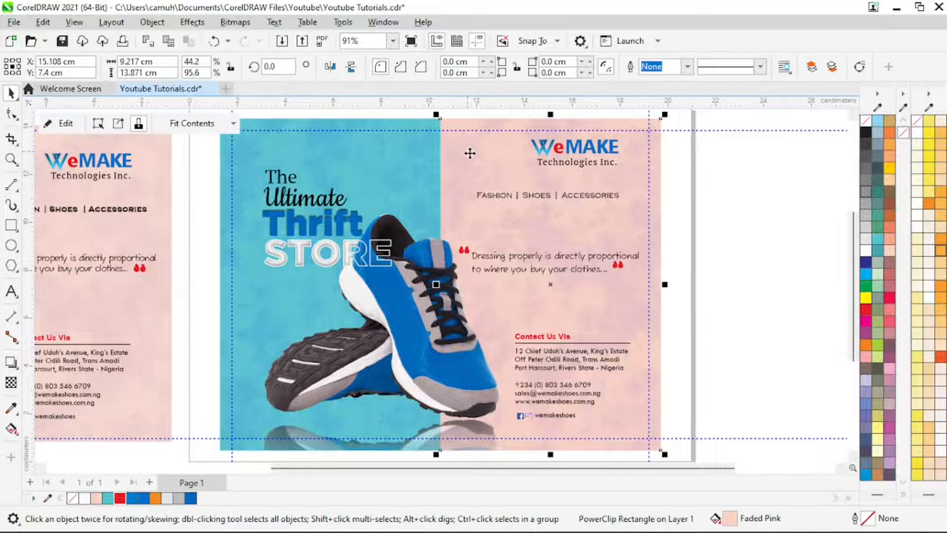
pyautogui.click(719, 217)
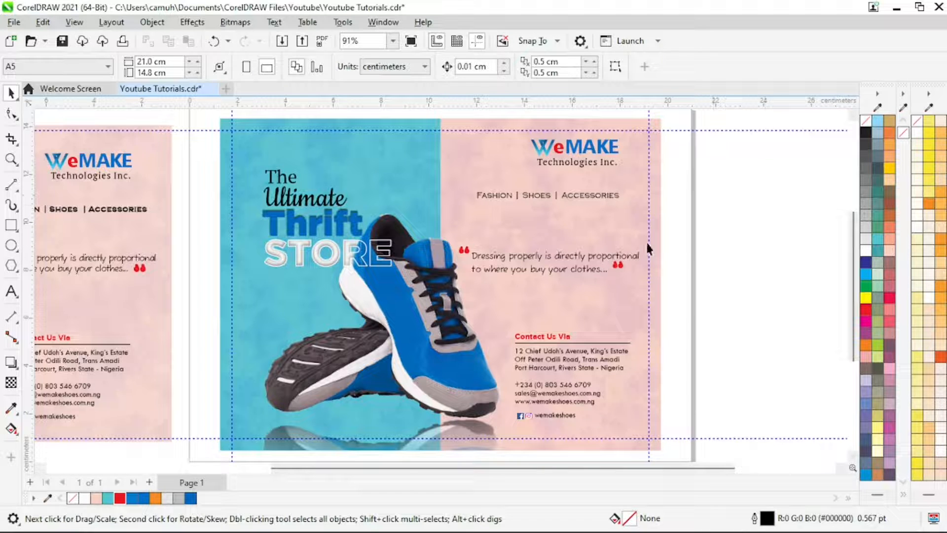
# Step: Set the document's primary color mode to CMYK in the color management settings
pyautogui.click(342, 22)
pyautogui.click(384, 75)
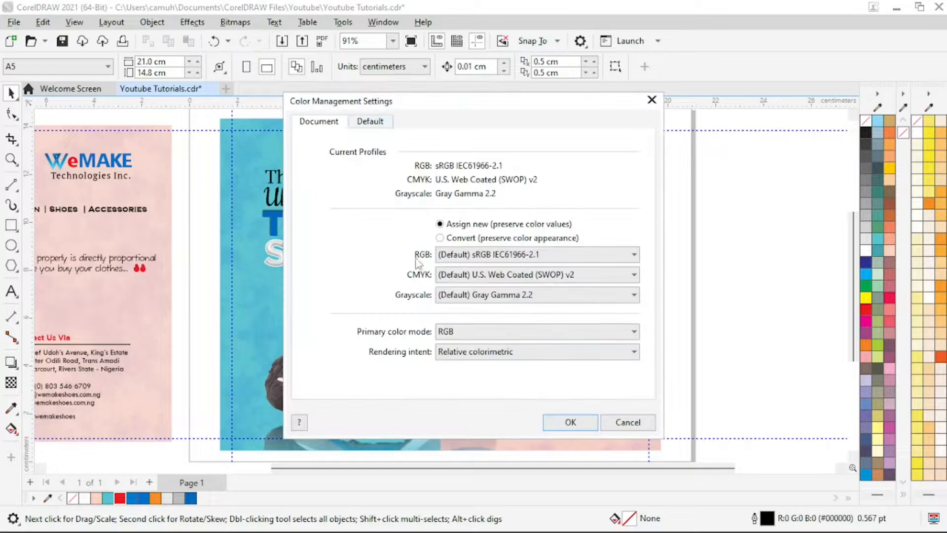
pyautogui.click(498, 333)
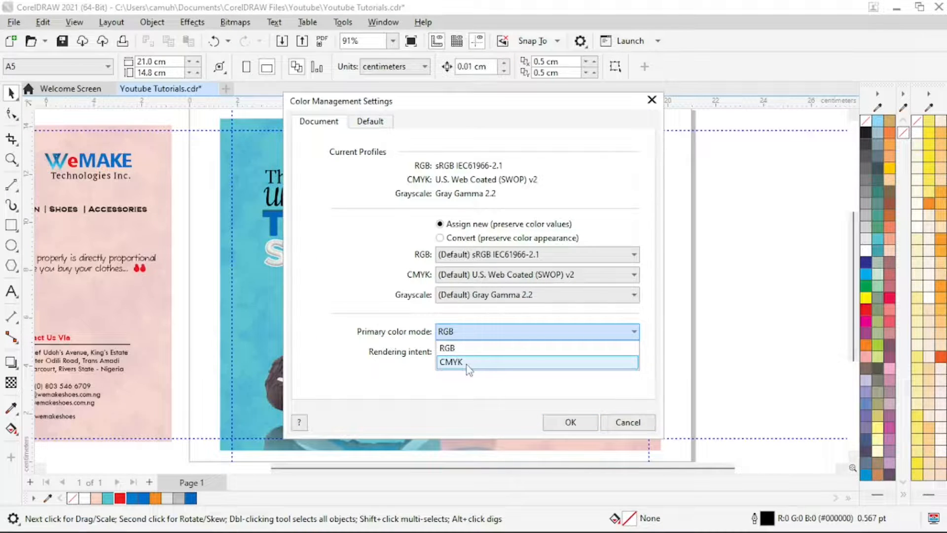
pyautogui.click(471, 365)
pyautogui.click(569, 422)
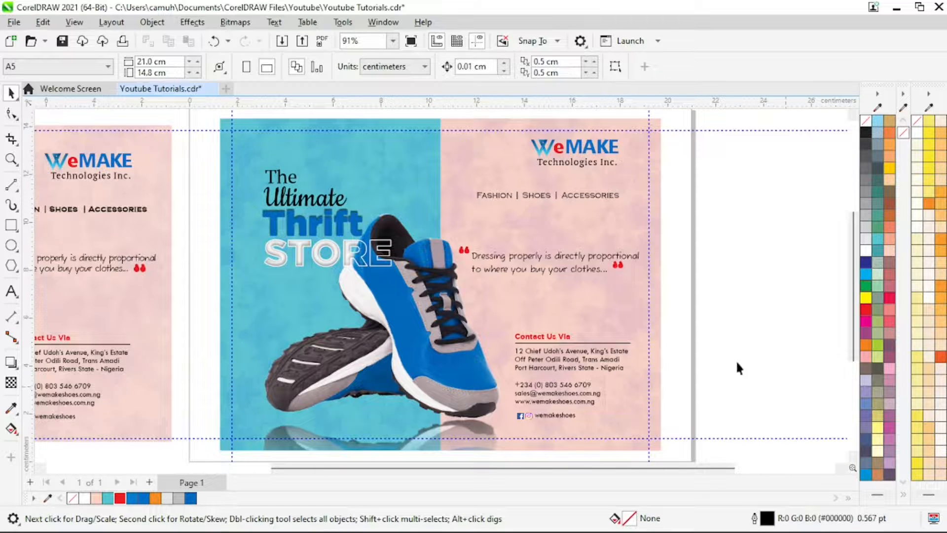
# Step: Review all objects of the completed flyer and compare its overall layout with the reference design
pyautogui.press('z')
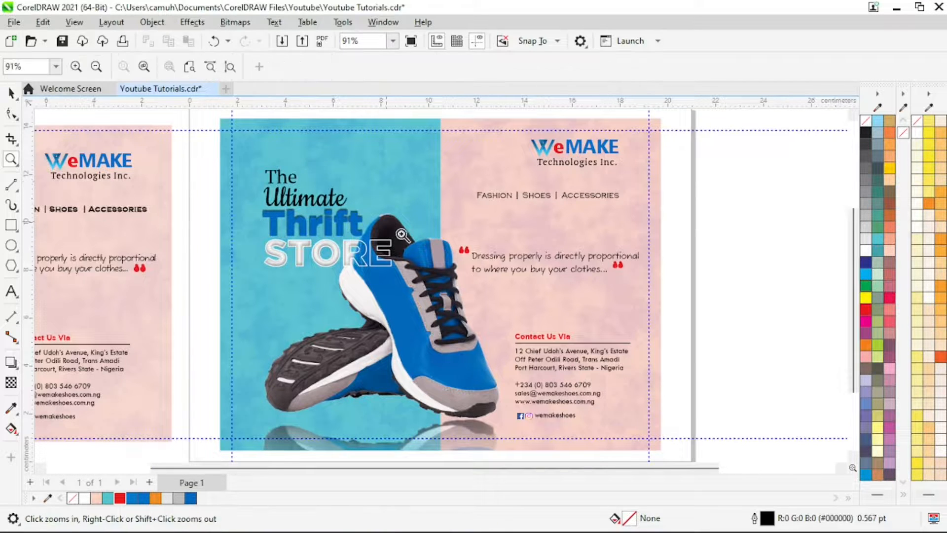
pyautogui.rightClick(434, 256)
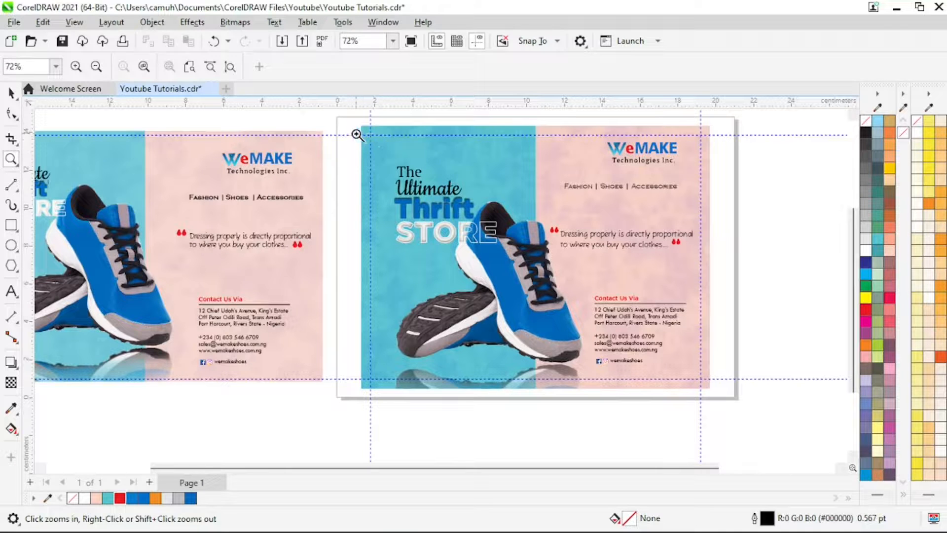
pyautogui.press('space')
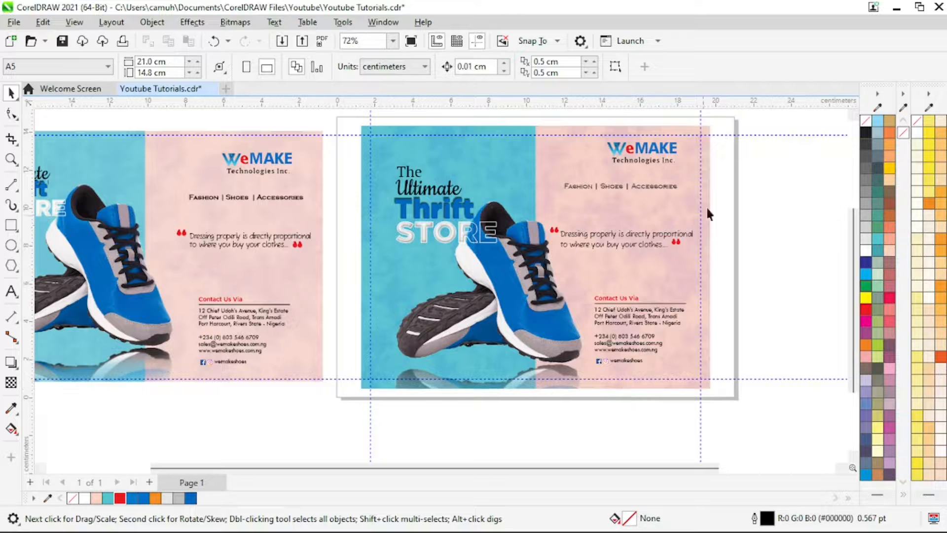
pyautogui.moveTo(729, 115); pyautogui.dragTo(344, 403)
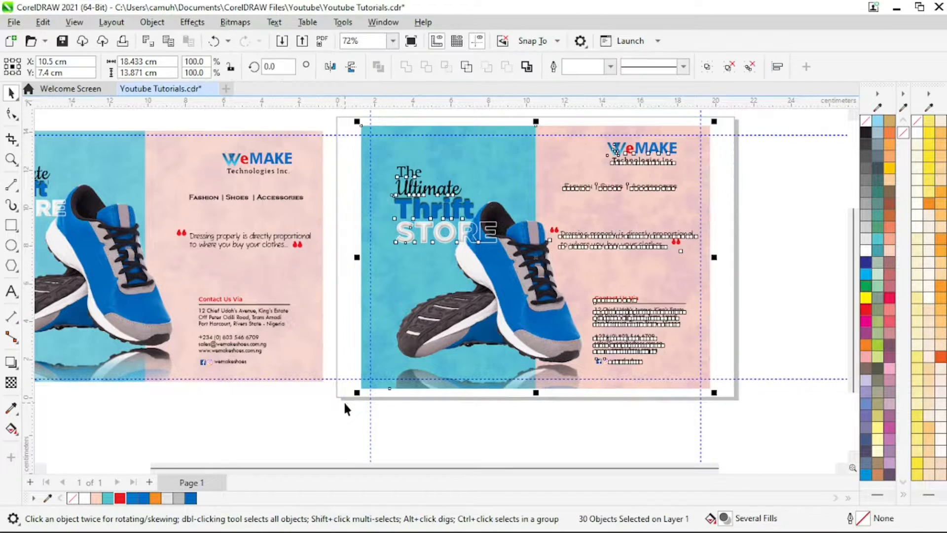
pyautogui.click(768, 279)
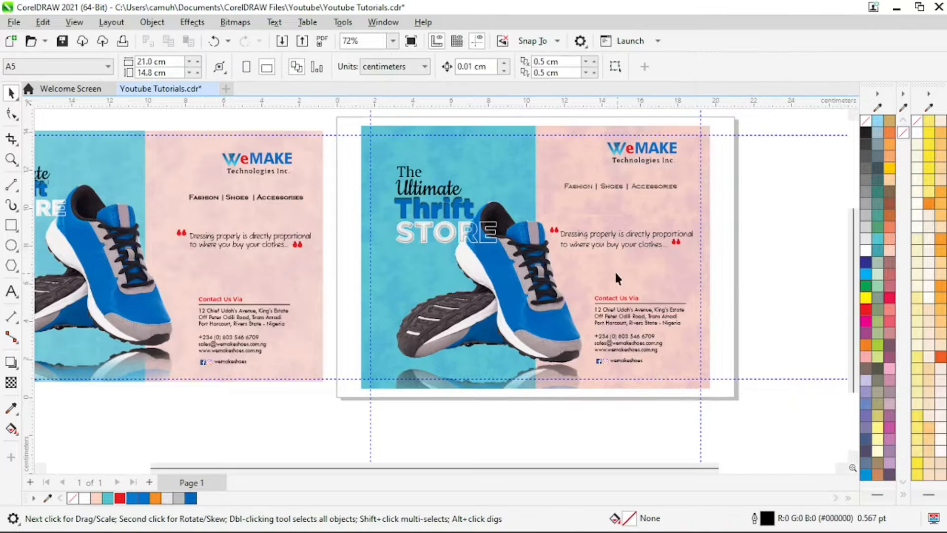
pyautogui.press('z')
pyautogui.rightClick(520, 249)
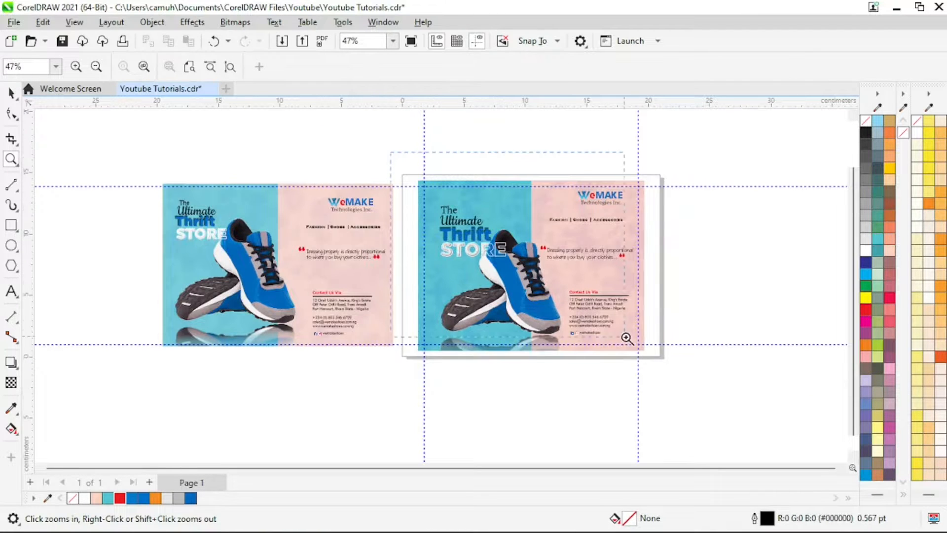
pyautogui.scroll(1, 720, 365)
pyautogui.press('space')
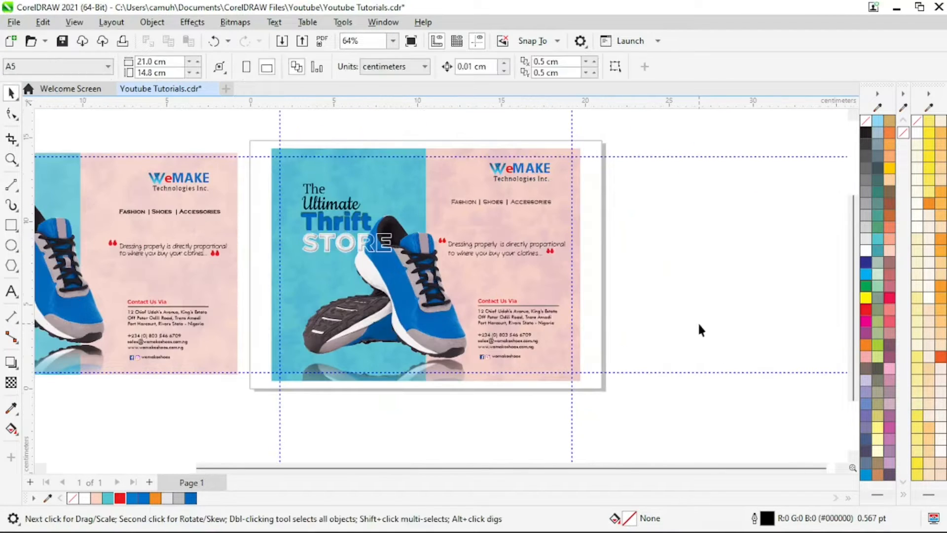